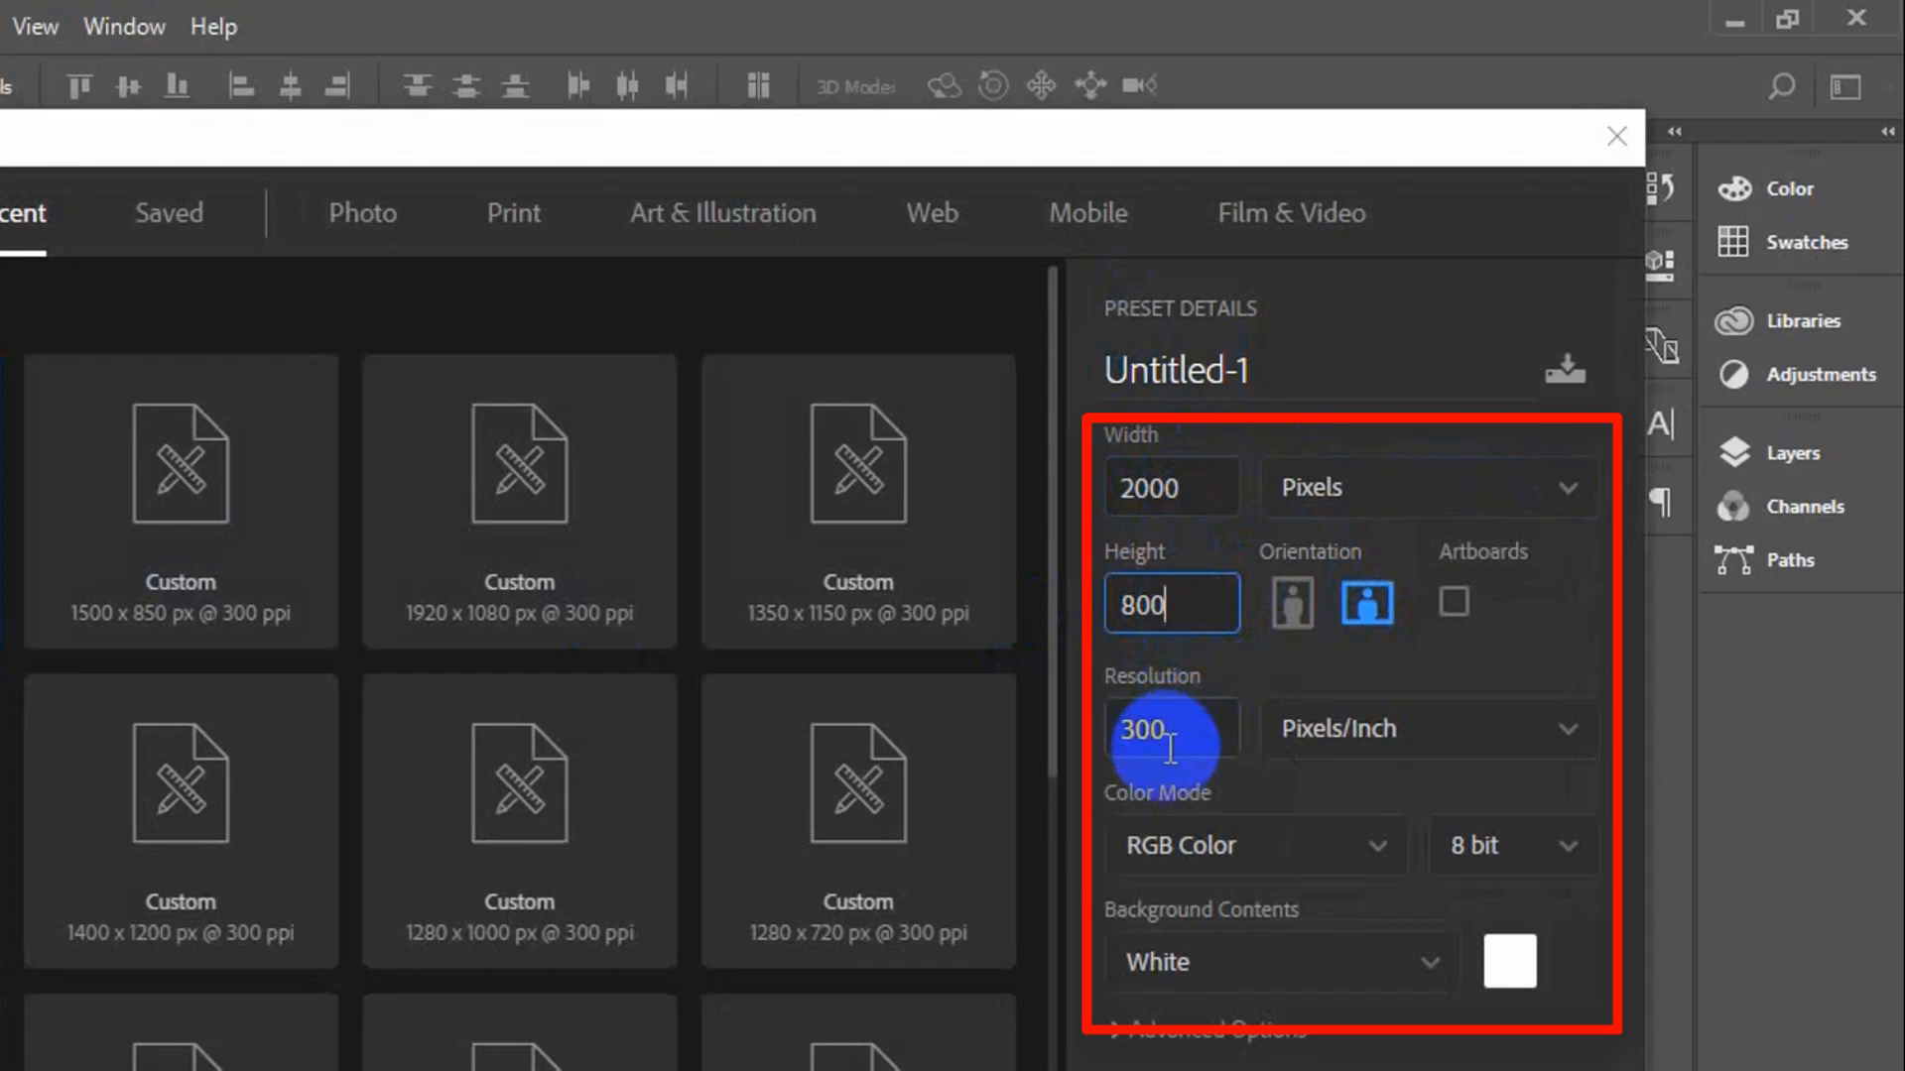
Set the resolution to 300 pixels/inch and create the 2000 x 800 pixel RGB document with a white background.
double_click(1173, 734)
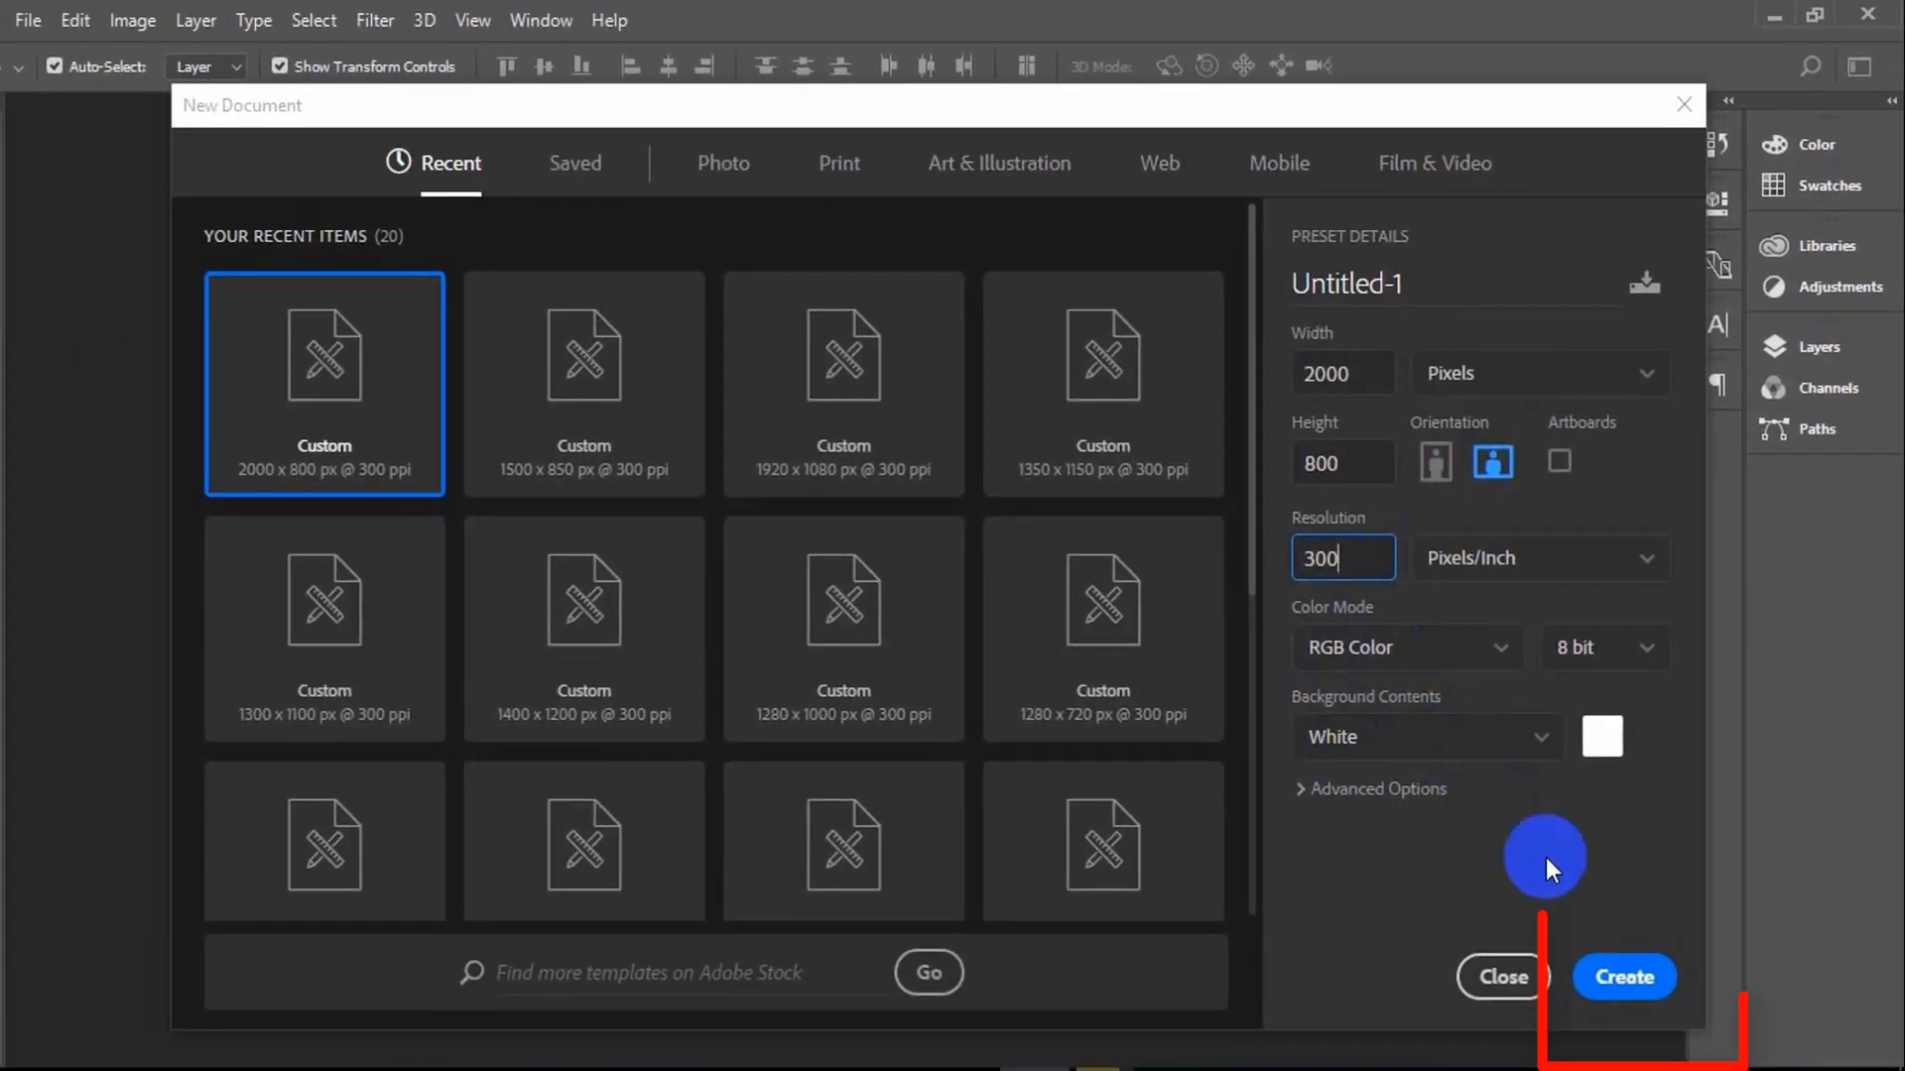
click(1627, 982)
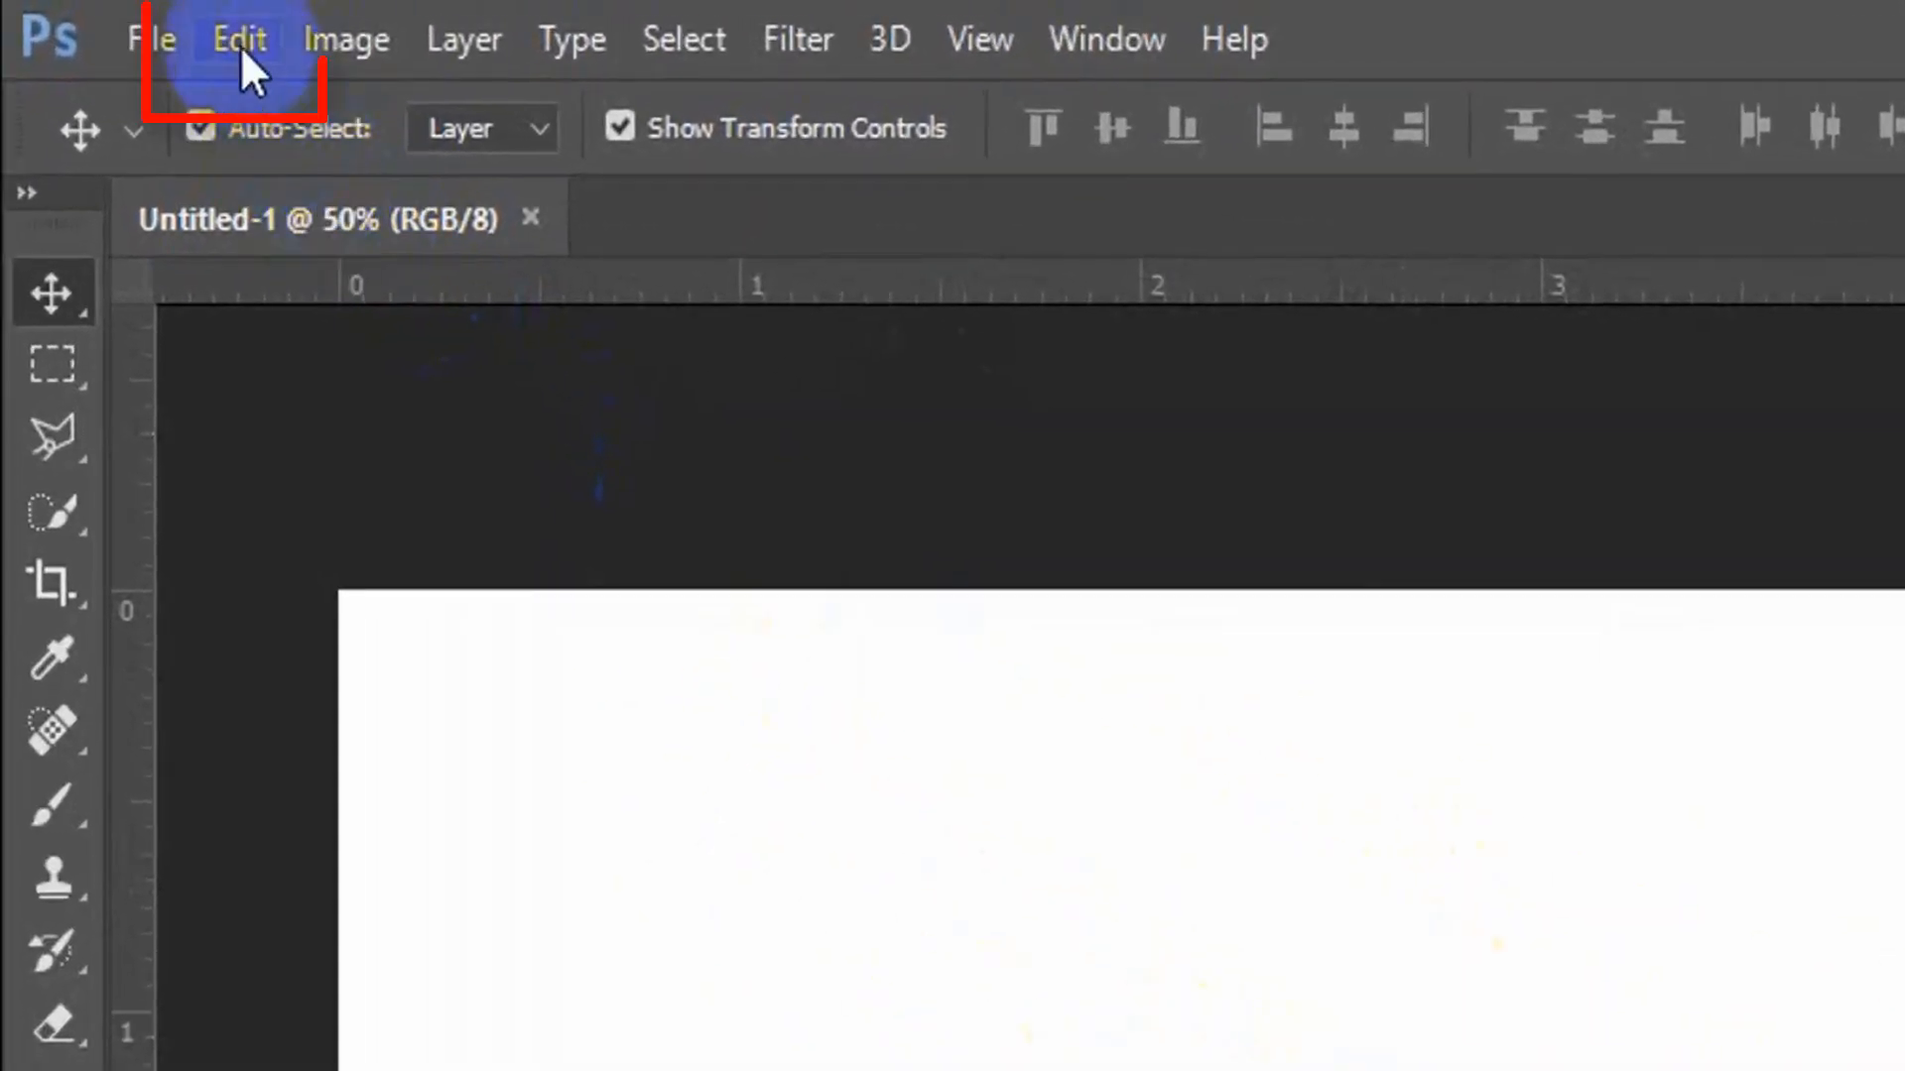
Fill the background with black in Normal mode at 100% opacity.
click(240, 40)
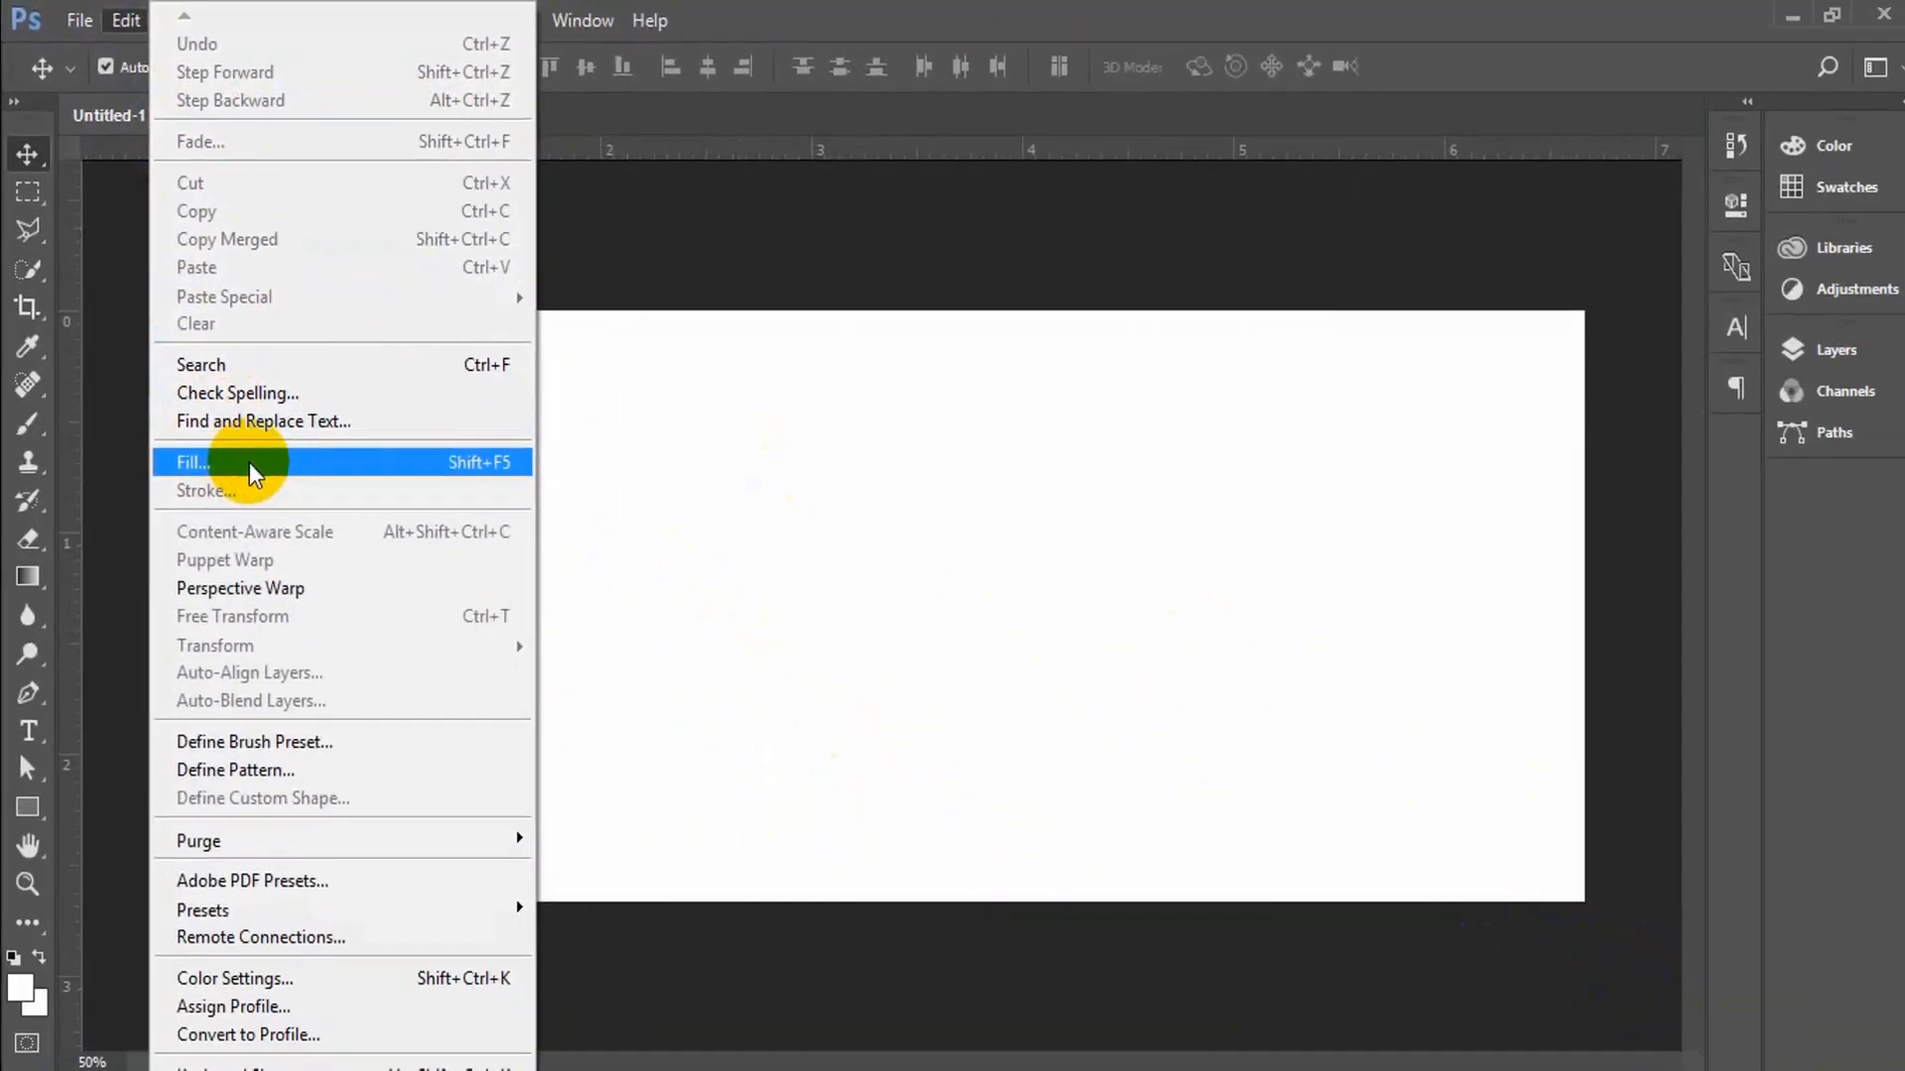
click(389, 718)
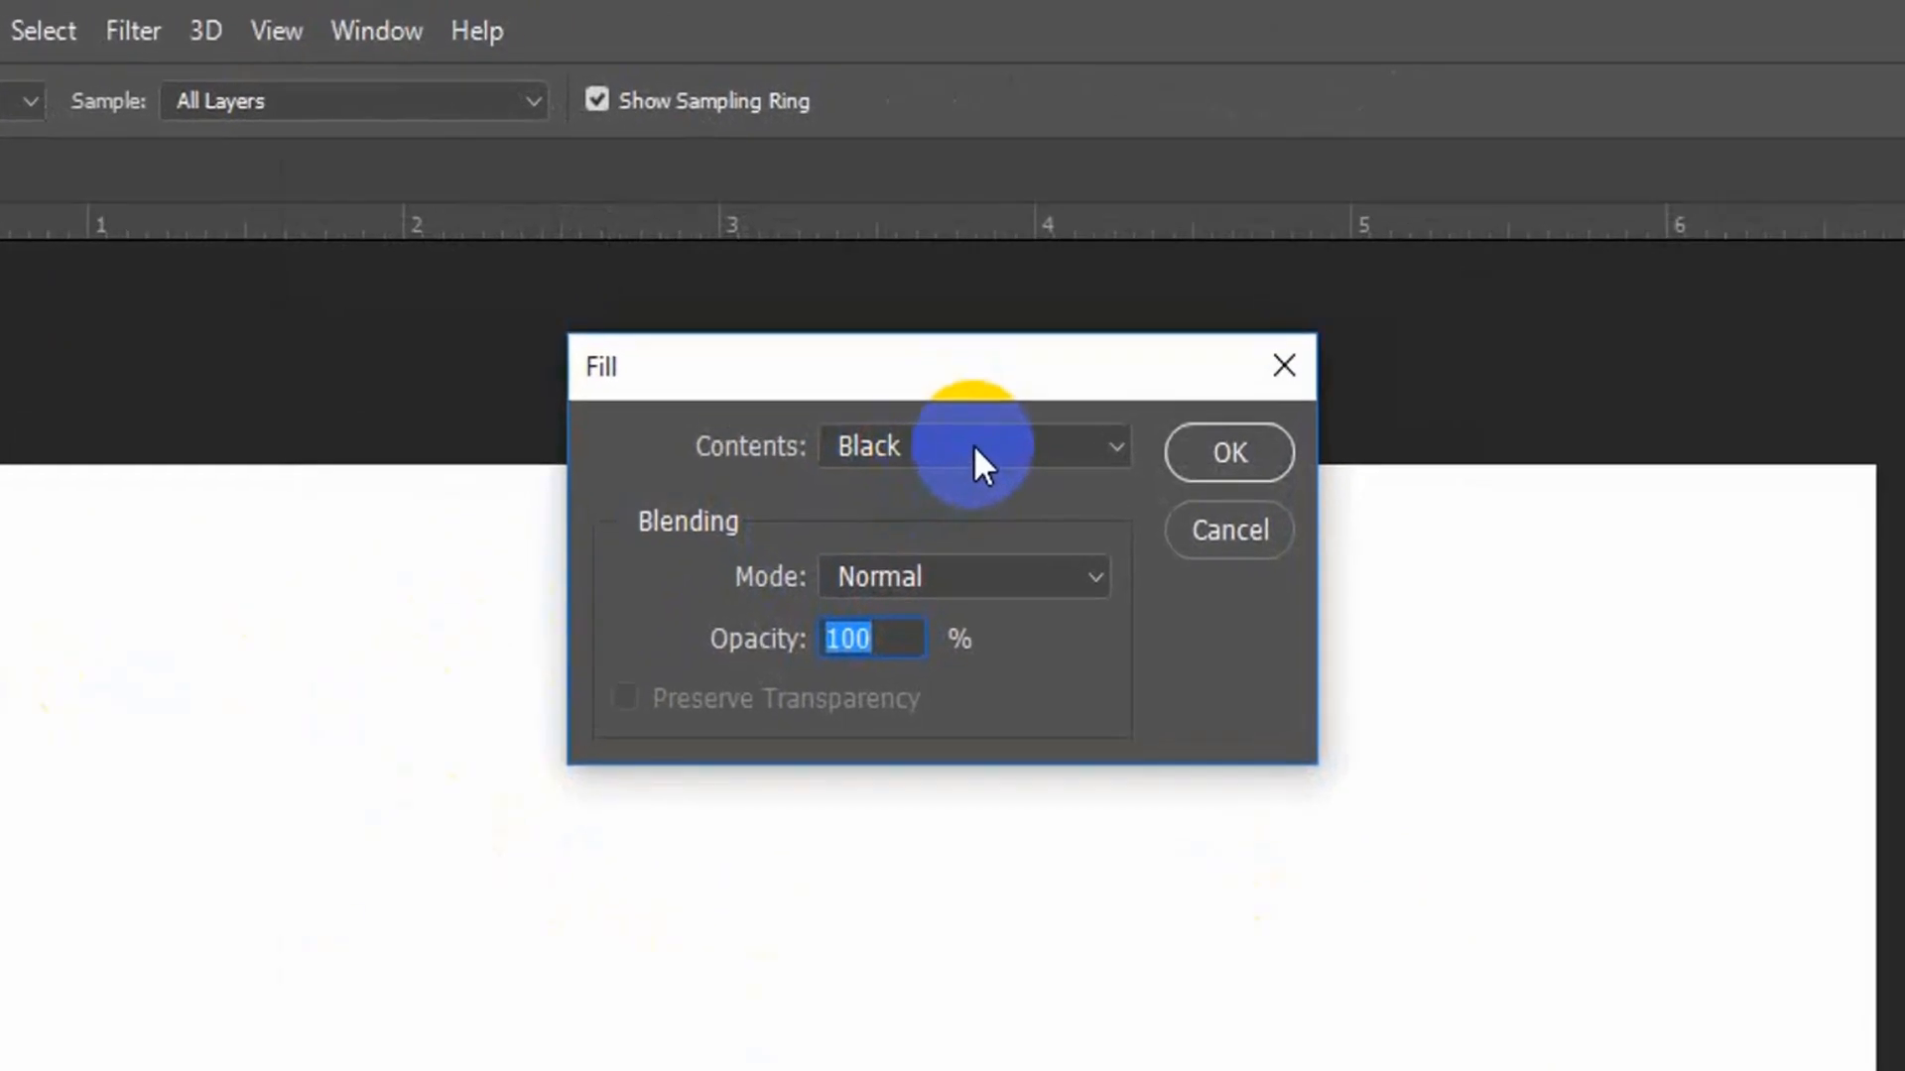
click(979, 301)
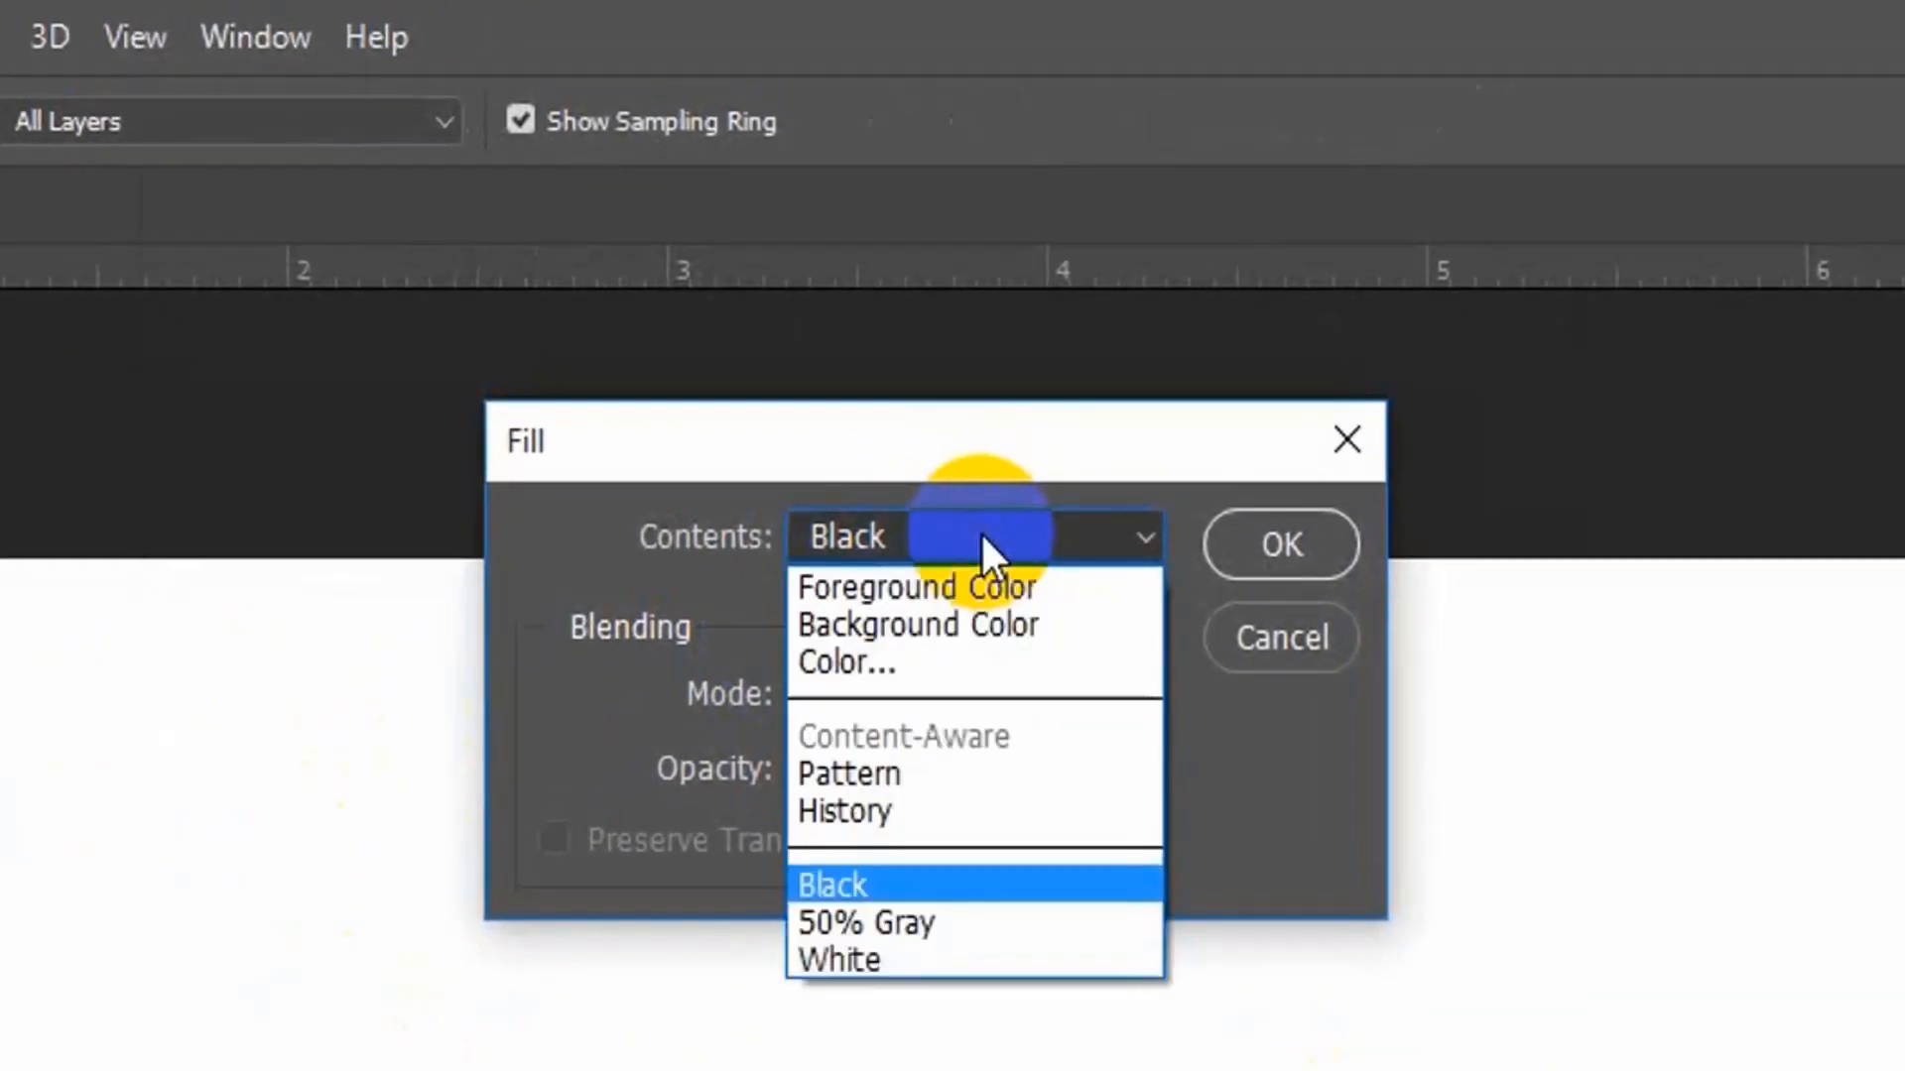
click(897, 878)
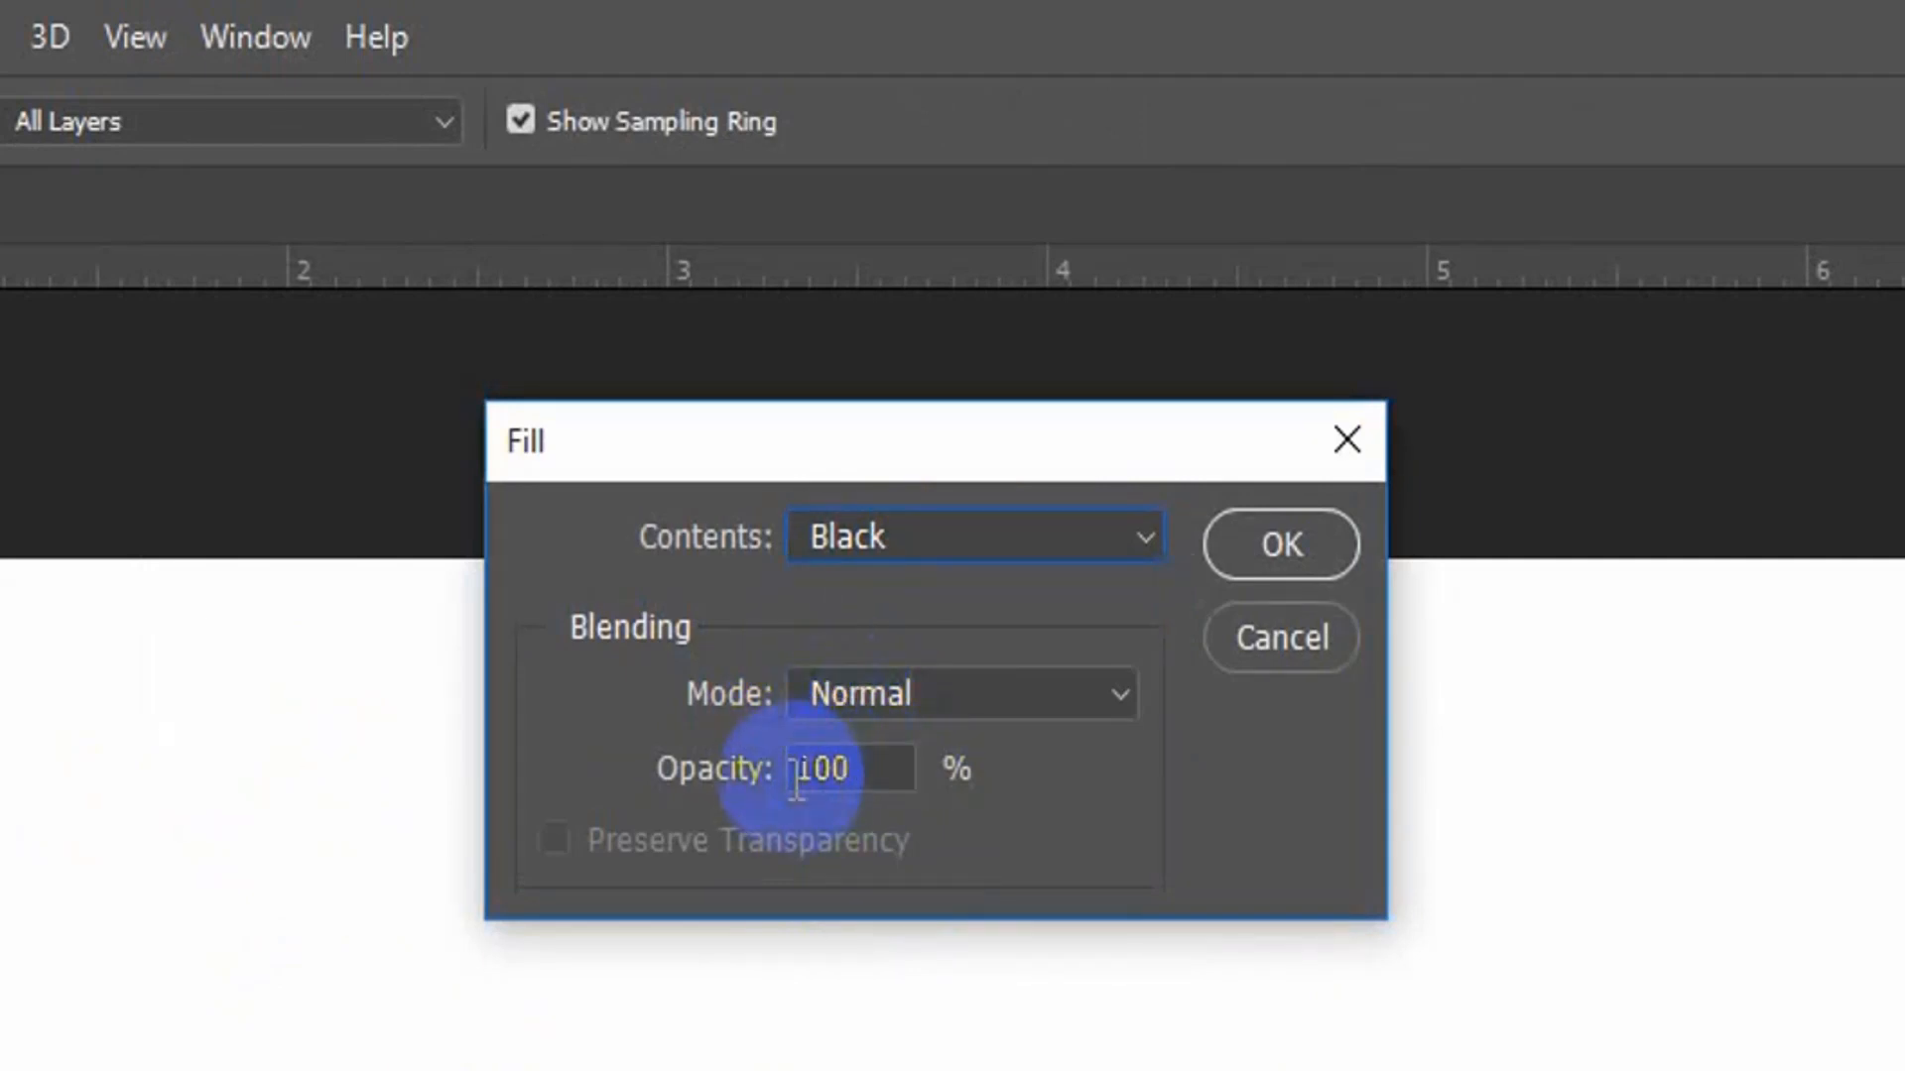
click(861, 779)
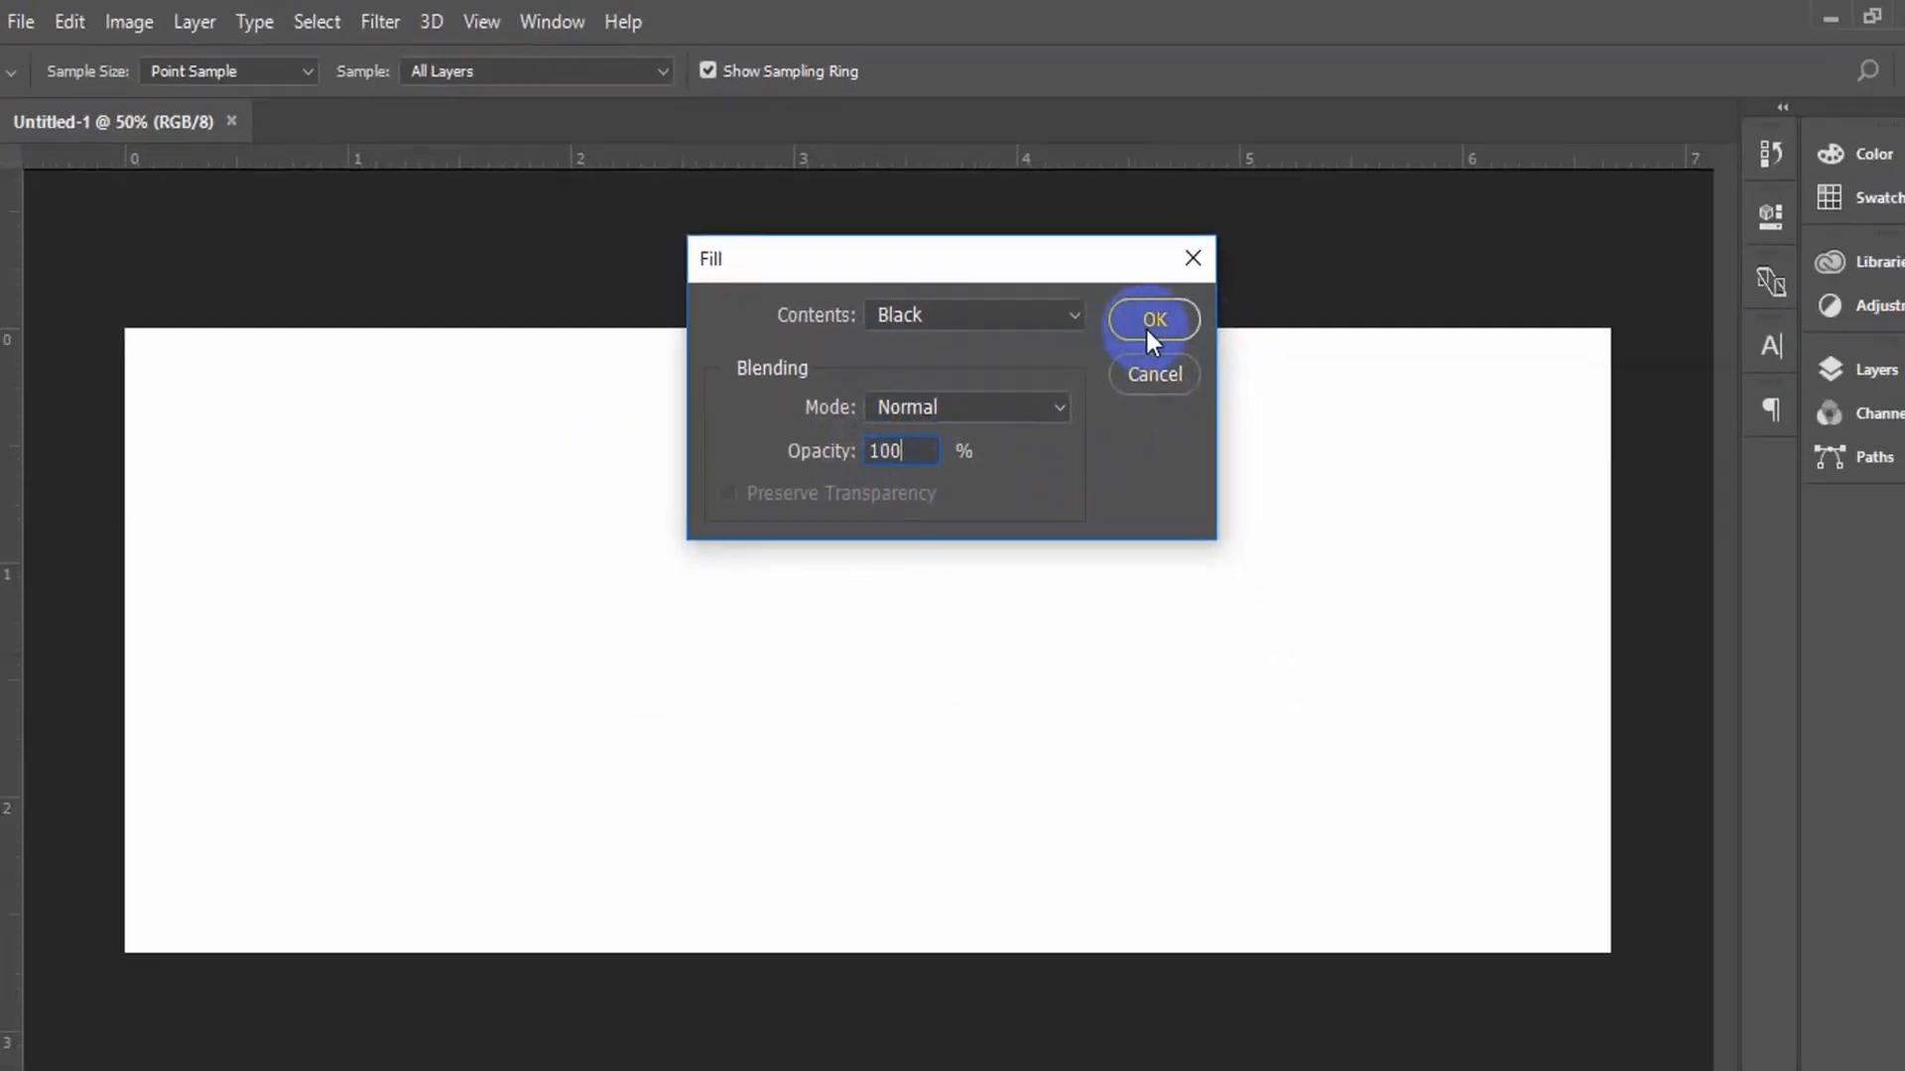
click(1284, 556)
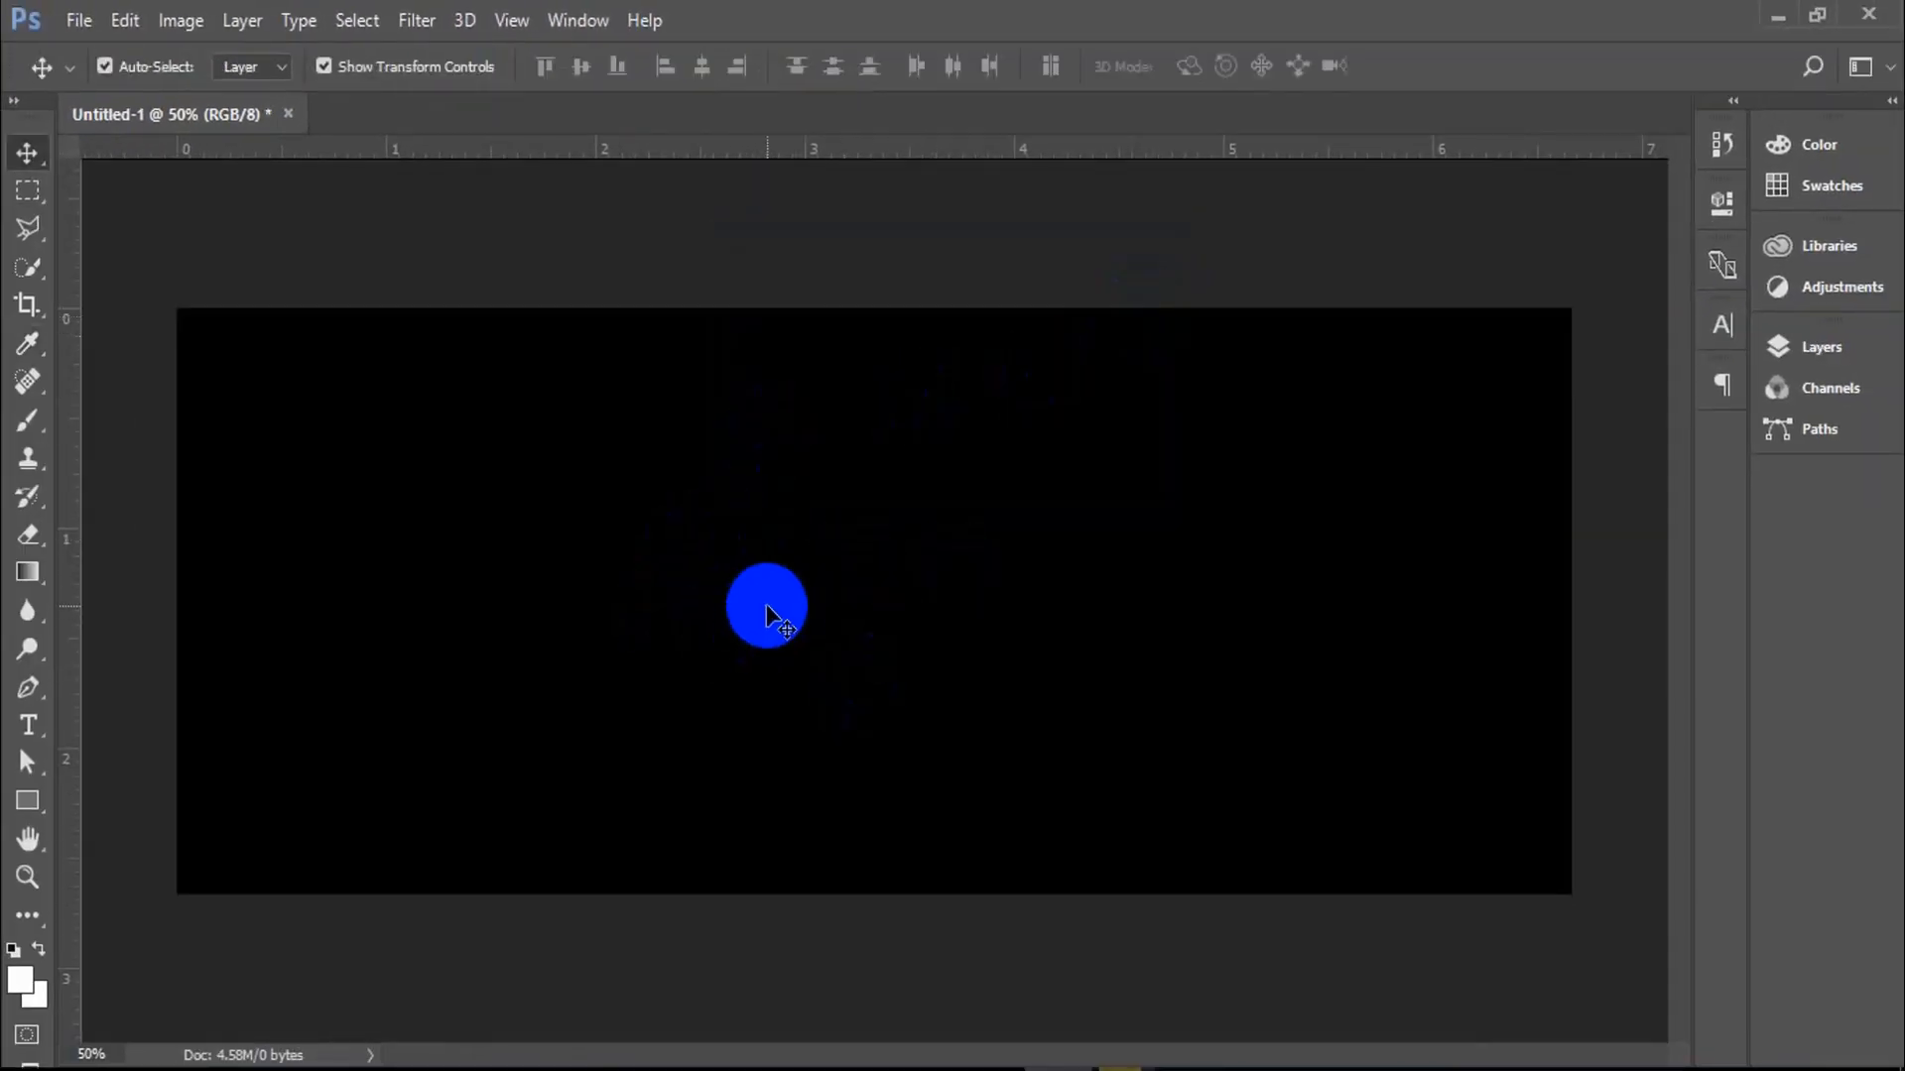
Activate the Type tool and set its font to Times New Roman Regular.
click(28, 725)
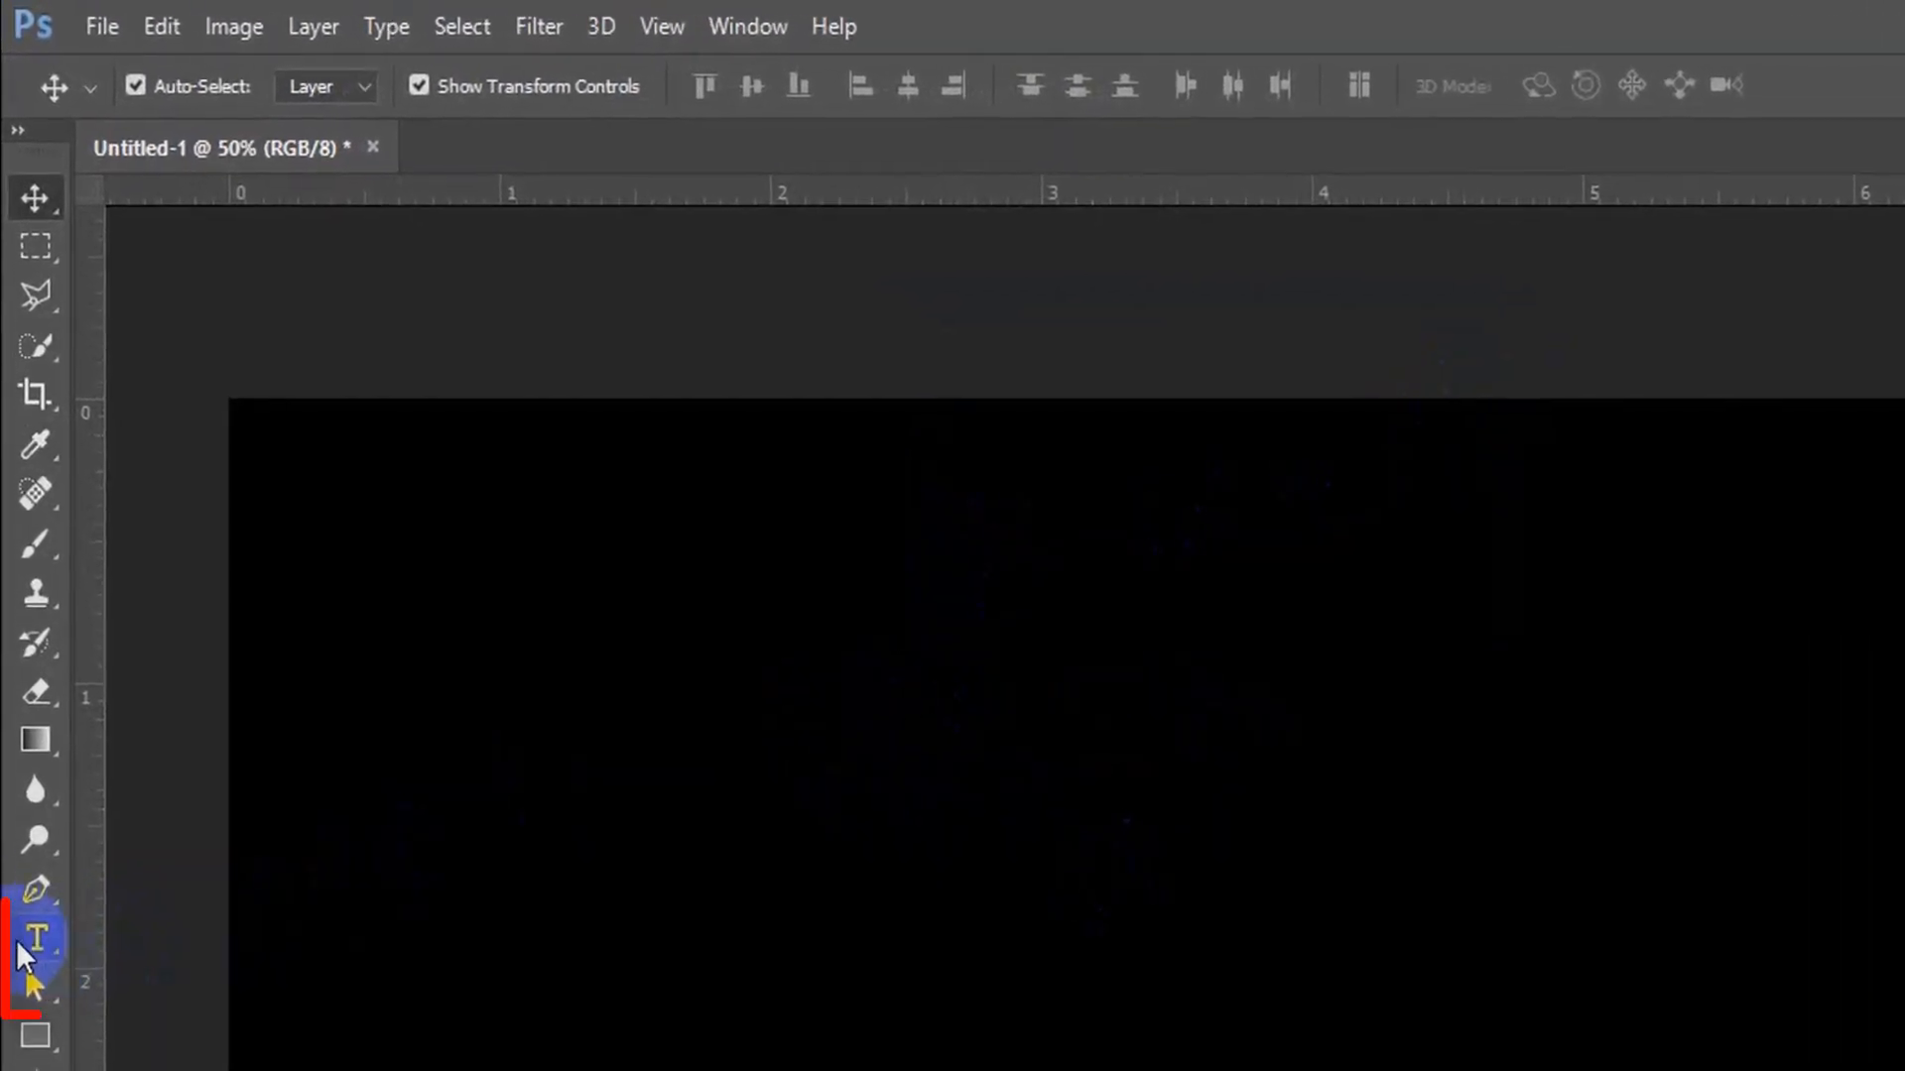
click(38, 948)
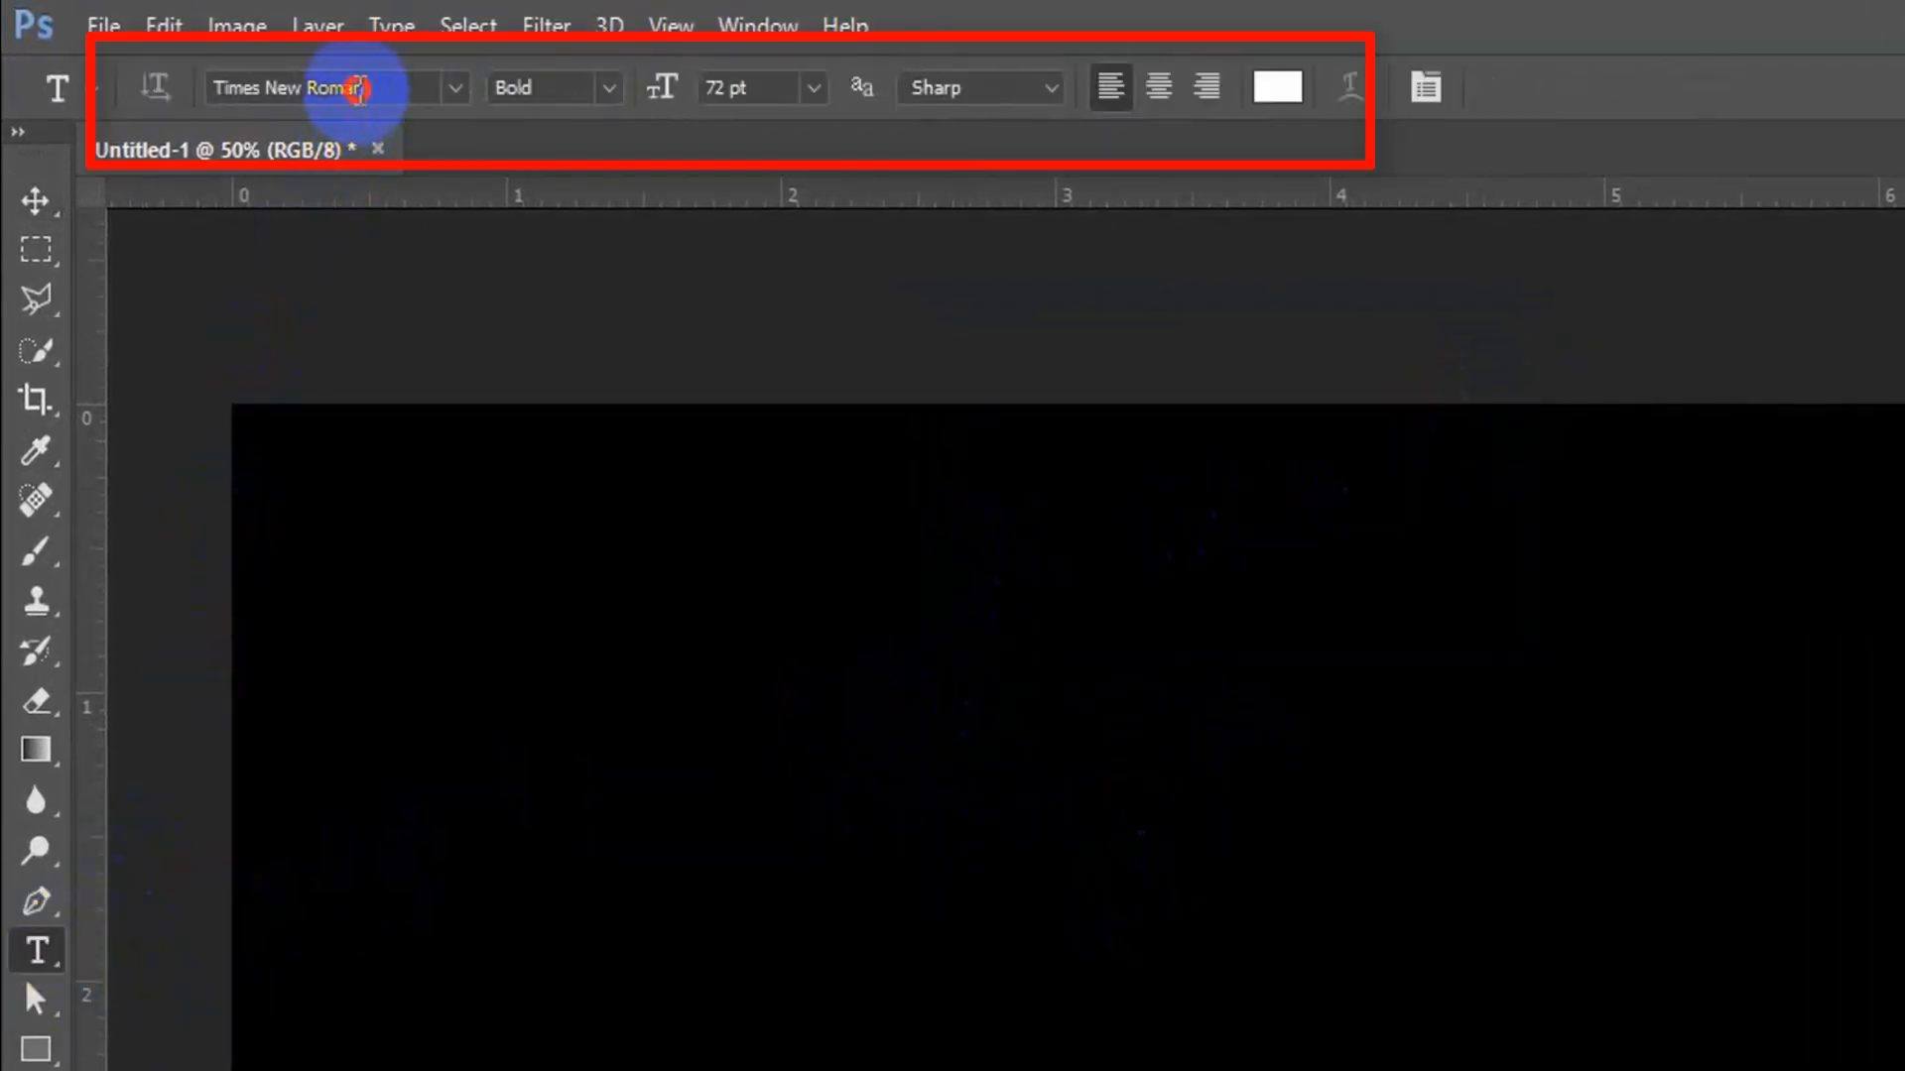
click(359, 88)
text(timn)
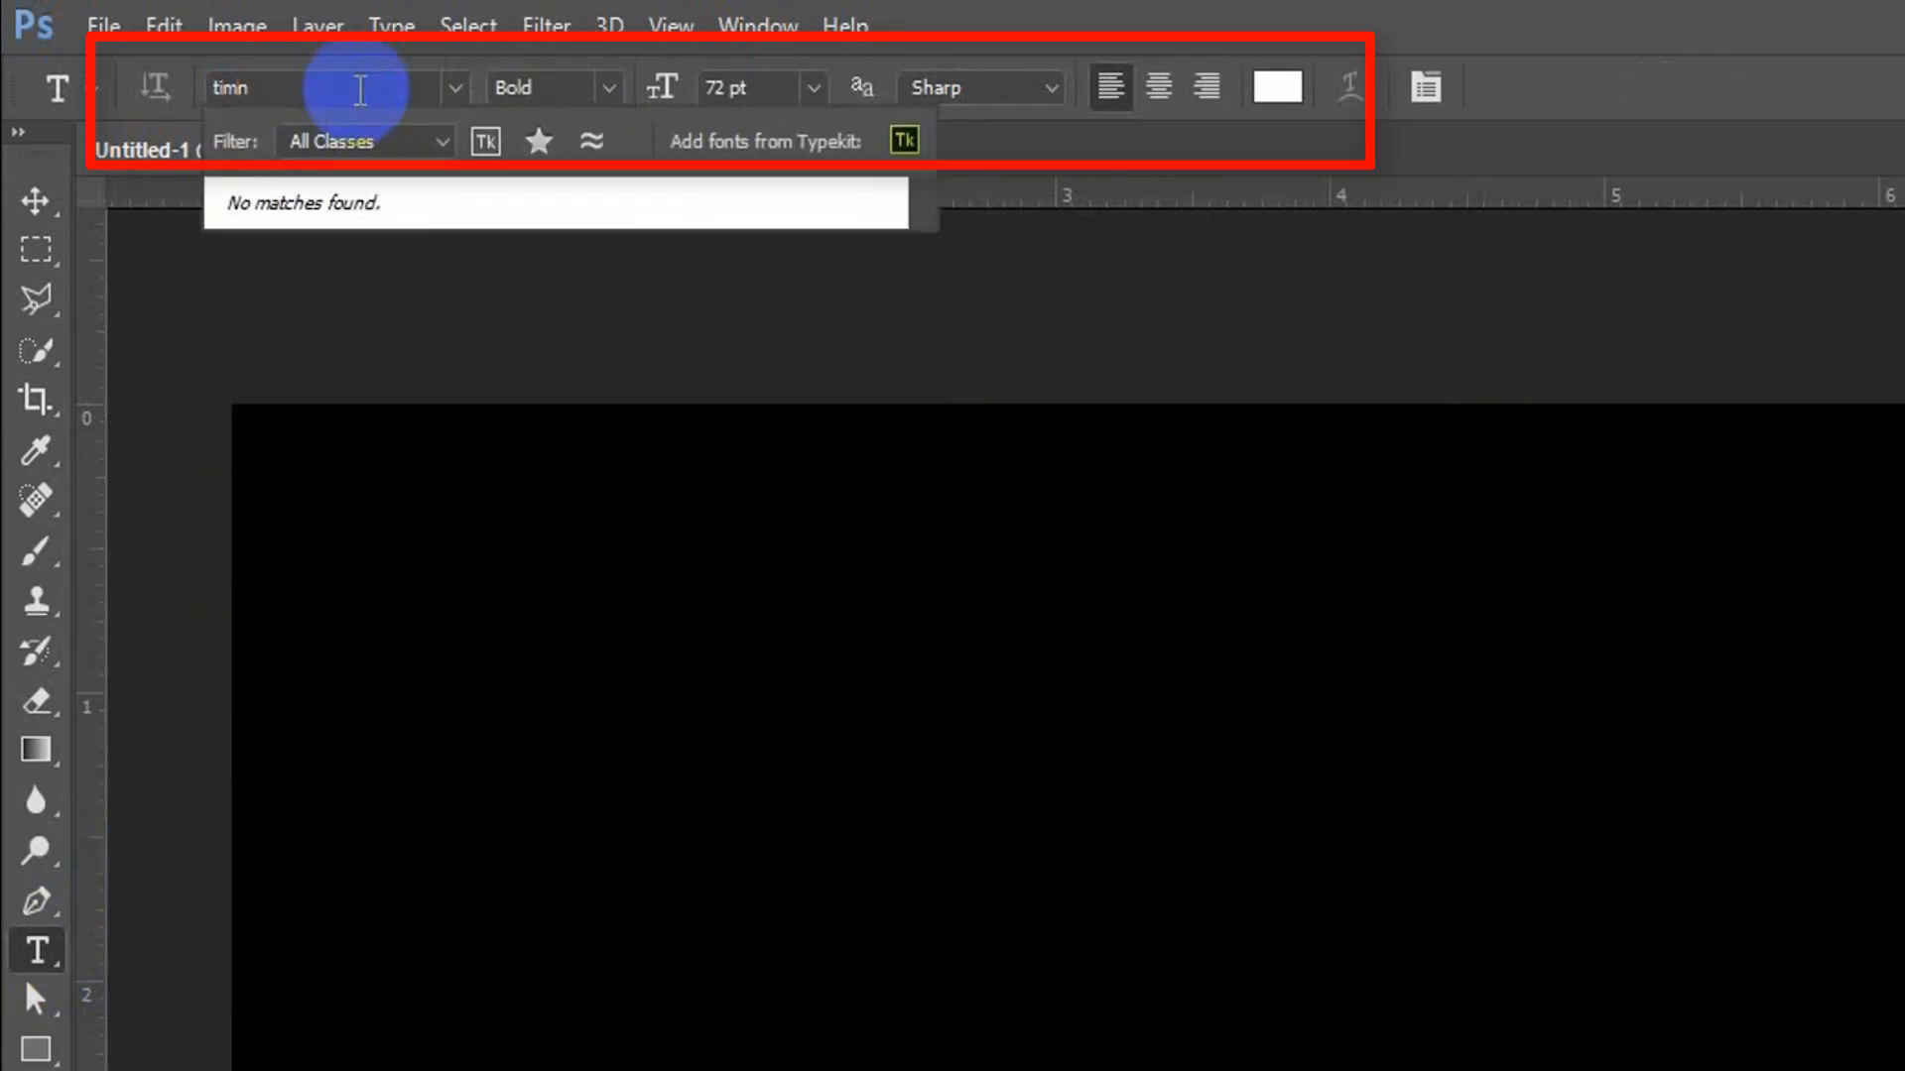
key(BackSpace)
key(BackSpace)
key(BackSpace)
key(BackSpace)
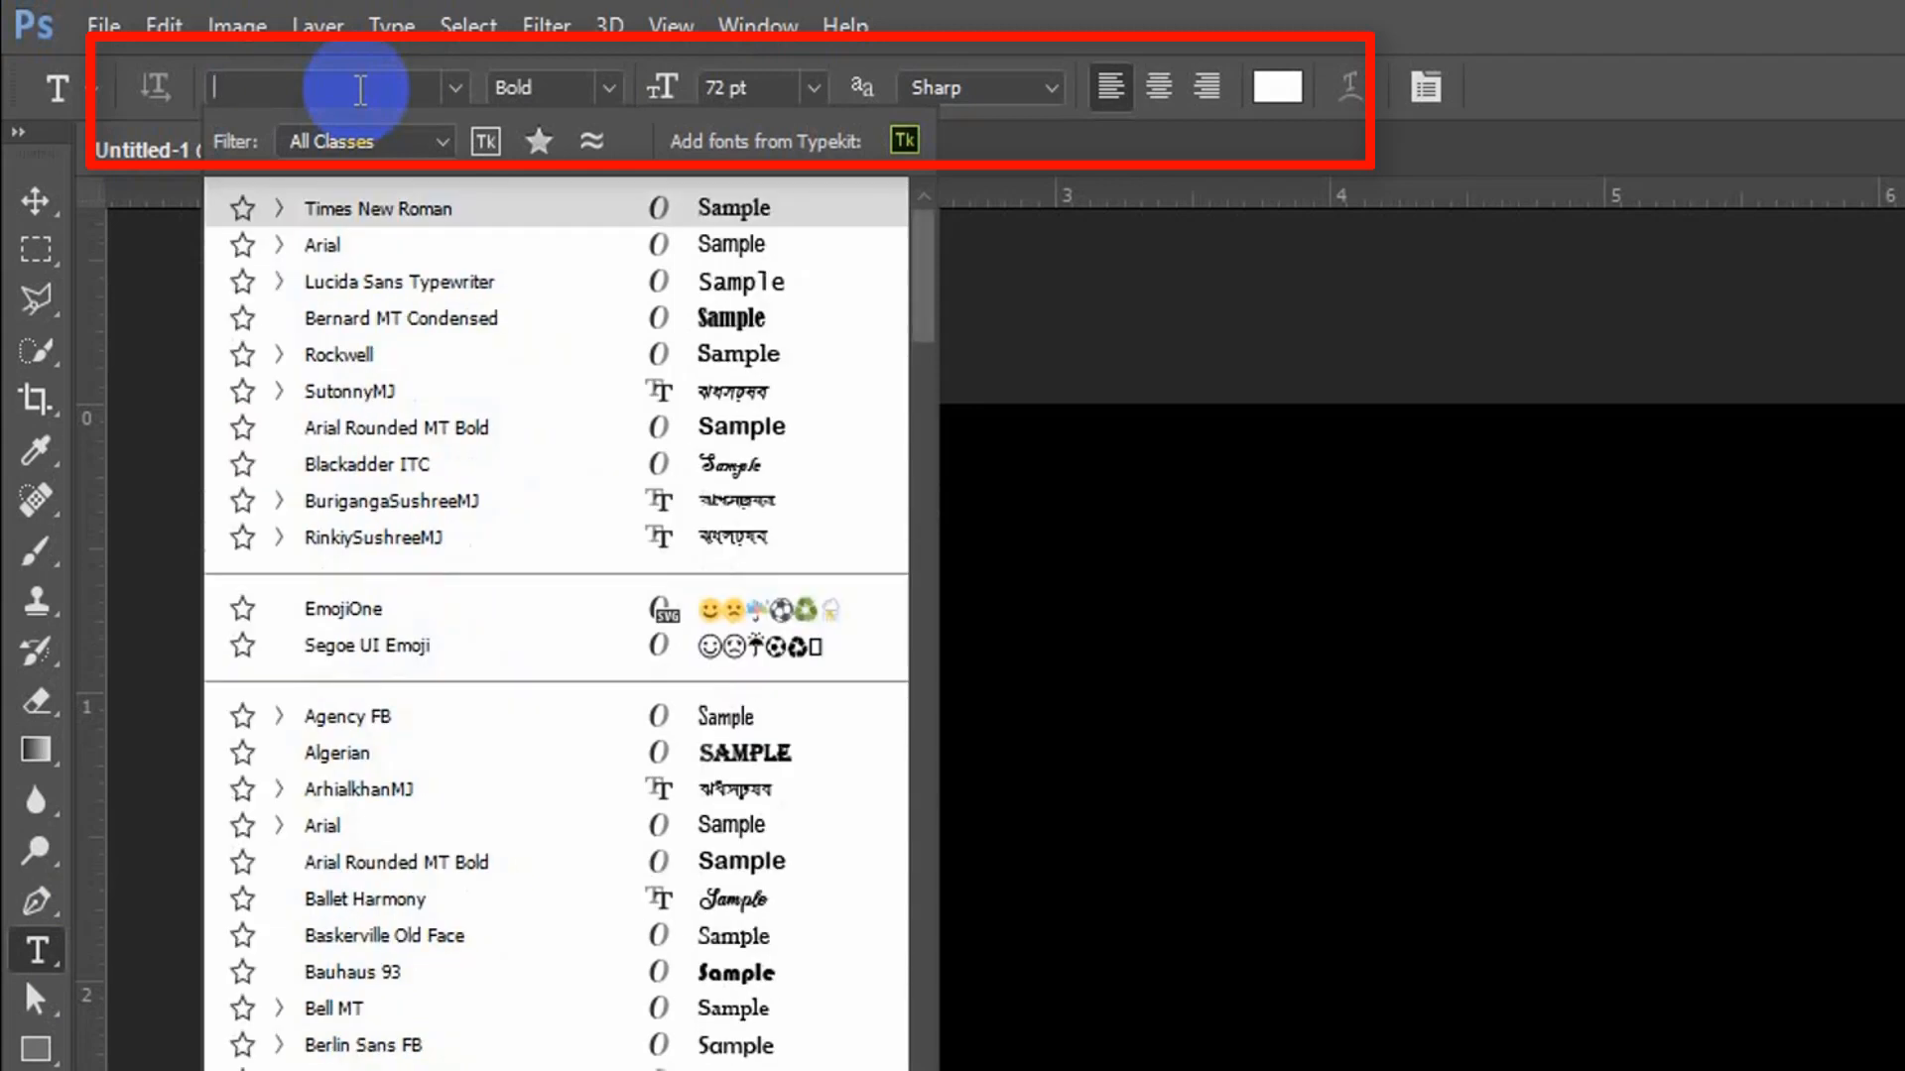
text(tim)
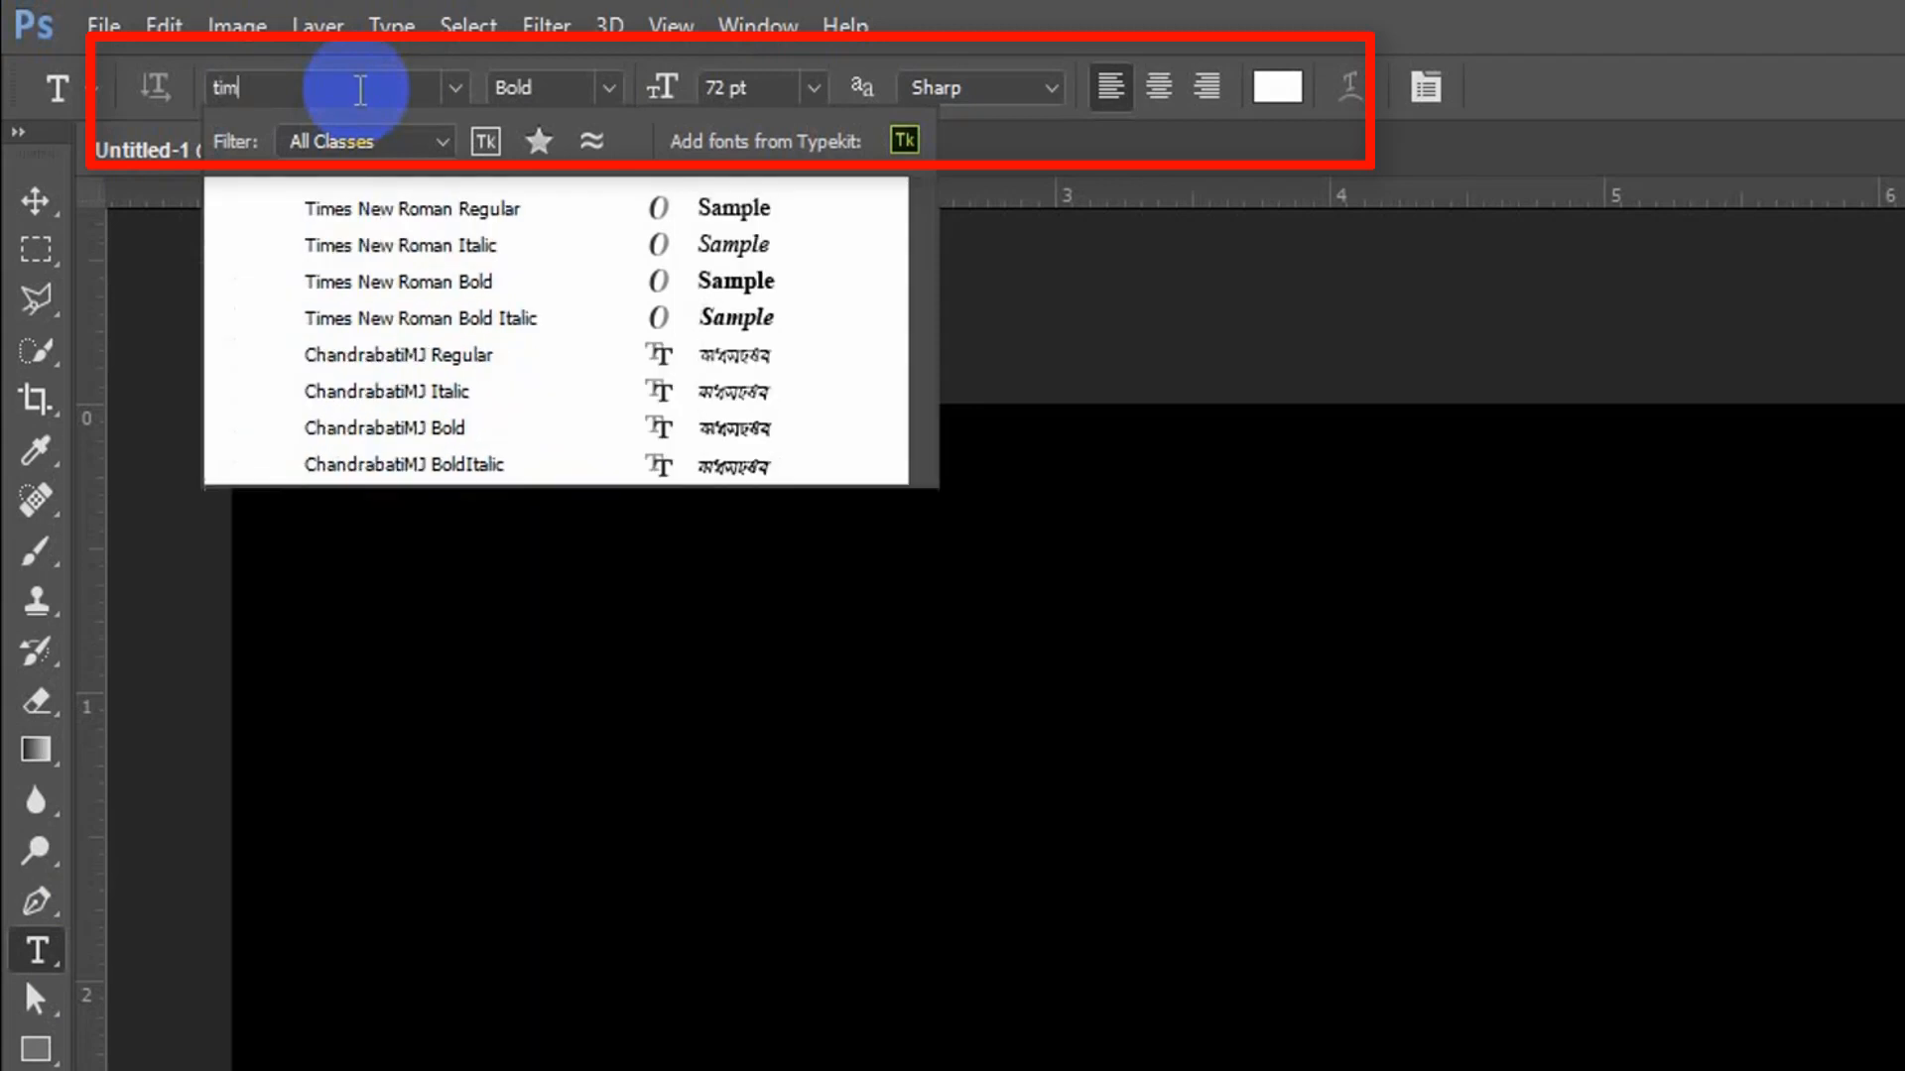
click(367, 209)
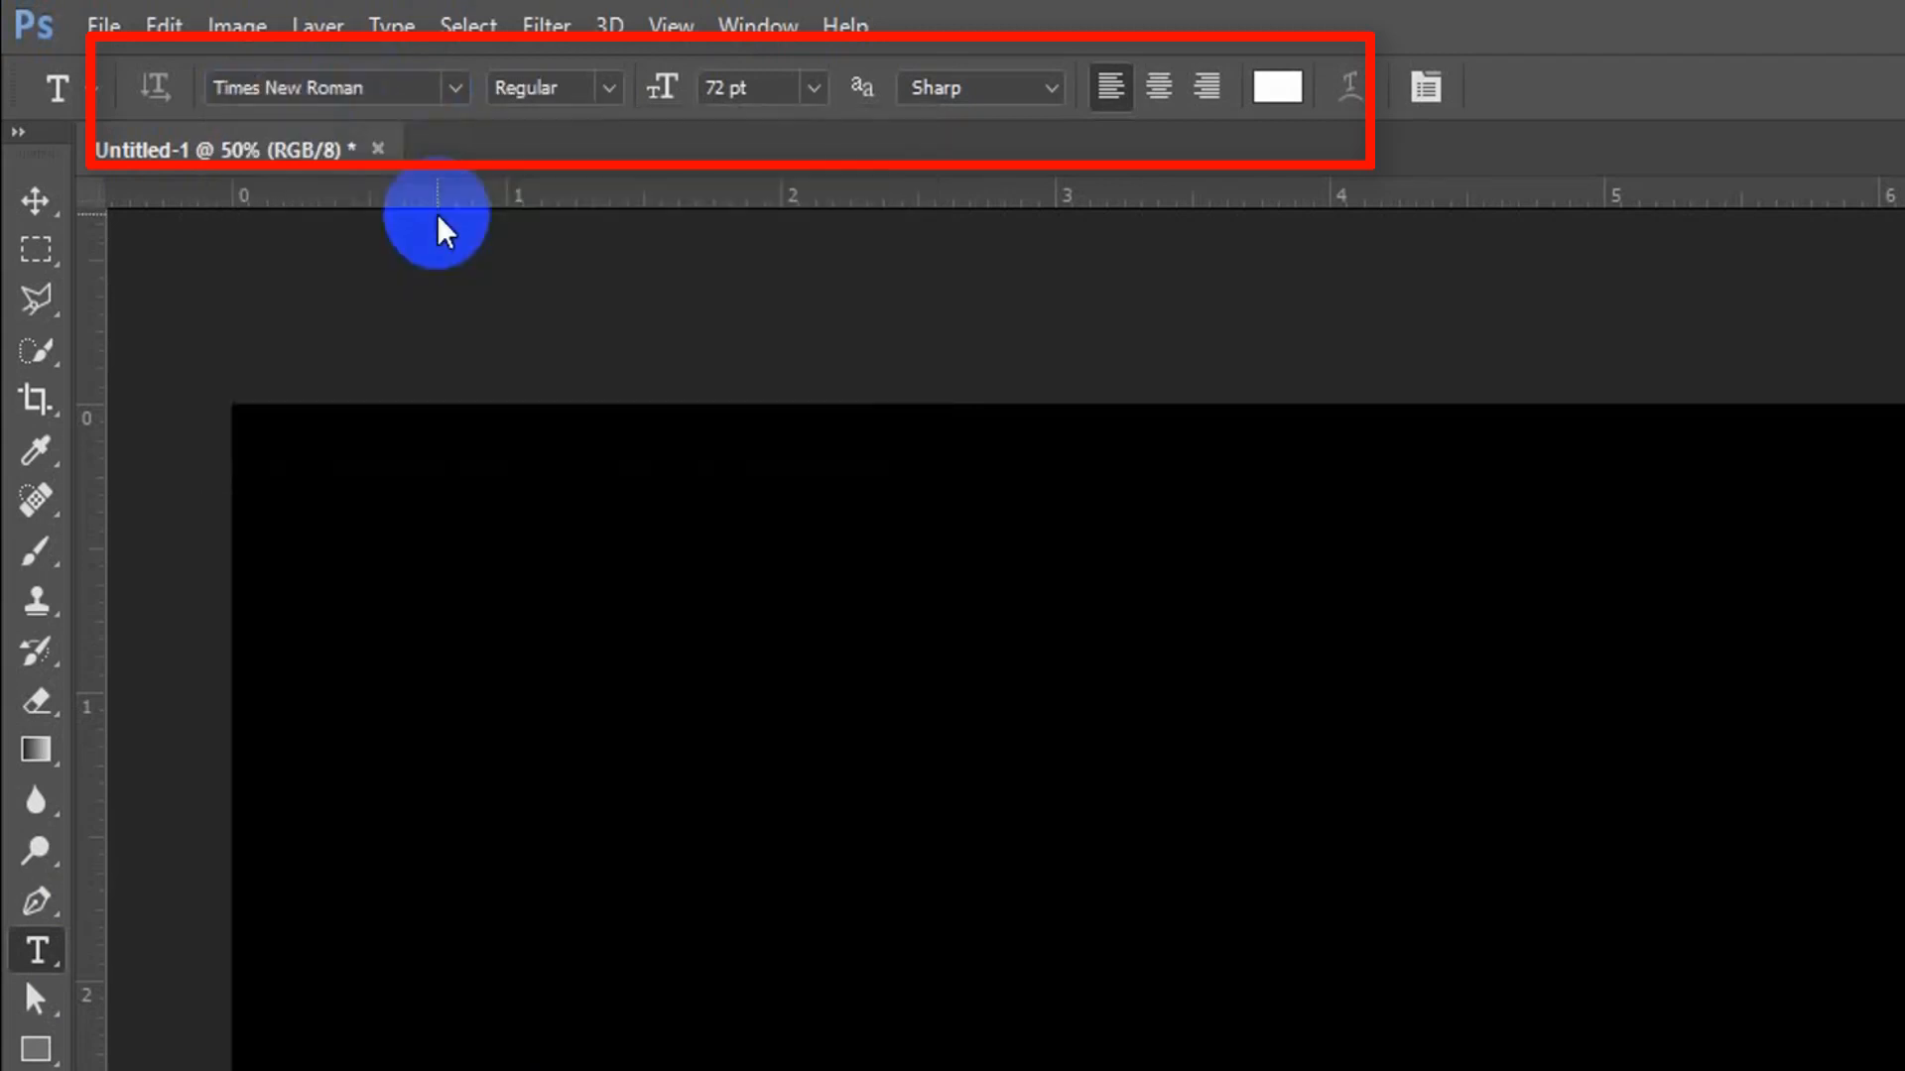
Set the text style to Bold and the font size to 72 pt.
click(609, 89)
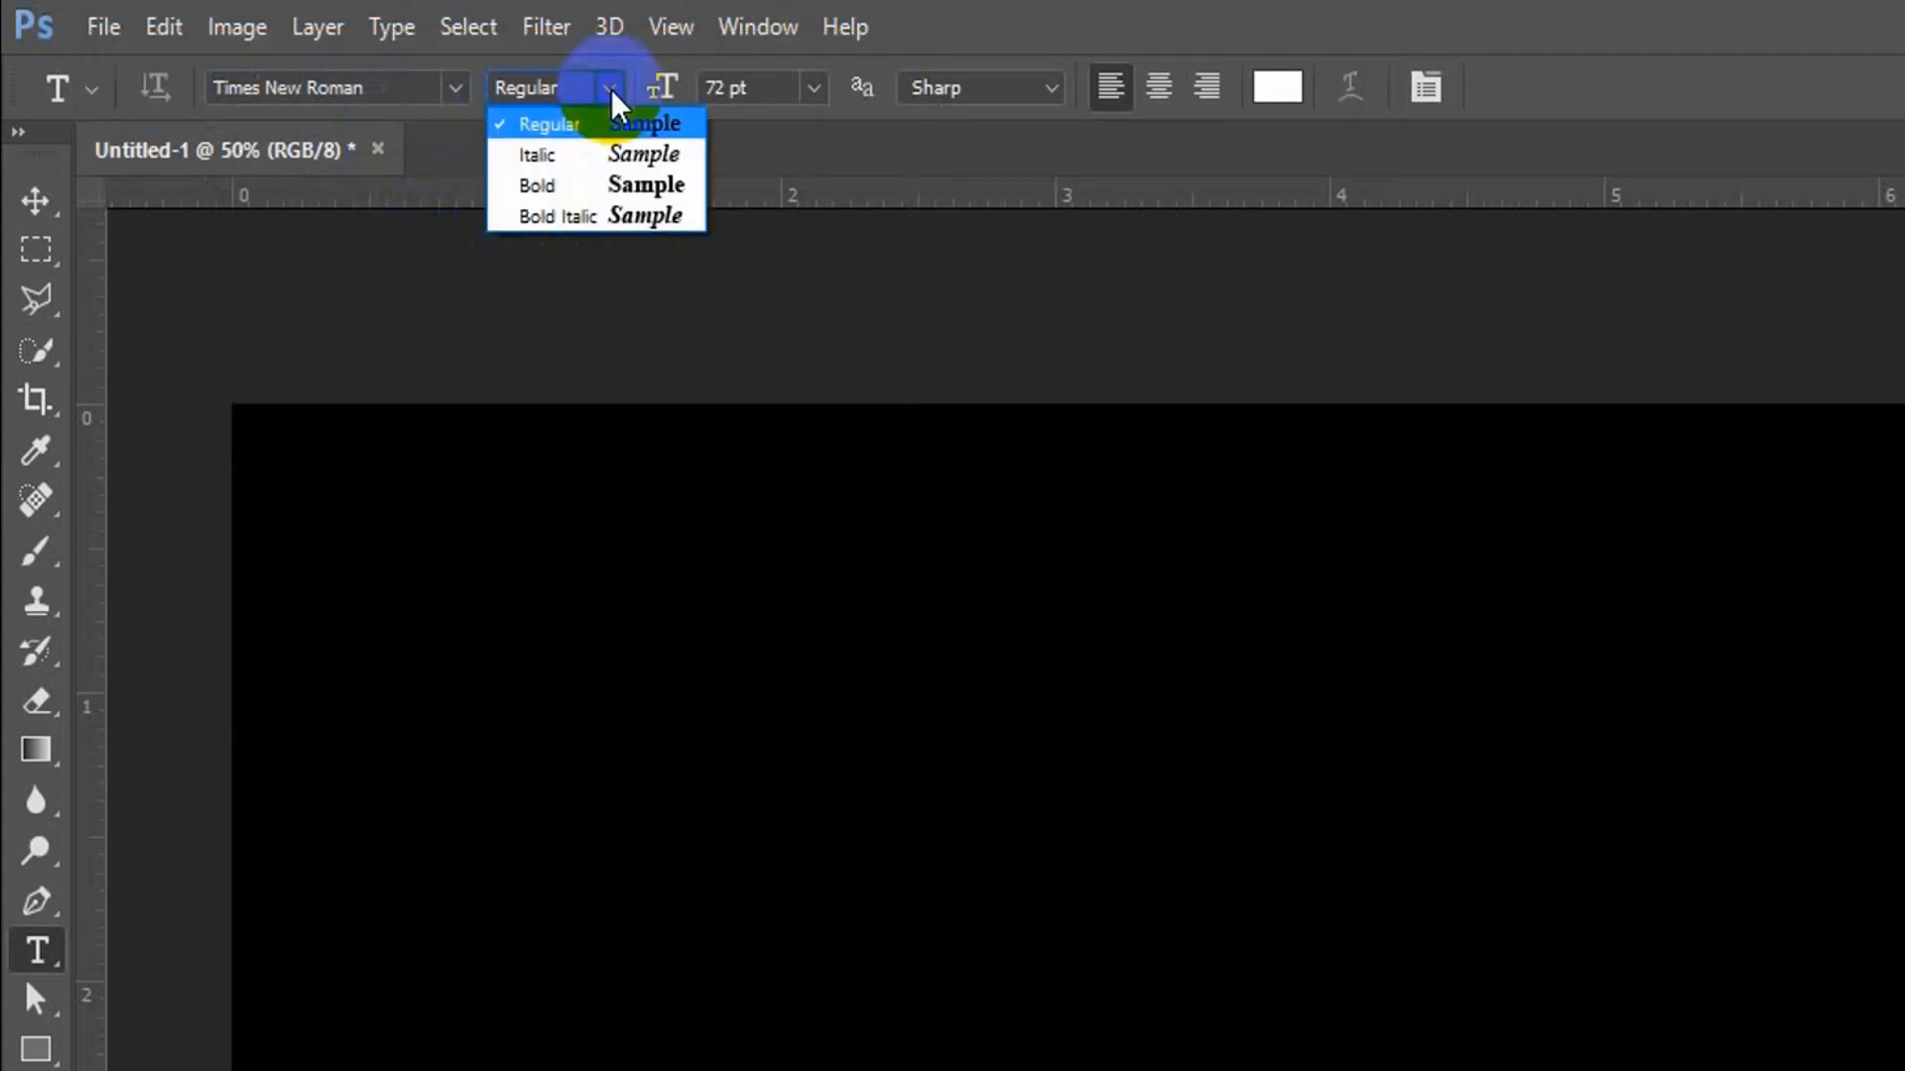
click(534, 189)
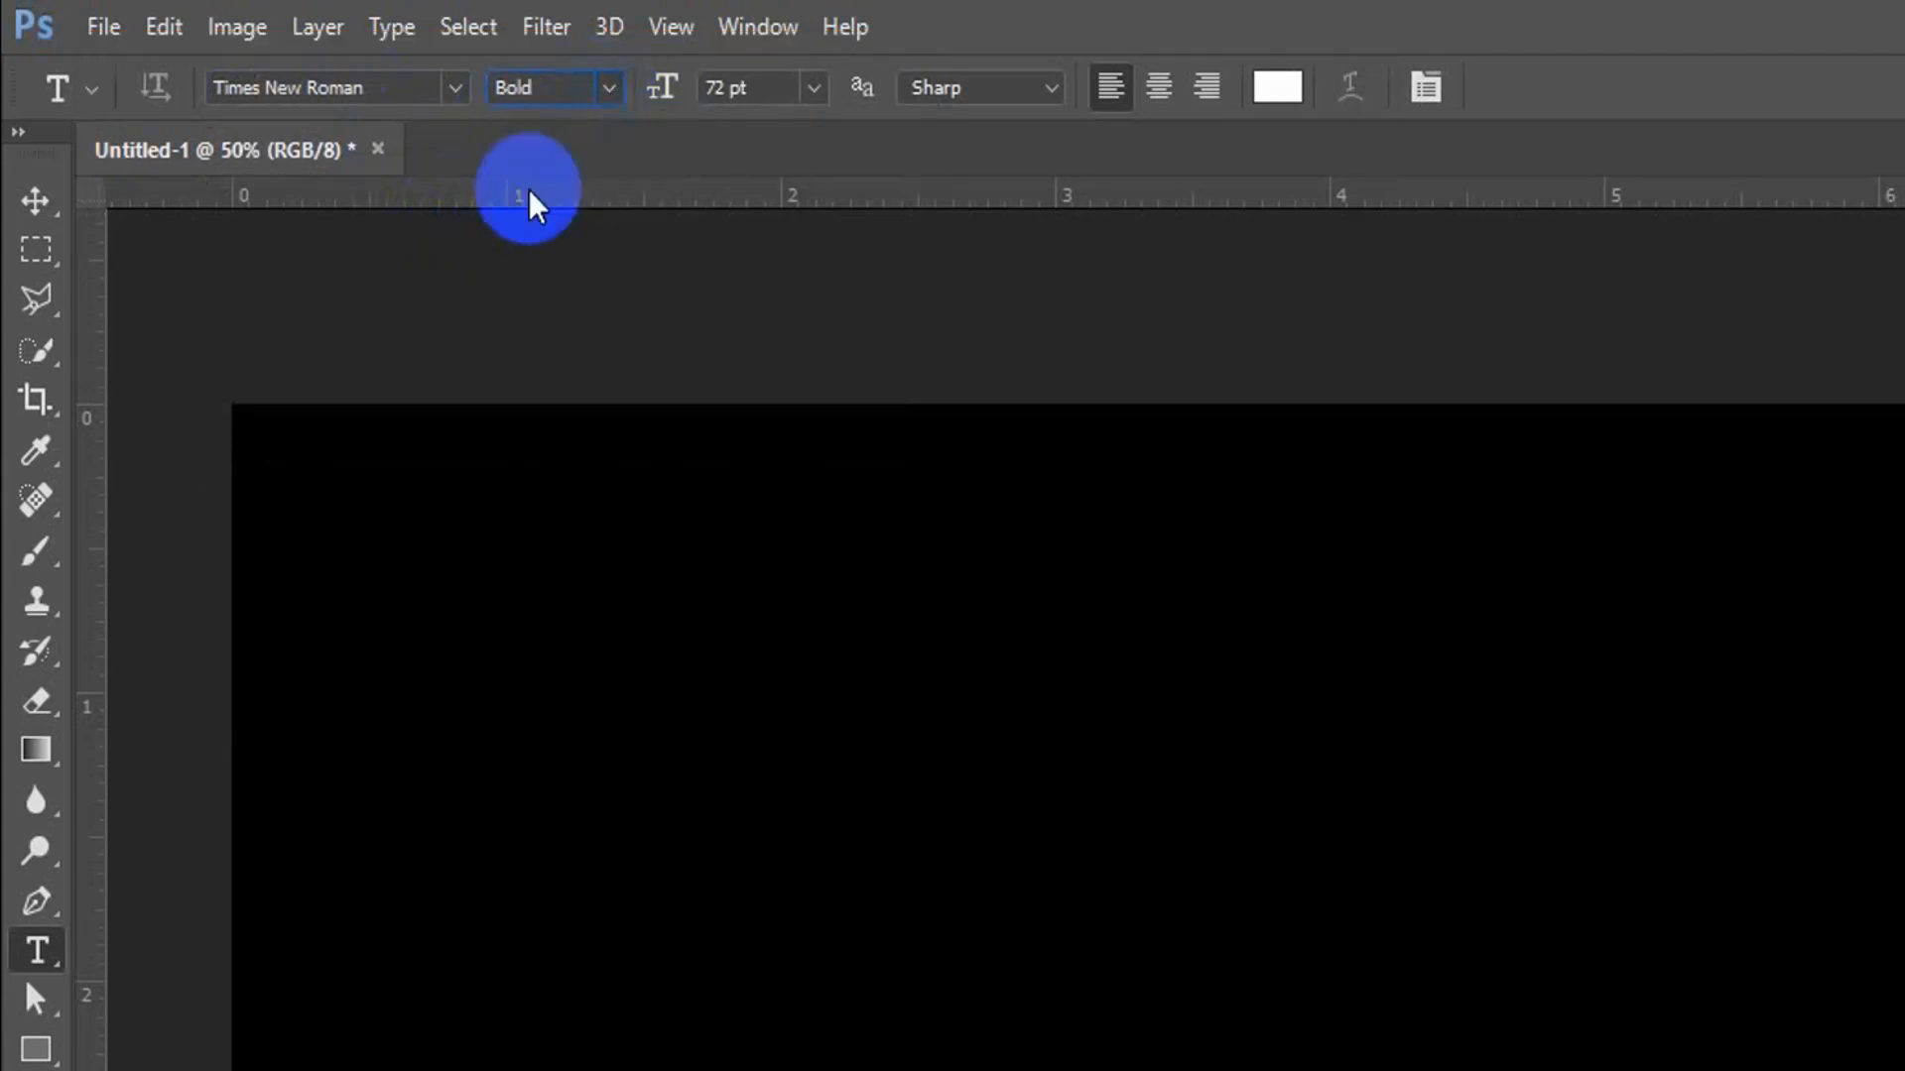
click(813, 89)
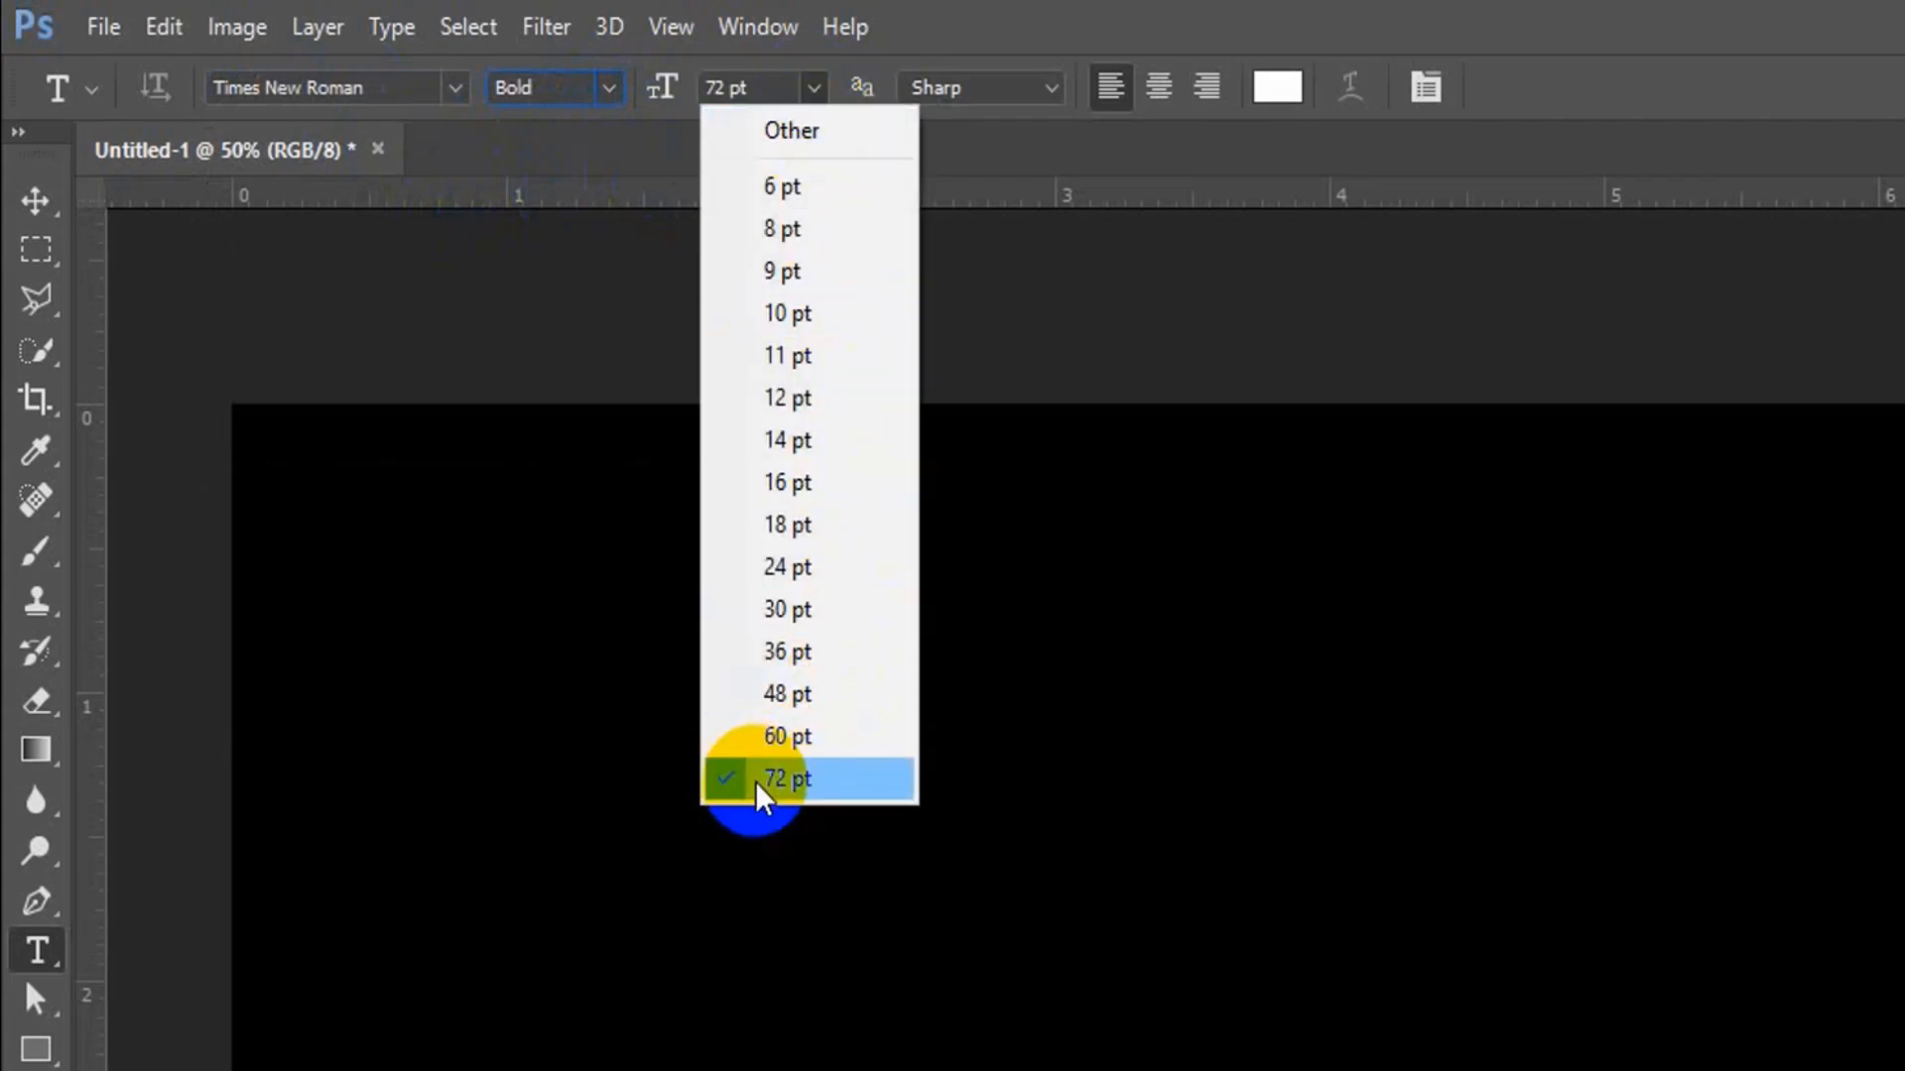
click(787, 779)
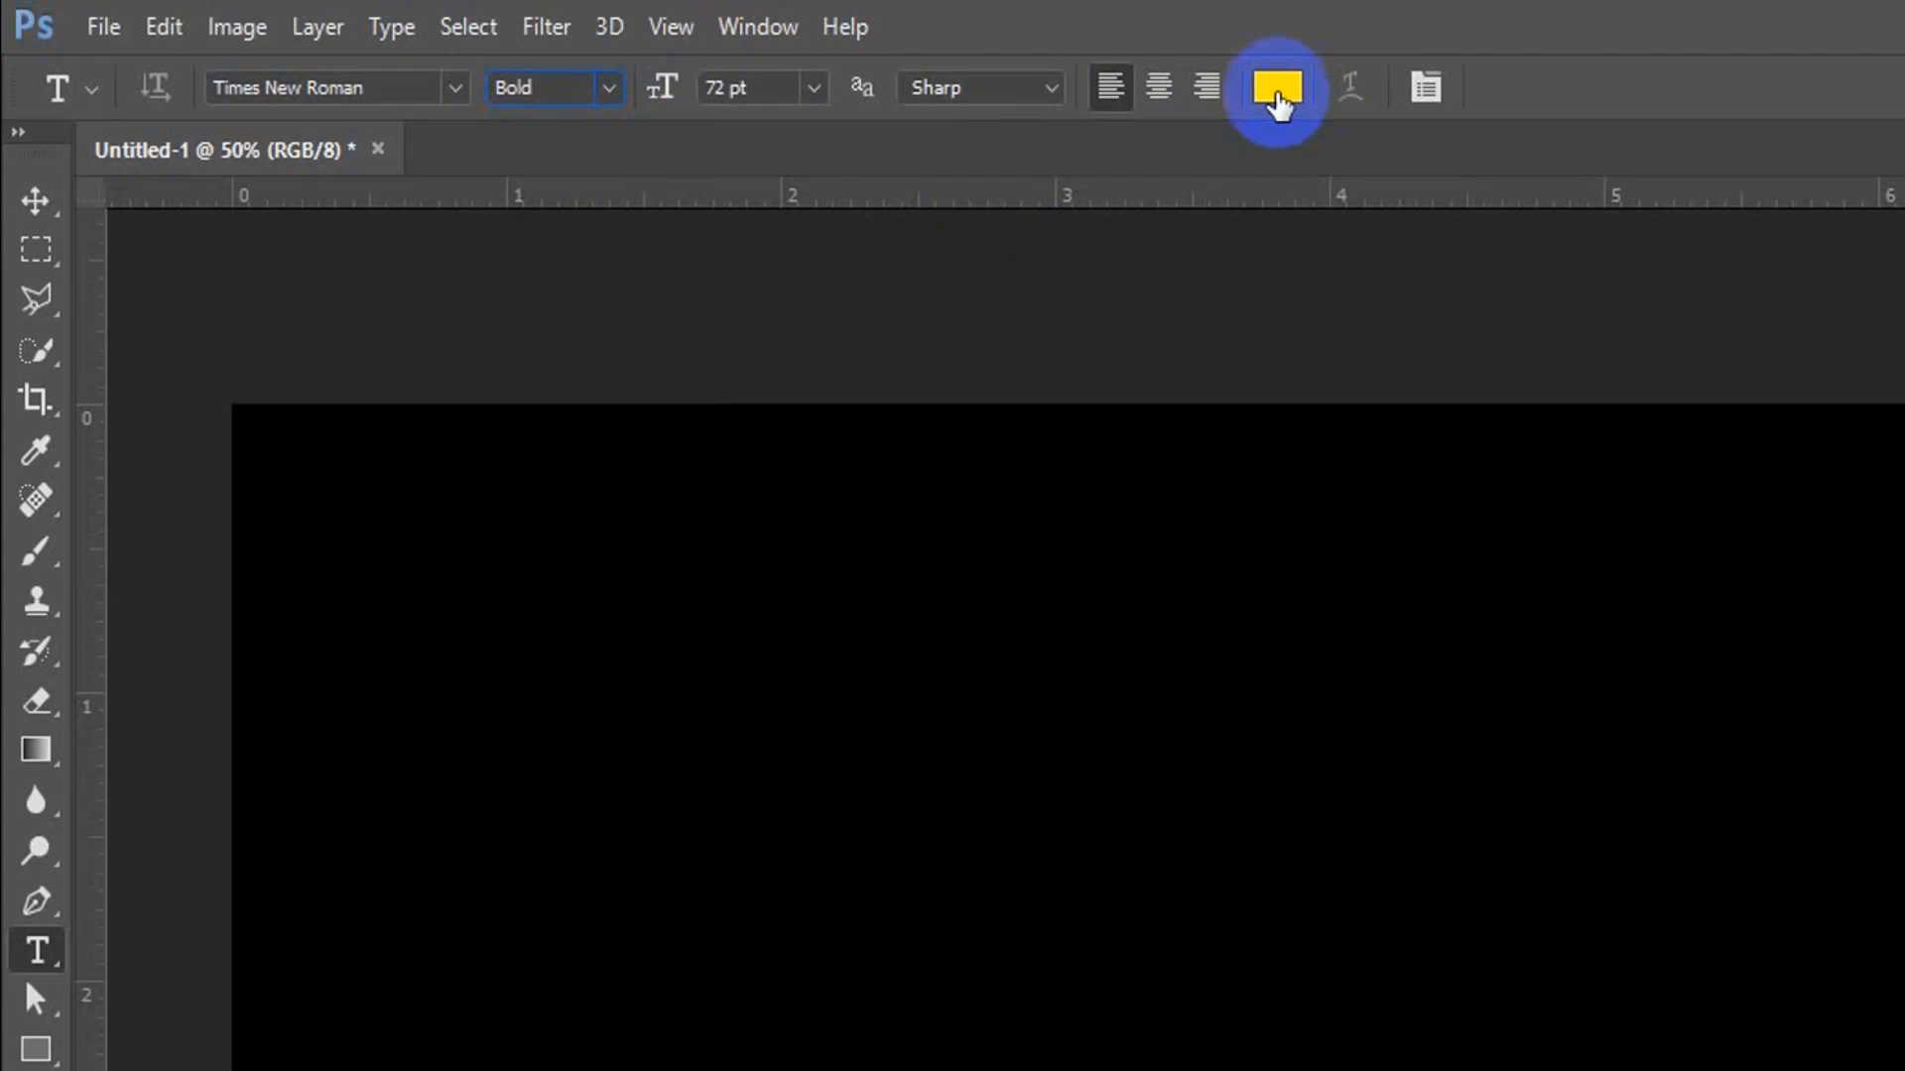
Set the text color to white (ffffff).
click(1278, 91)
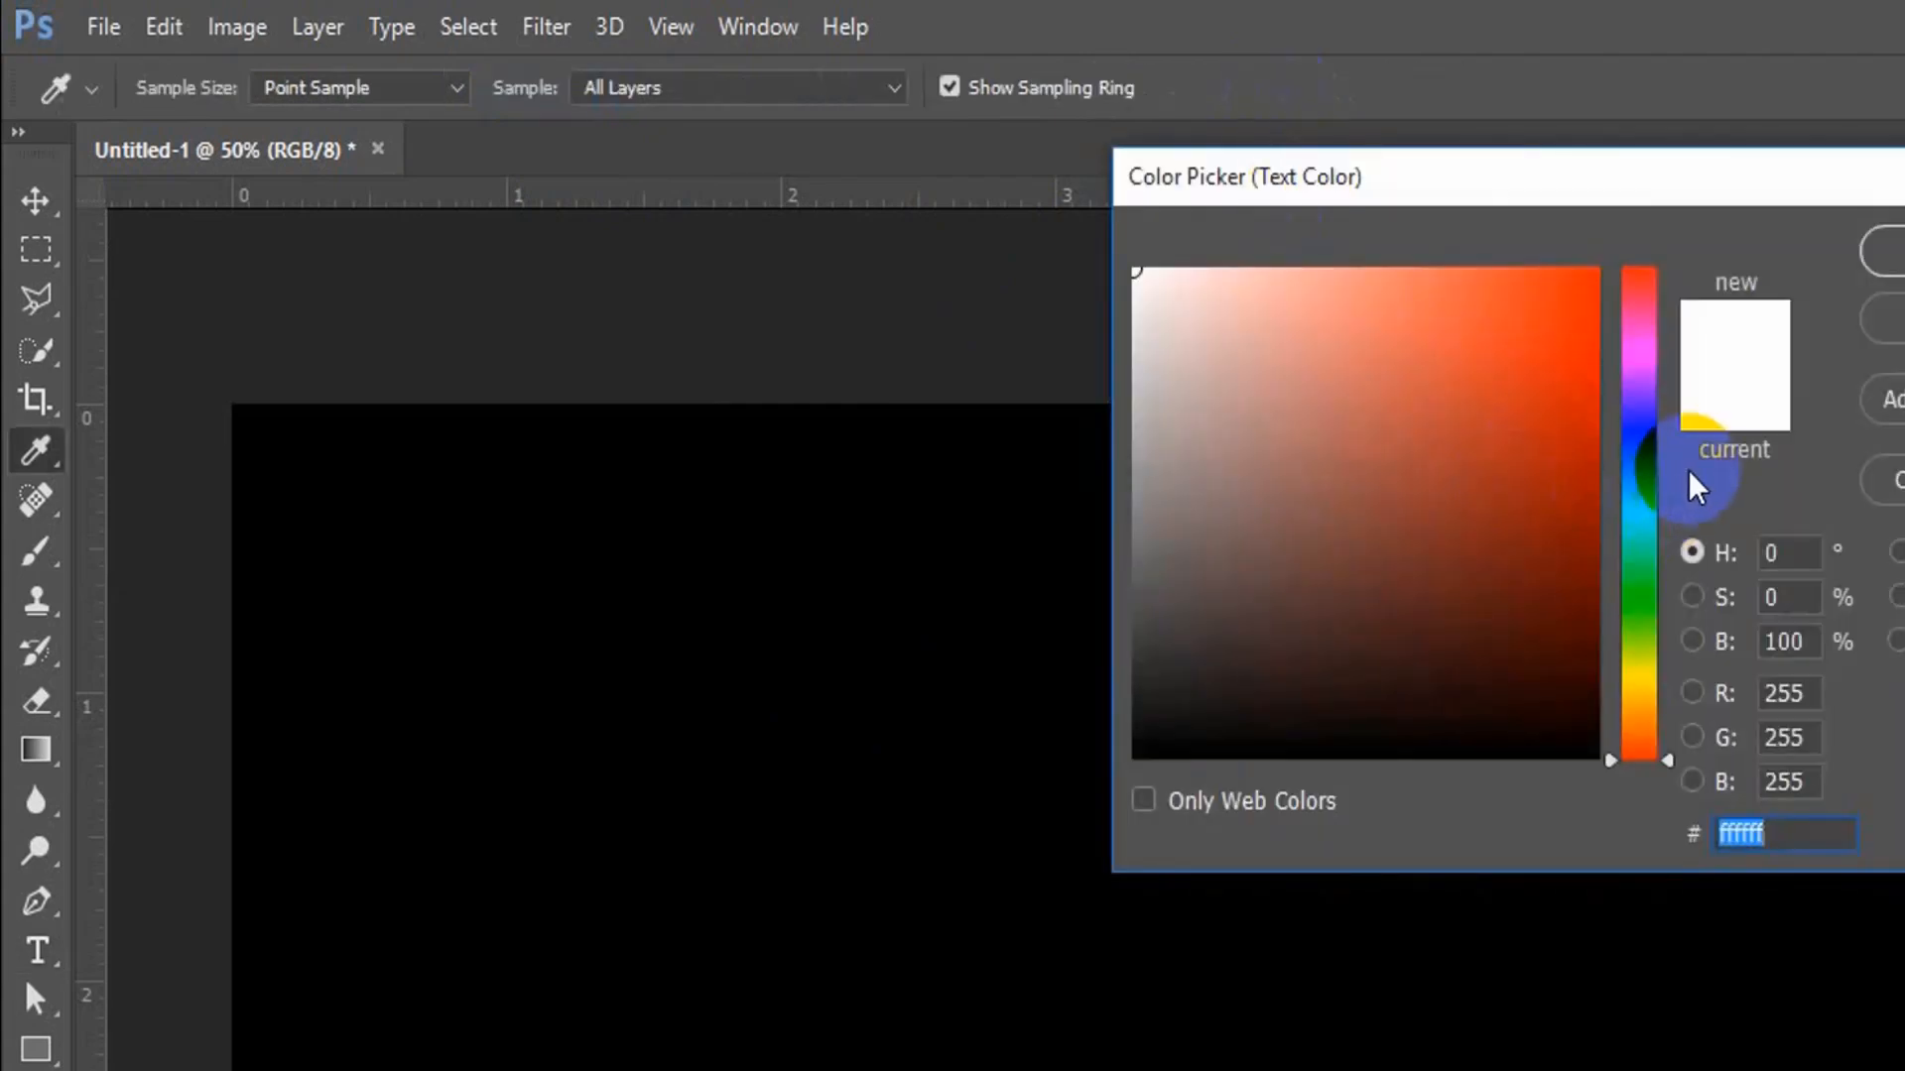
click(871, 95)
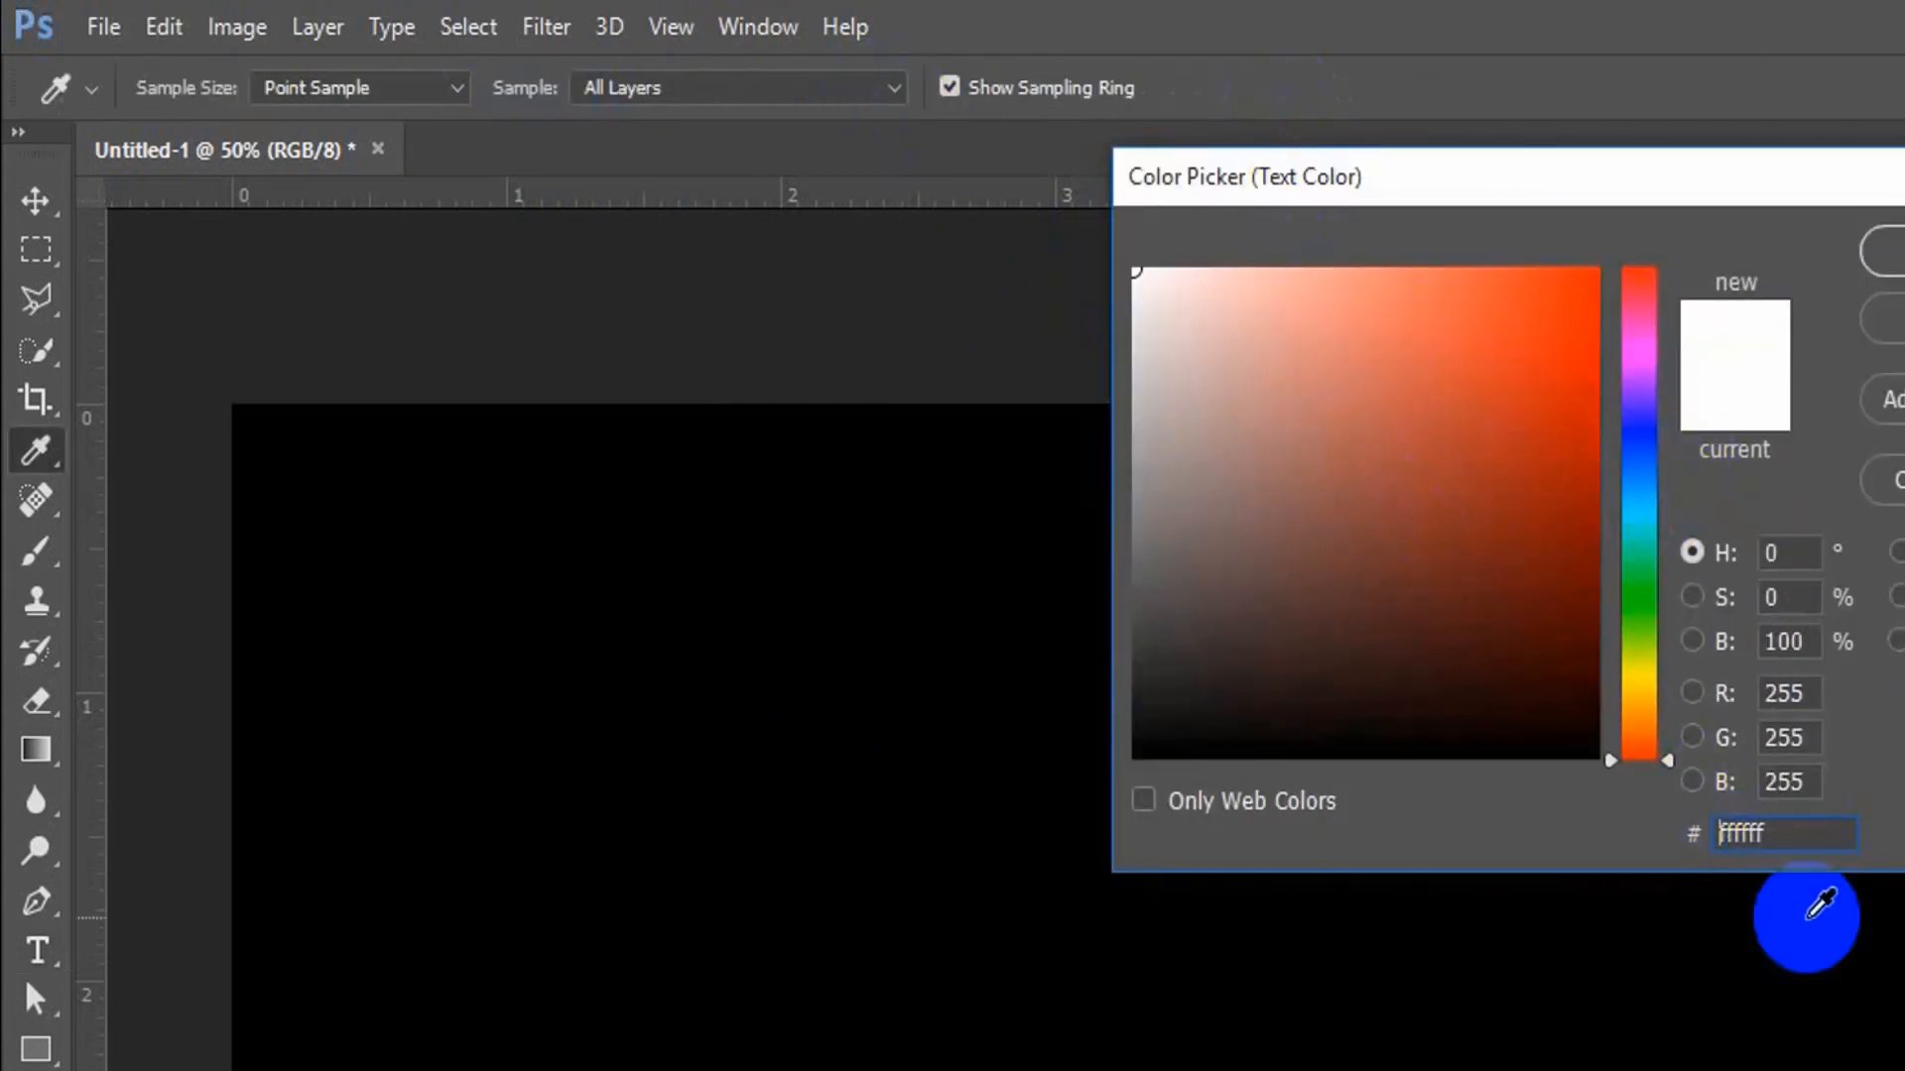
double_click(1743, 833)
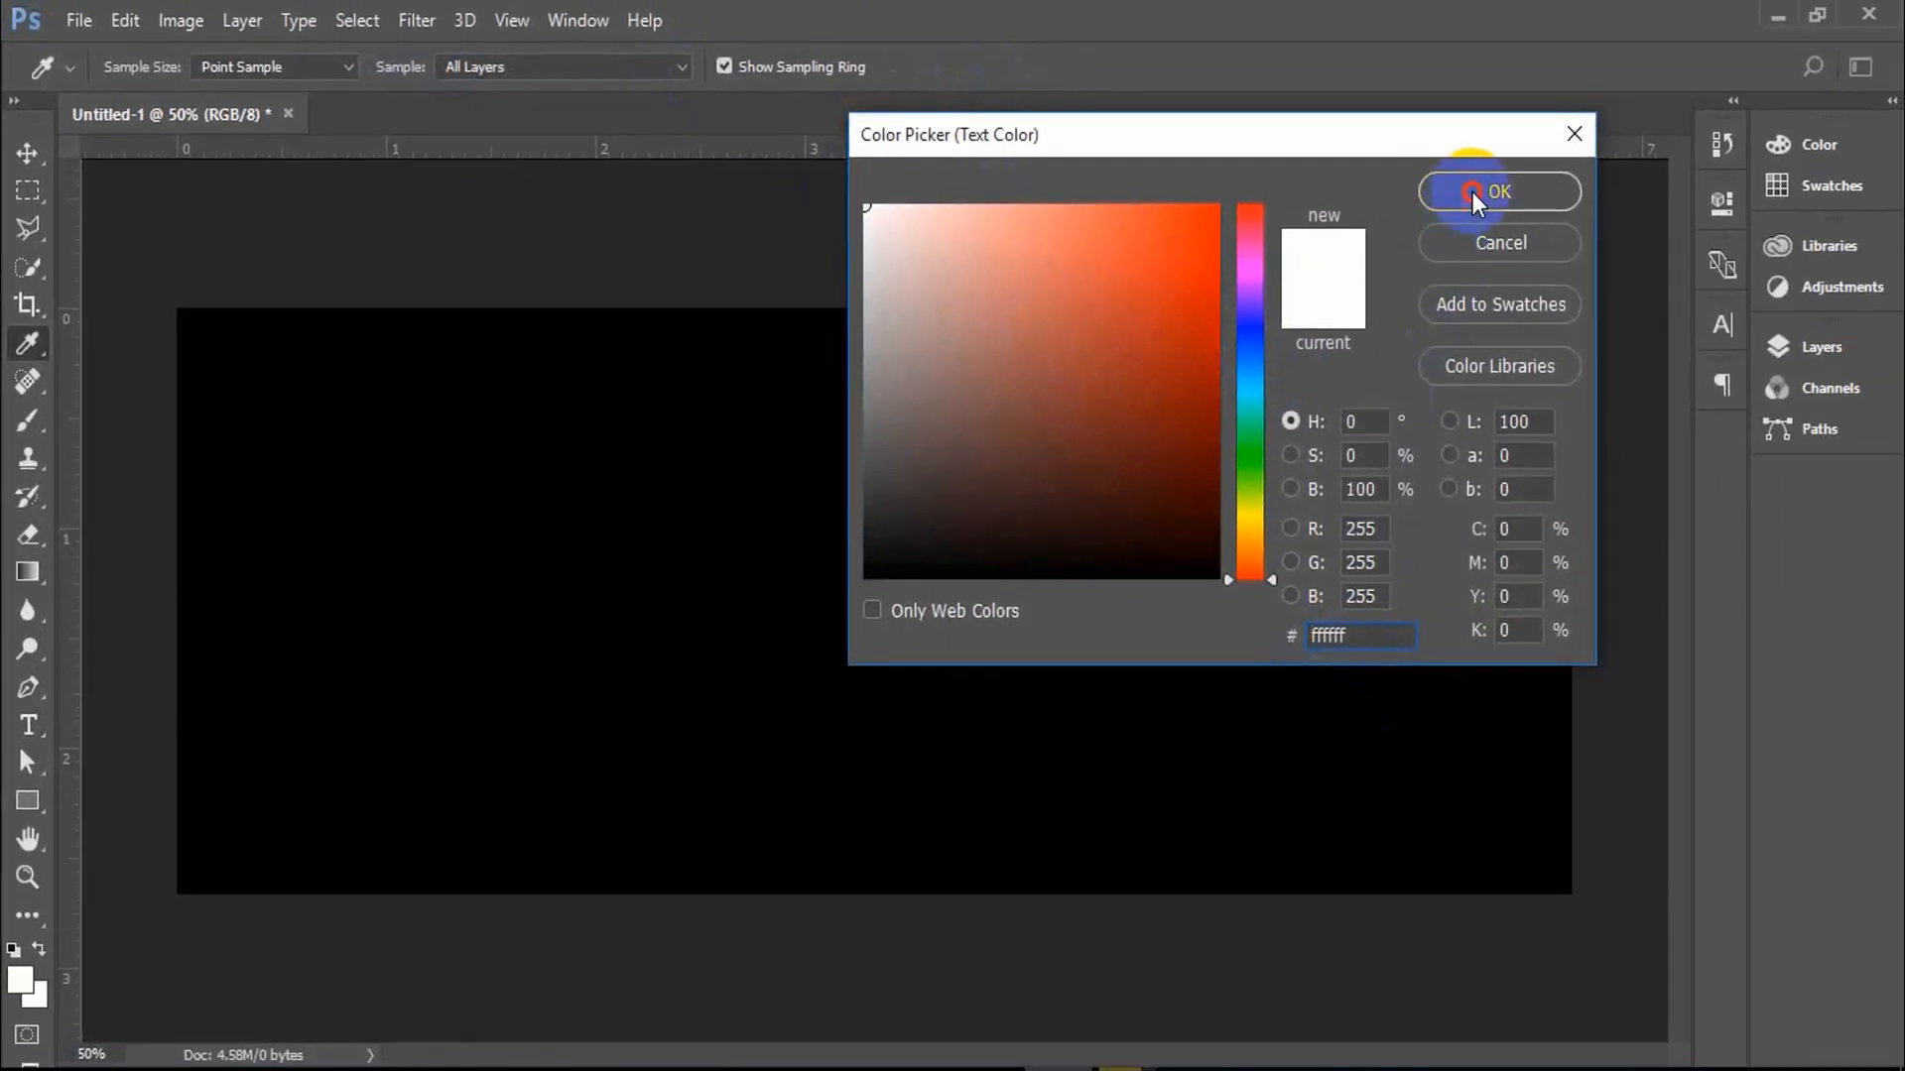
click(1473, 195)
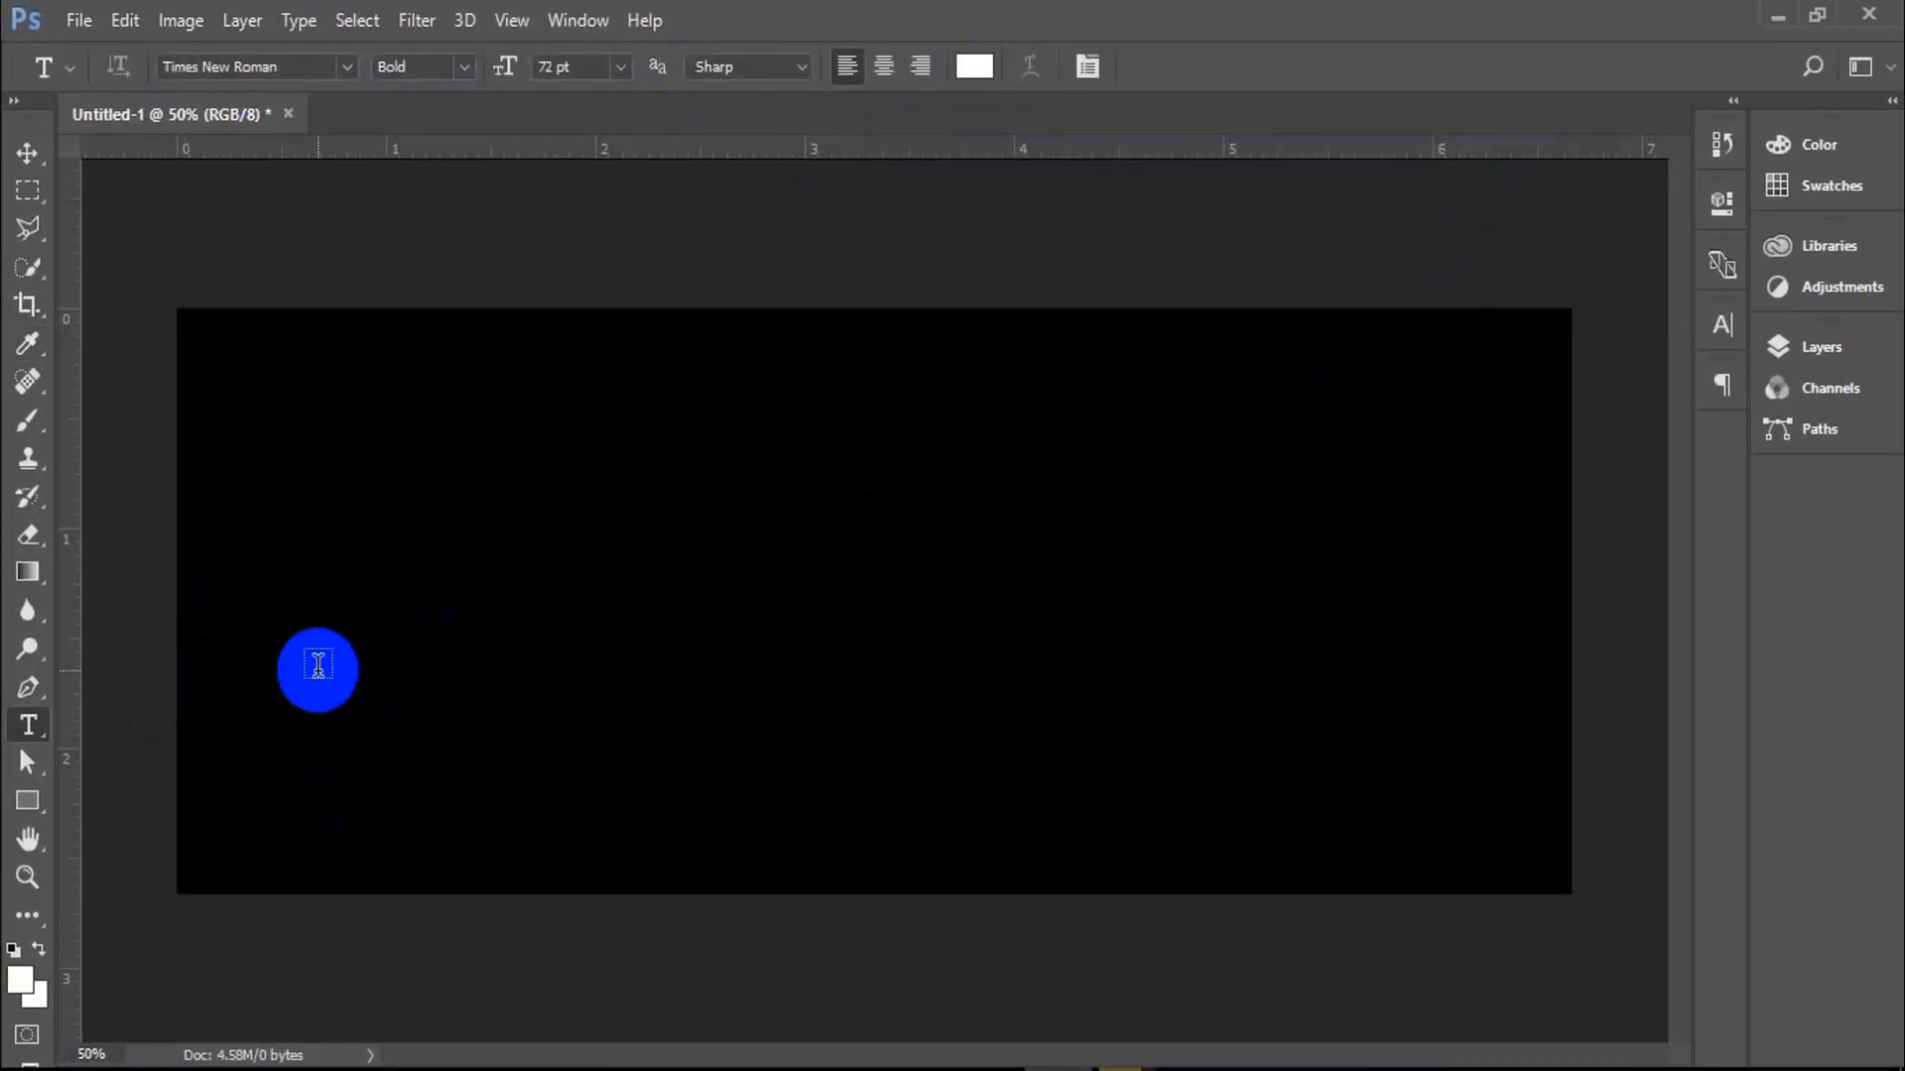
Add the text "KB TIPS" starting near the left edge of the canvas at mid-height and commit it.
click(263, 666)
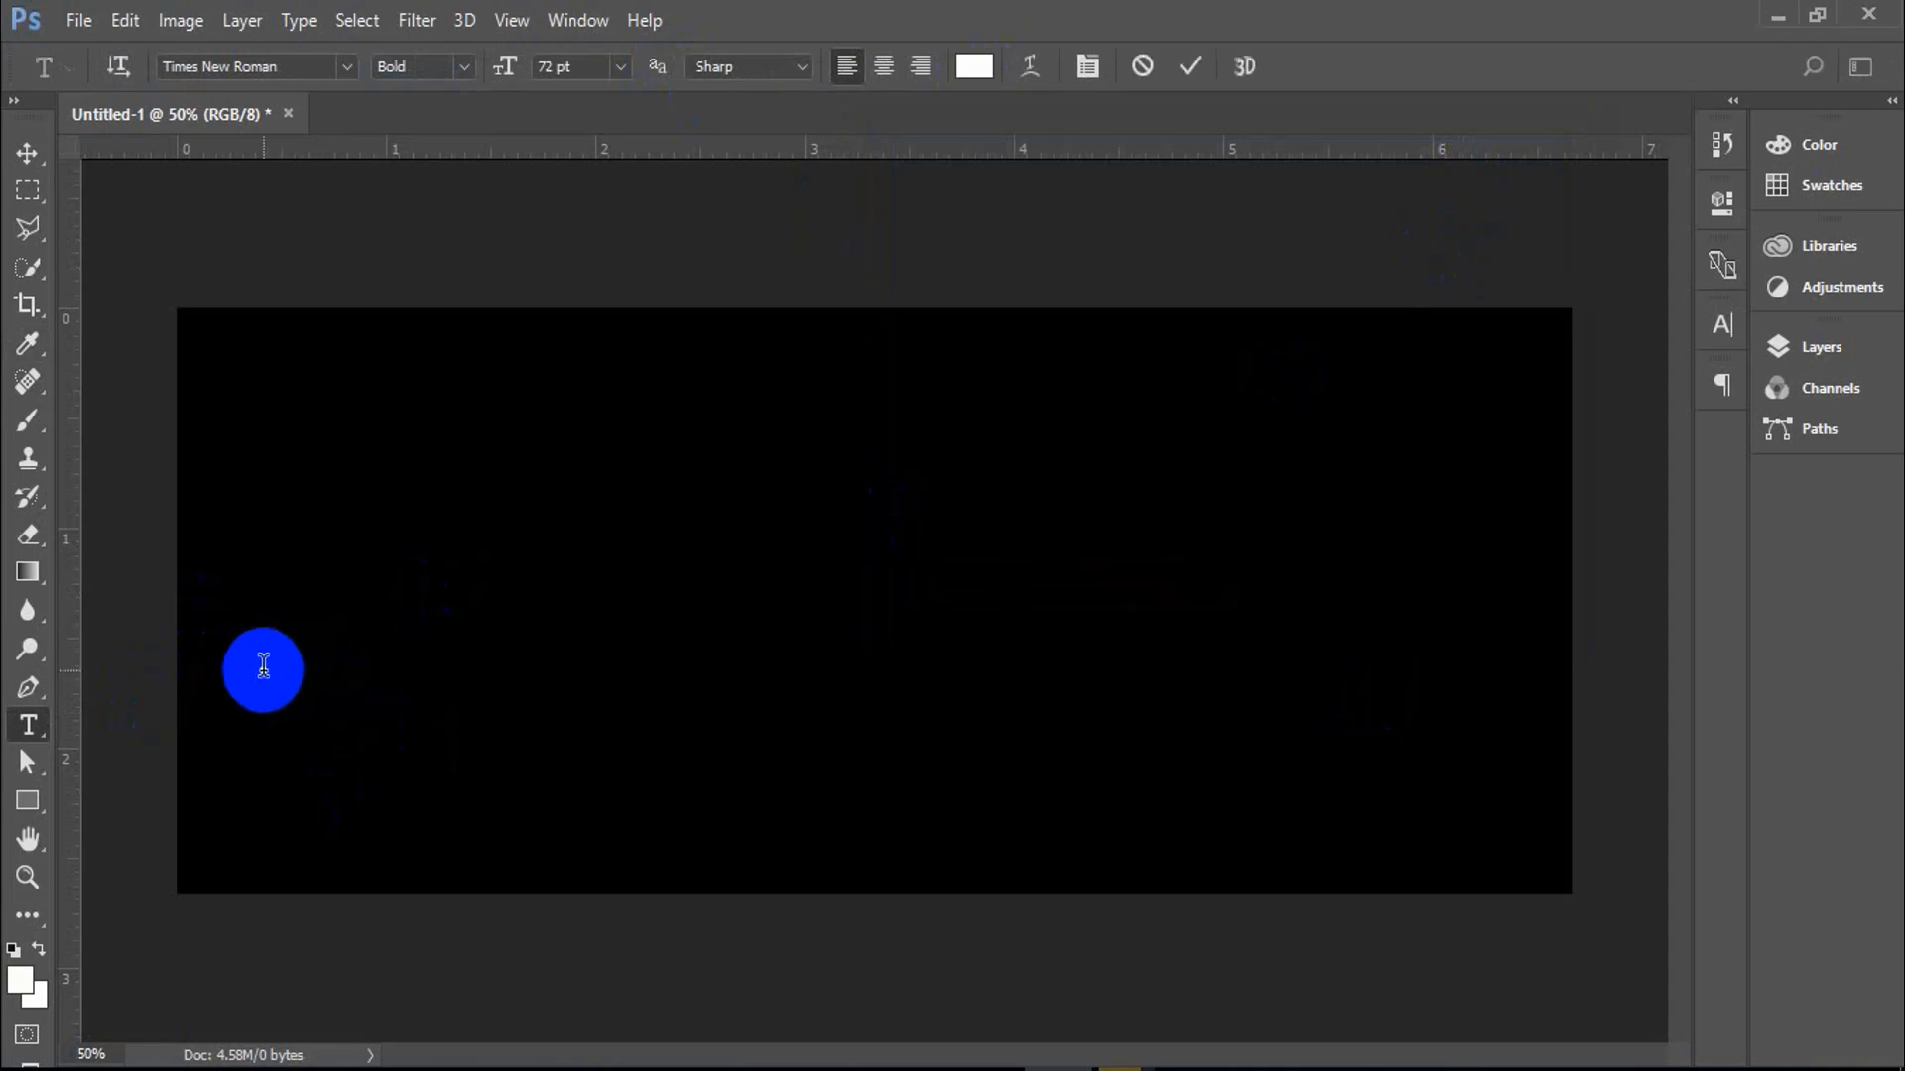
text(KB)
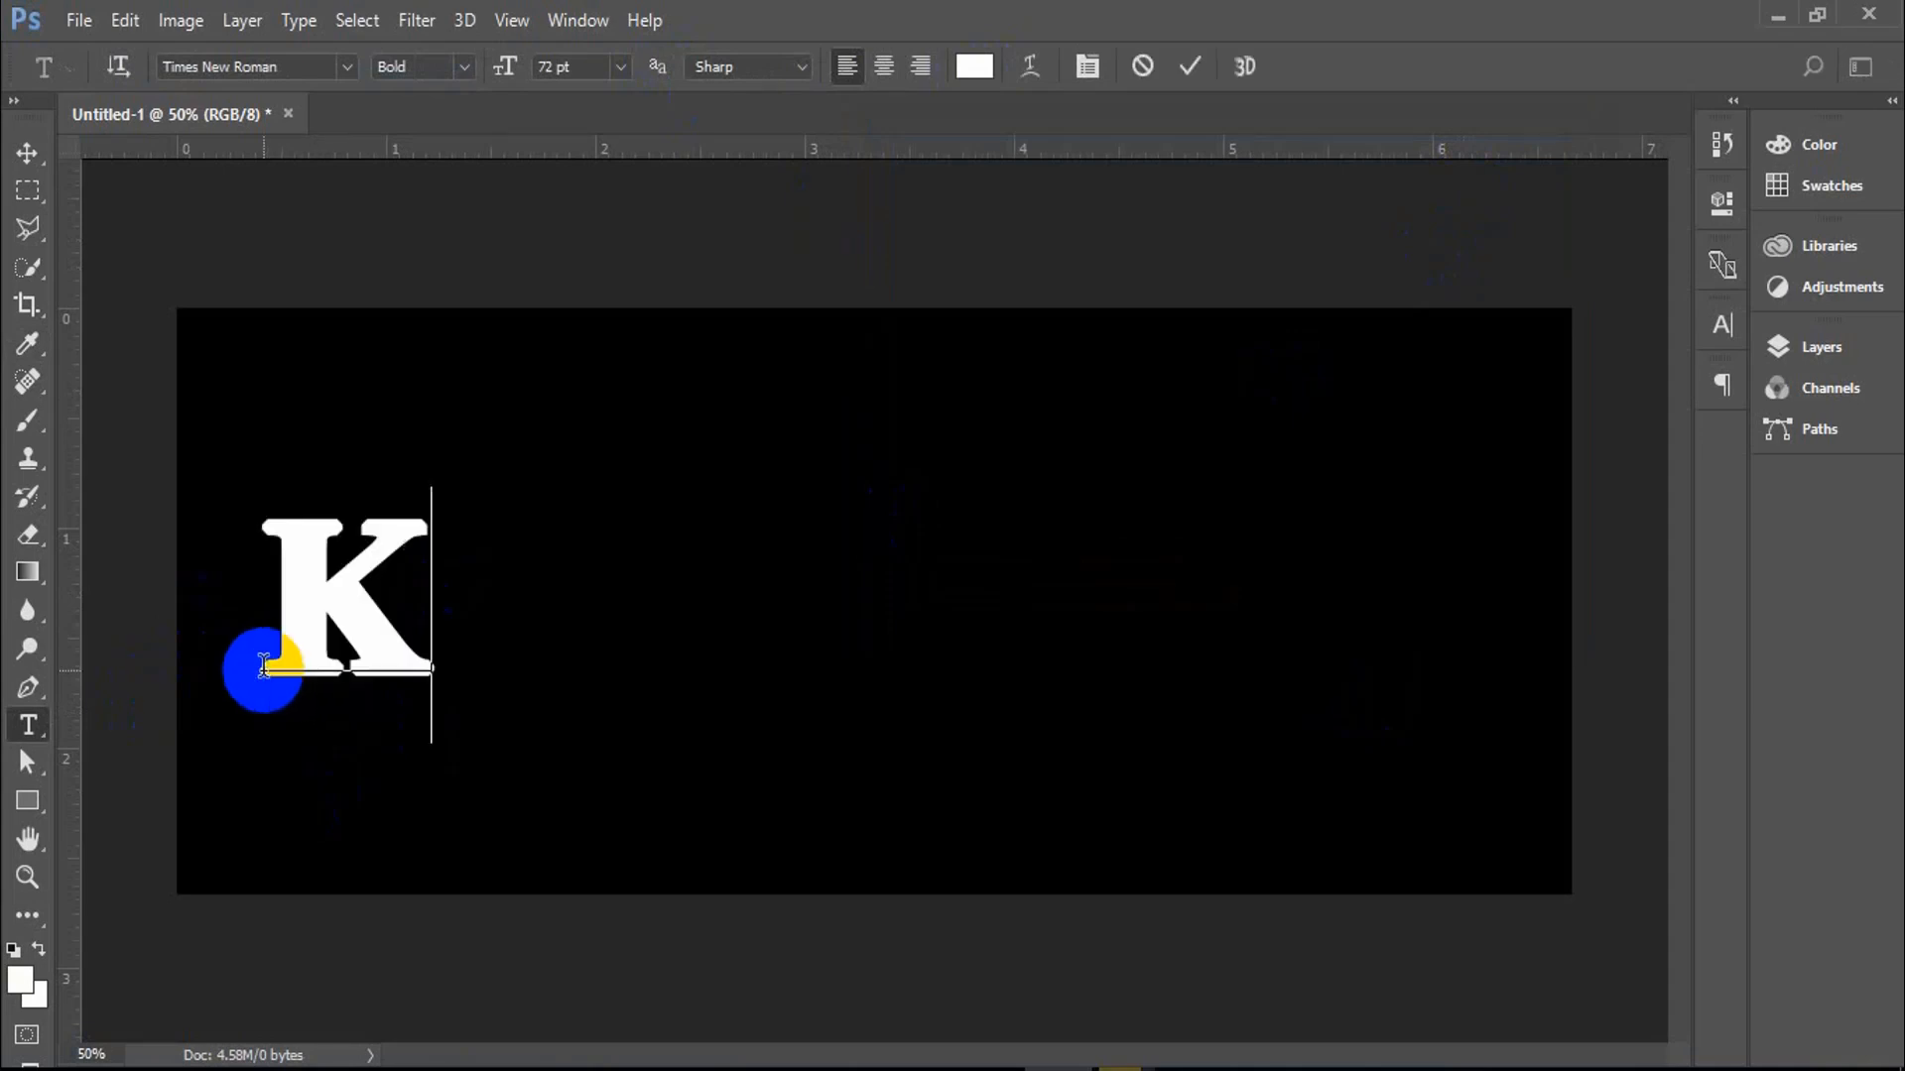
text( TIPS)
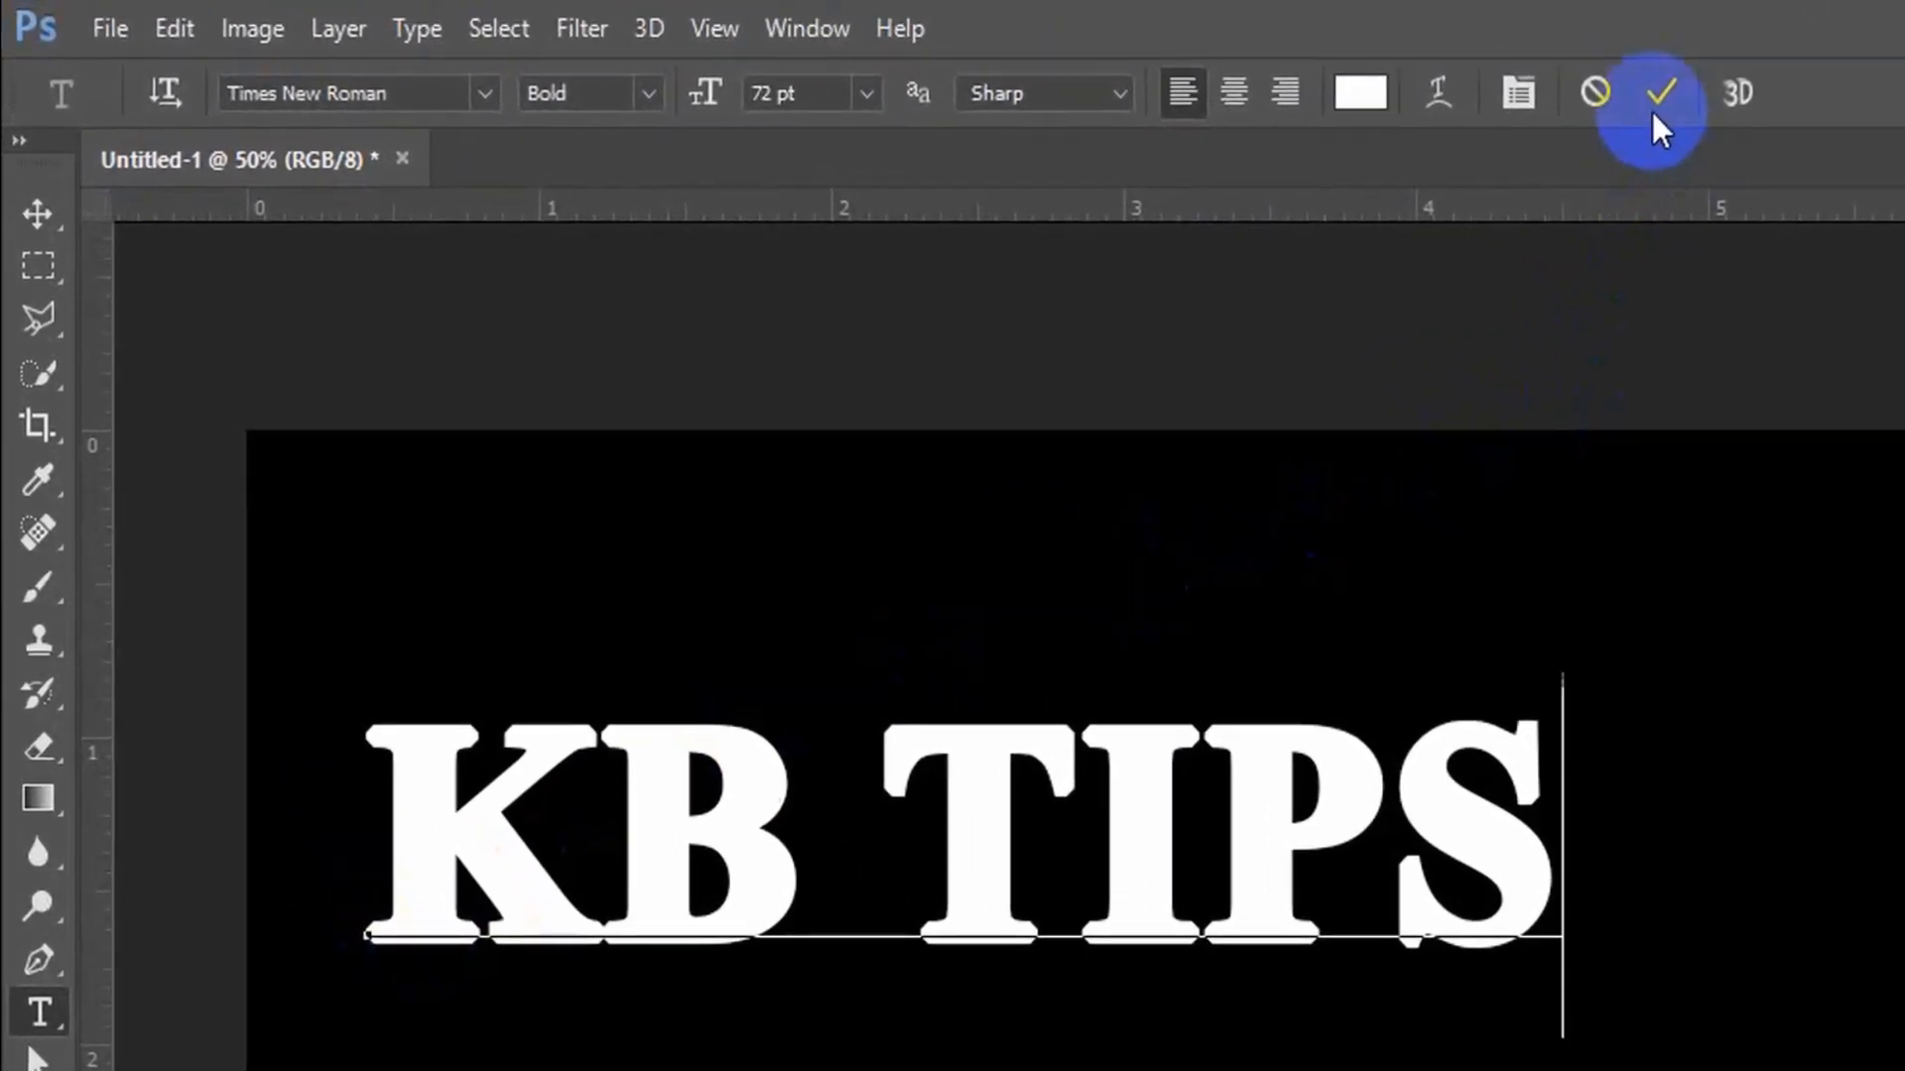
click(1662, 93)
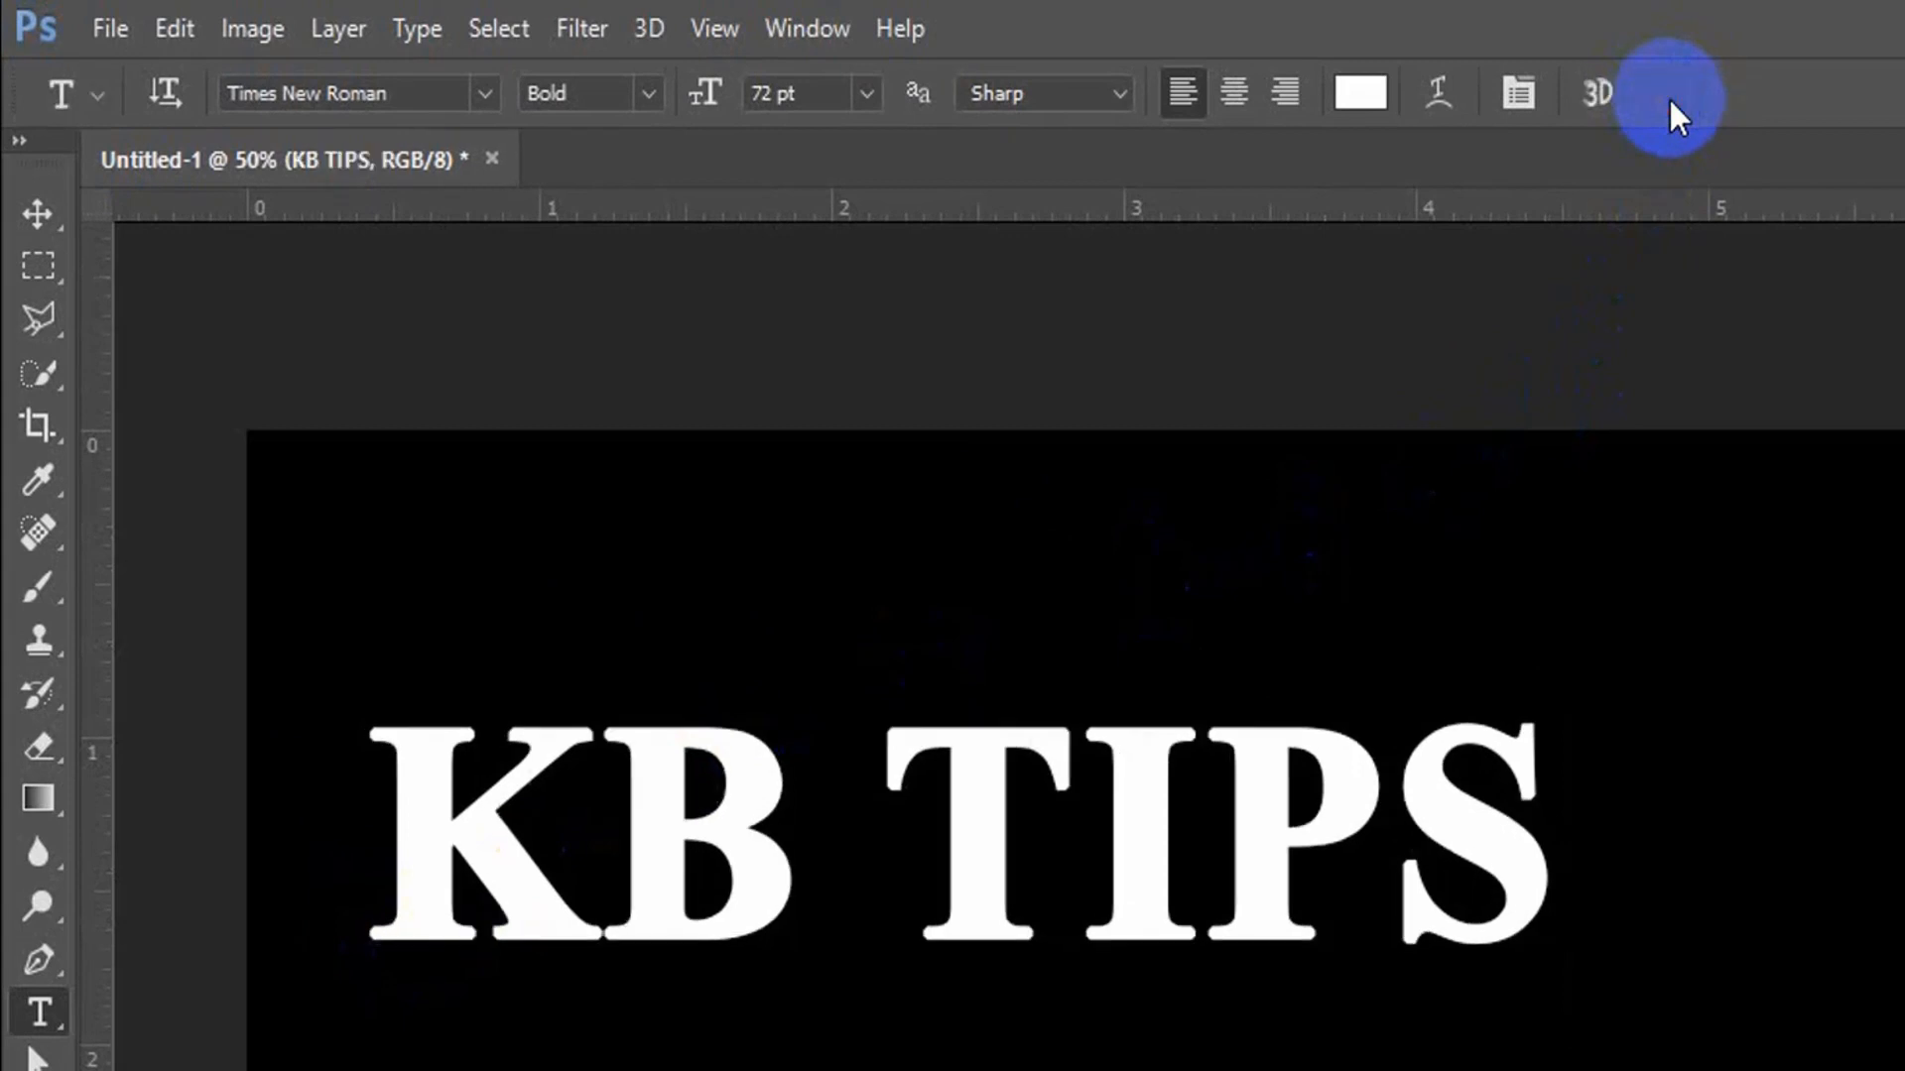
Scale the KB TIPS text to about 152% width and 176% height so it spans most of the canvas.
click(39, 217)
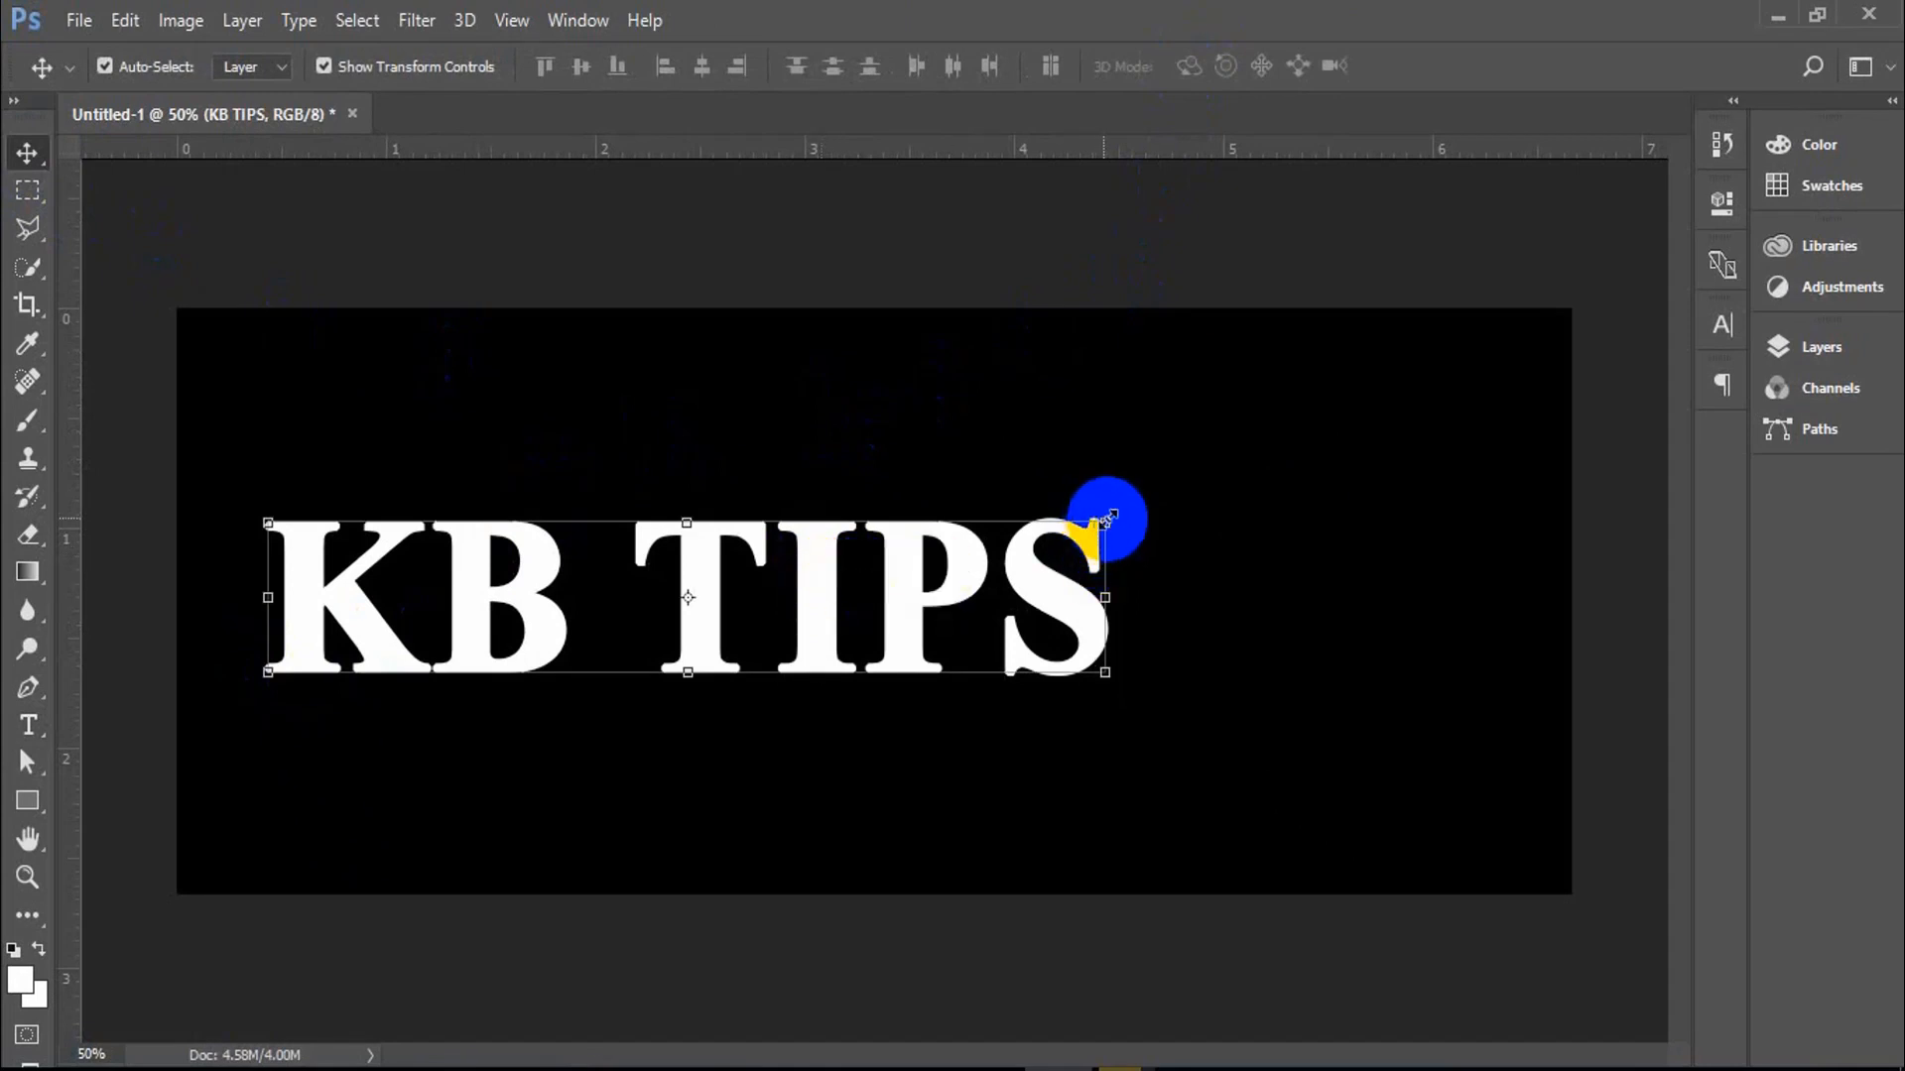
drag(1107, 521, 1533, 382)
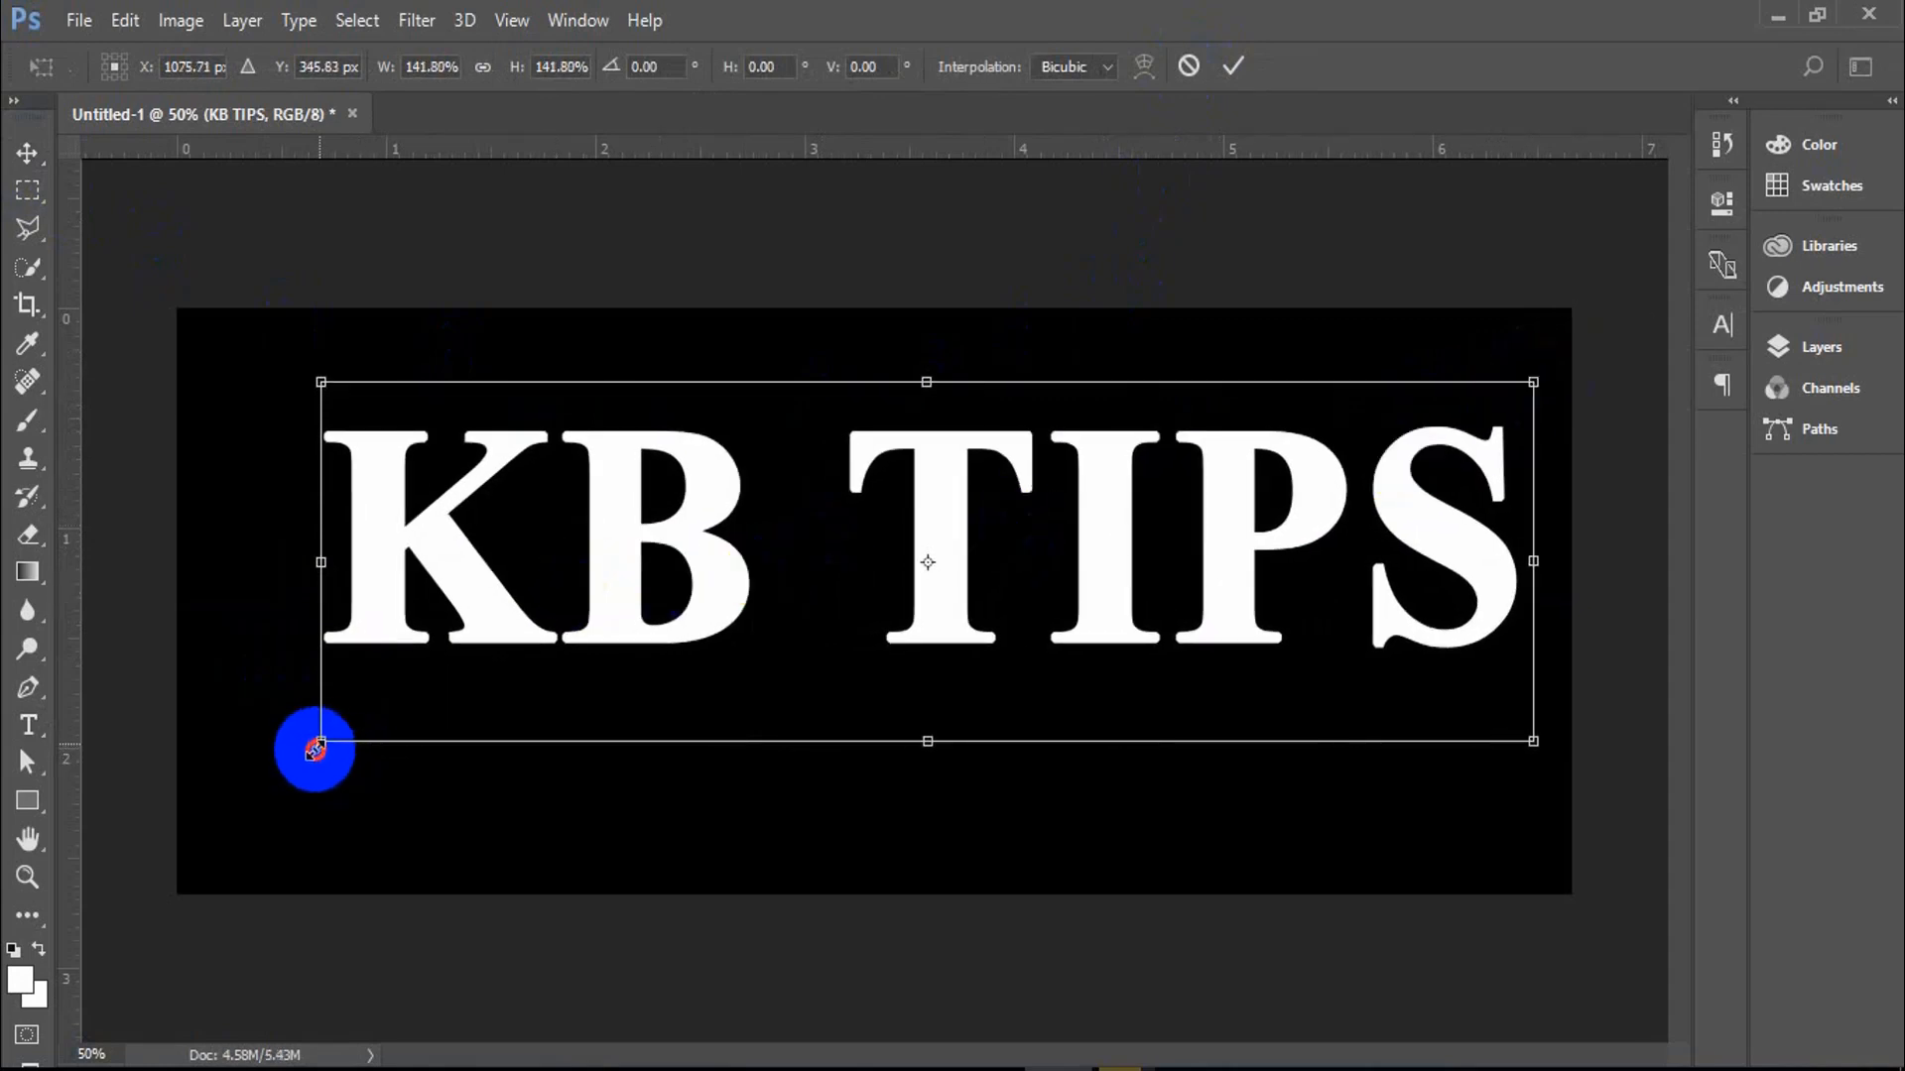
drag(320, 746, 230, 828)
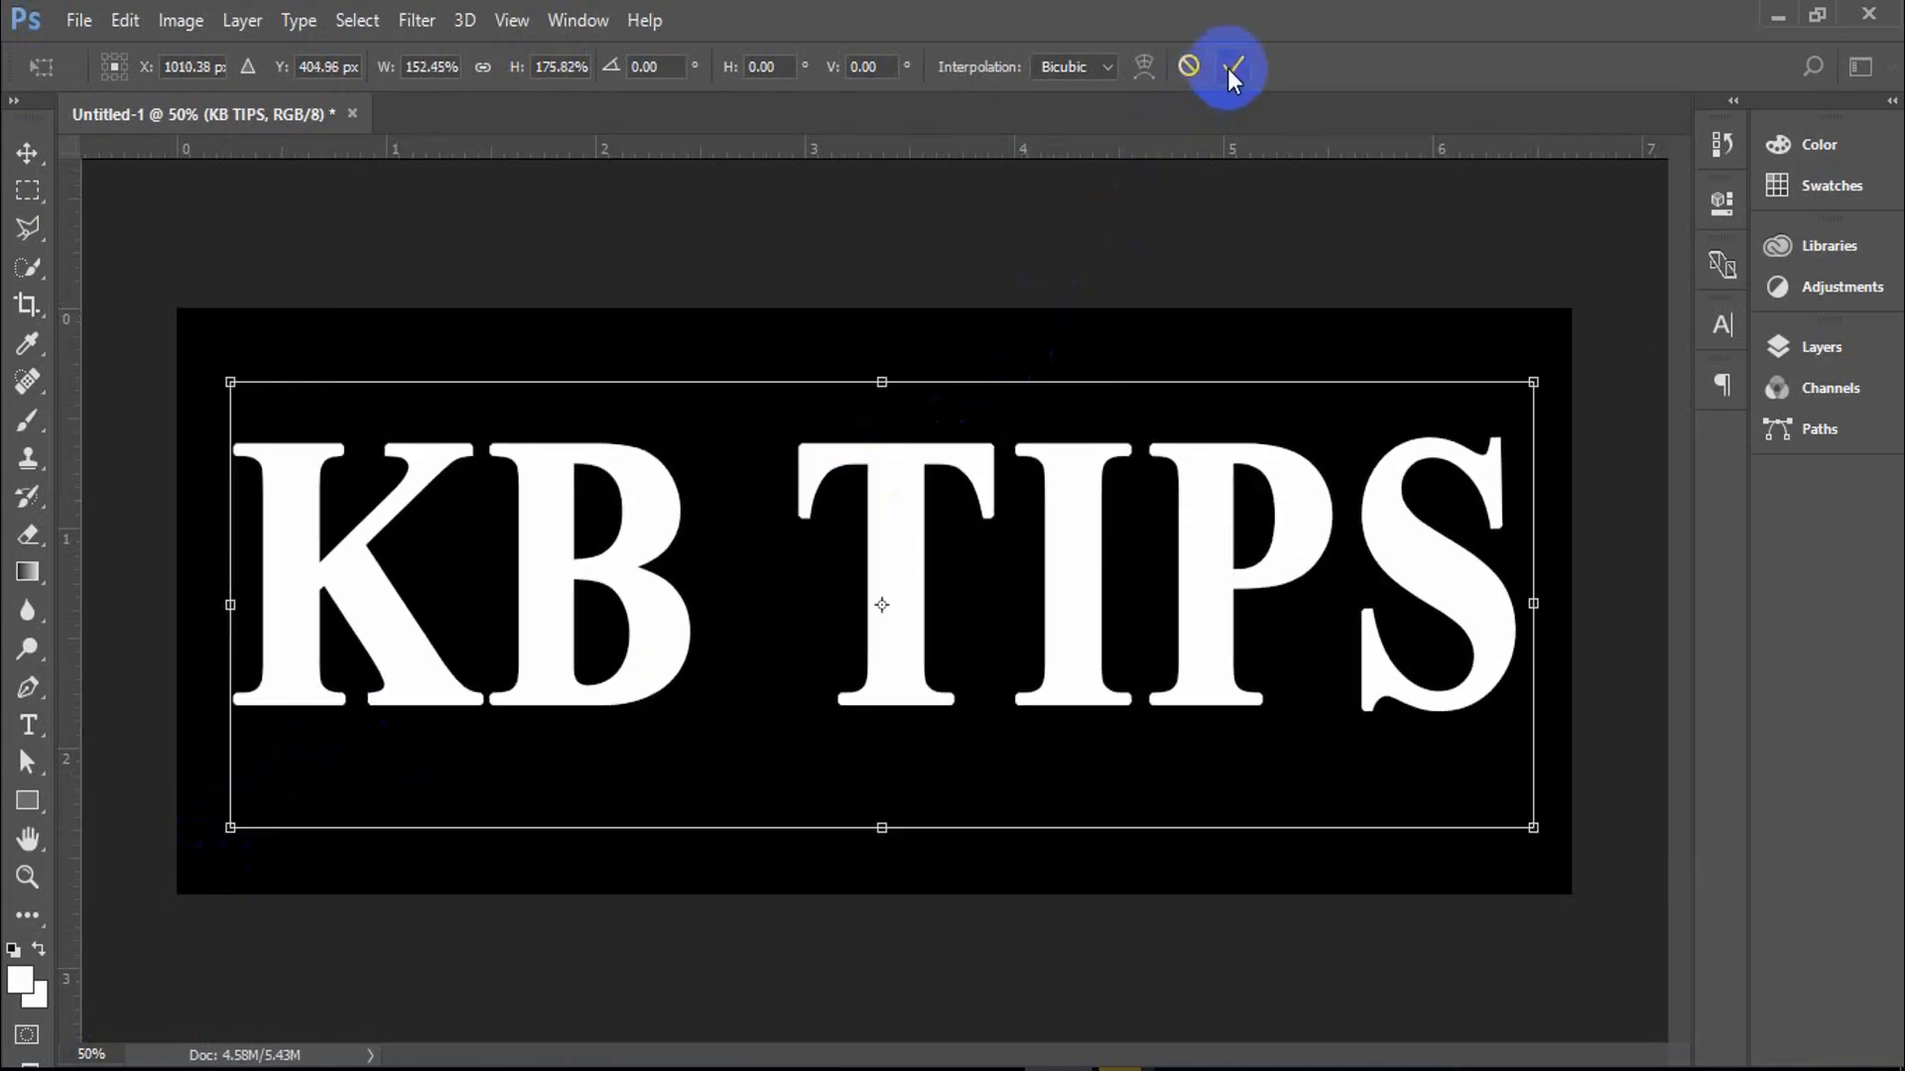
click(1231, 72)
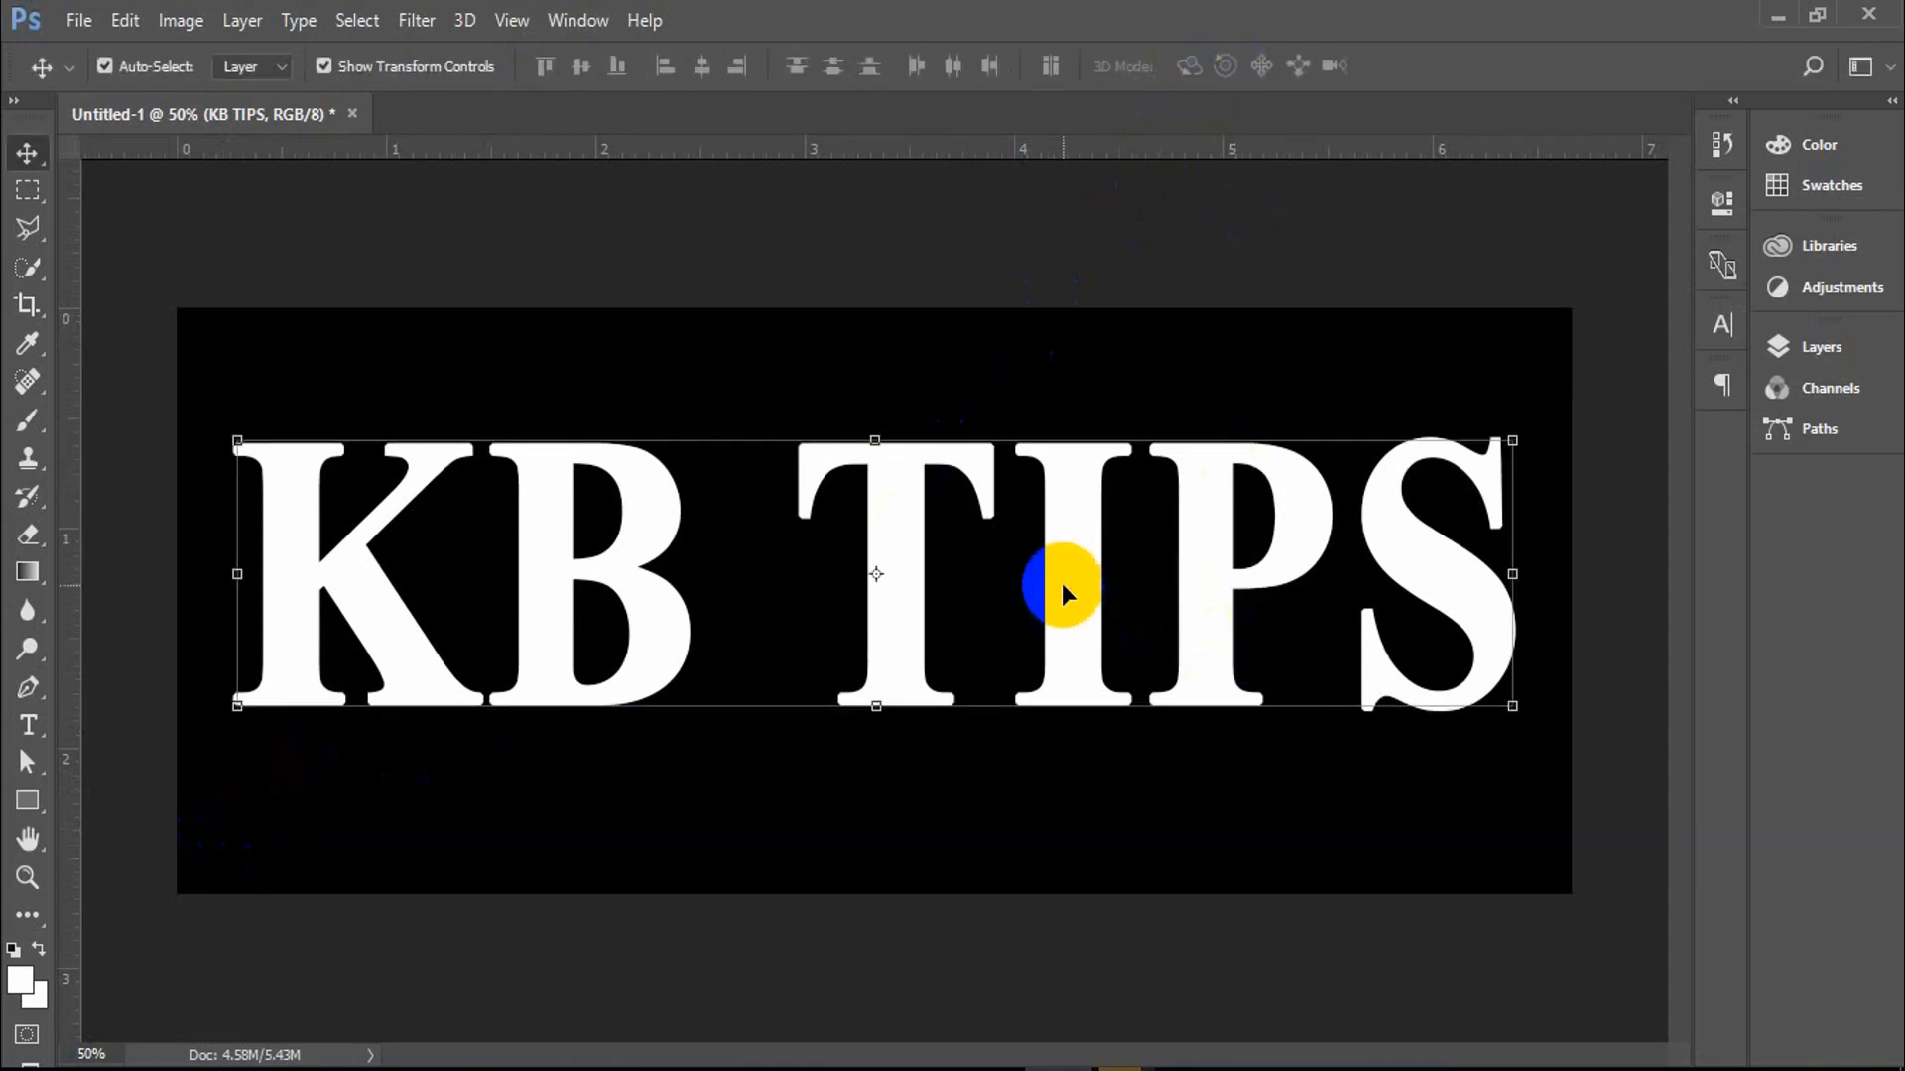
Nudge the enlarged KB TIPS text down by 30 pixels.
key(shift+Down)
key(shift+Down)
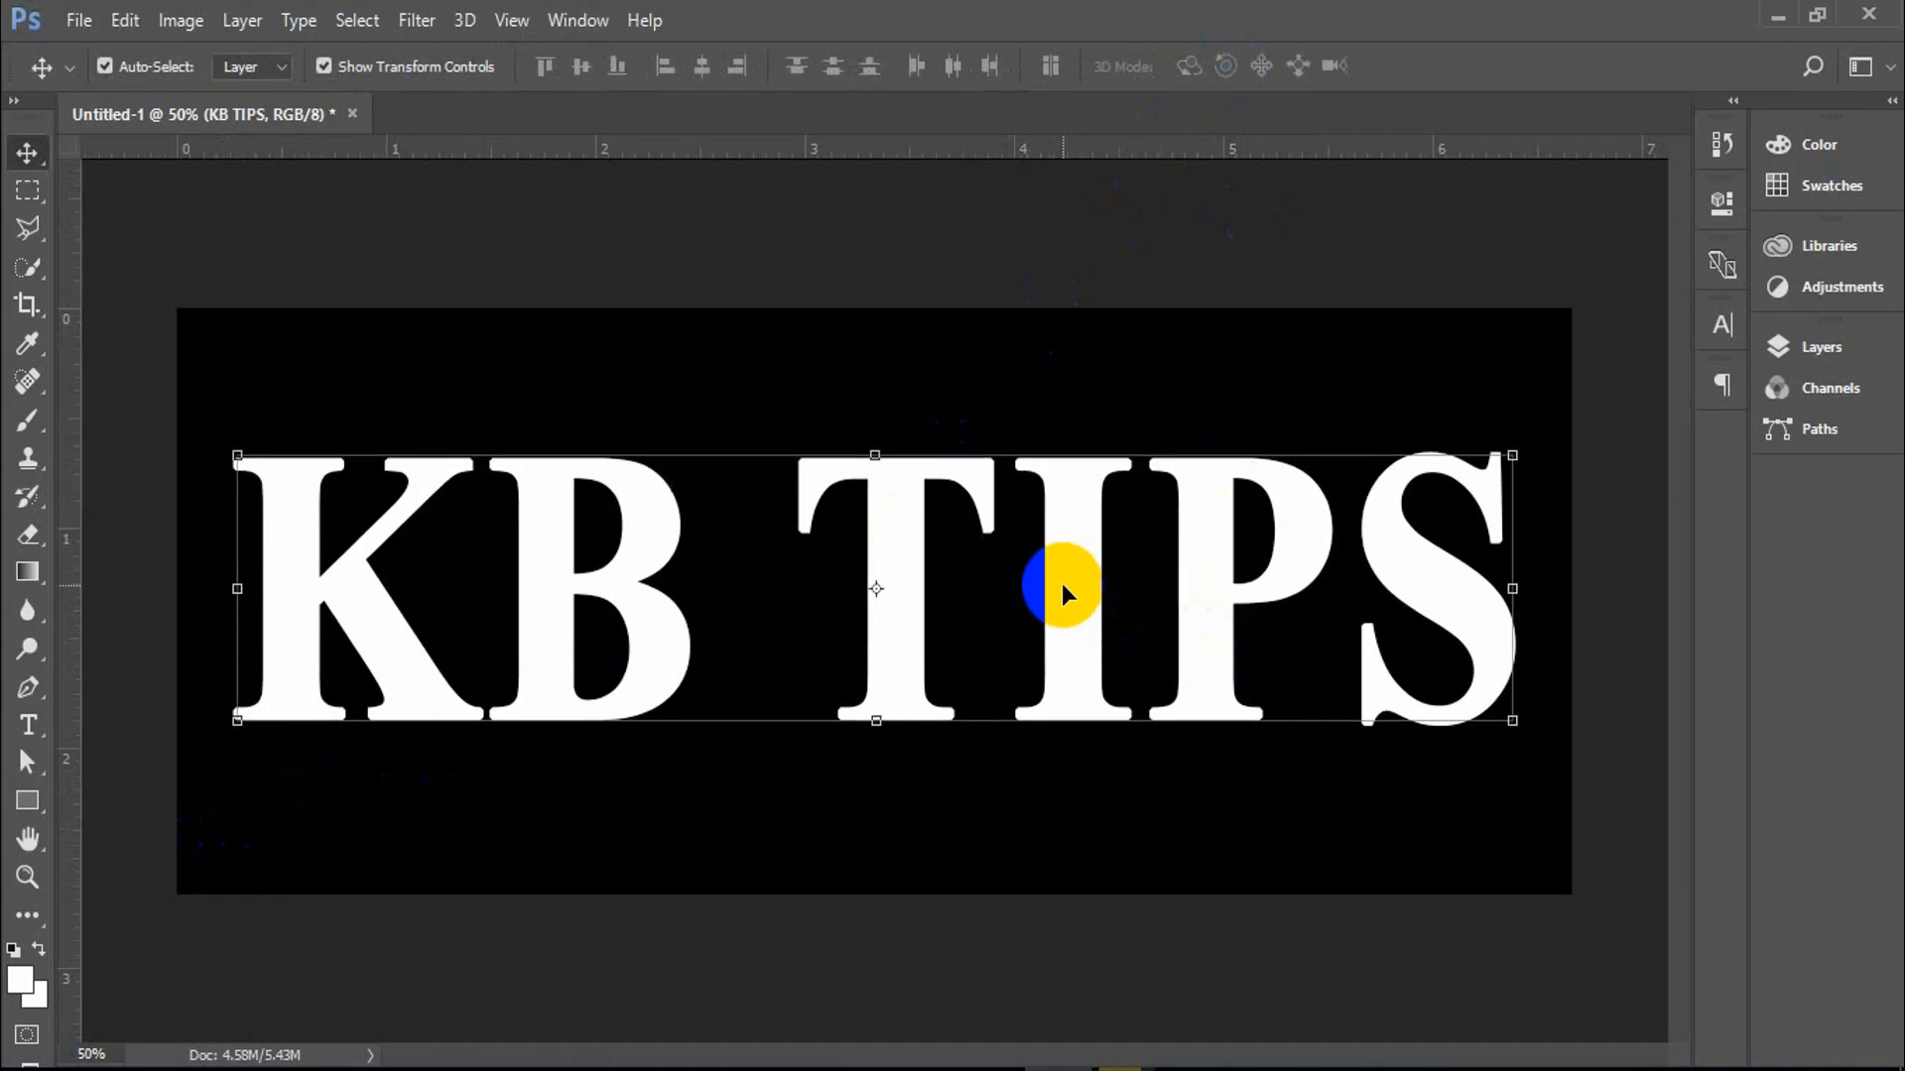
key(shift+Down)
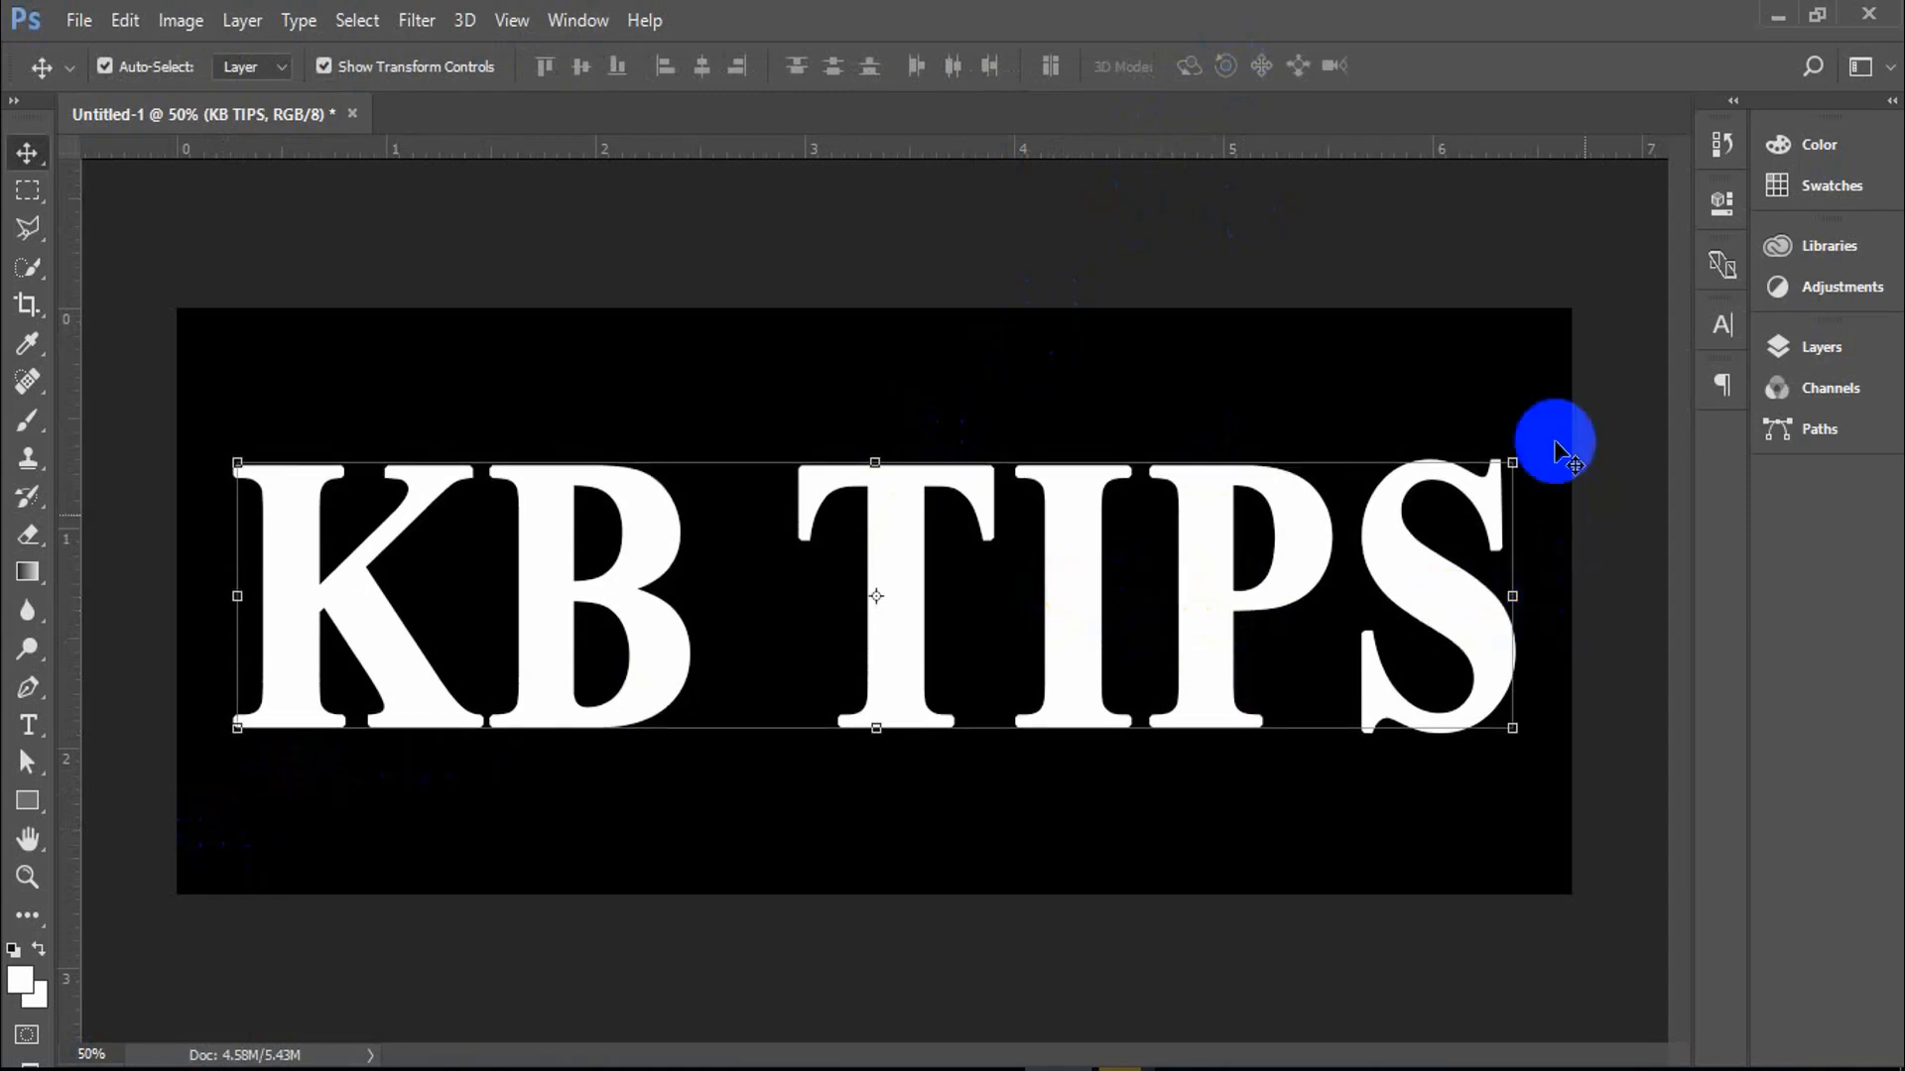
Enlarge the KB TIPS text to about 101% in width and height, nudge it down 2 pixels, and commit the transform.
key(ctrl+t)
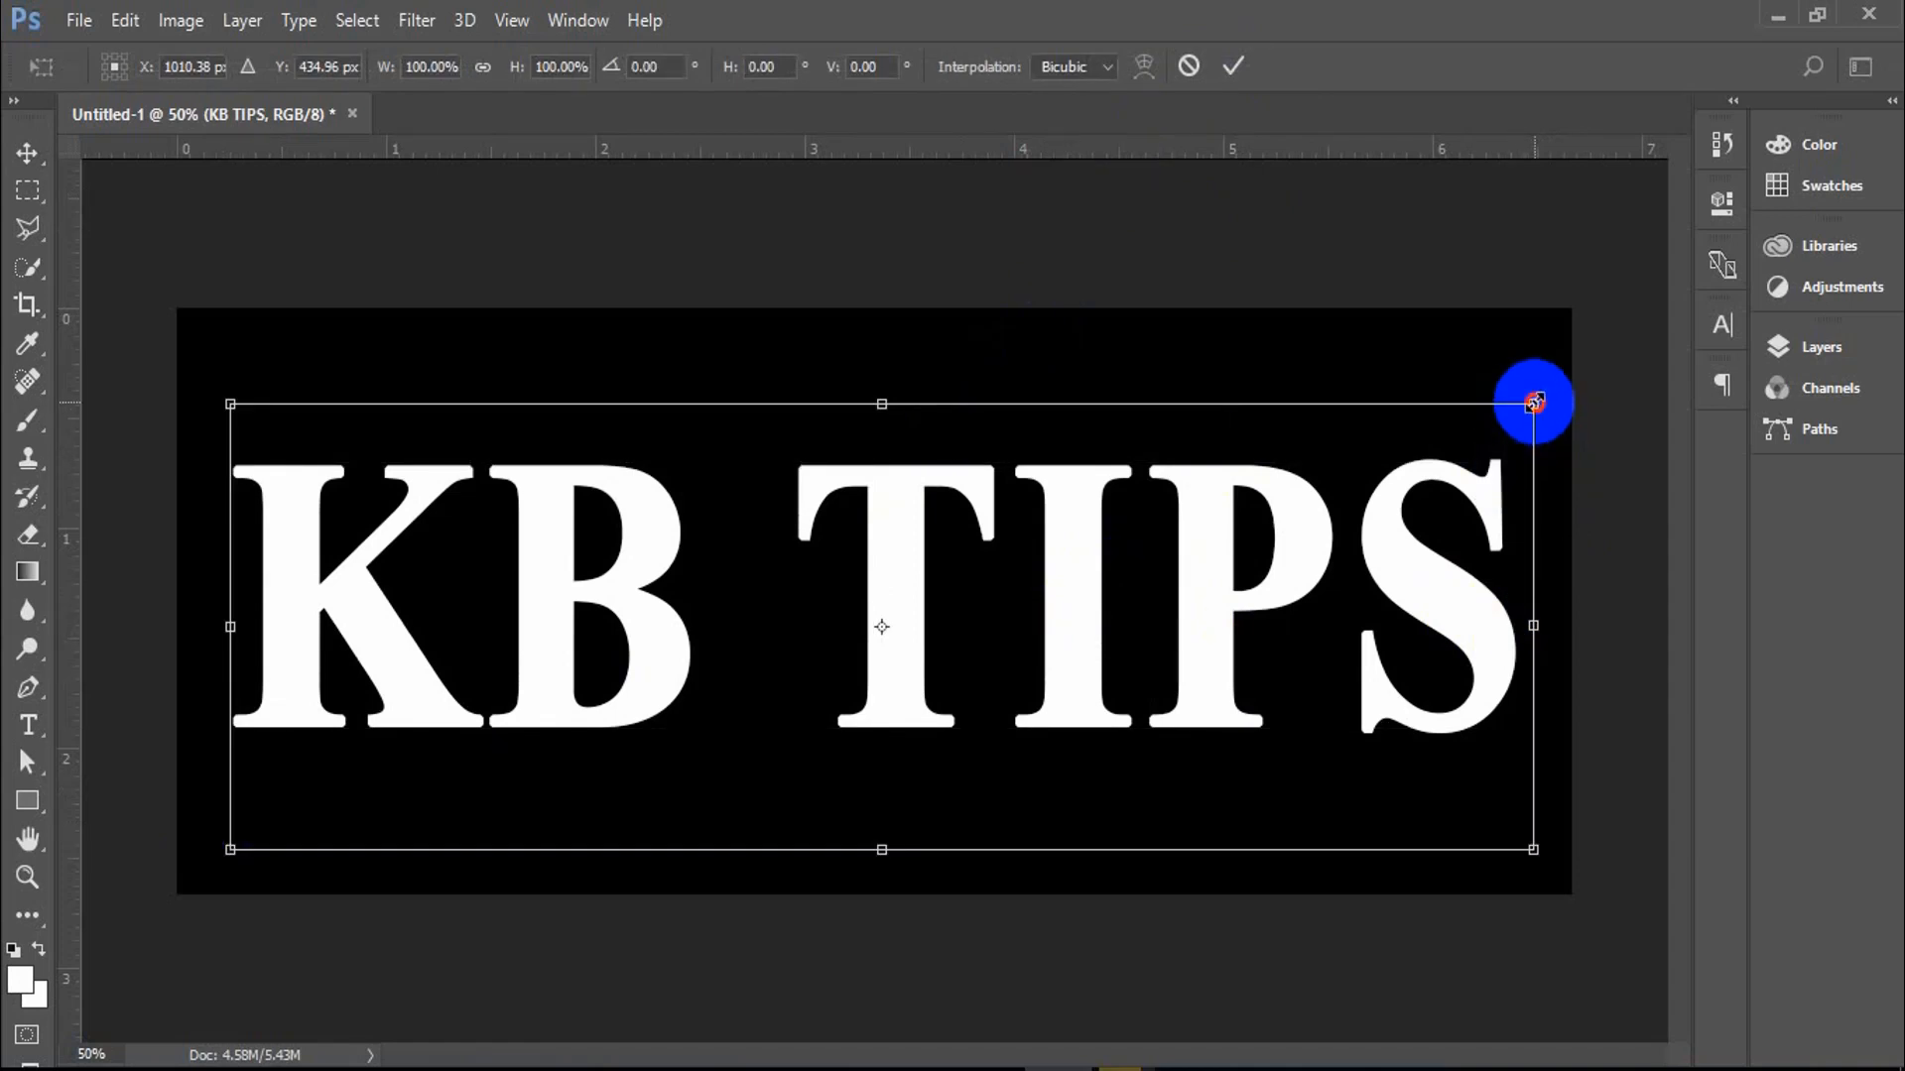
drag(1533, 403, 1548, 398)
key(shift+Left)
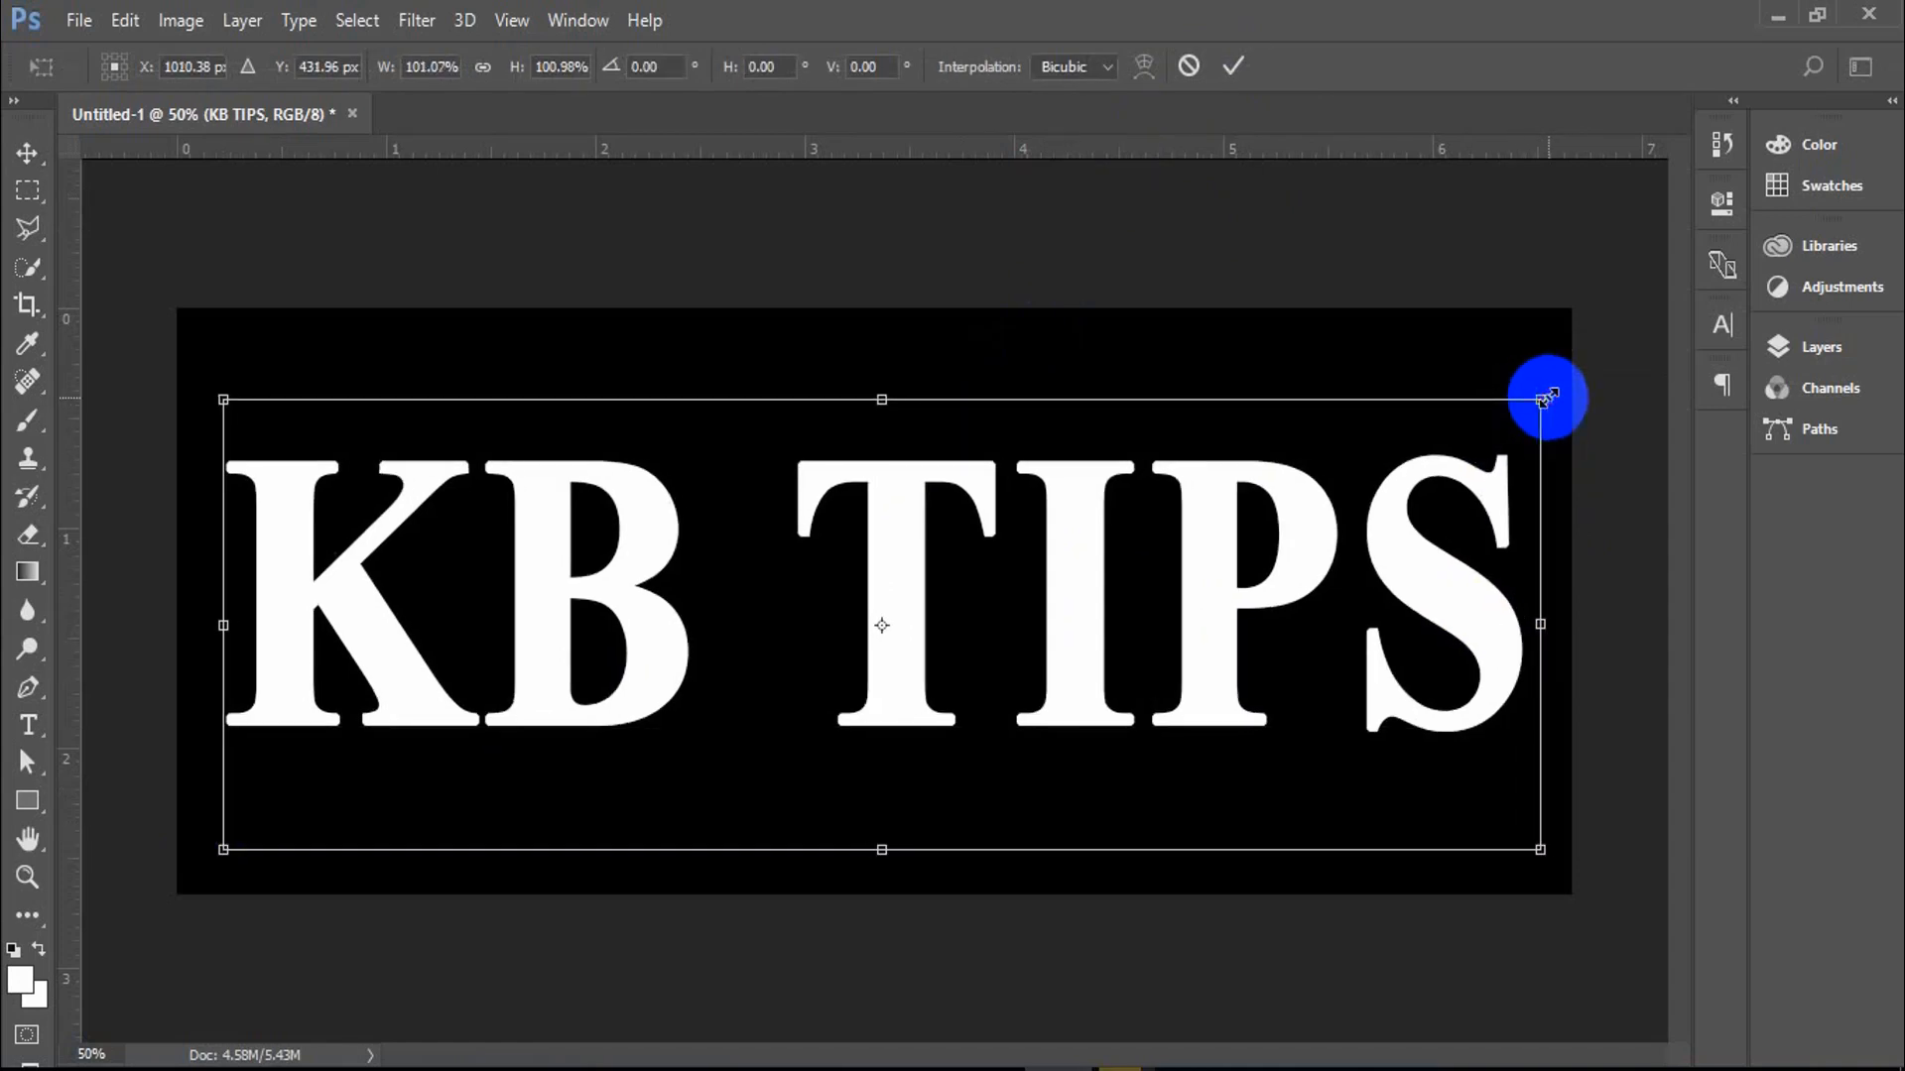
key(Down)
key(Down)
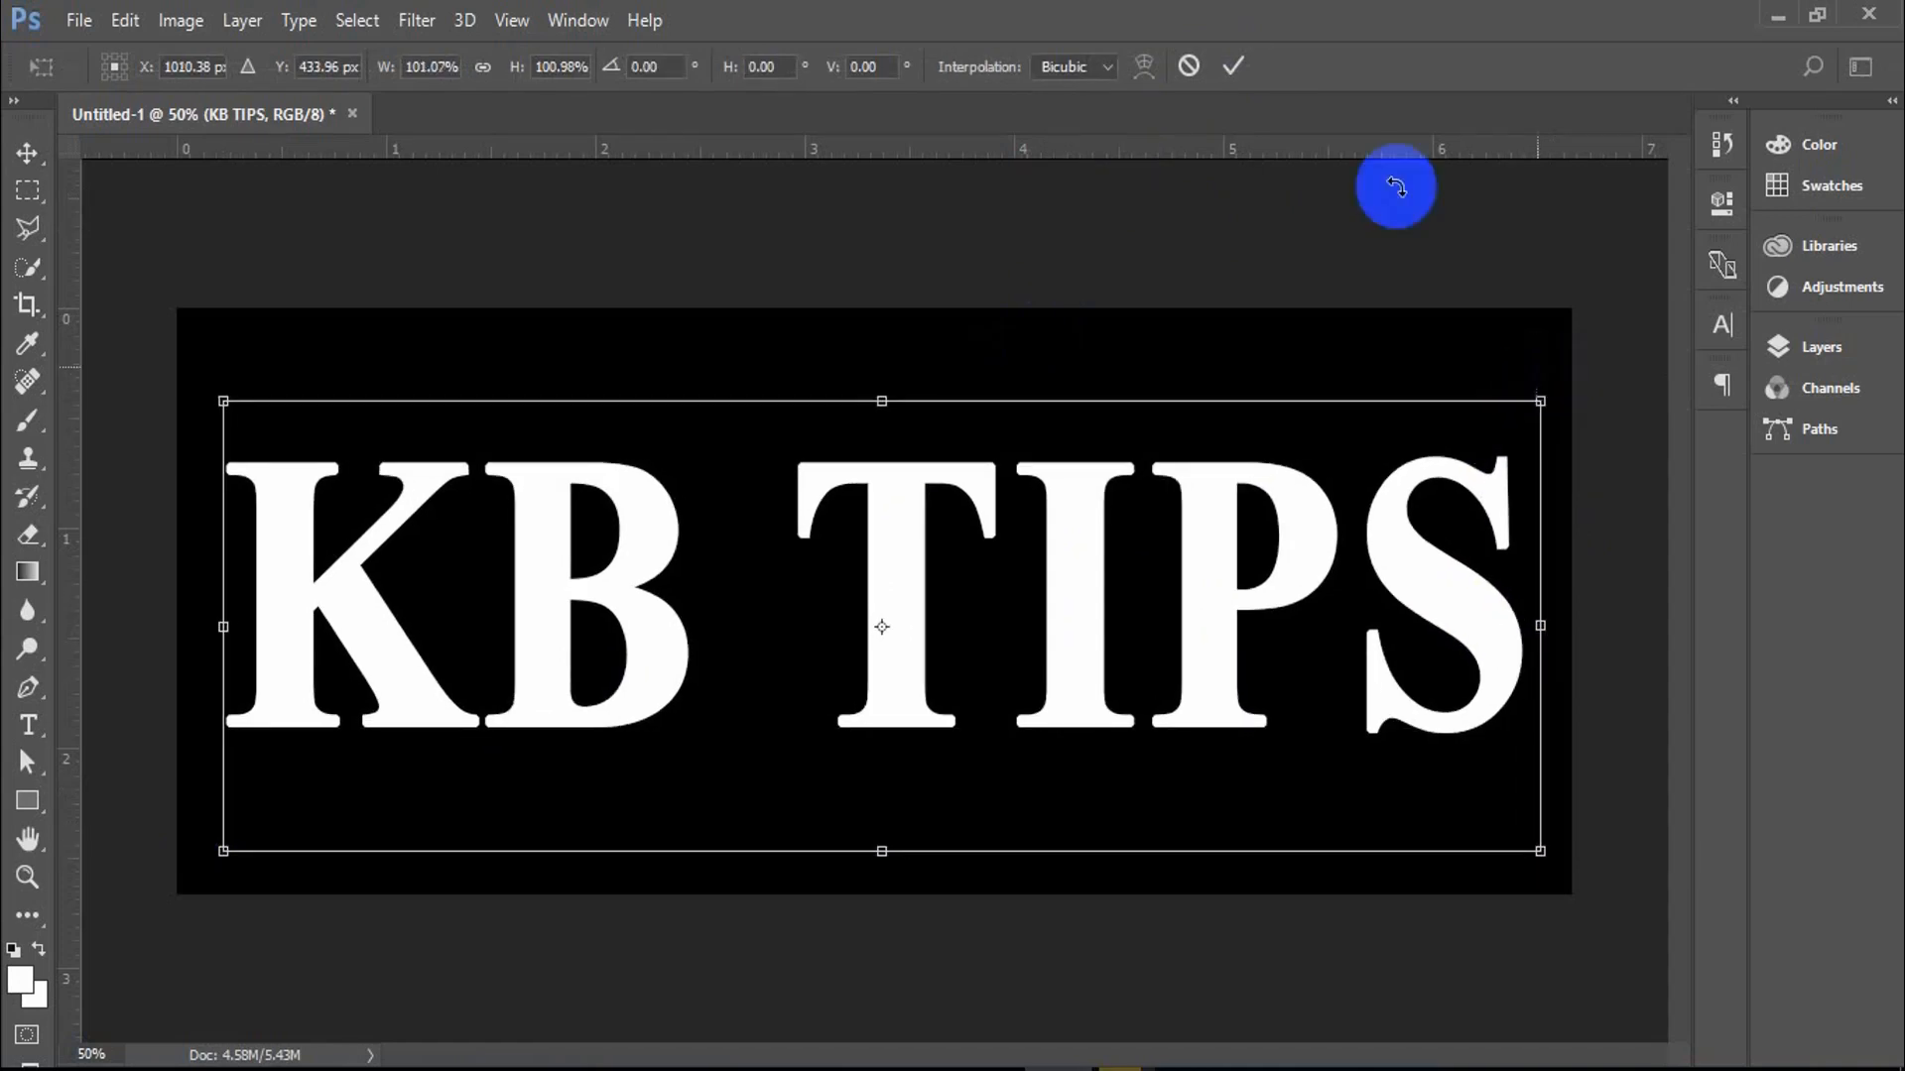
click(1234, 68)
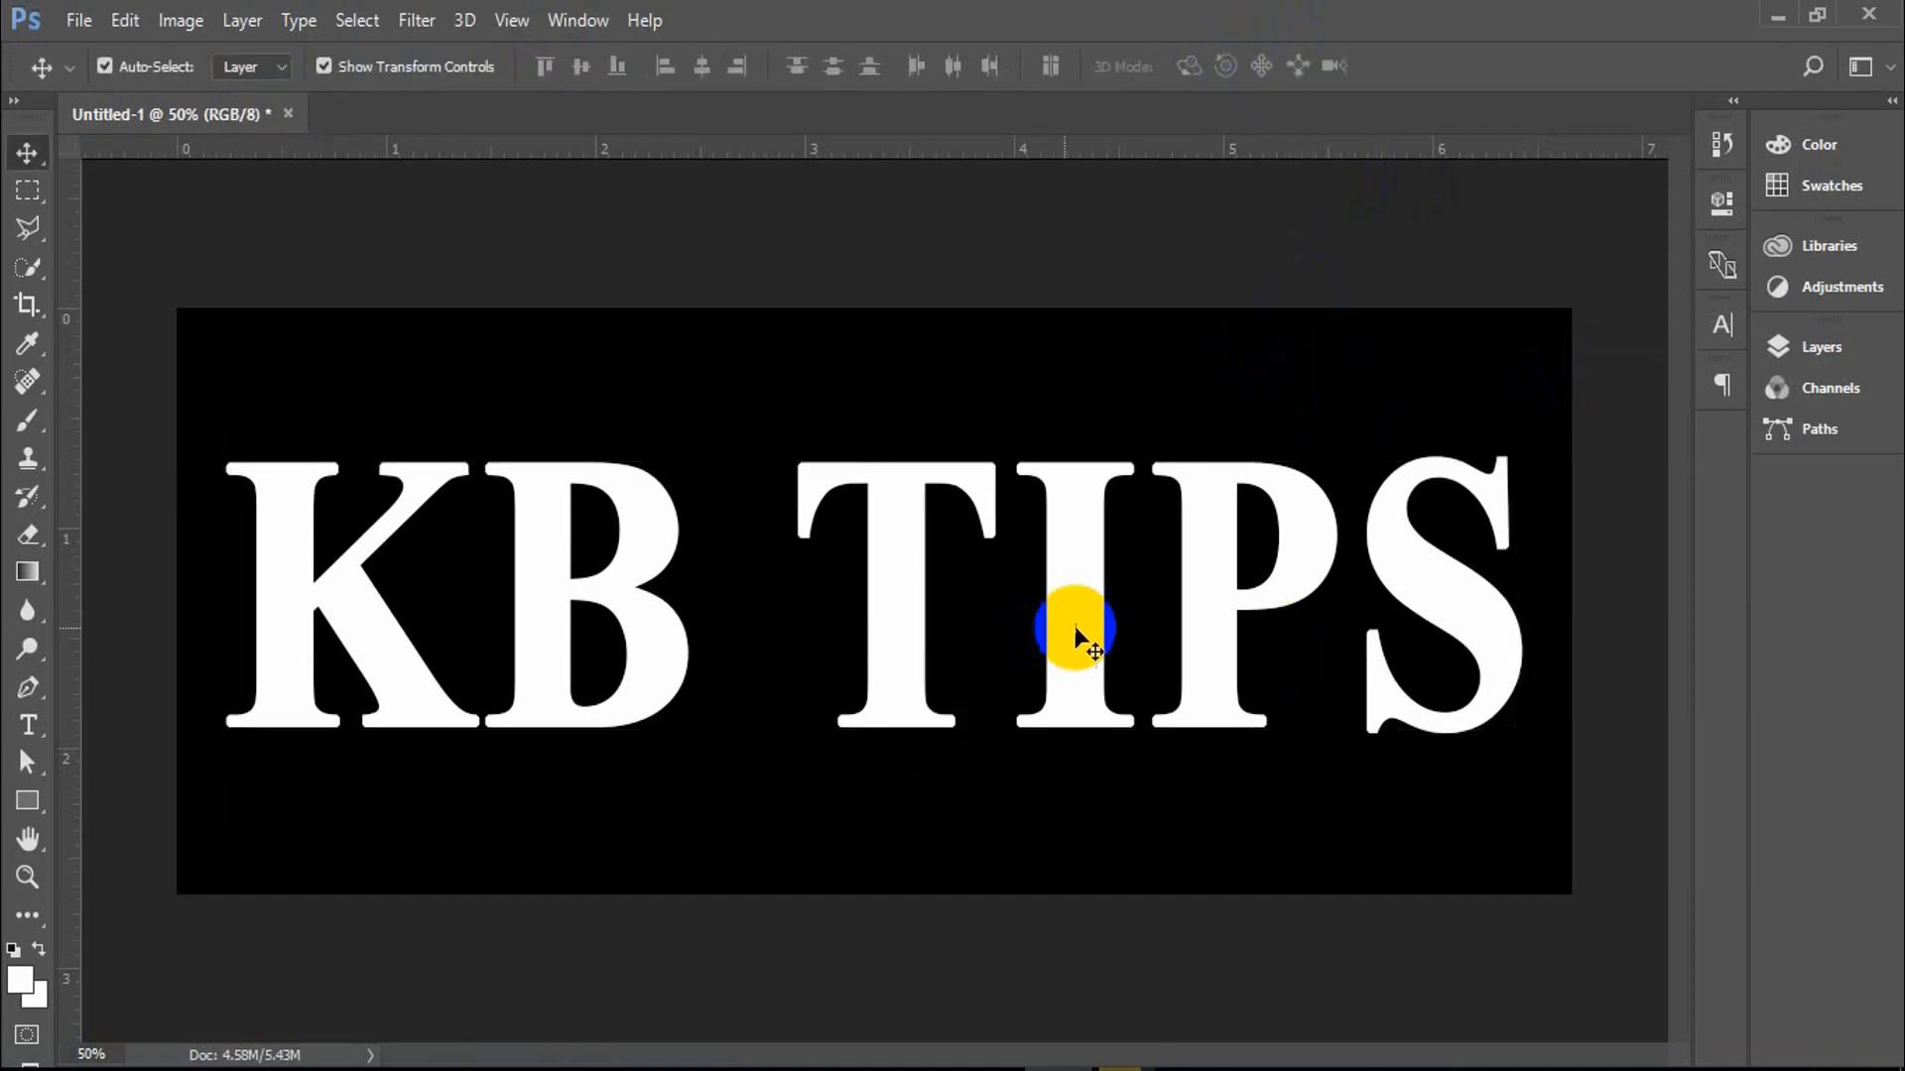
Duplicate the KB TIPS text layer.
click(1185, 680)
scroll(1184, 680, up, 1)
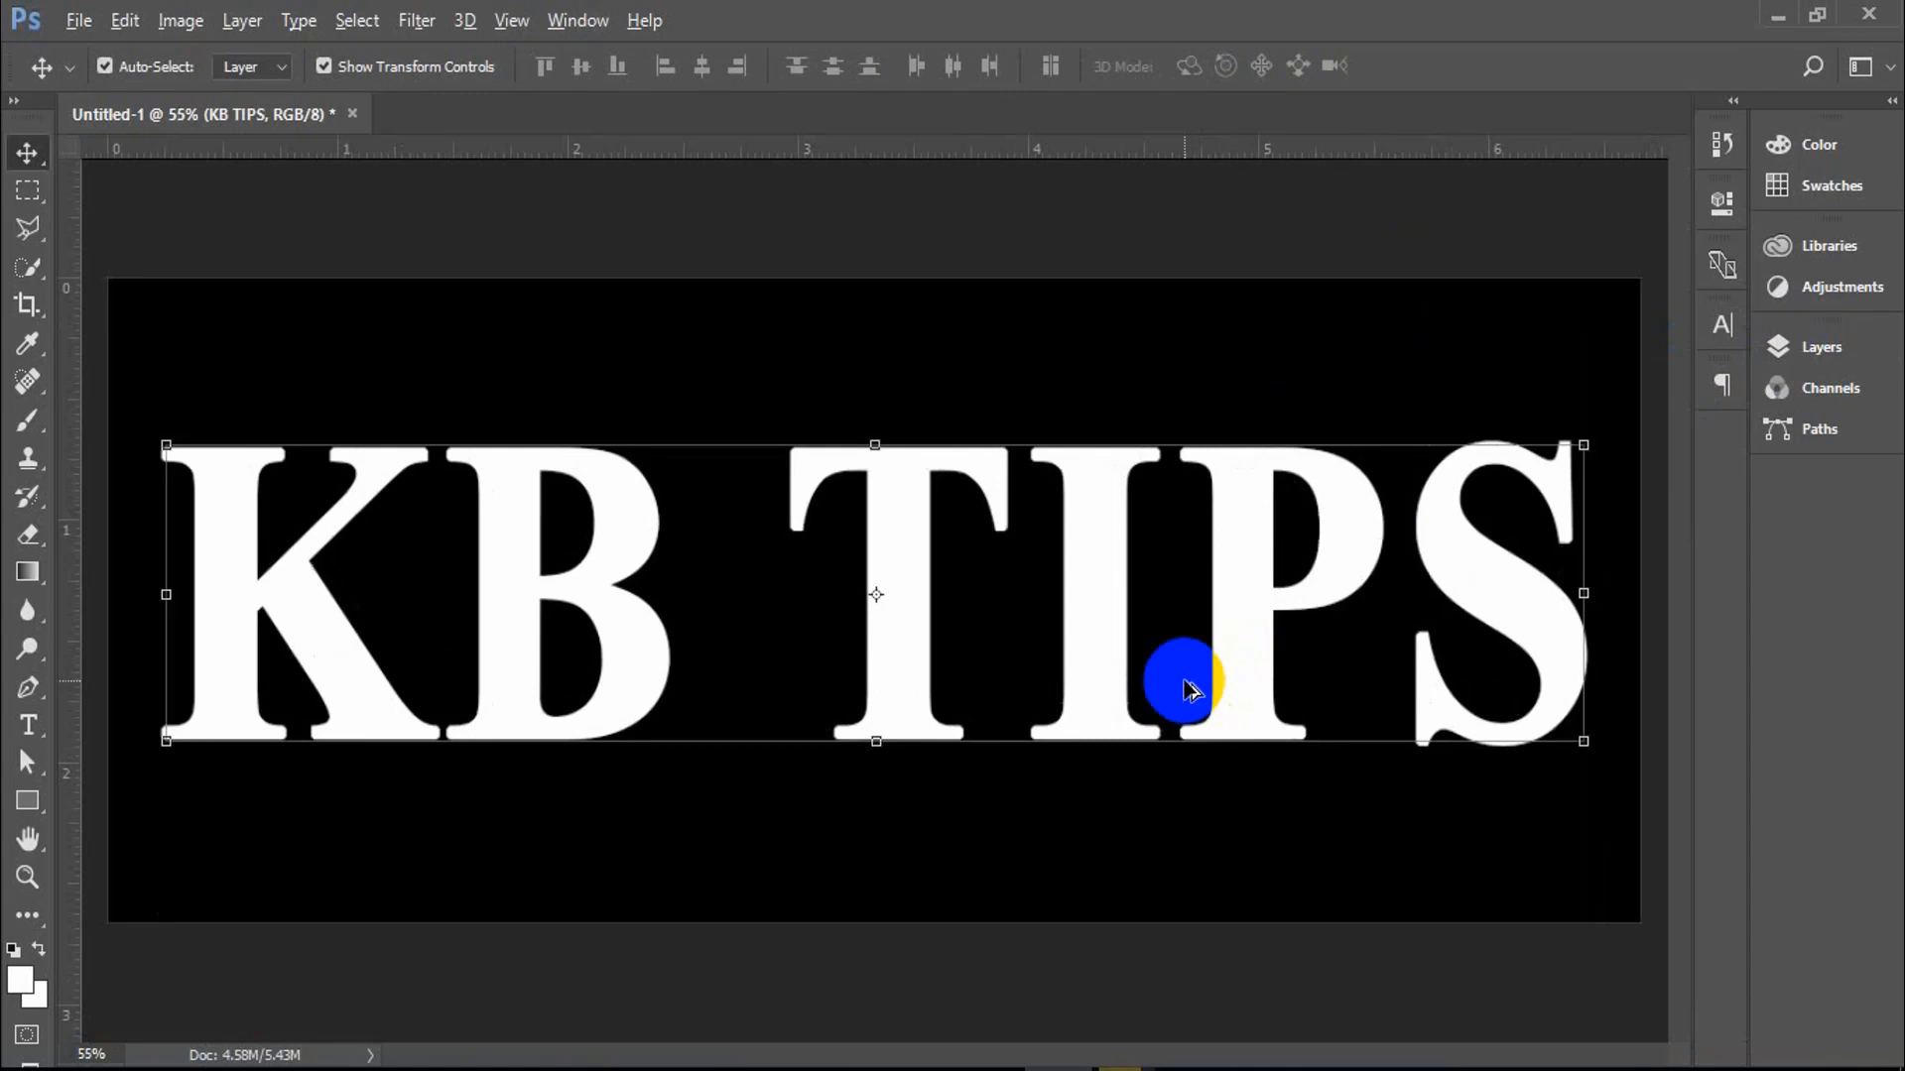
scroll(1184, 680, up, 1)
scroll(1184, 685, down, 1)
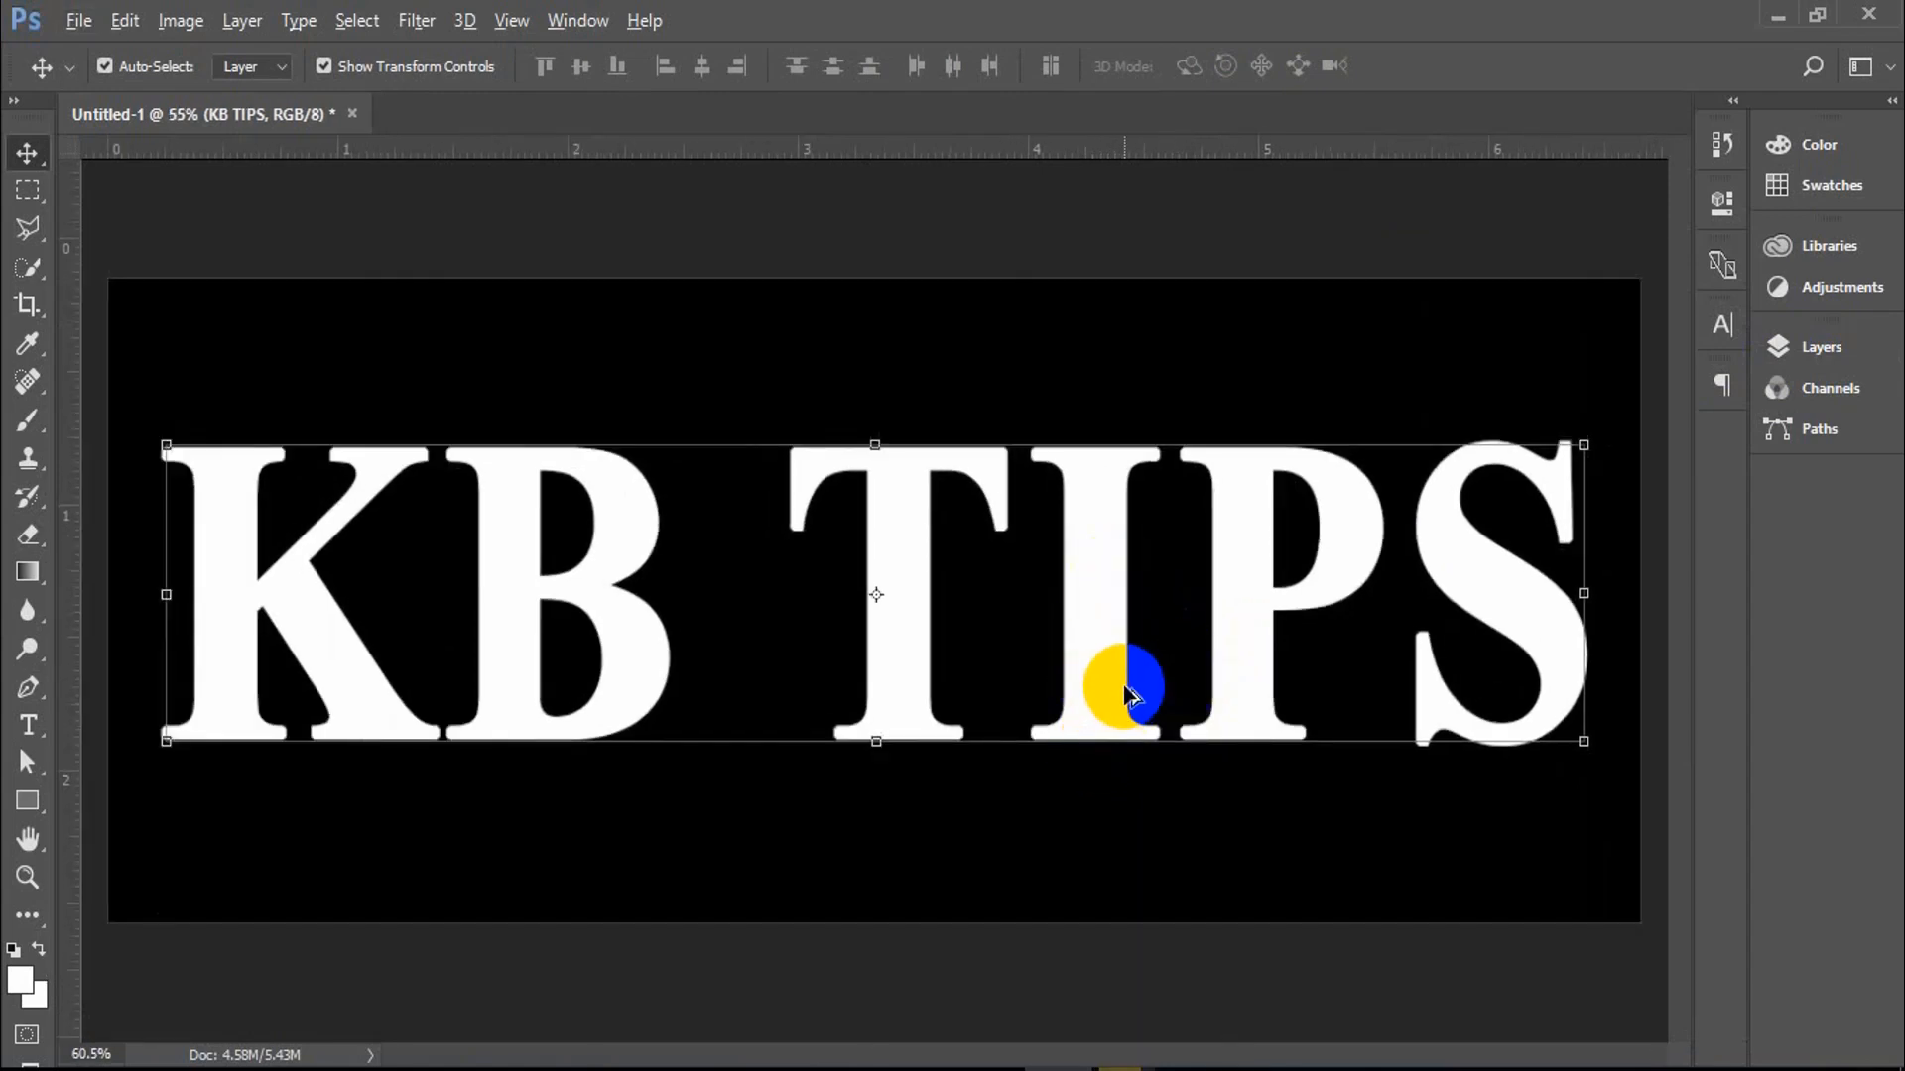
scroll(1121, 684, up, 1)
drag(1097, 565, 1120, 792)
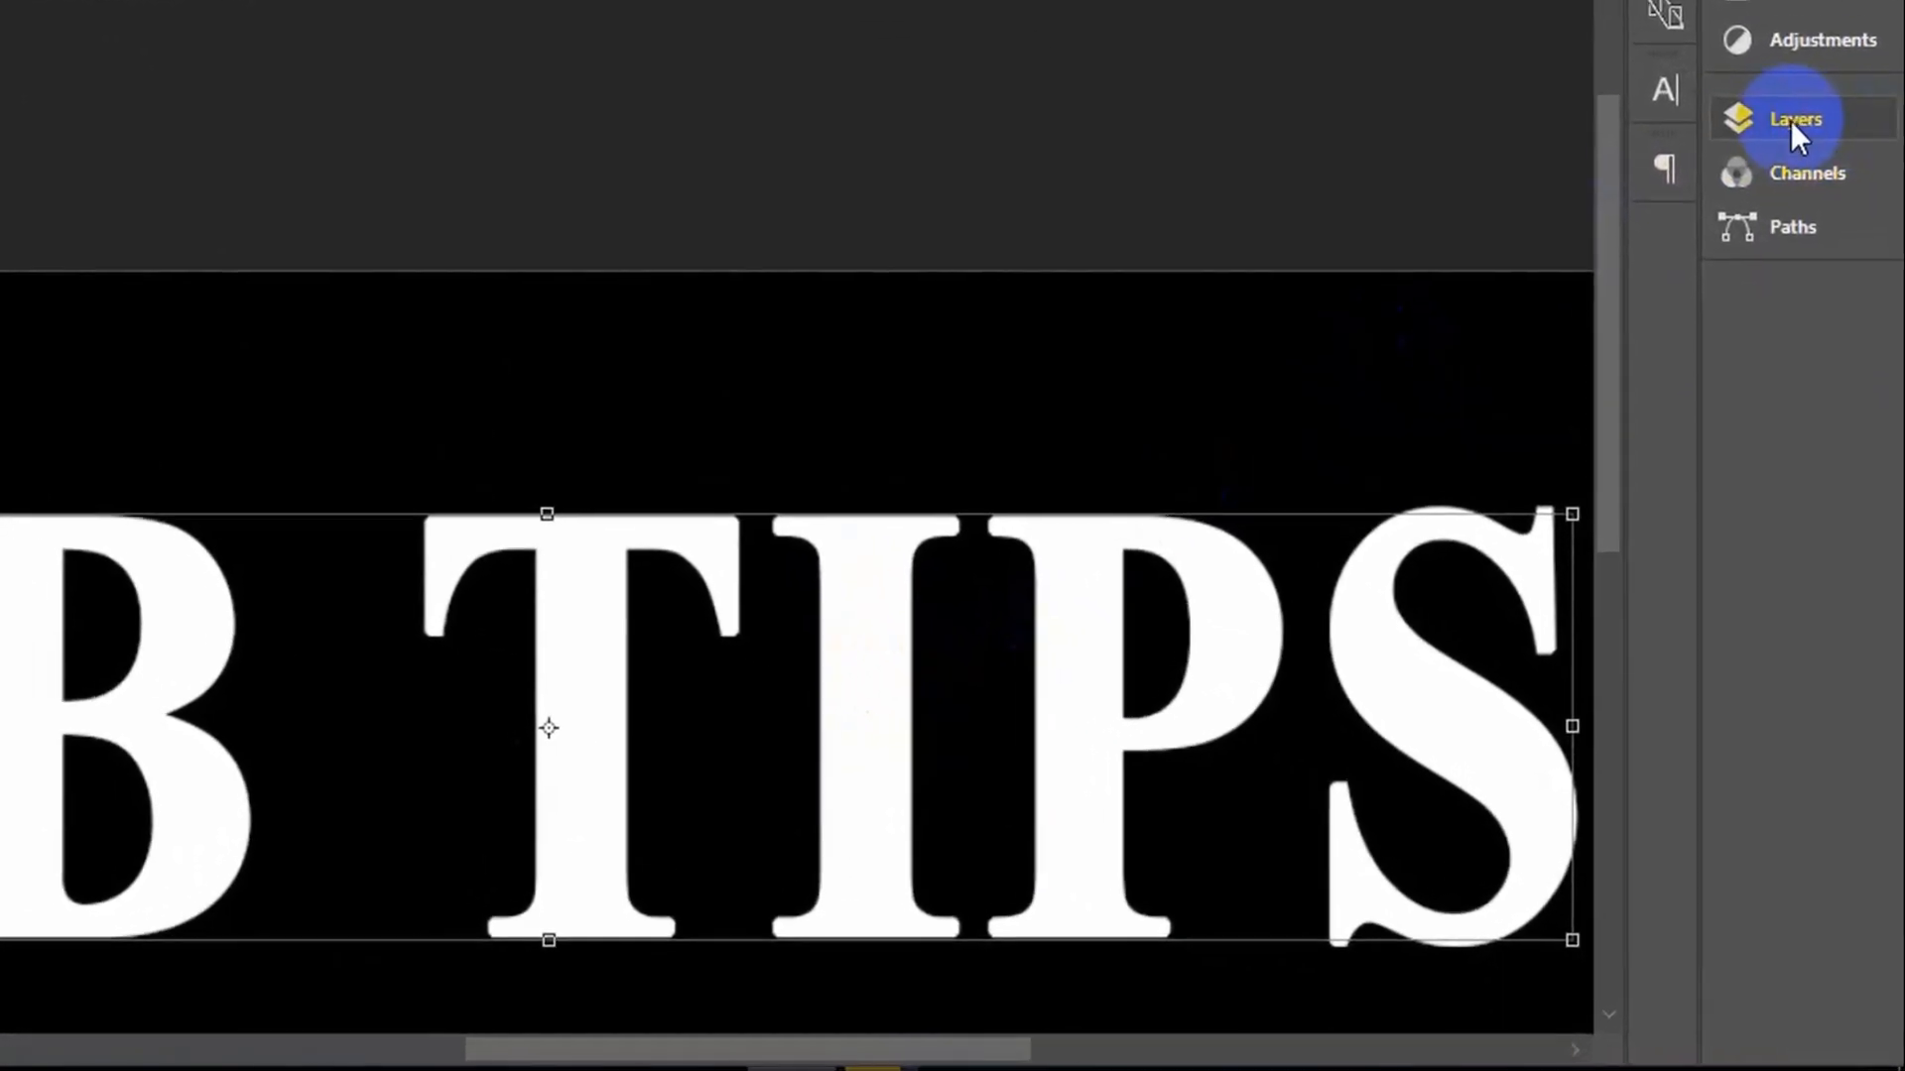
click(1784, 107)
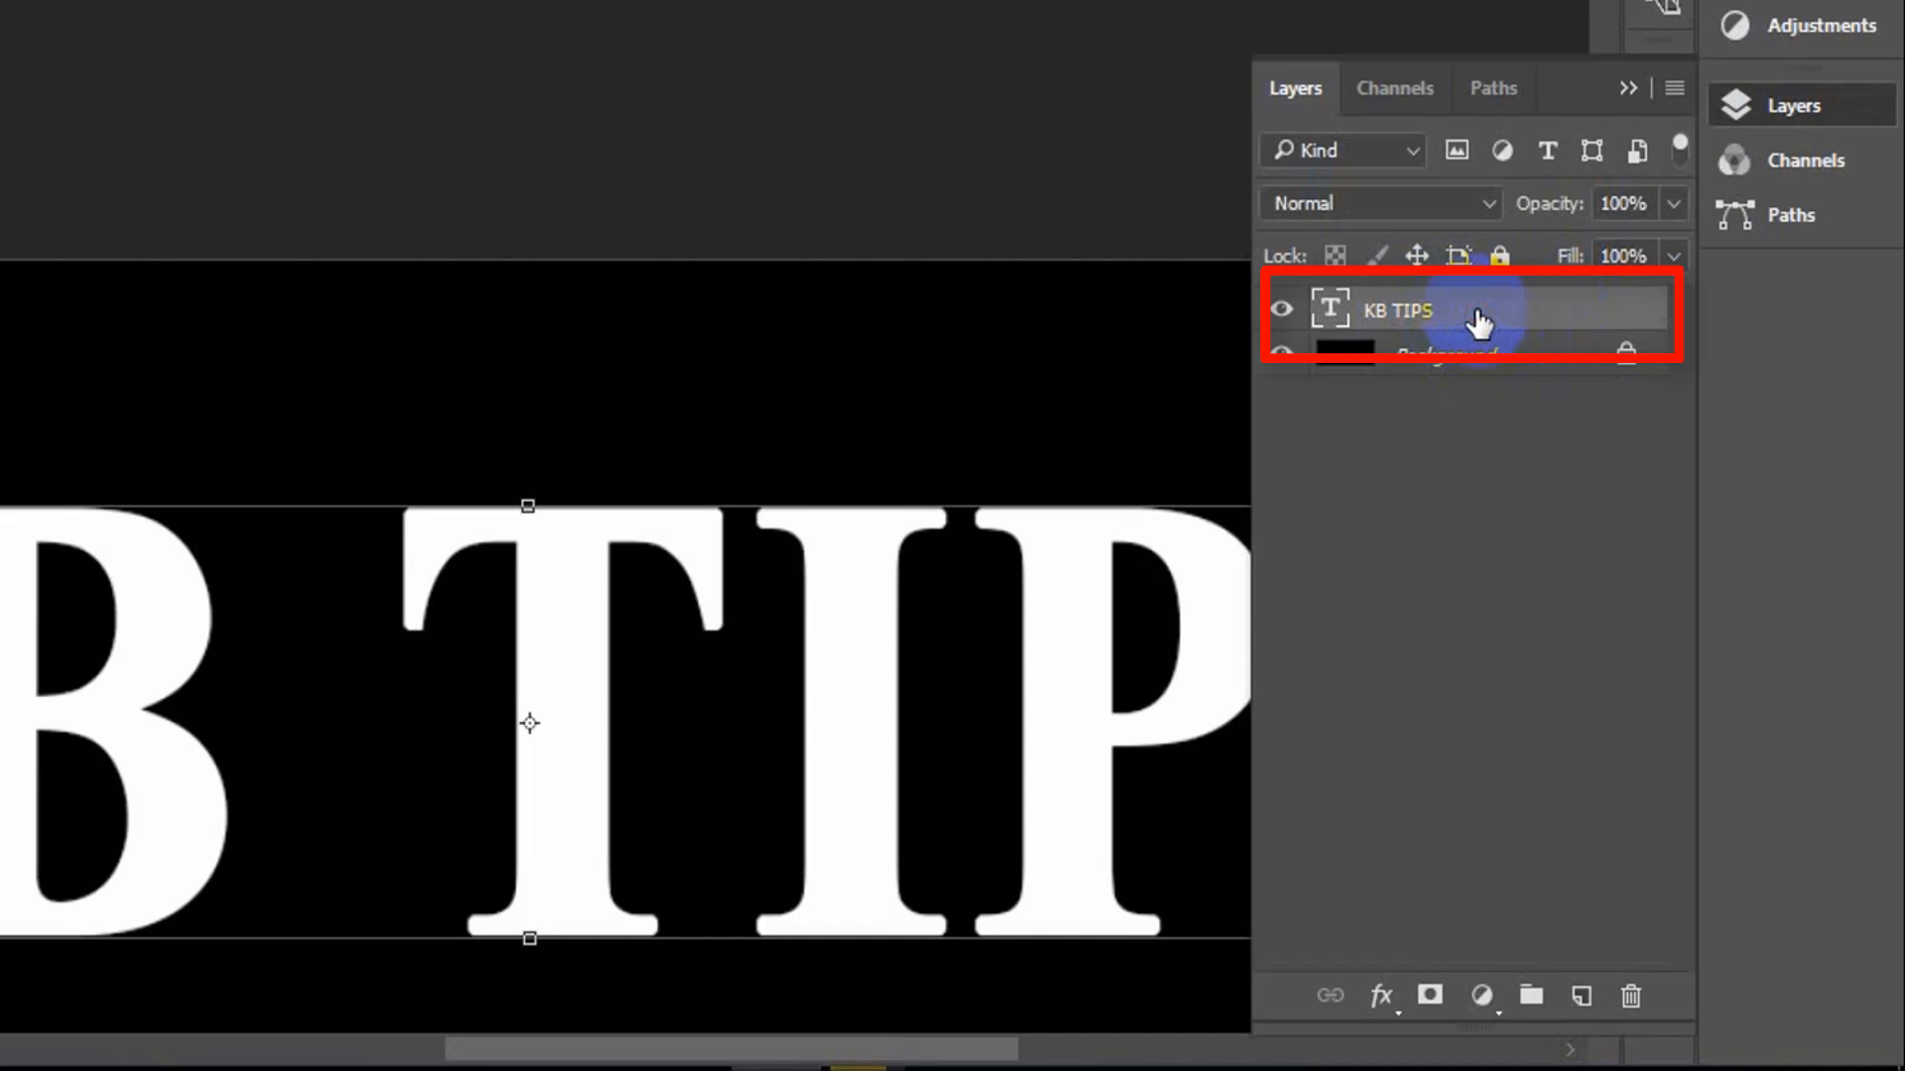
drag(1465, 319, 1587, 1004)
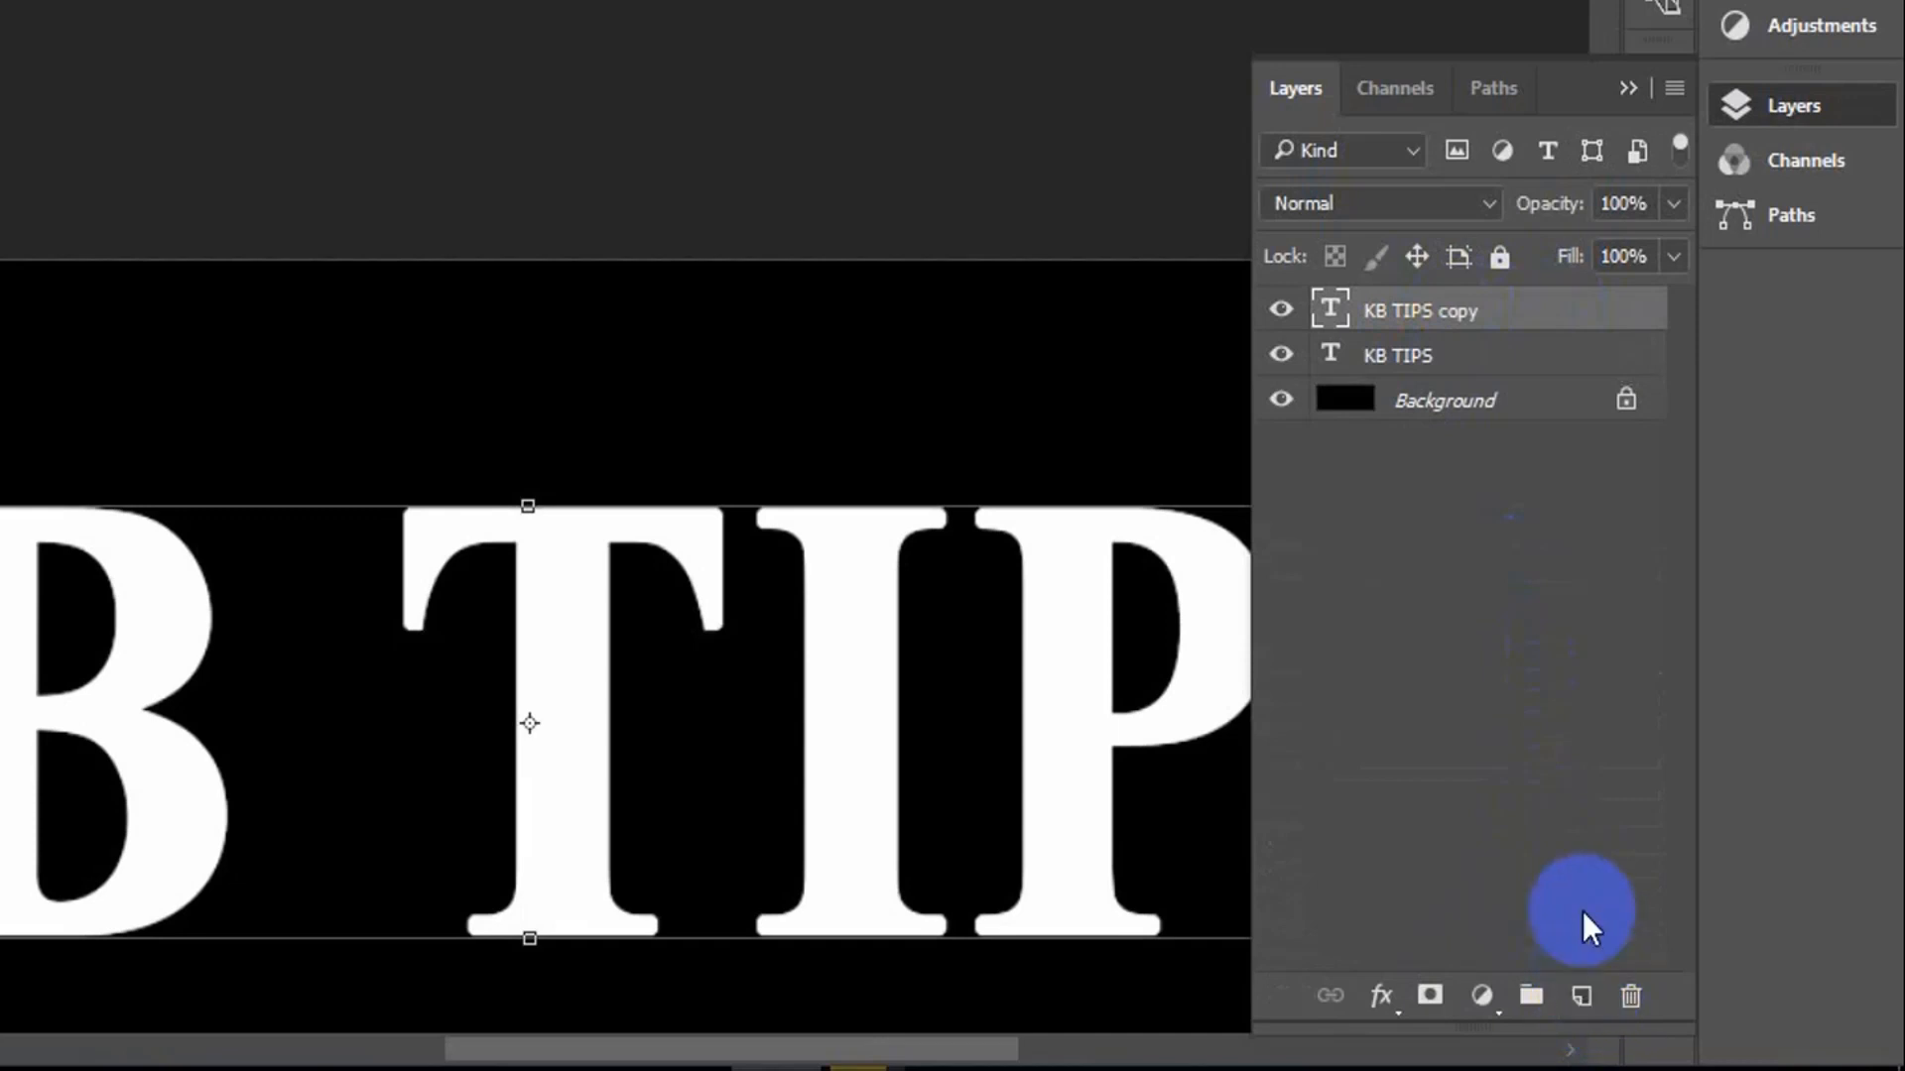
Add a Gradient Overlay effect to the KB TIPS copy layer.
click(1429, 357)
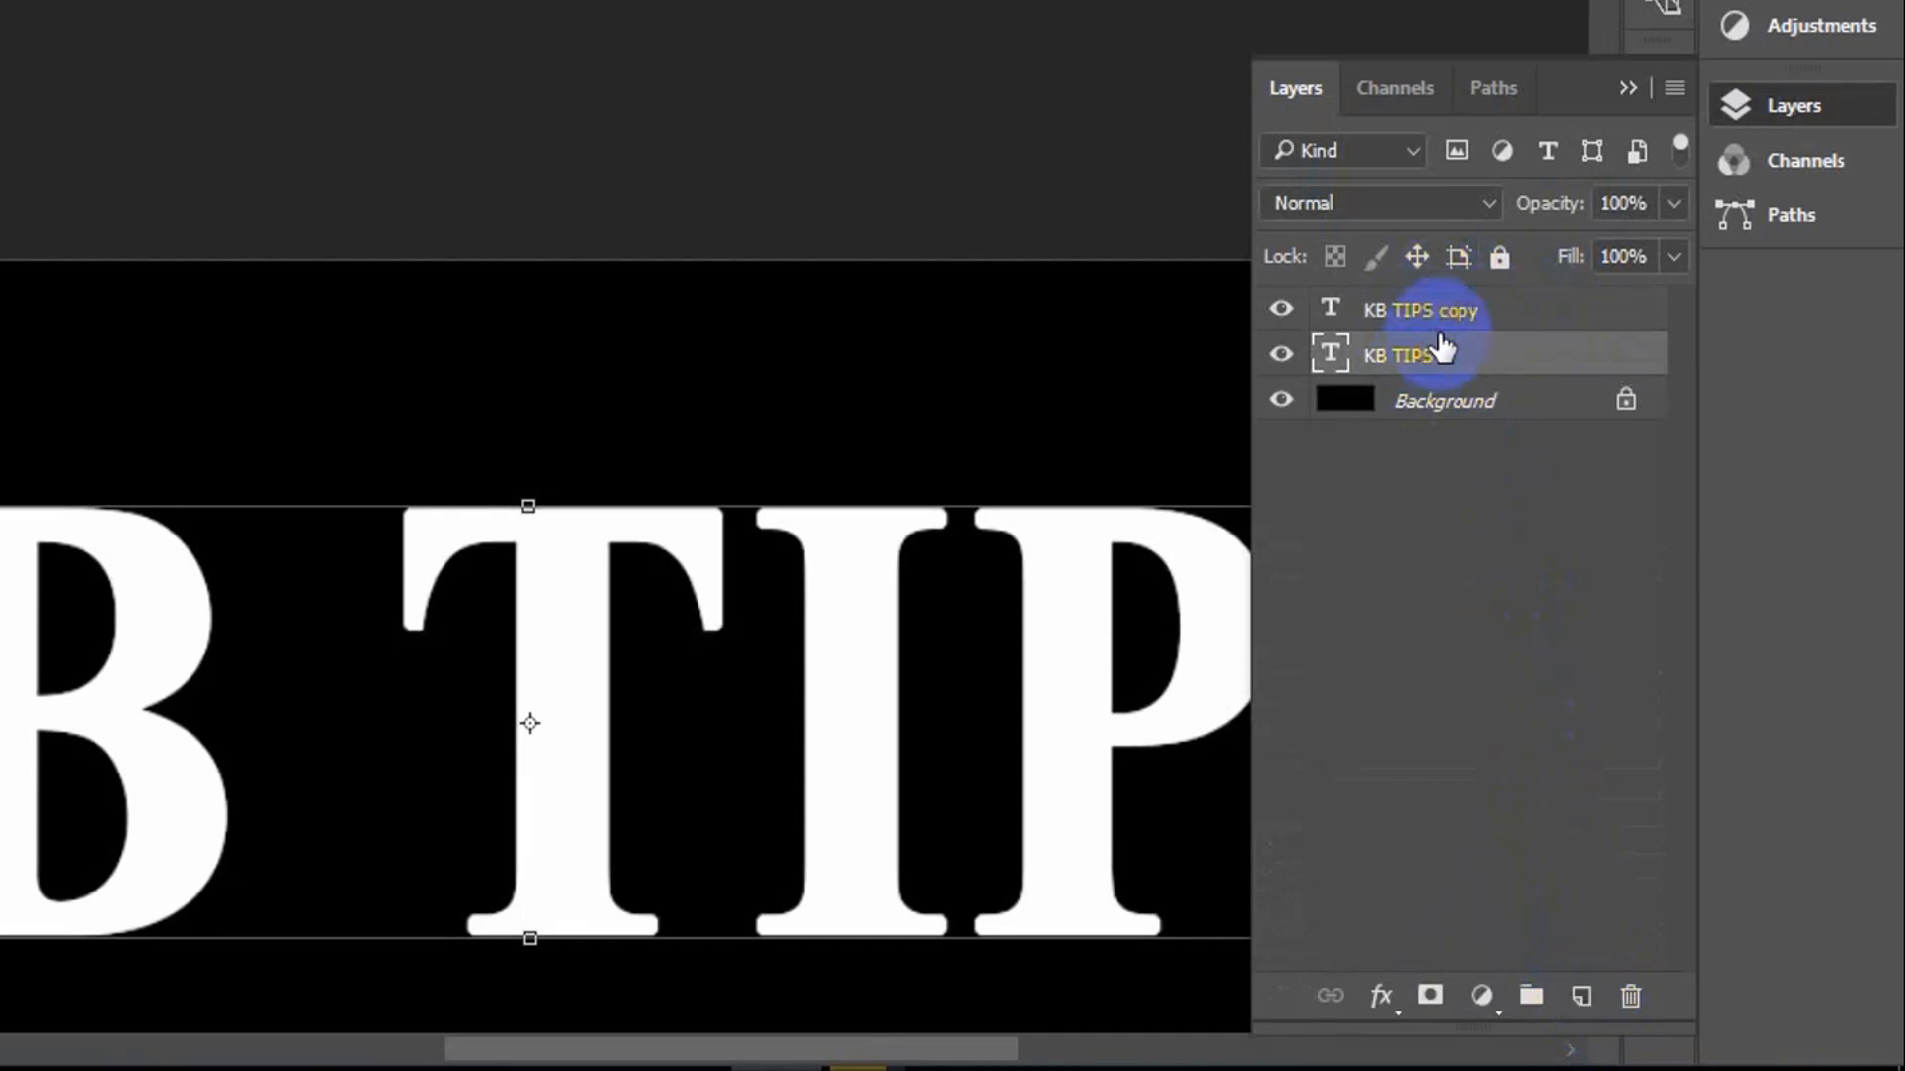
click(1444, 313)
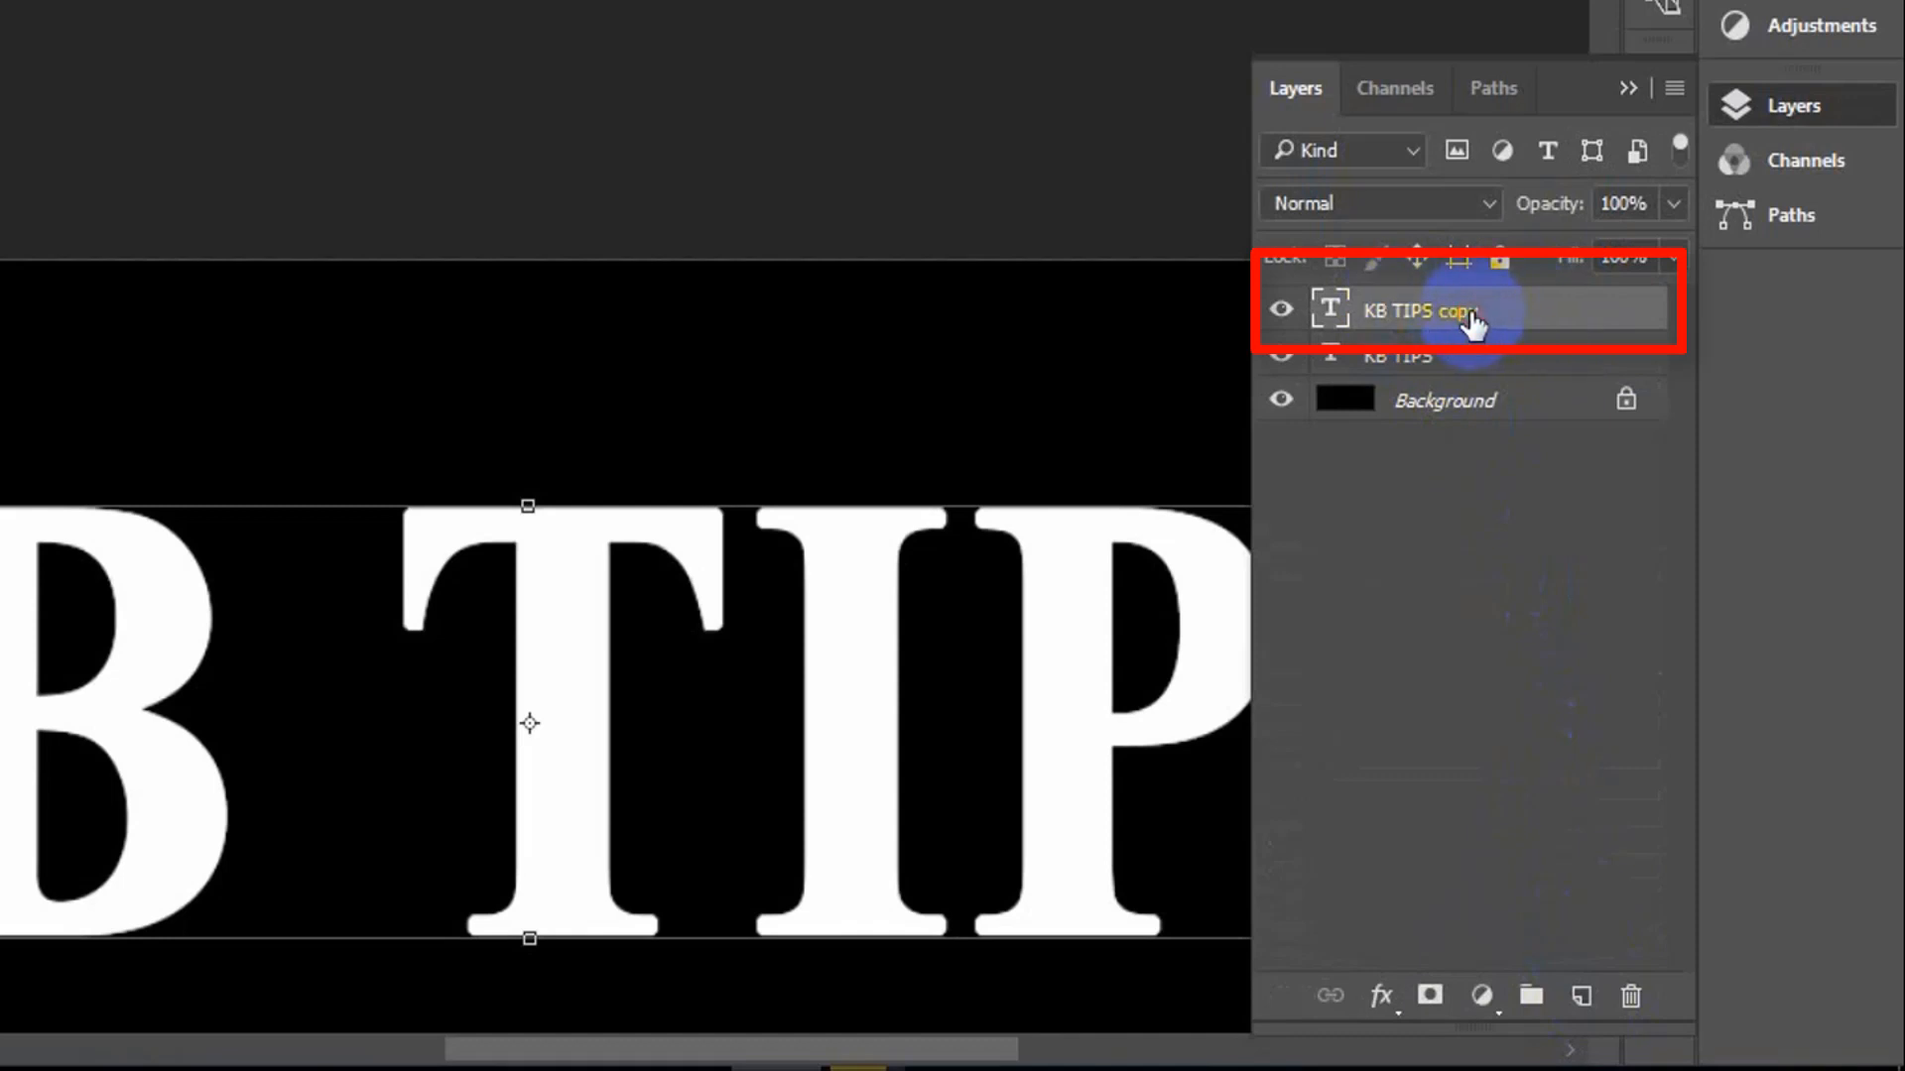
click(1384, 997)
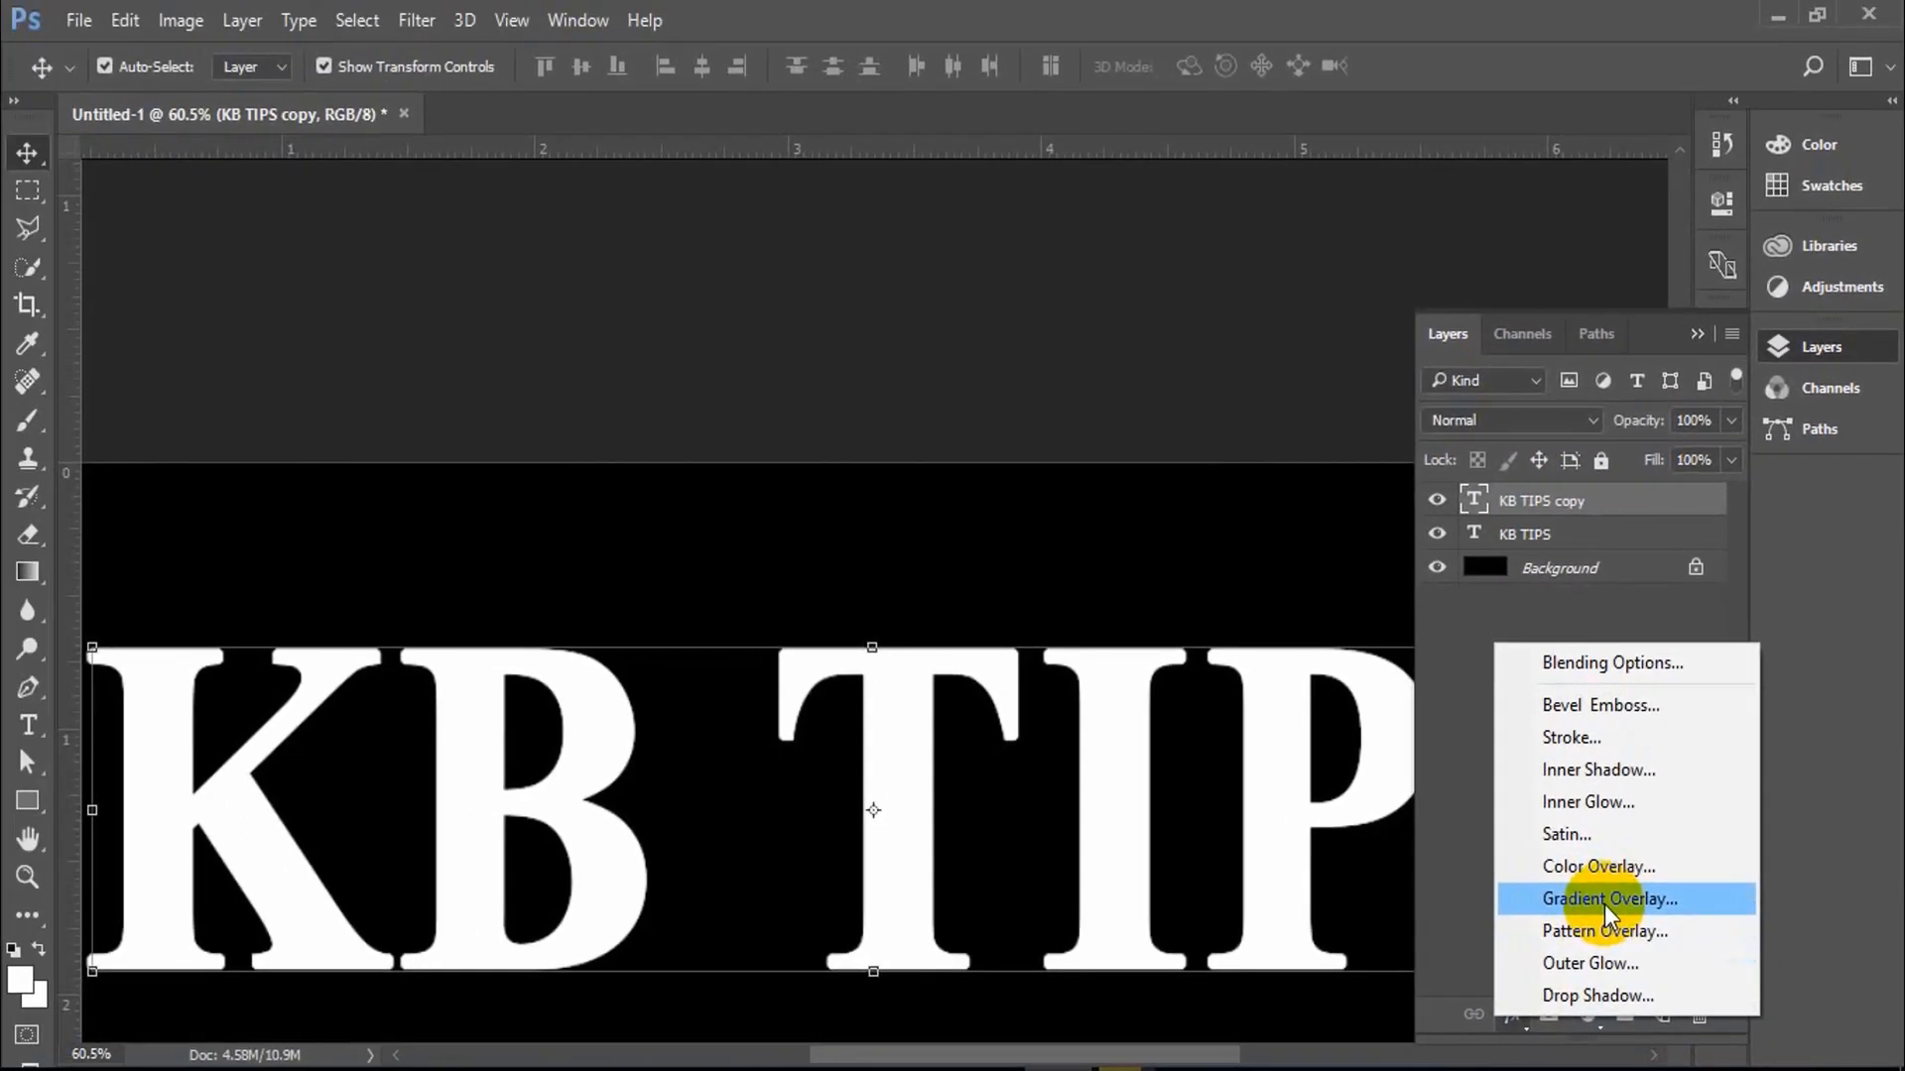
click(1504, 841)
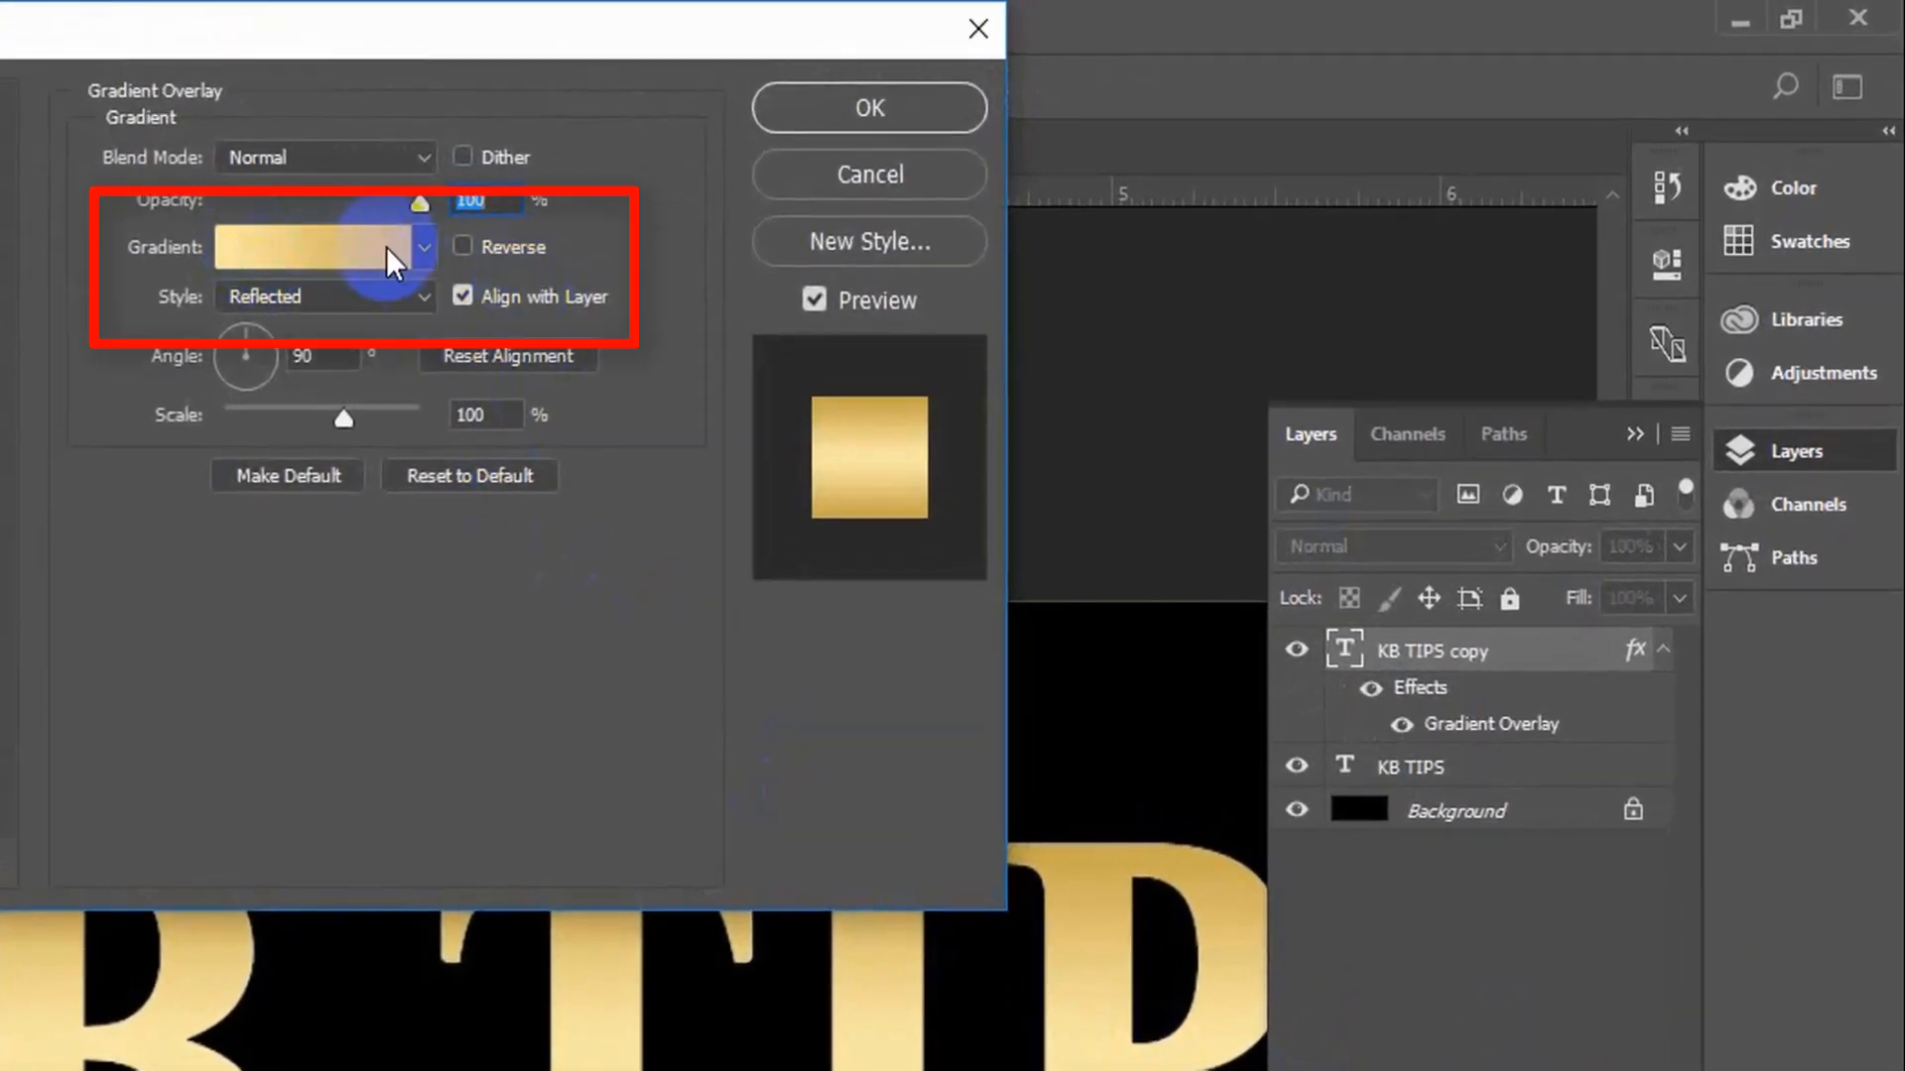
Set the overlay gradient's color stop at location 0% to RGB 246, 238, 173.
click(325, 246)
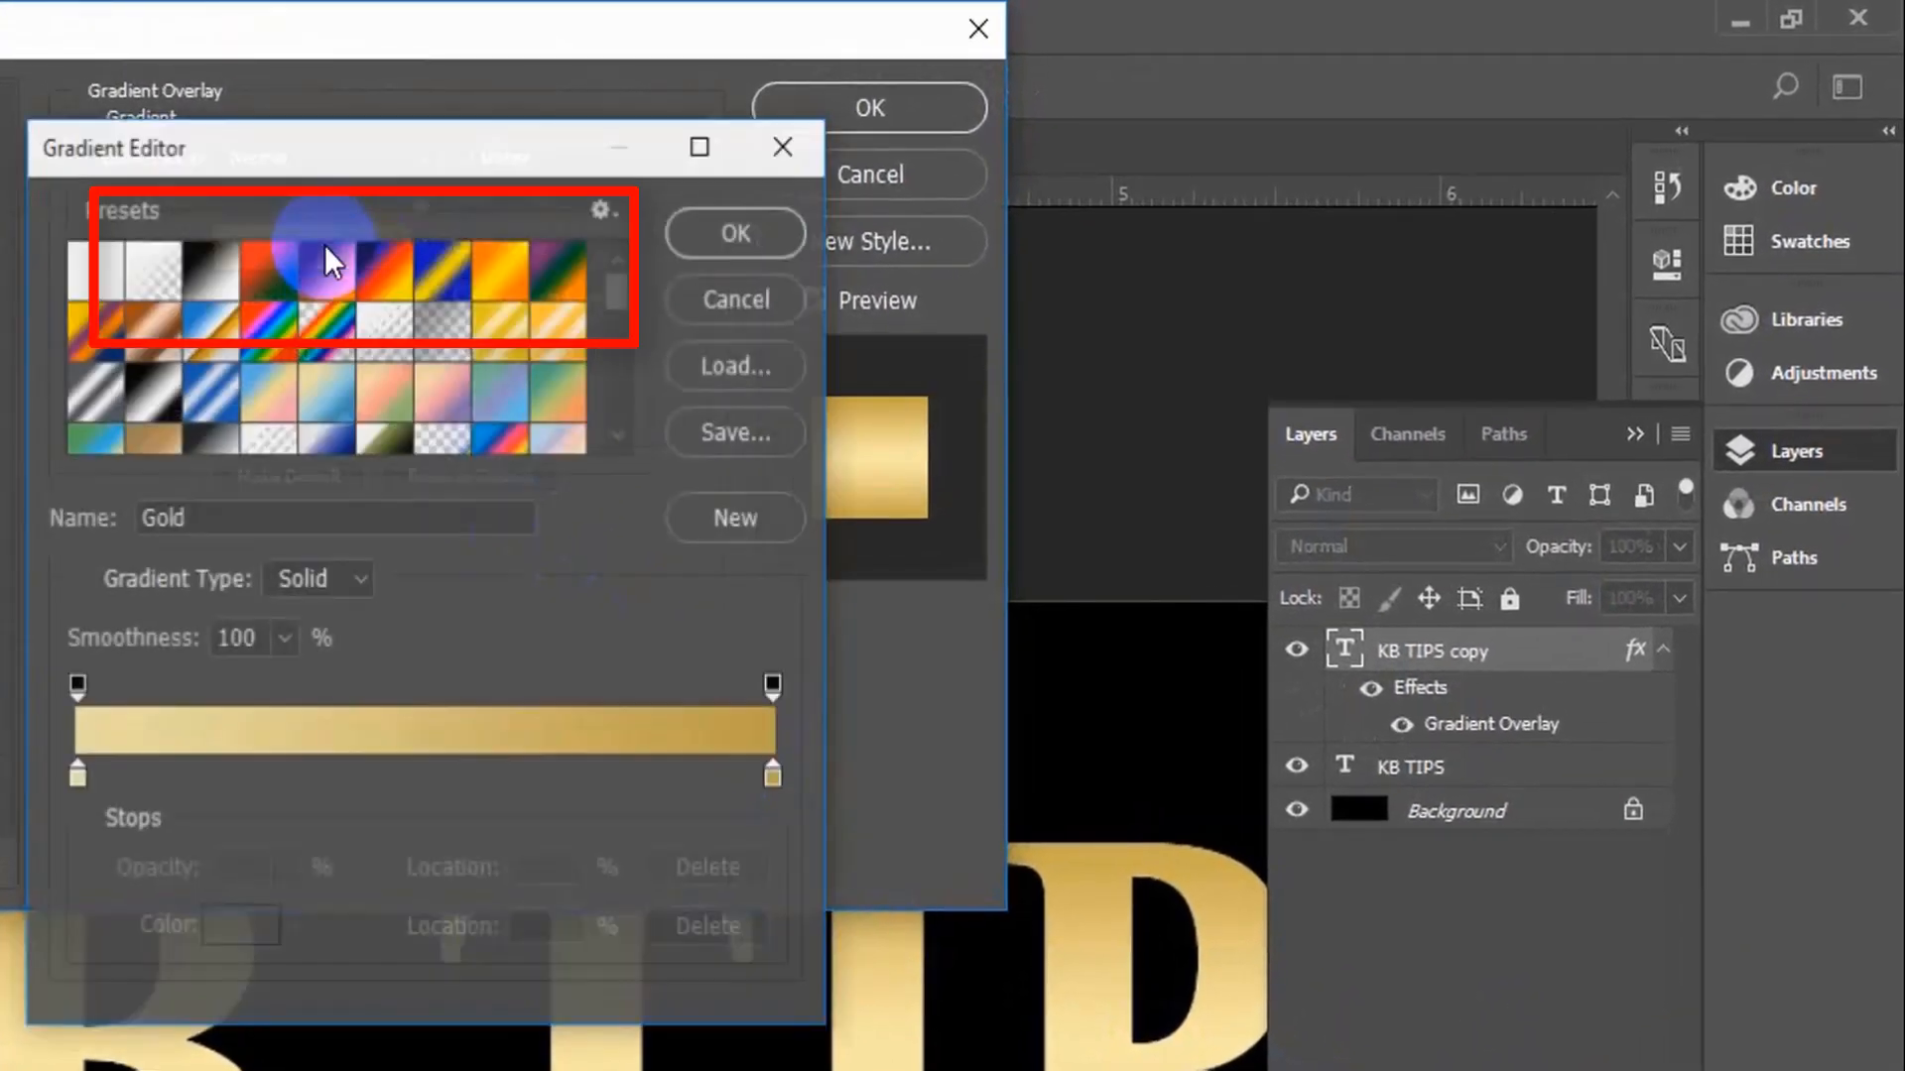
double_click(78, 776)
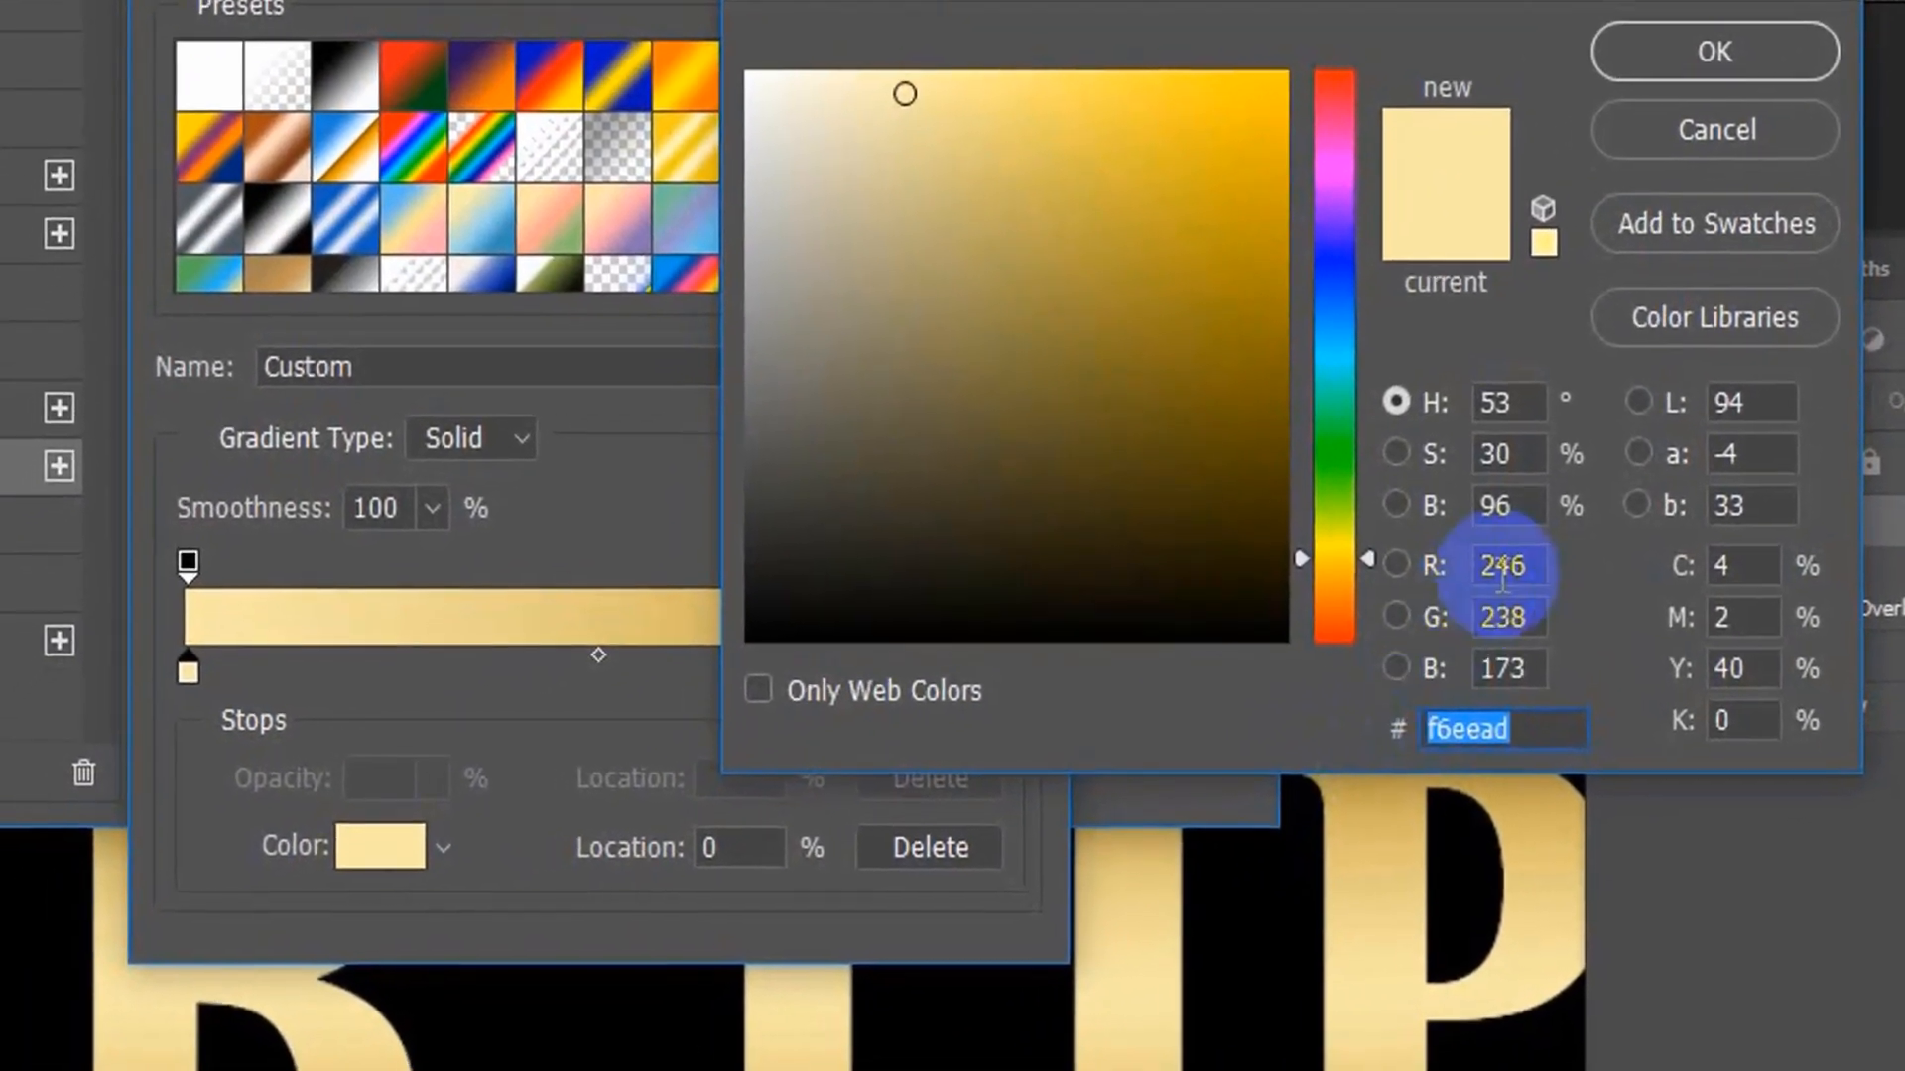
drag(1538, 564, 1431, 565)
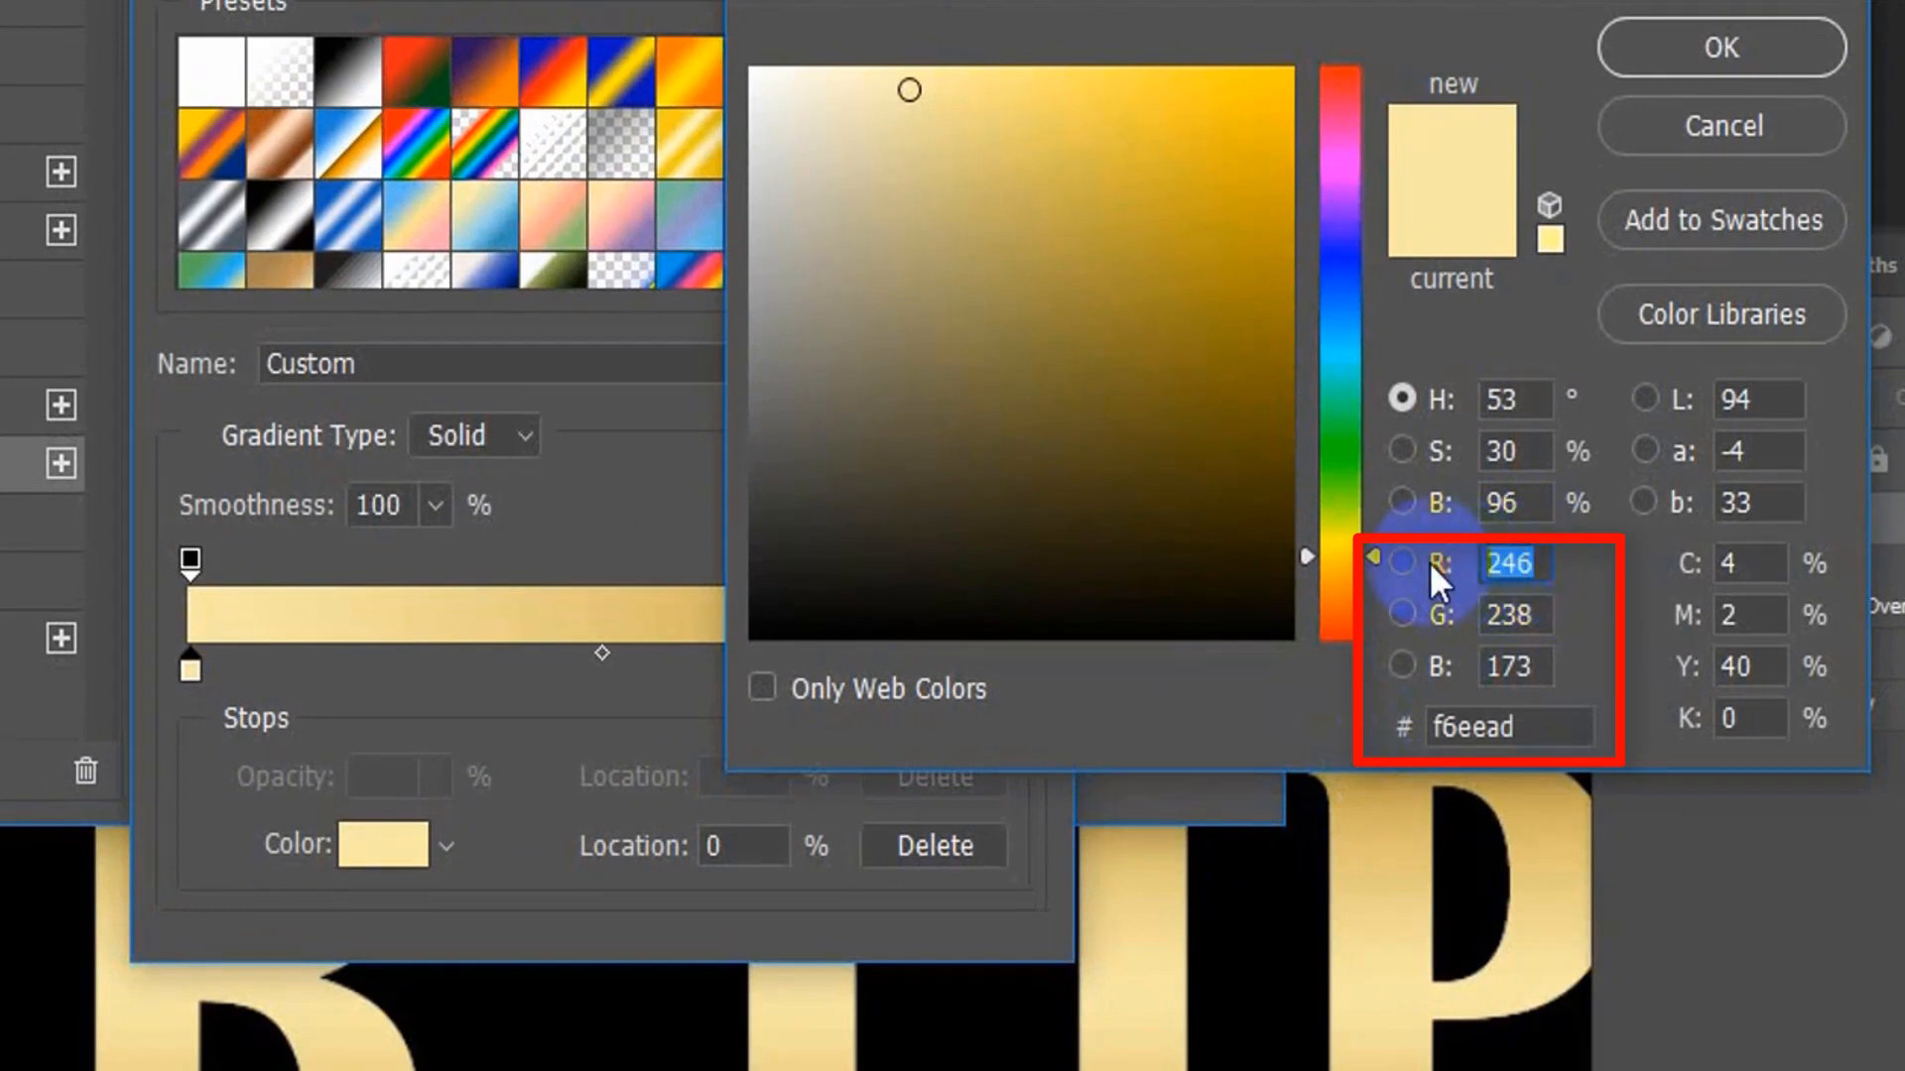
text(246)
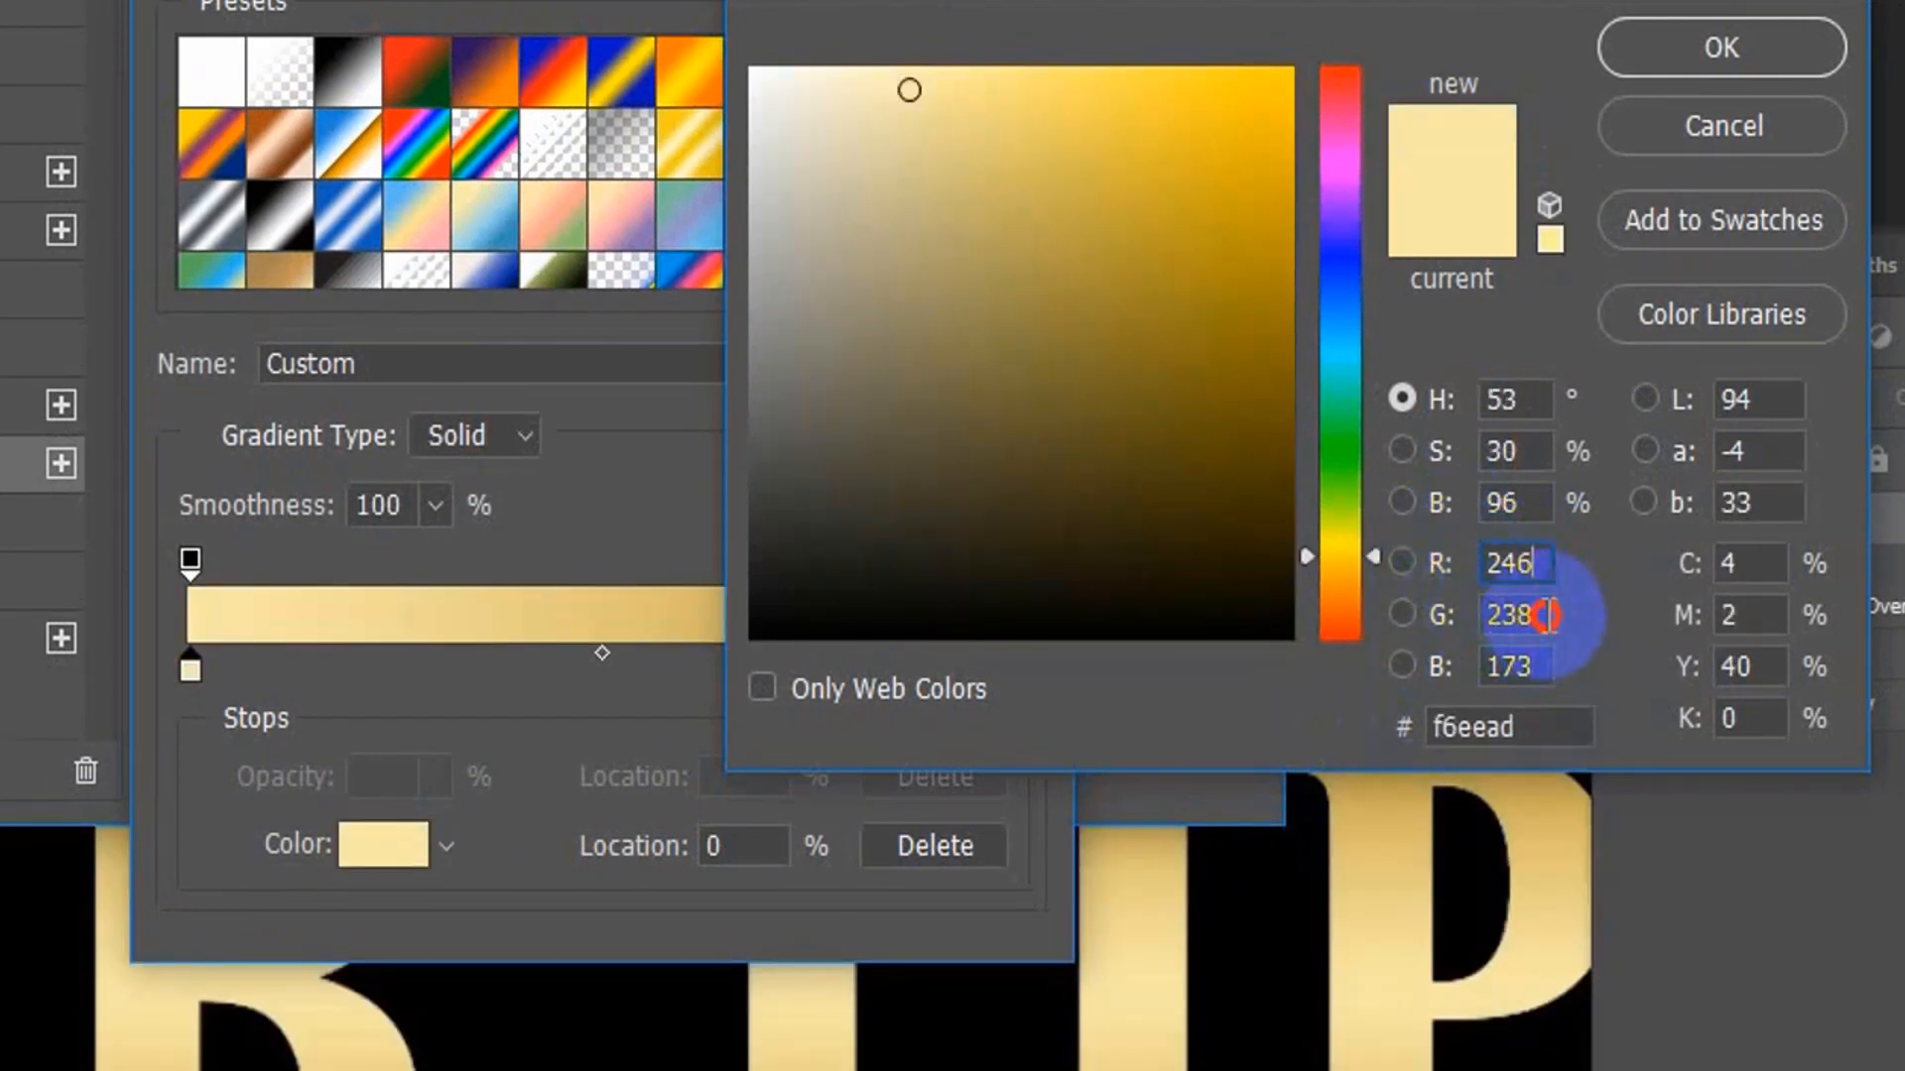
drag(1548, 615, 1448, 615)
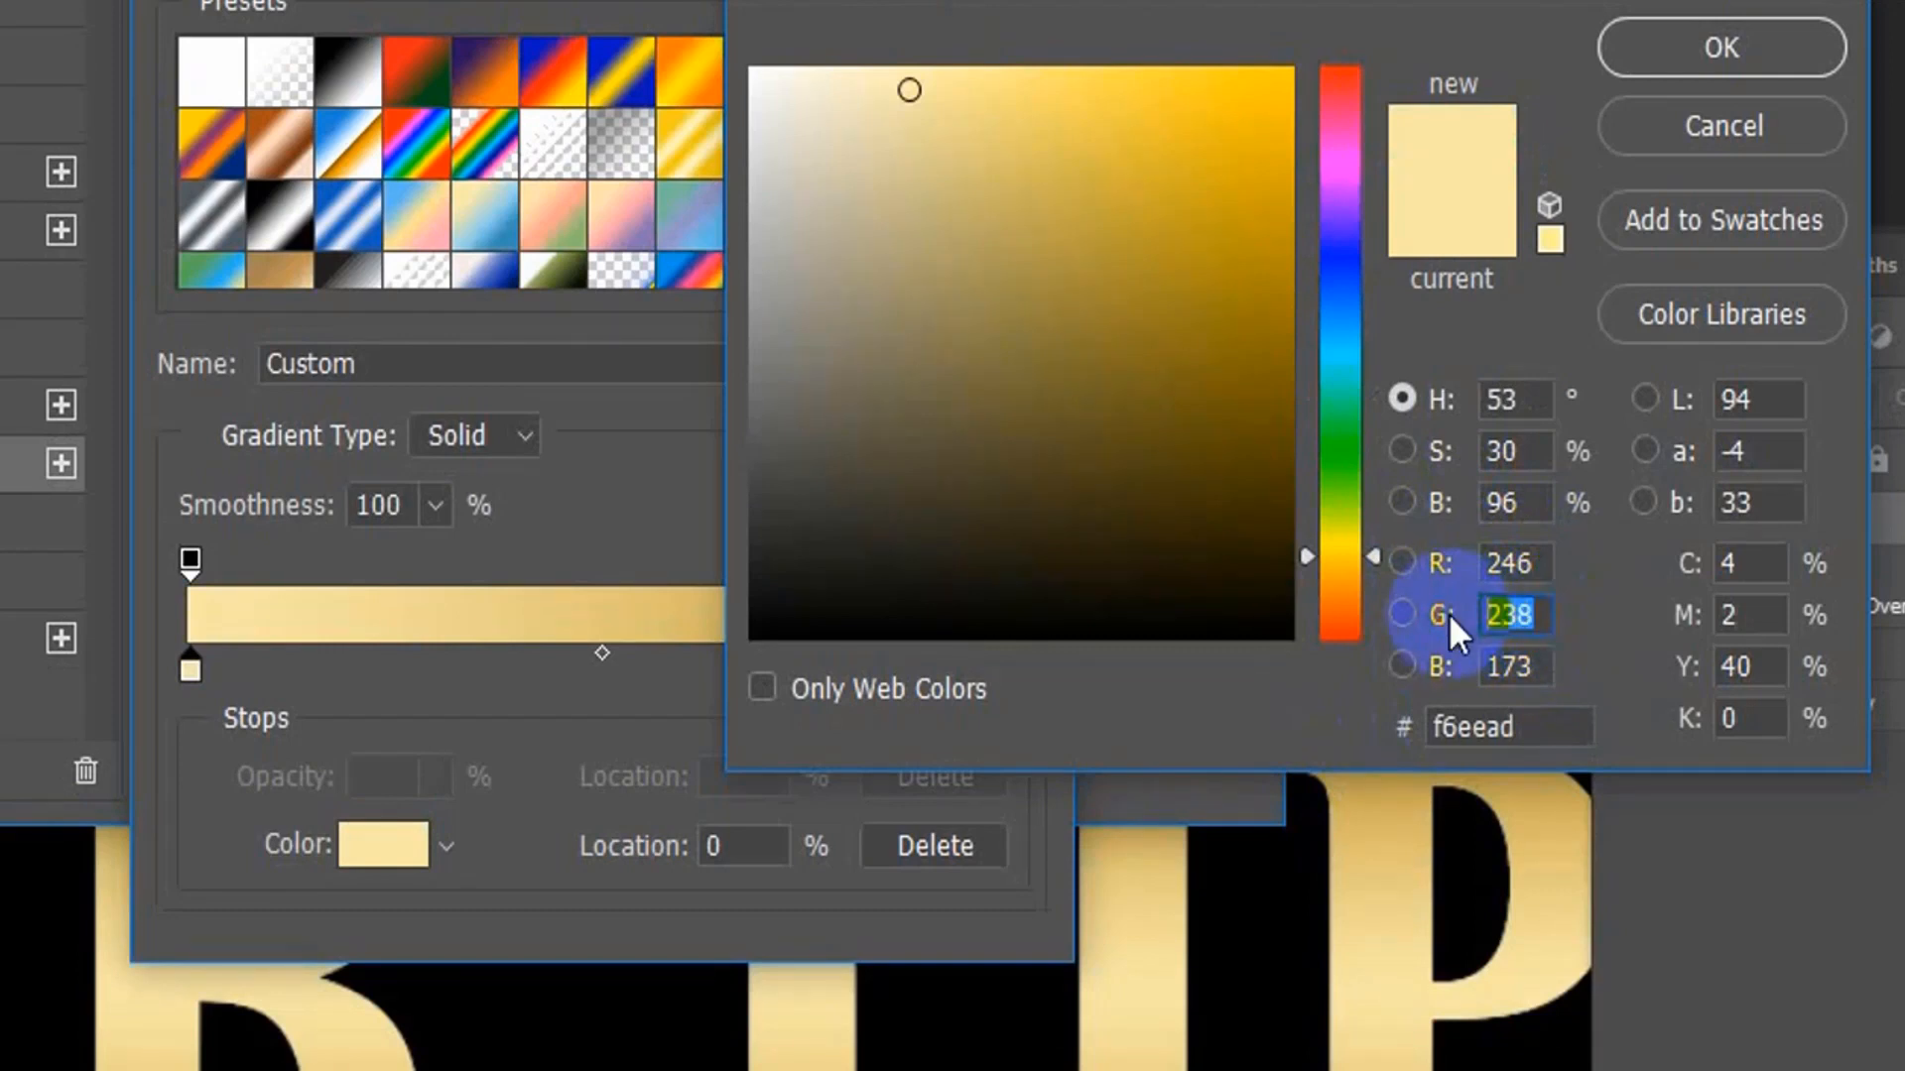
text(238)
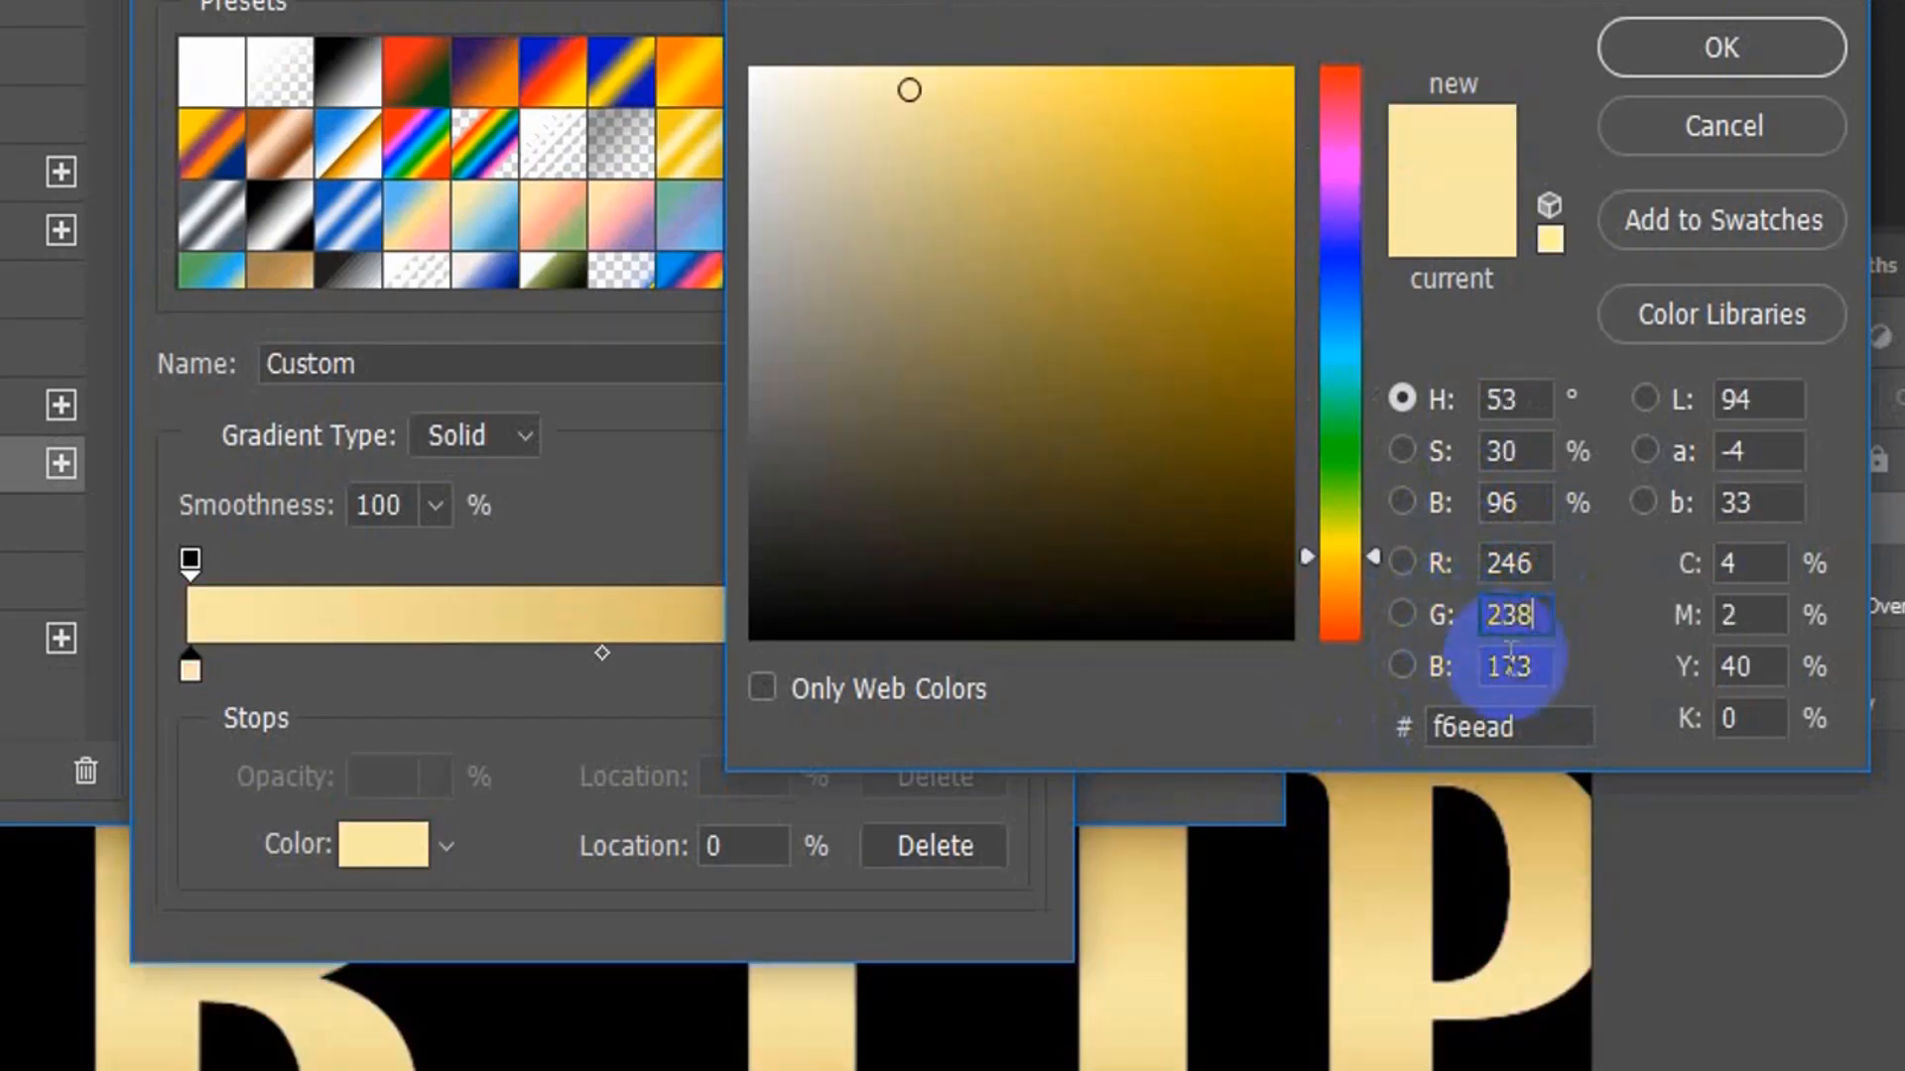
click(1538, 665)
drag(1541, 661, 1438, 659)
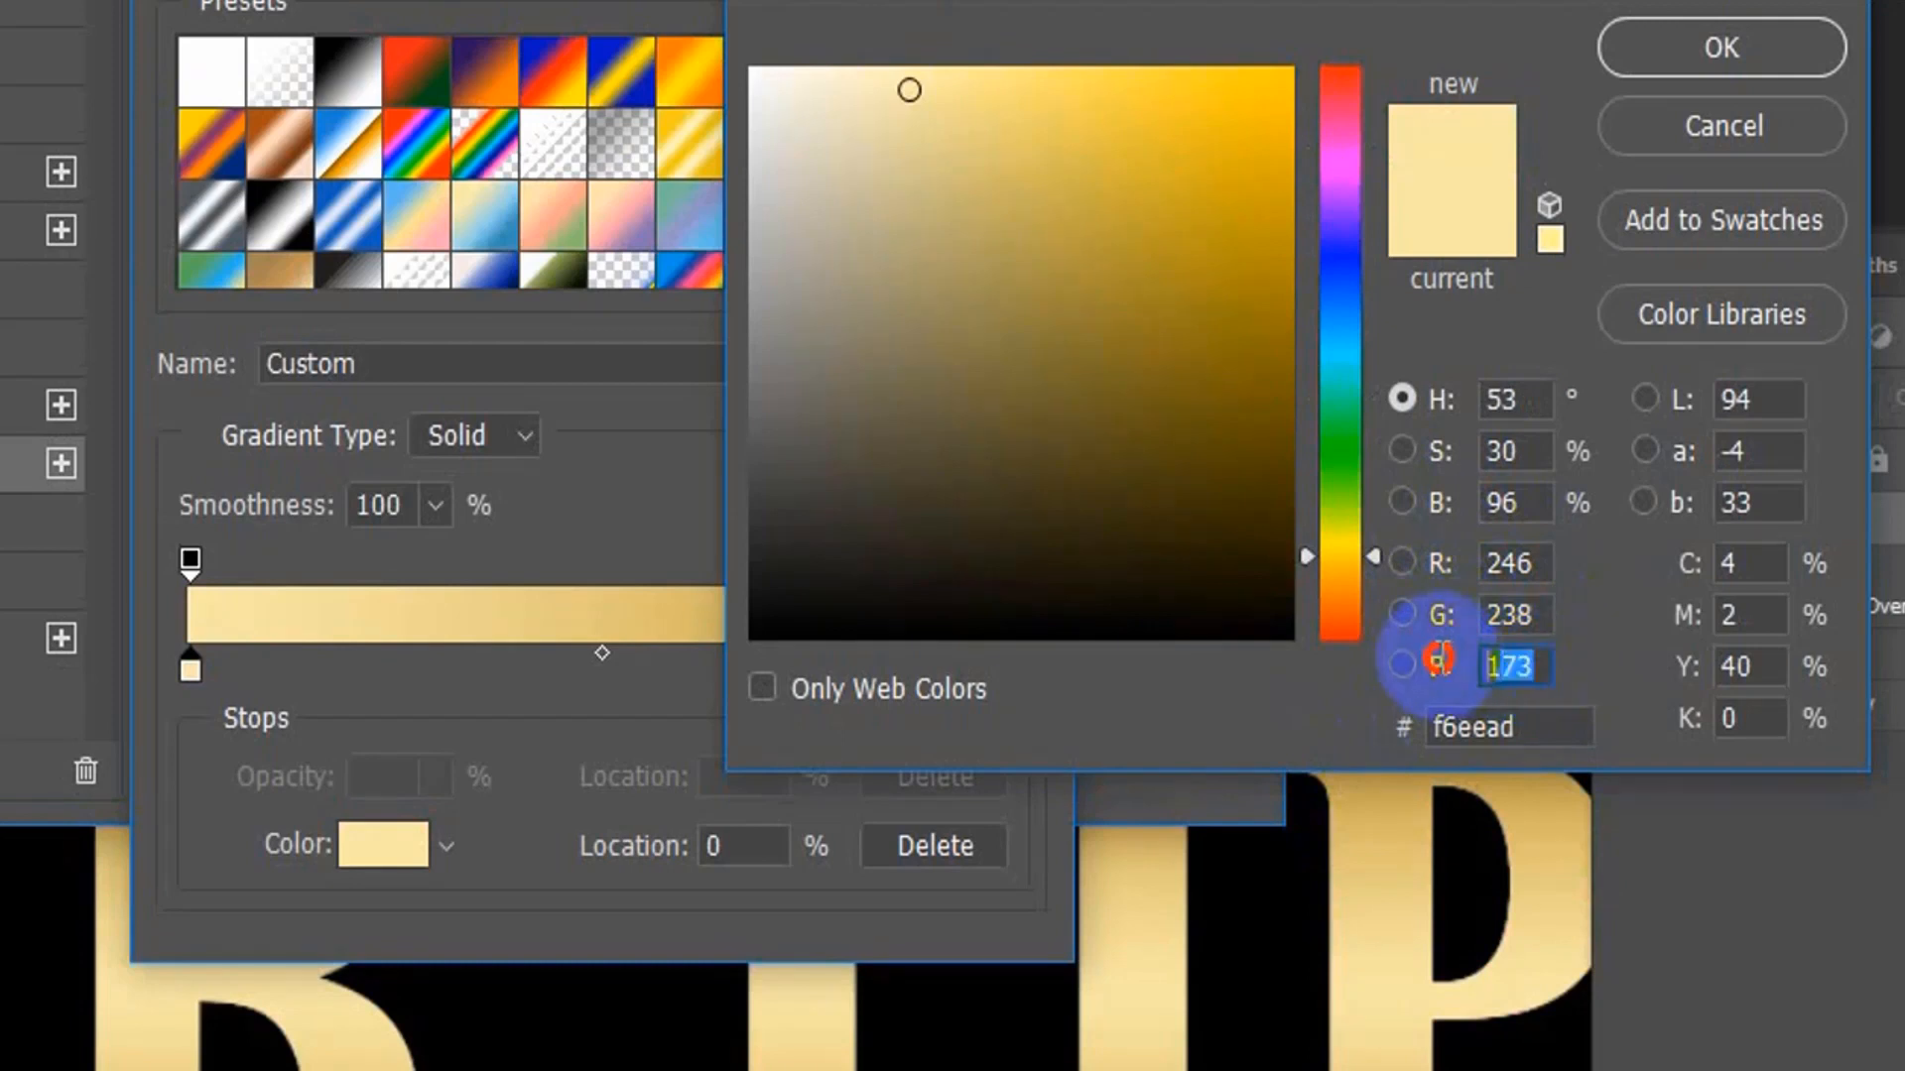
text(173)
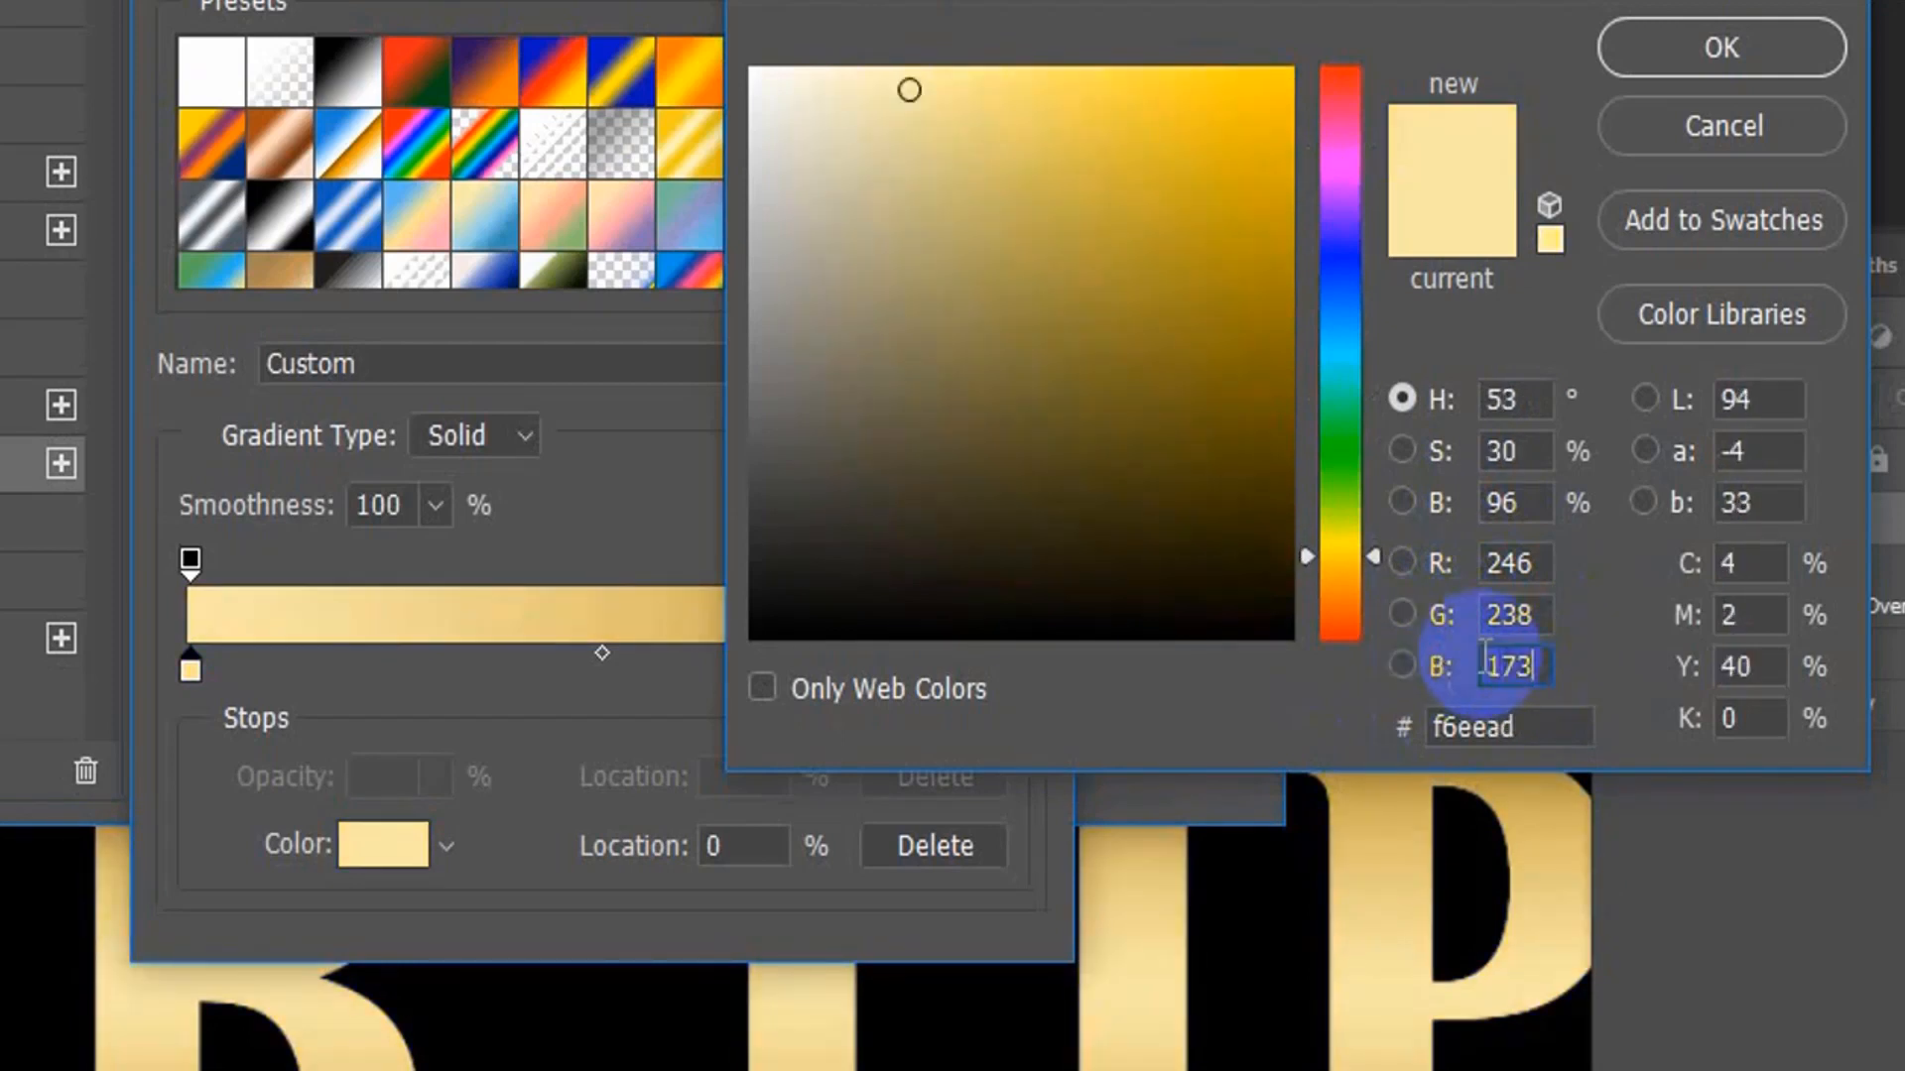
click(1723, 52)
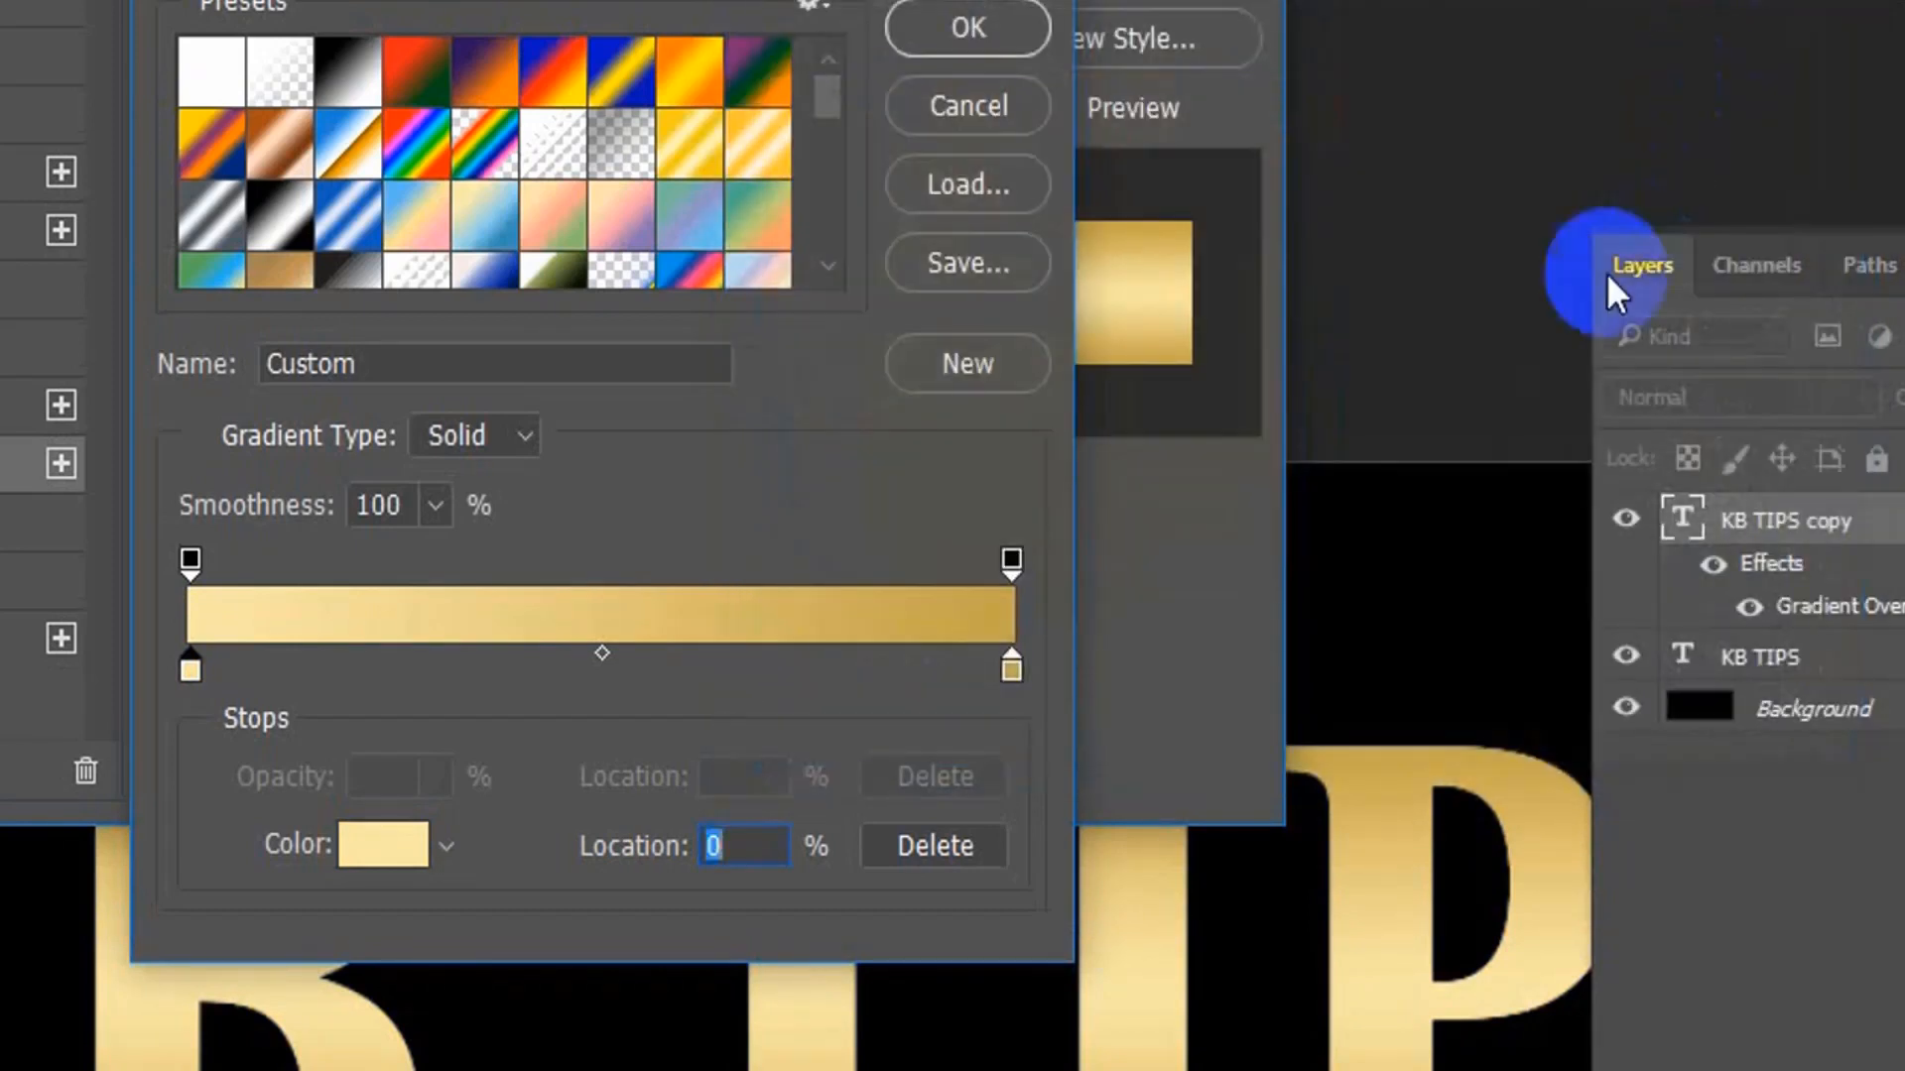
Set the gradient's color stop at location 100% to RGB 193, 172, 81.
double_click(1010, 670)
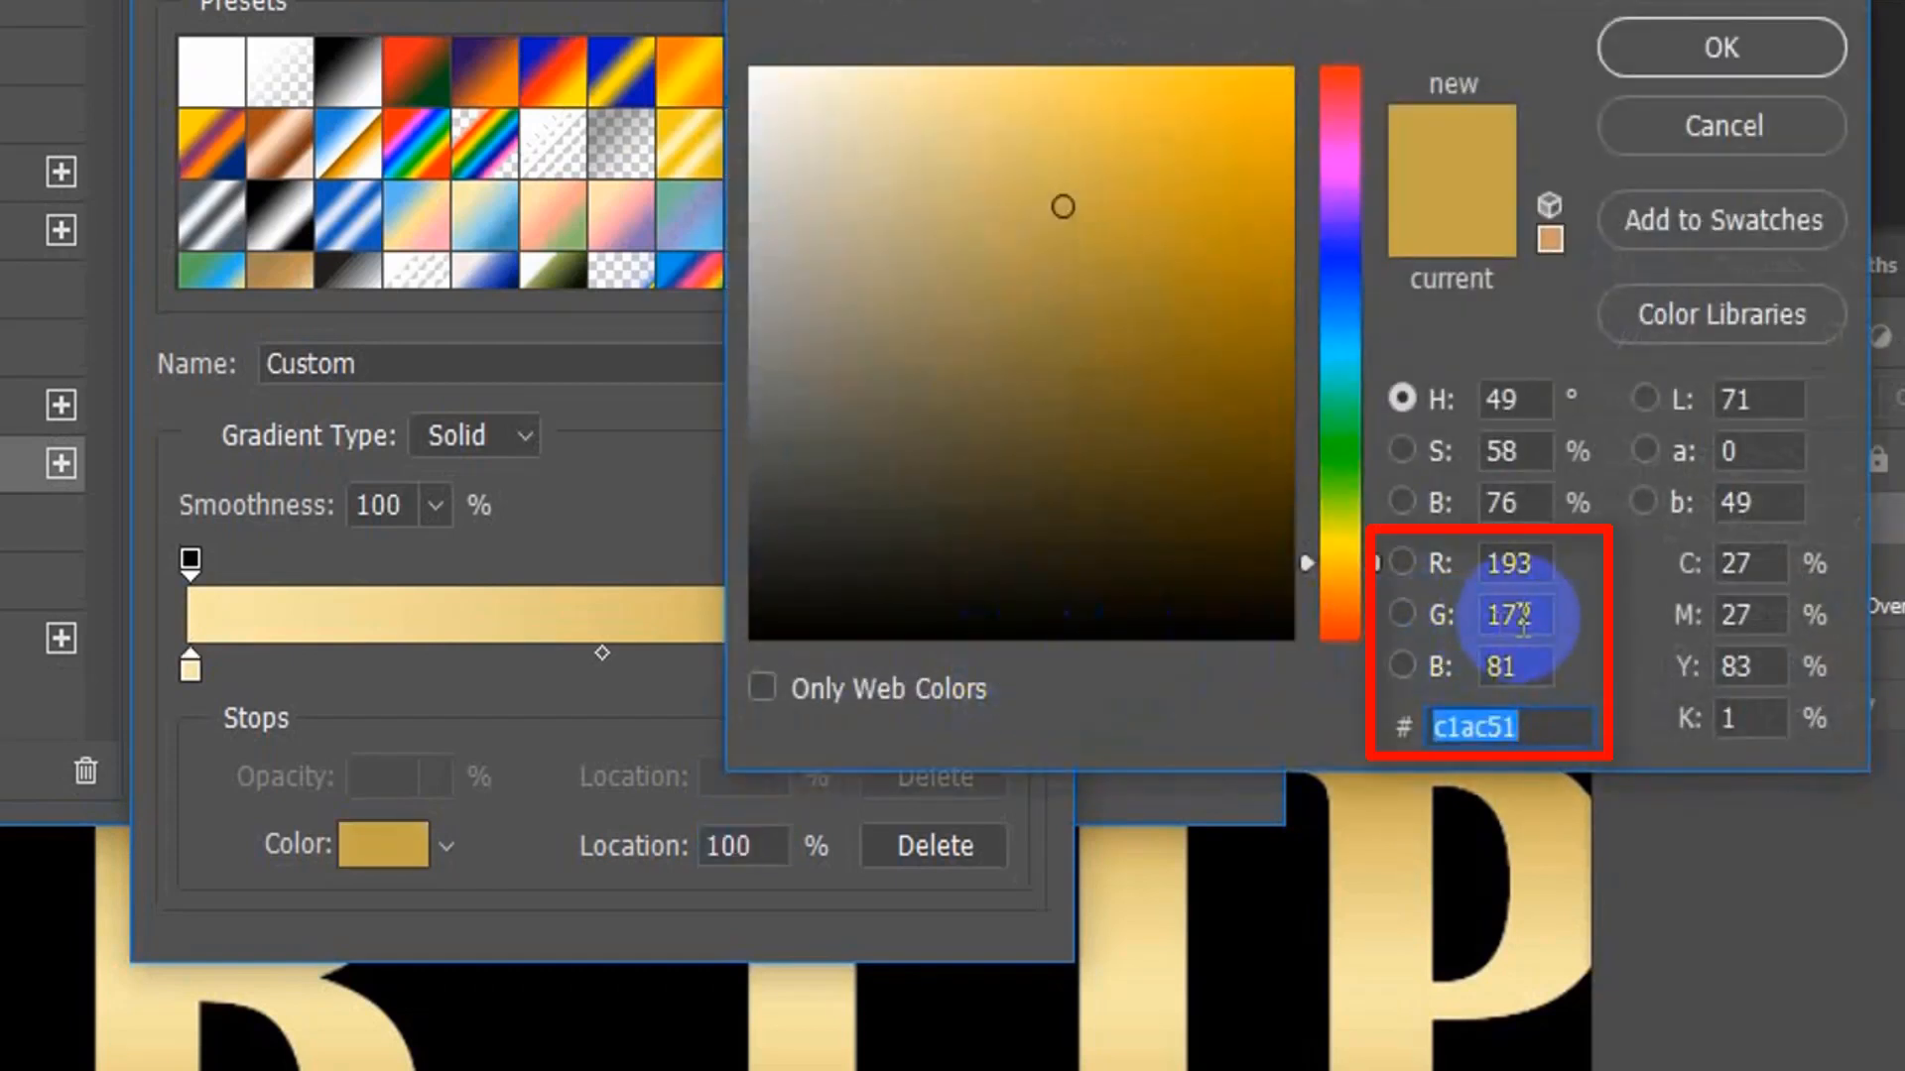
click(1541, 564)
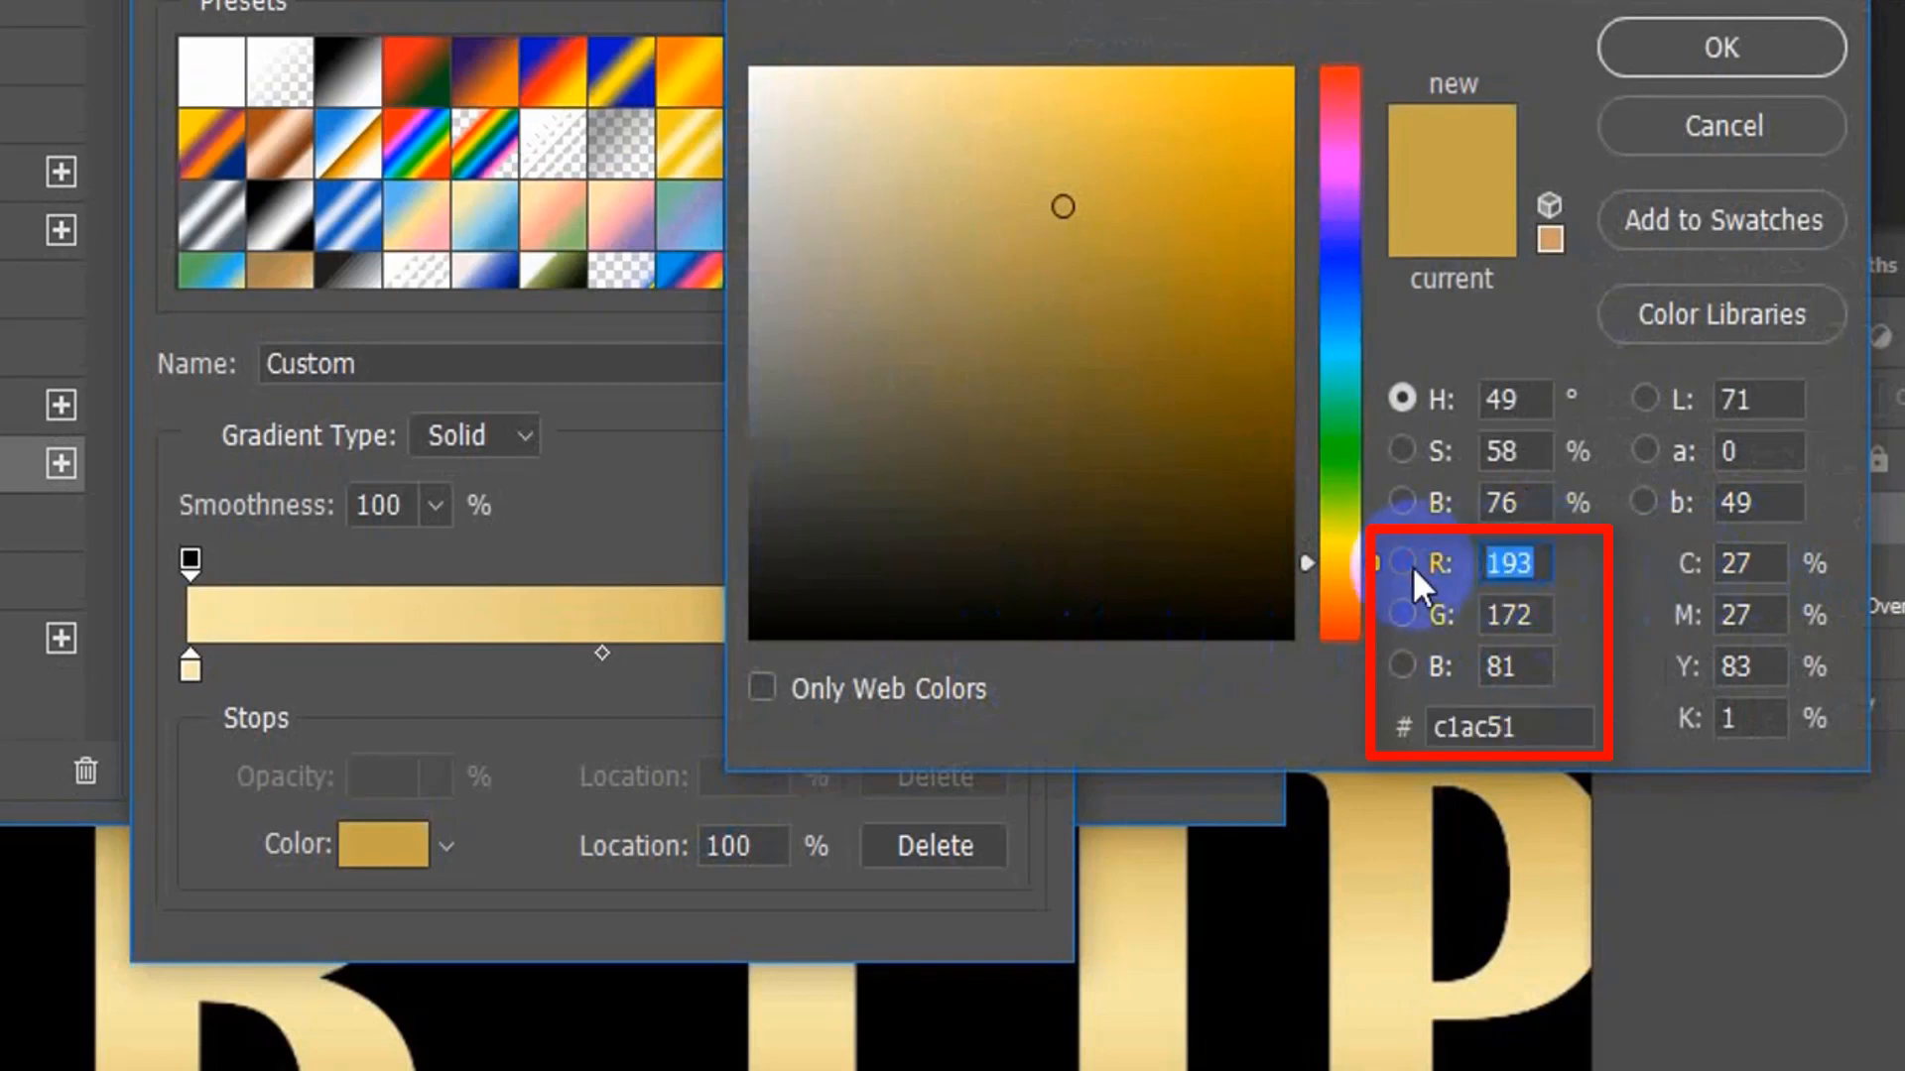
text(193)
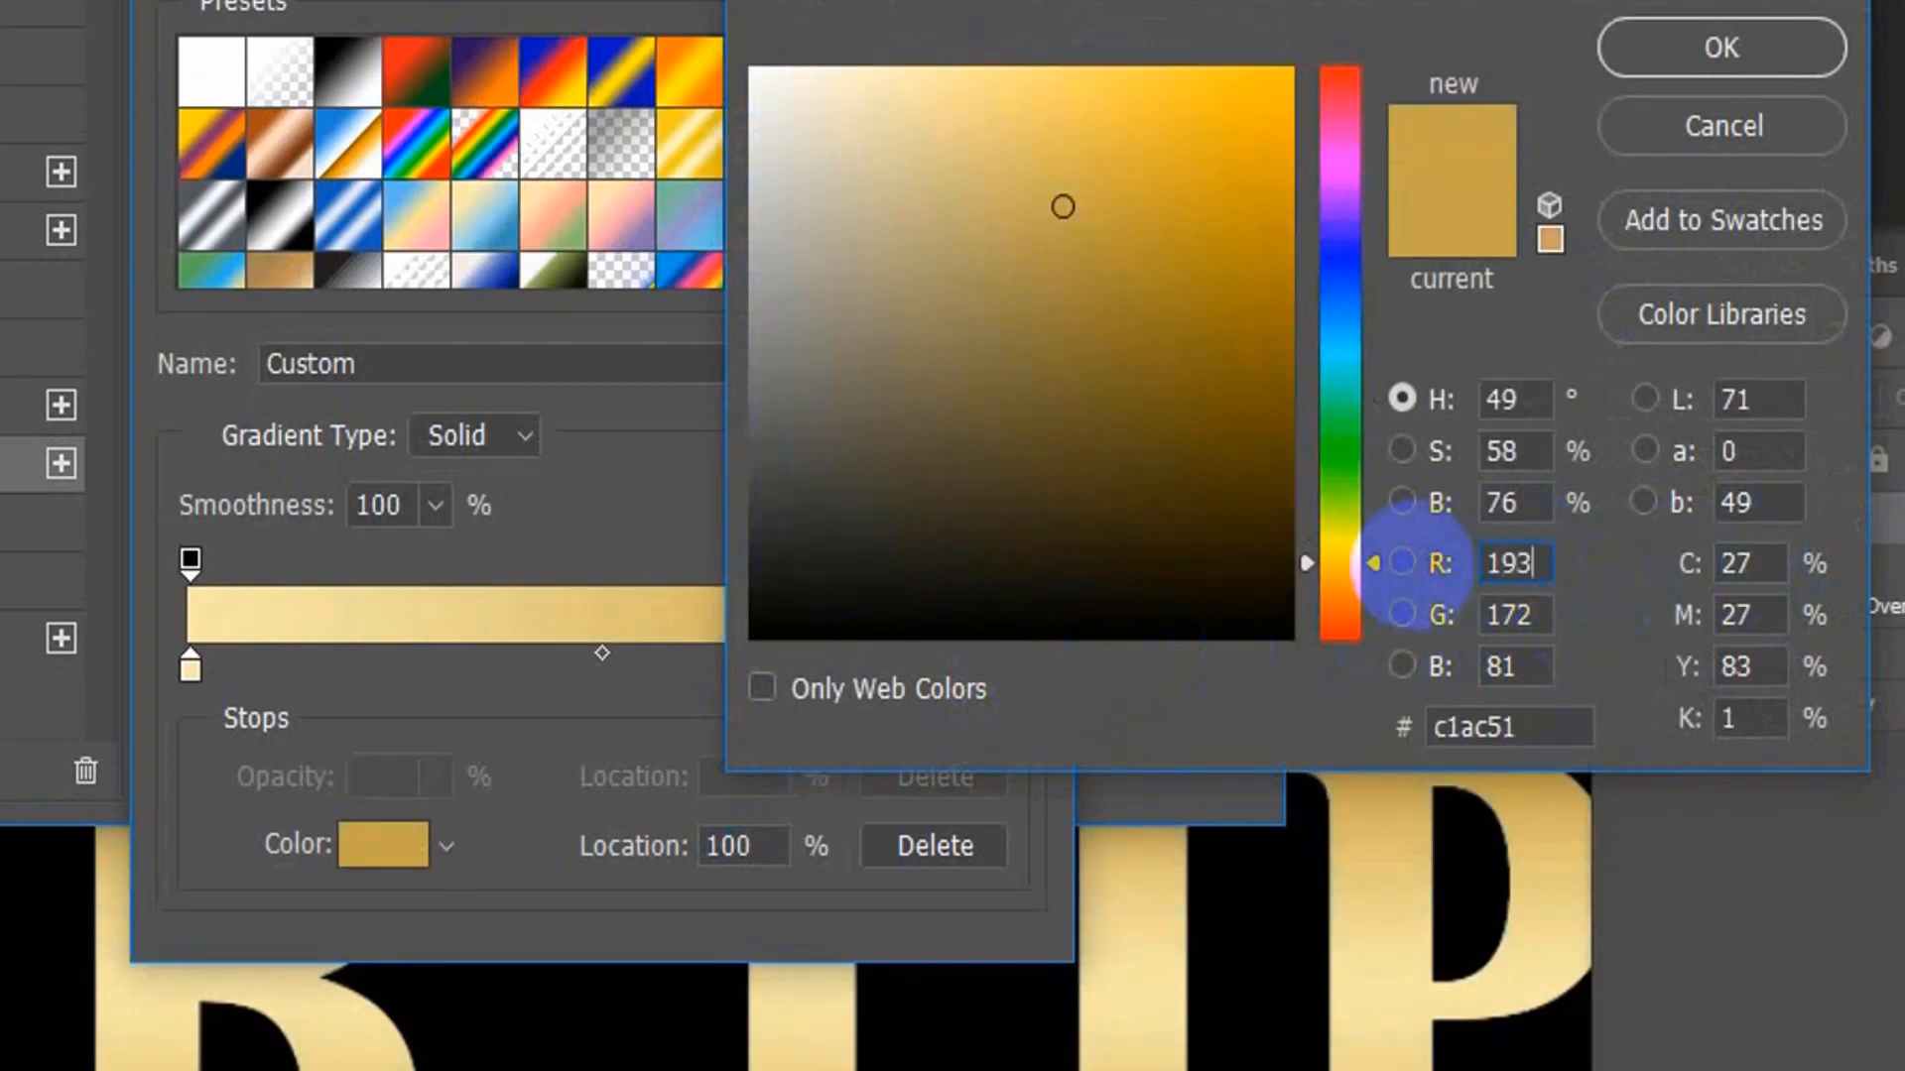
click(1543, 615)
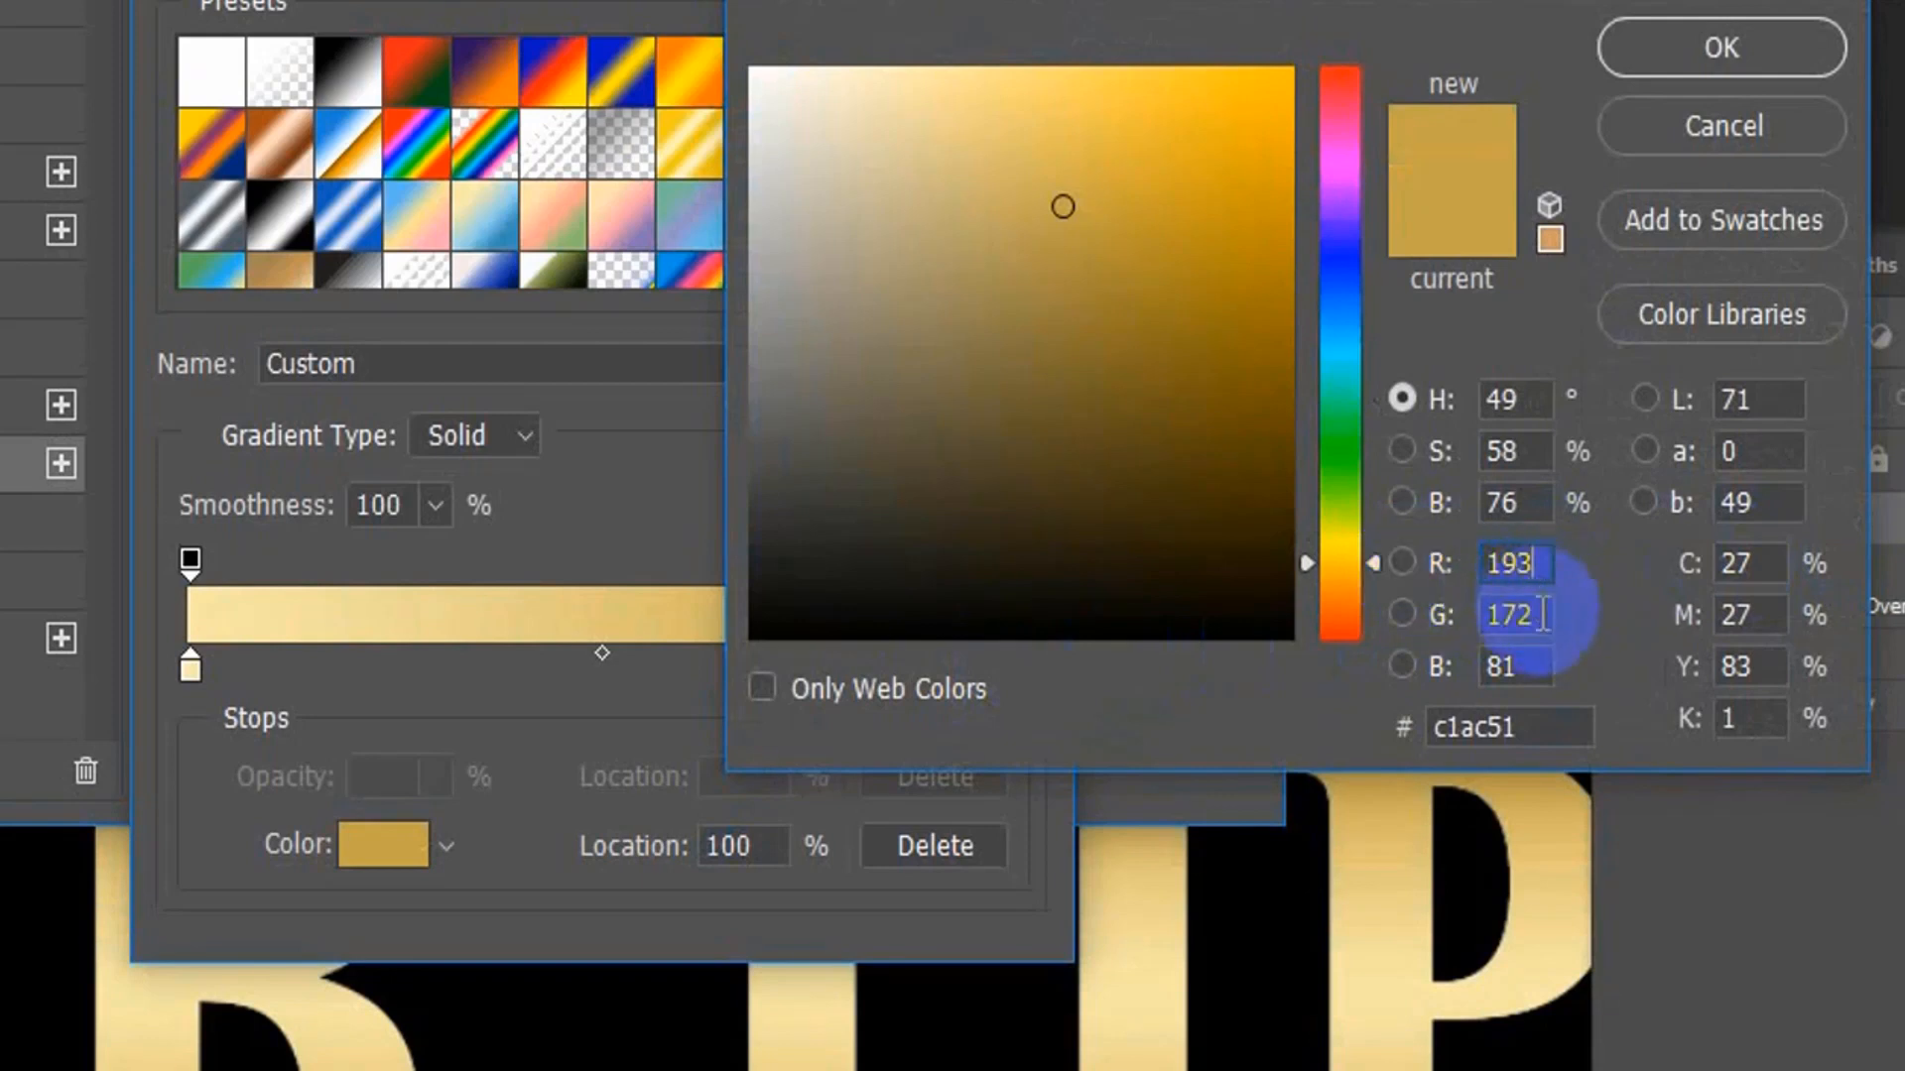
text(172)
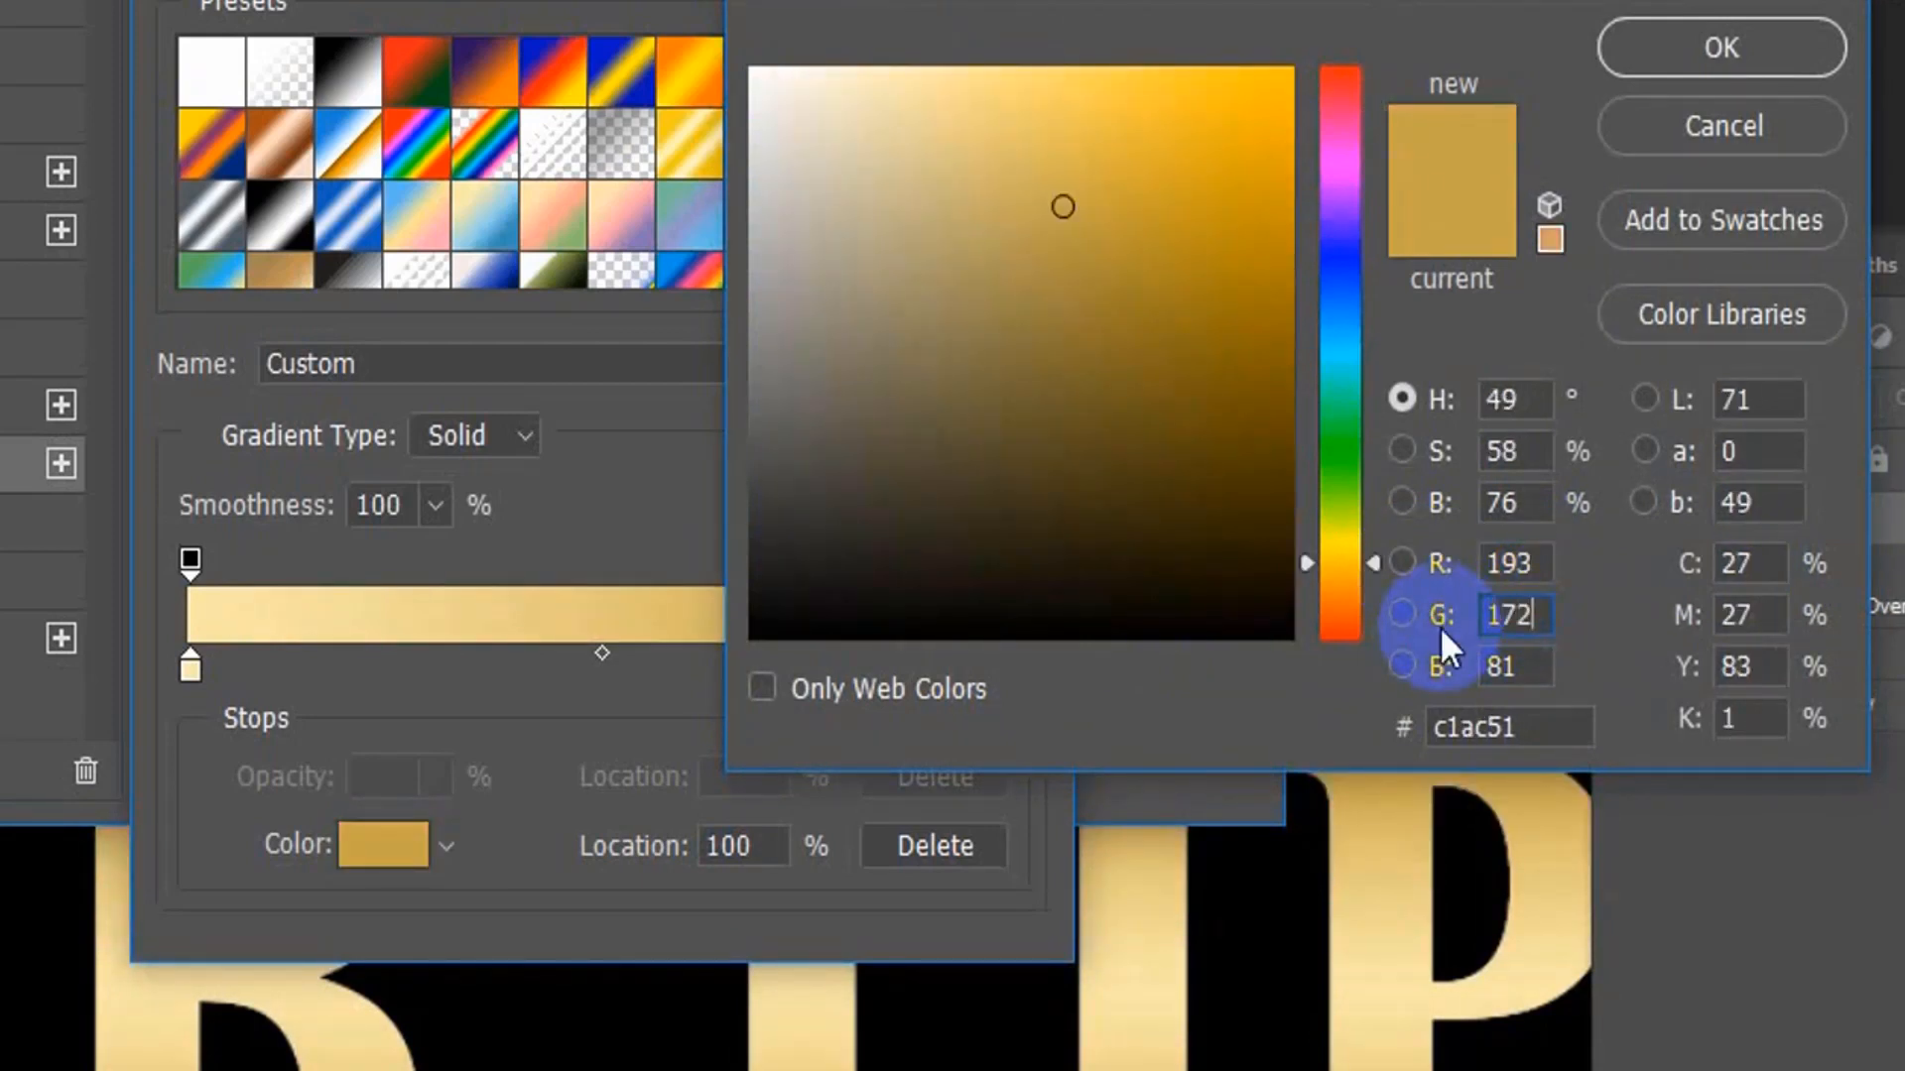
click(1498, 663)
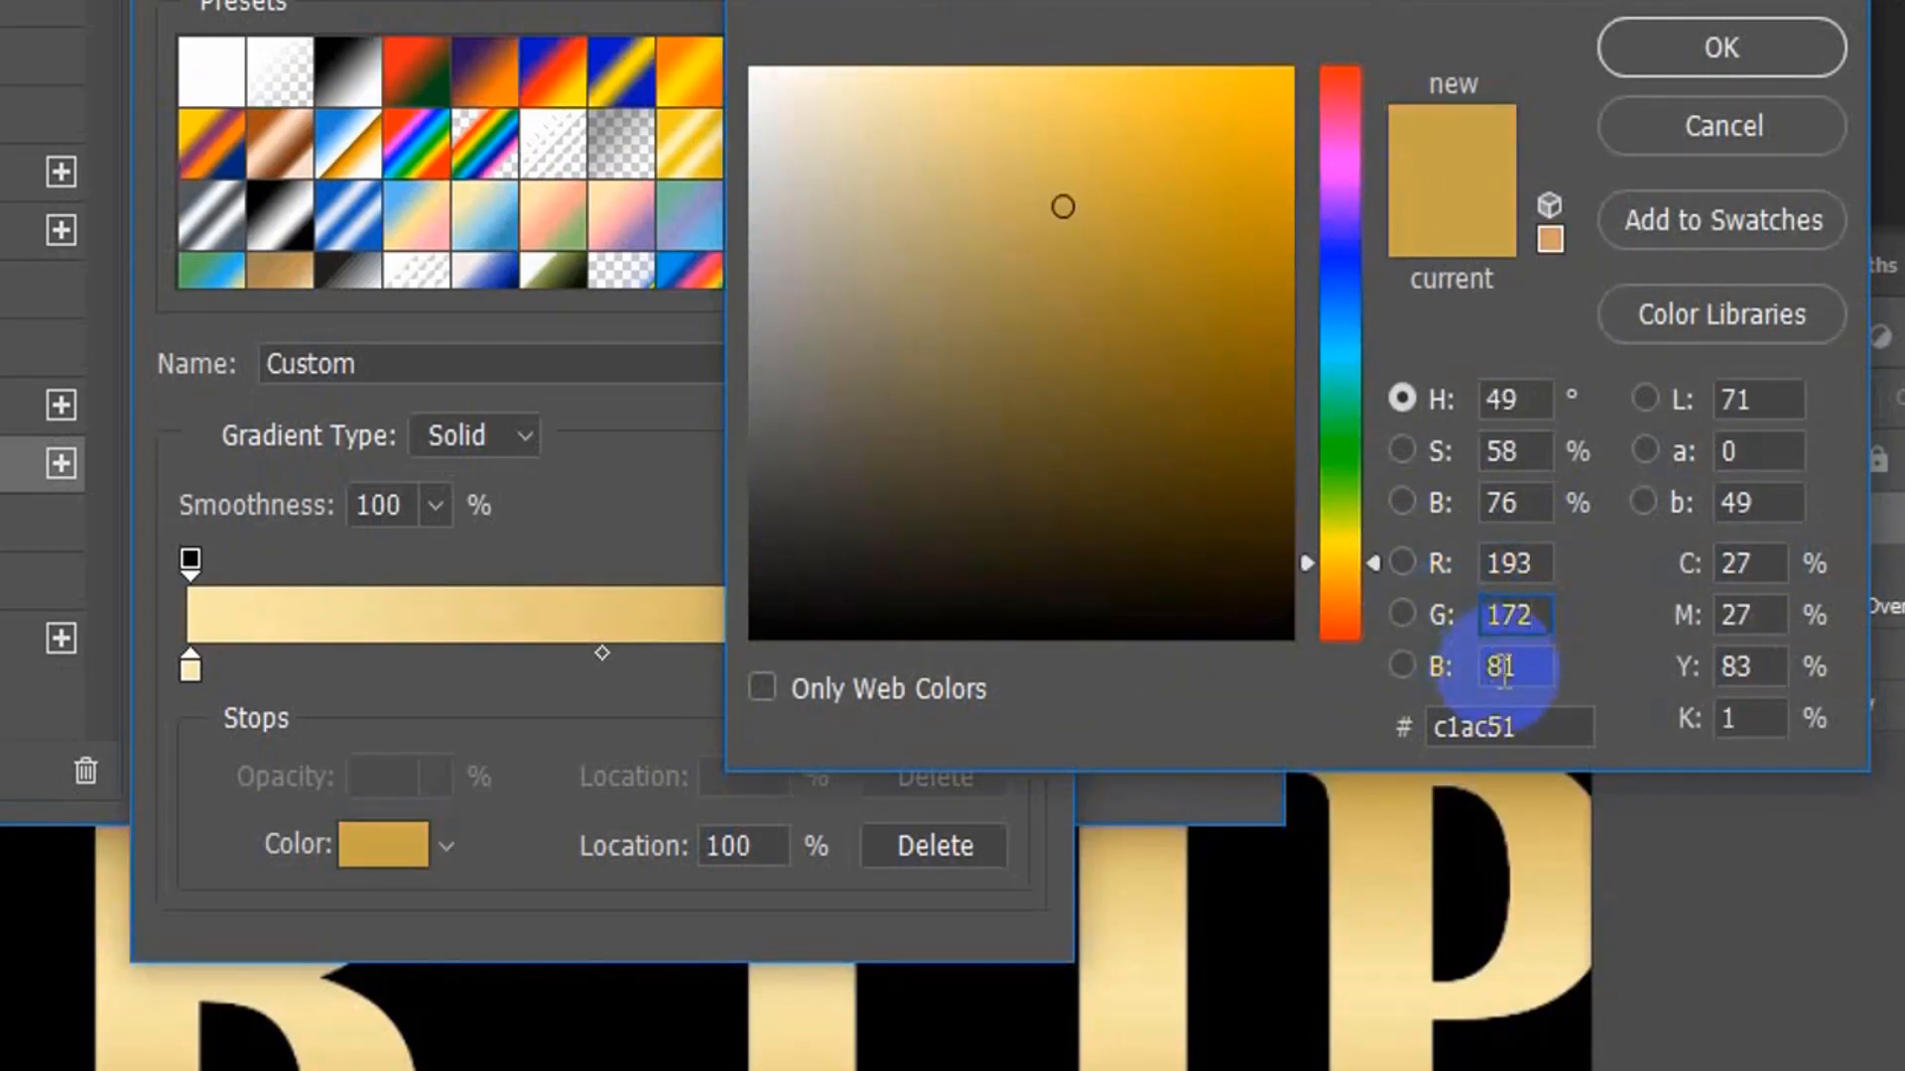
text(81)
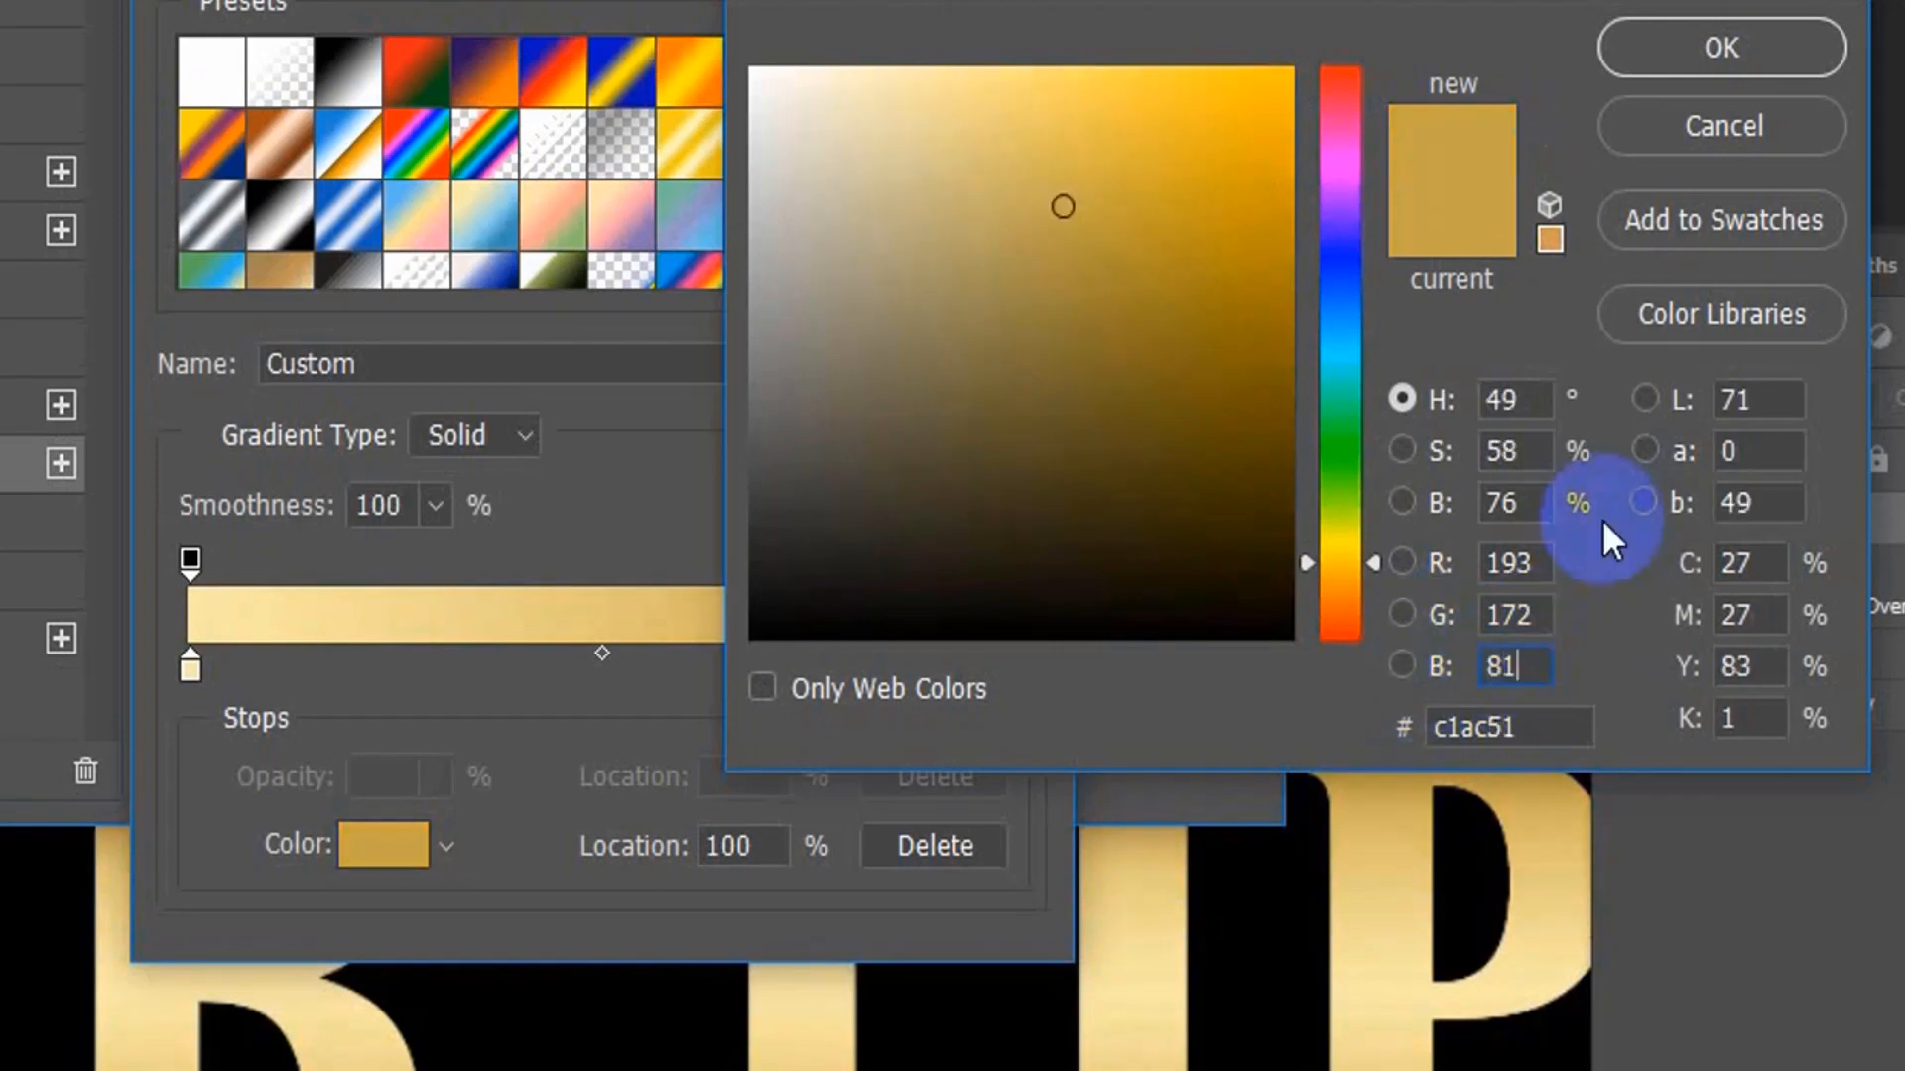
click(1754, 52)
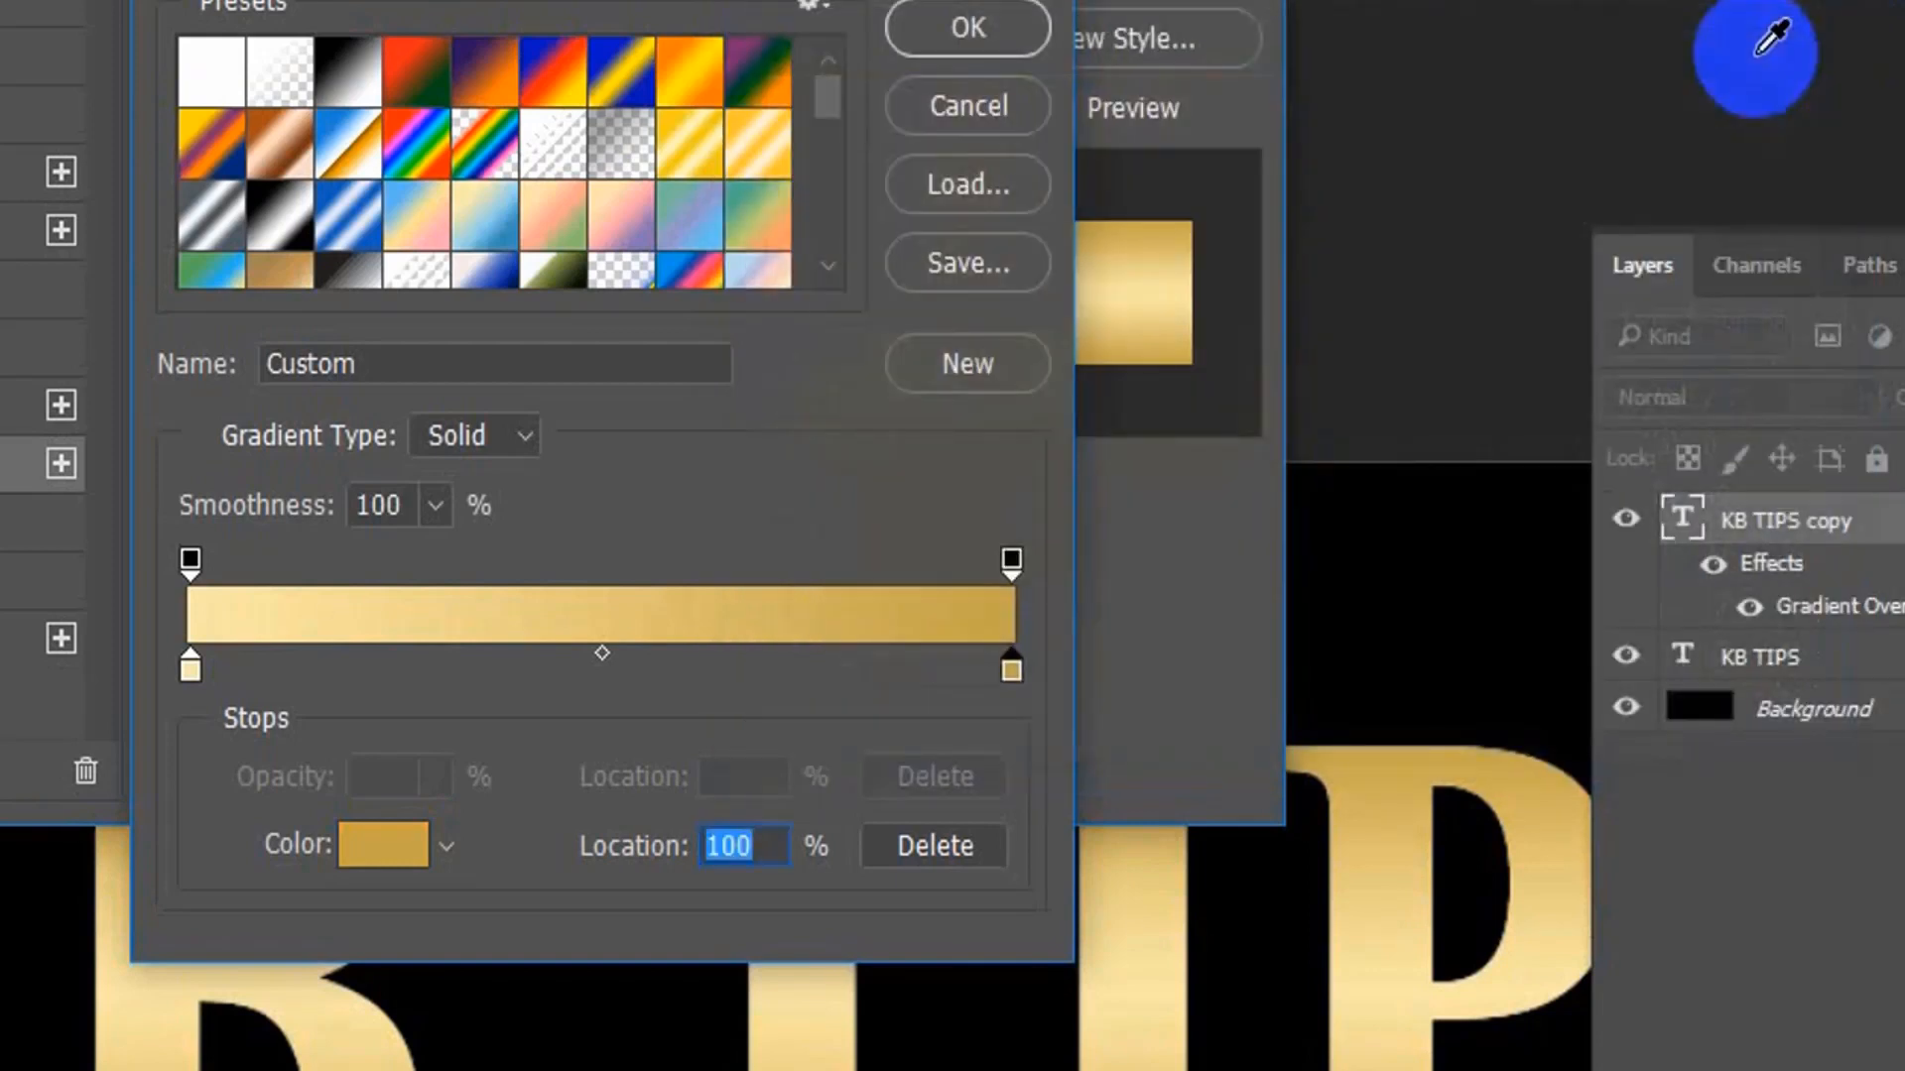
Name the gradient "Gold", save it as a new preset, and apply it to the overlay.
click(389, 365)
drag(392, 363, 242, 363)
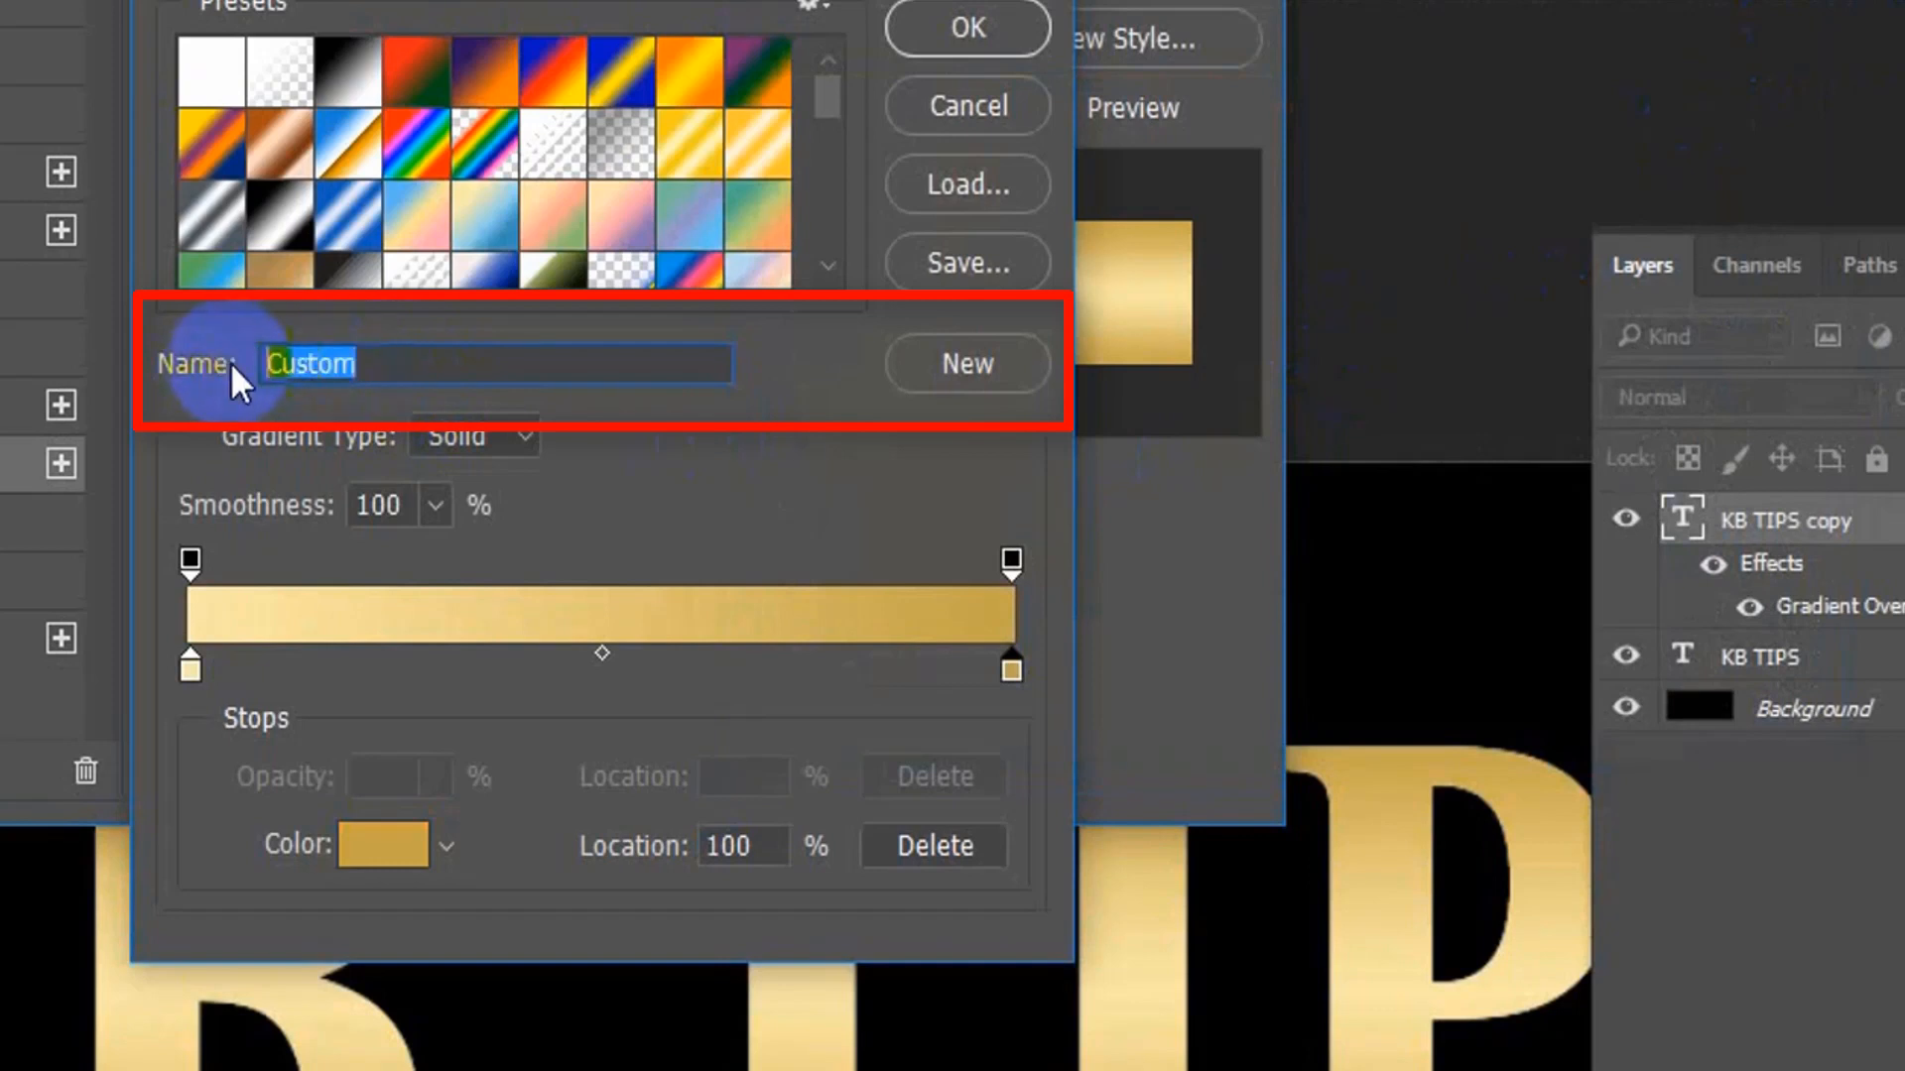
text(Go)
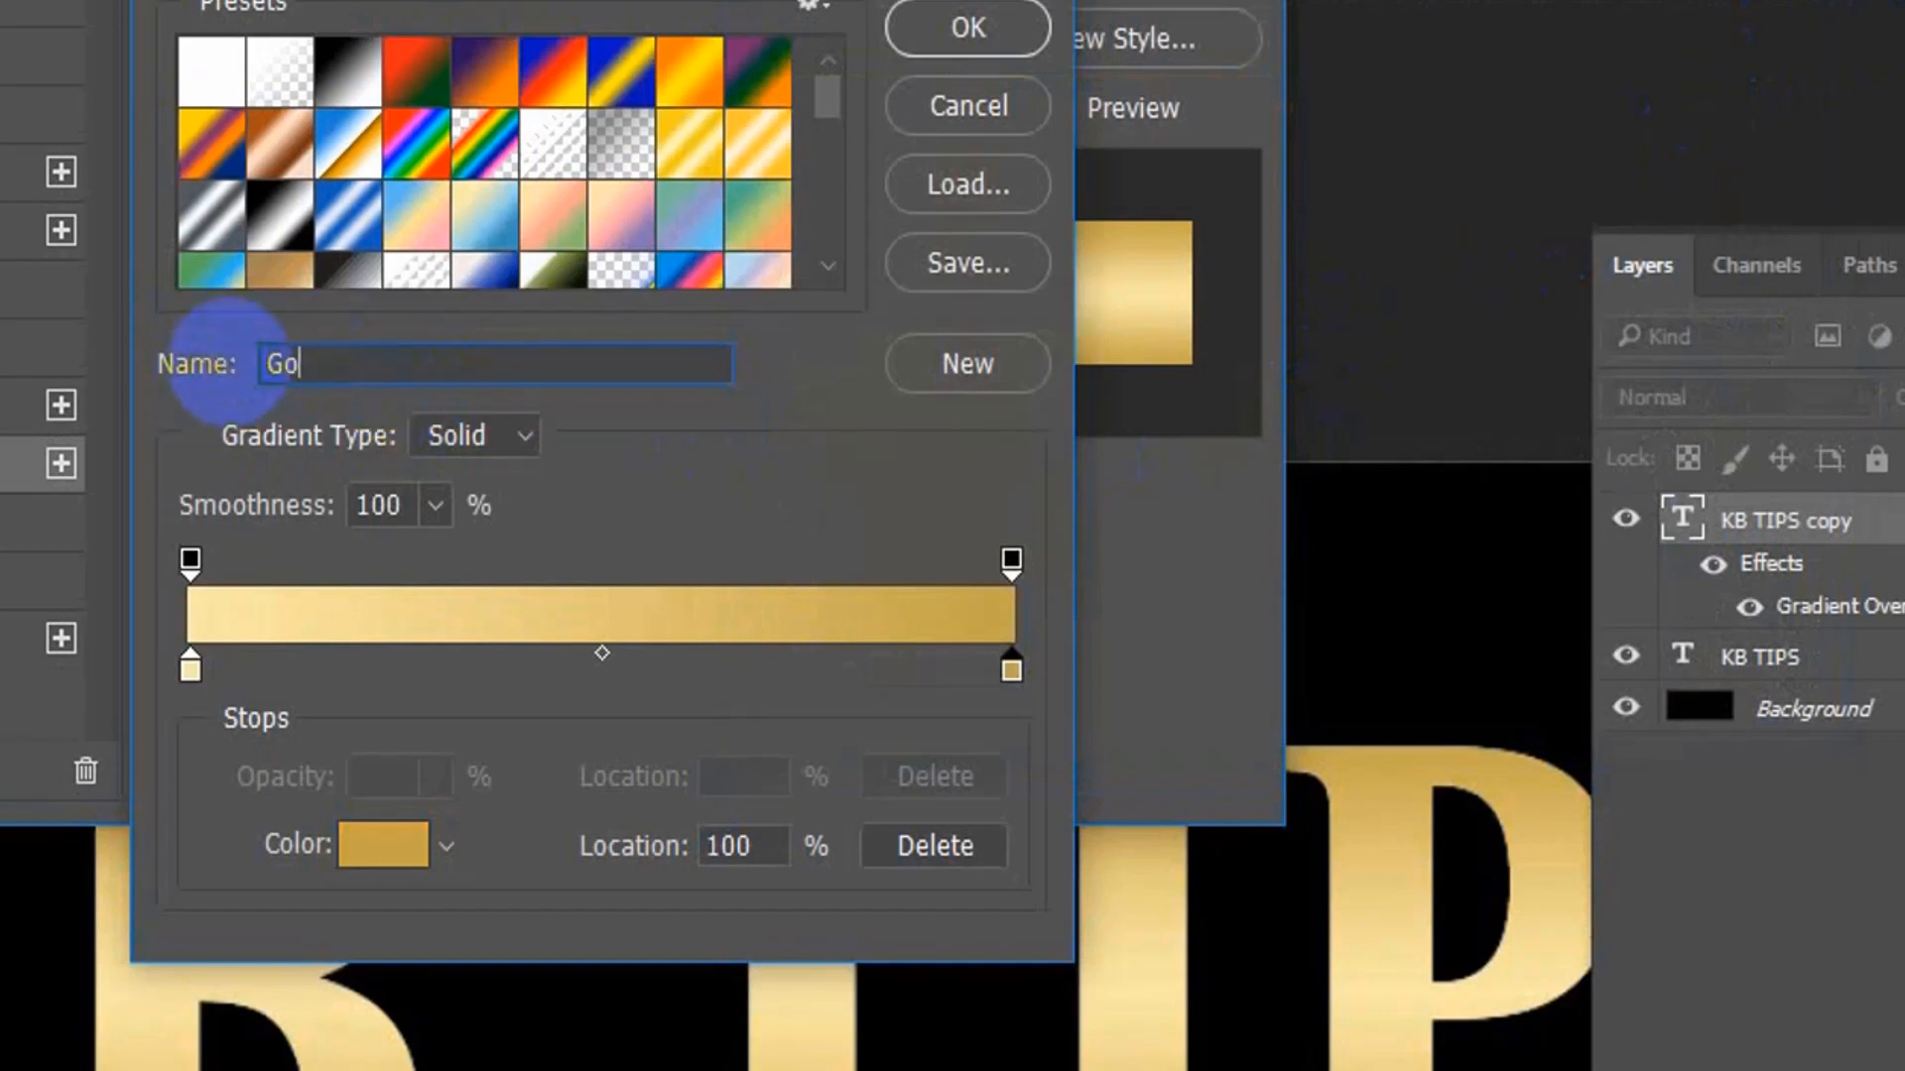
text(ld)
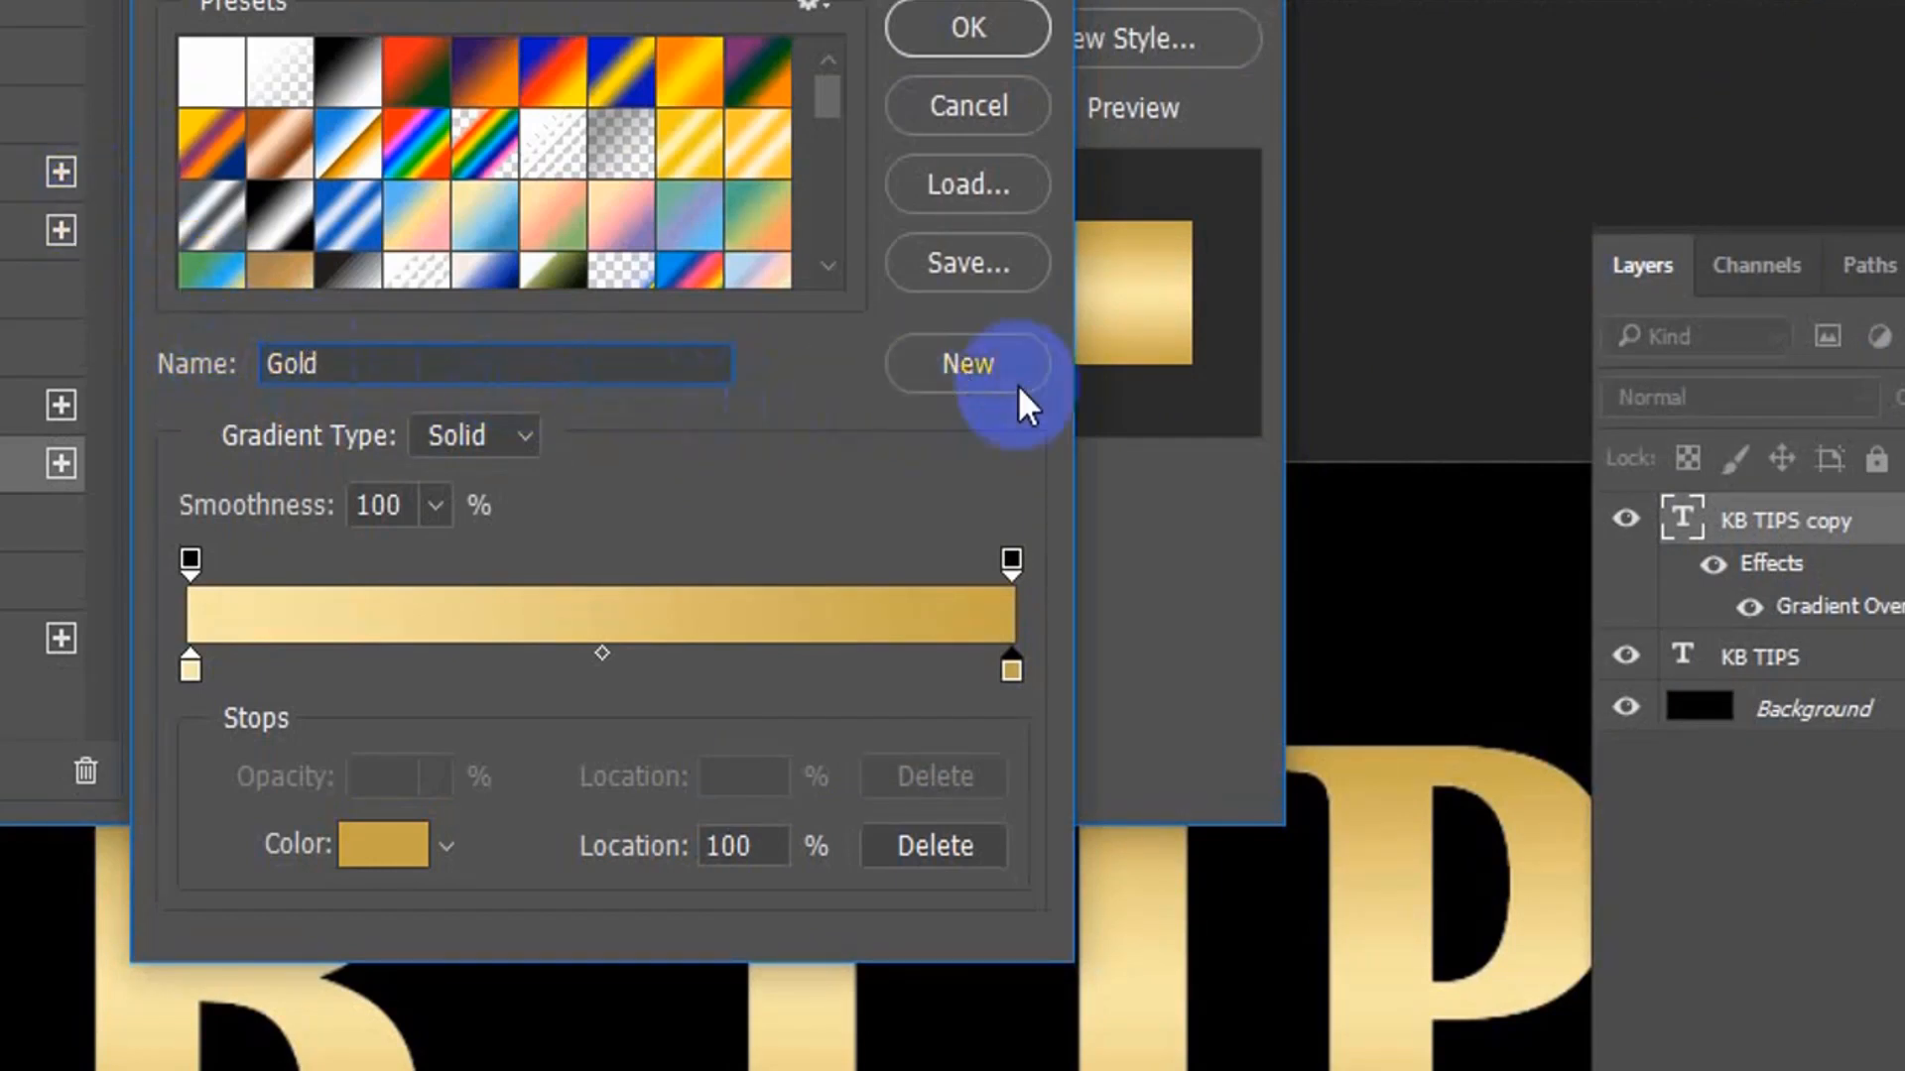
click(966, 373)
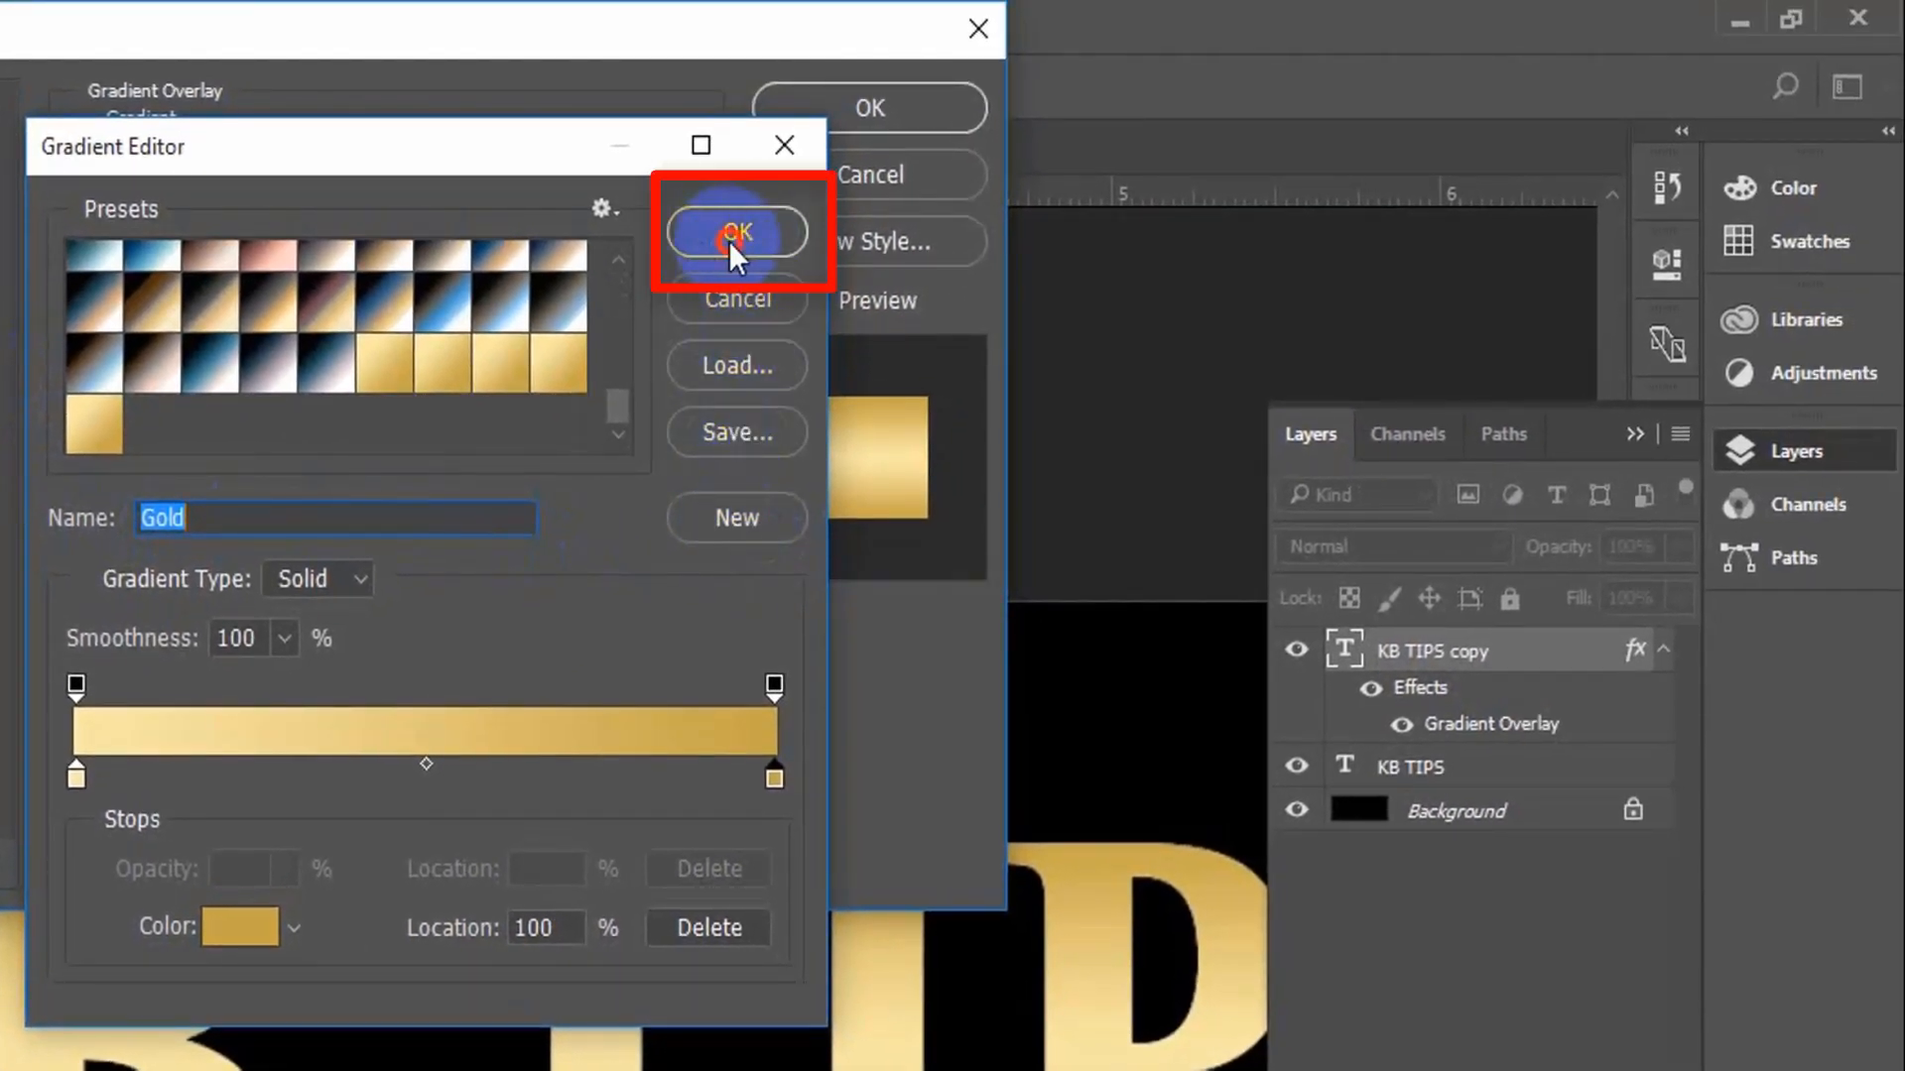
click(730, 238)
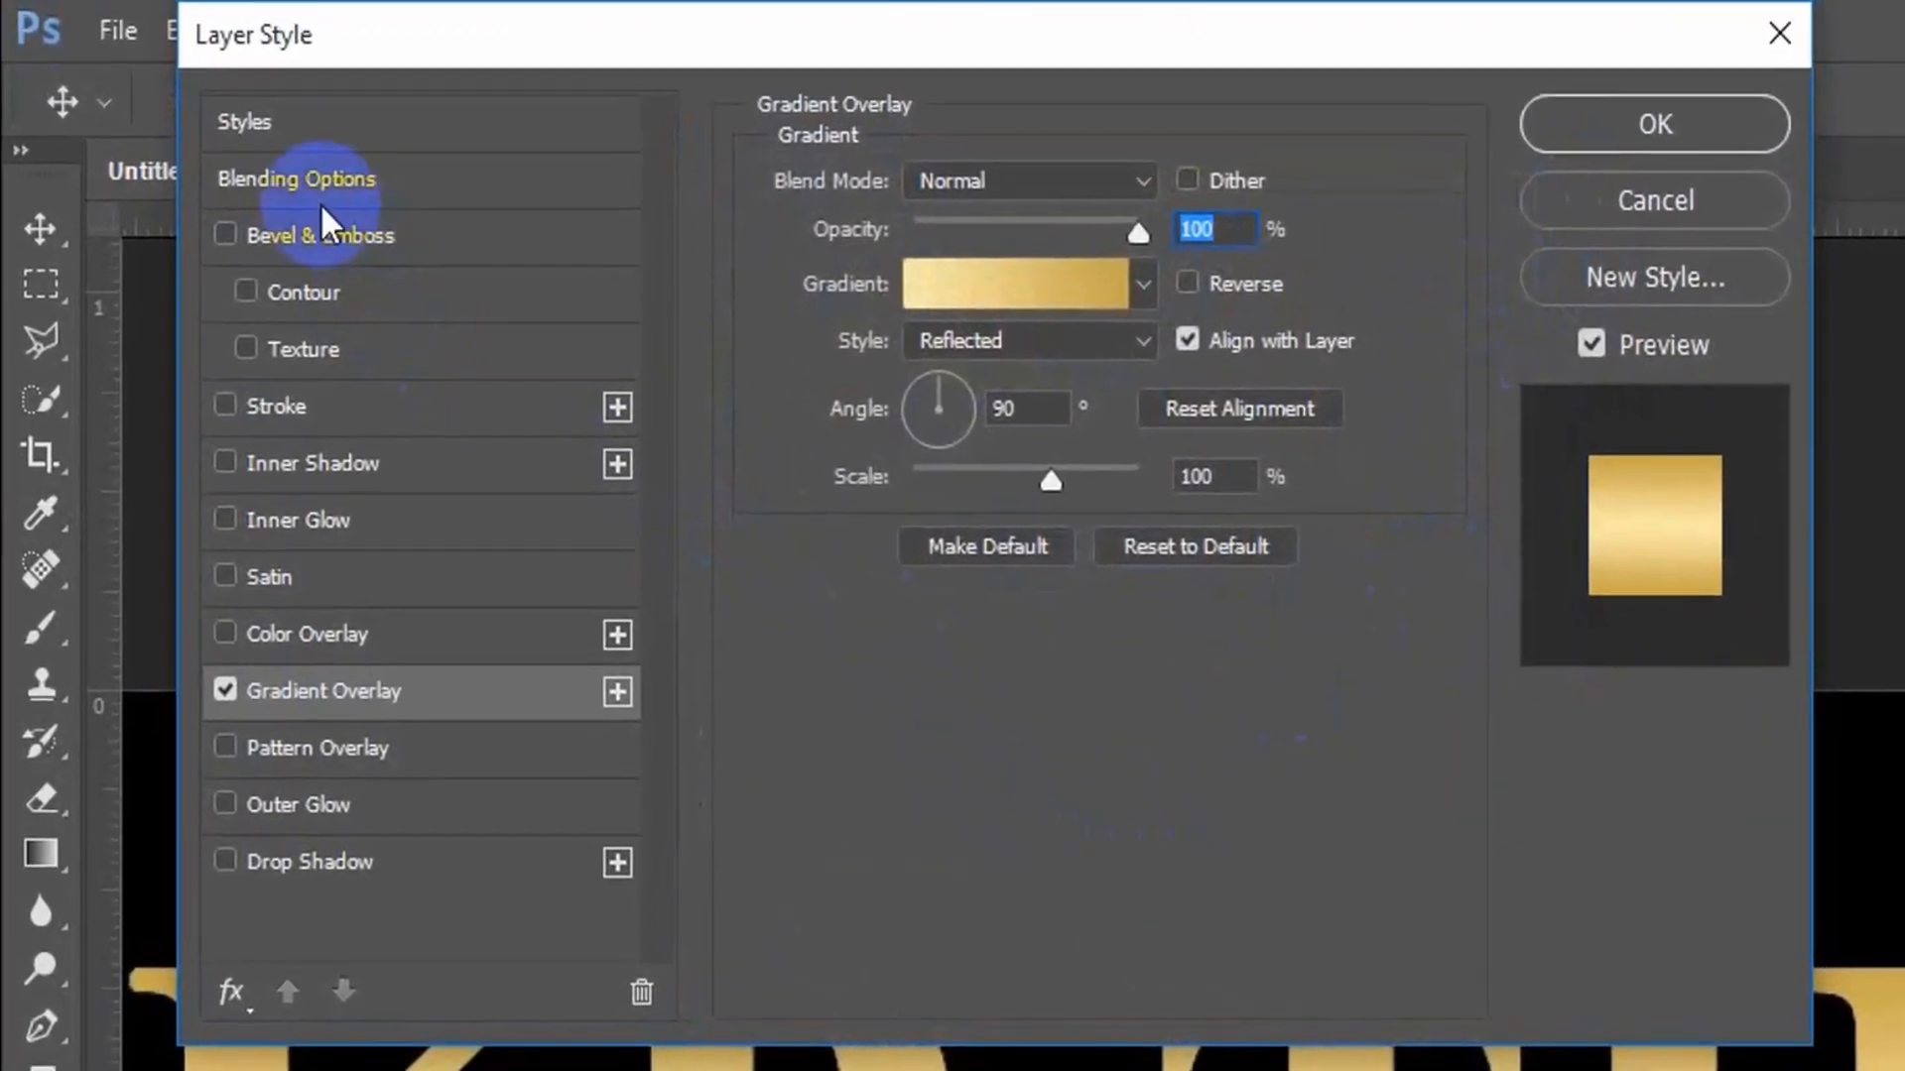
Add a Bevel & Emboss effect to the text copy with the Inner Bevel style and Chisel Hard technique.
click(278, 238)
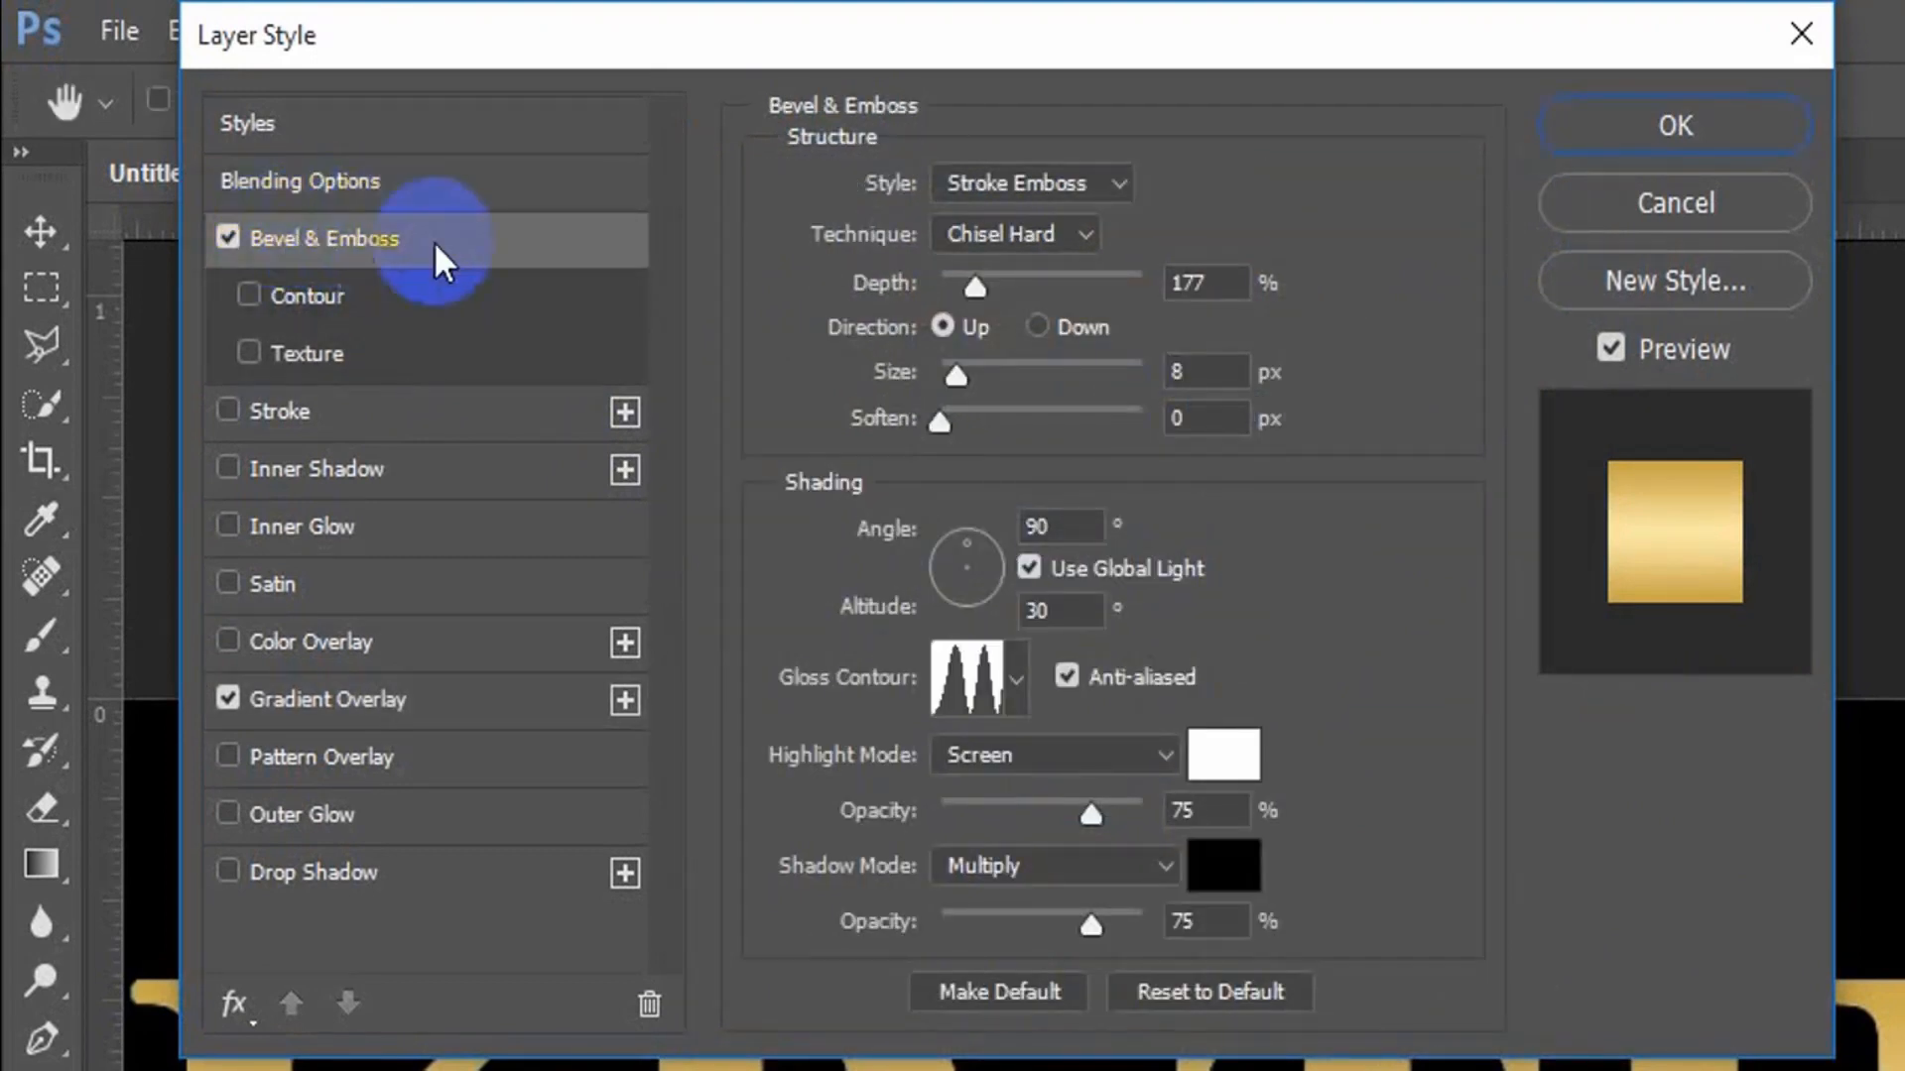
click(1062, 183)
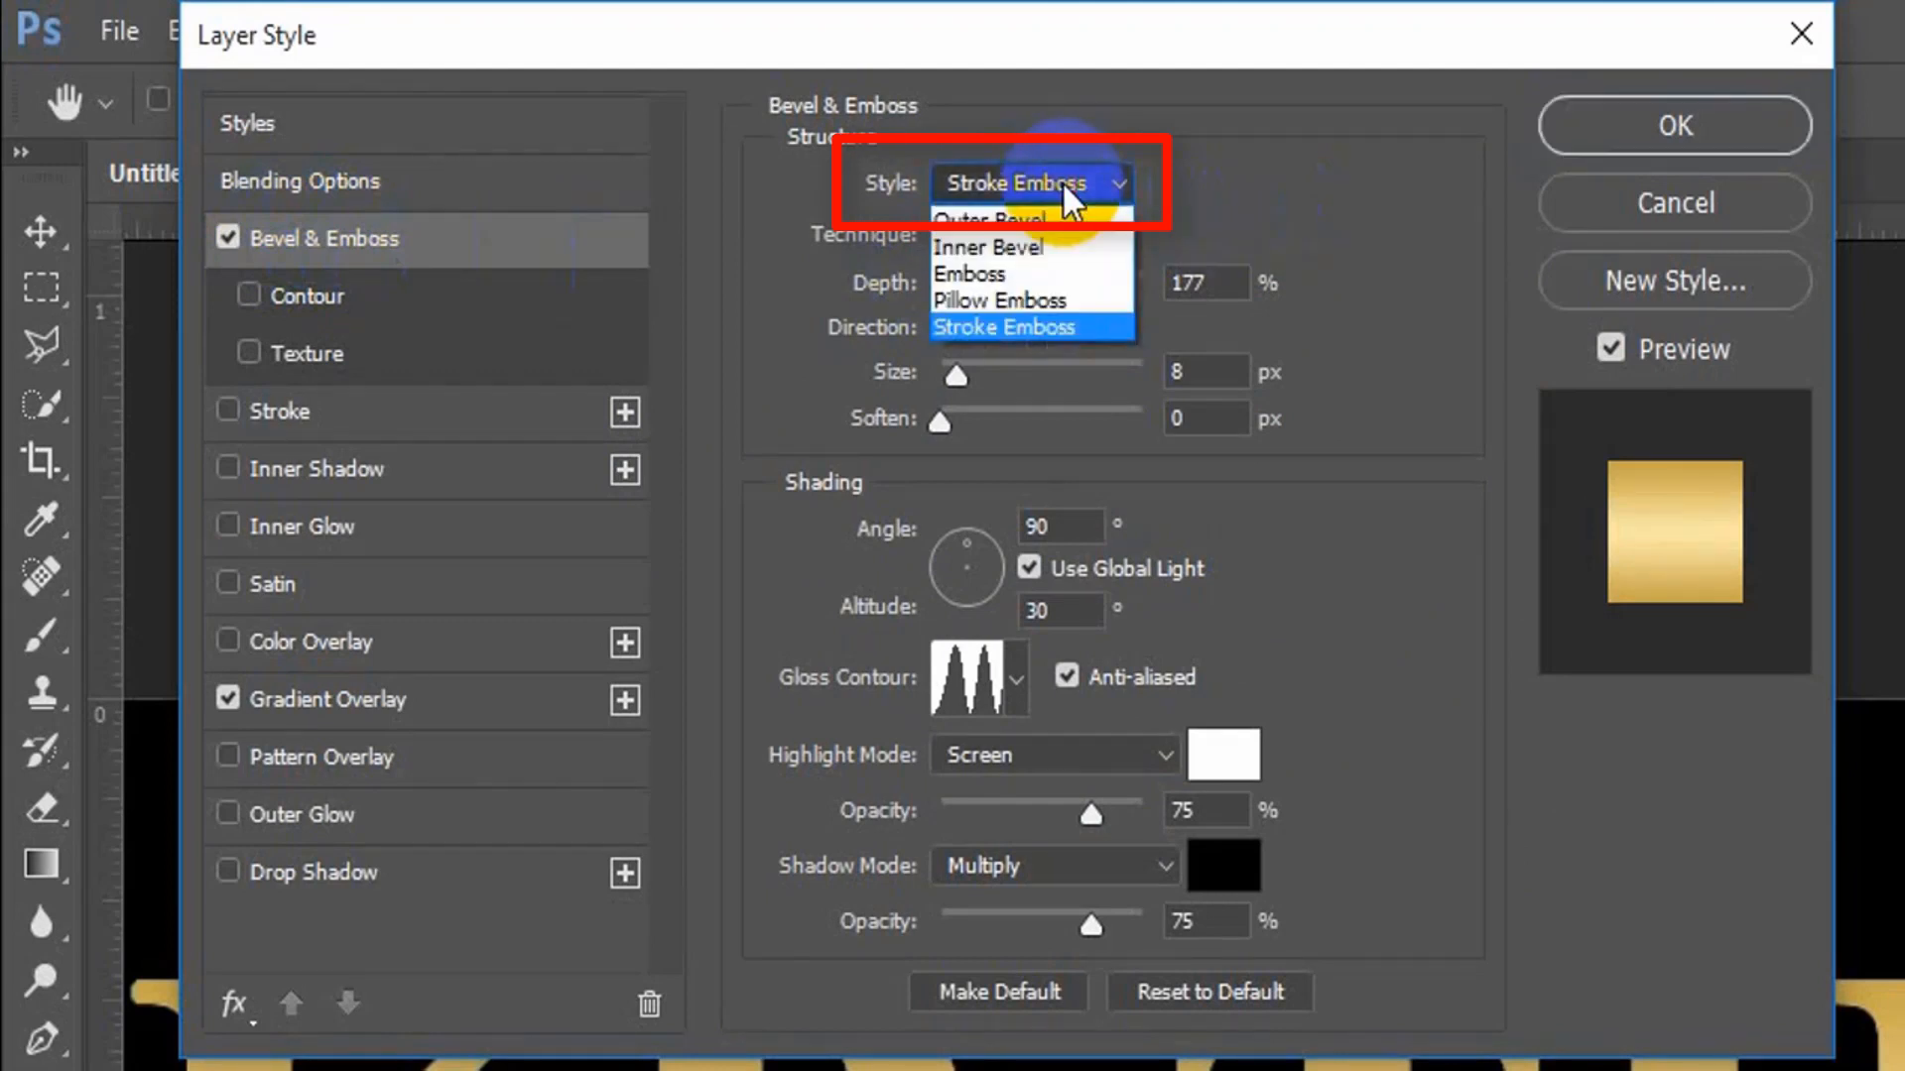
click(1002, 248)
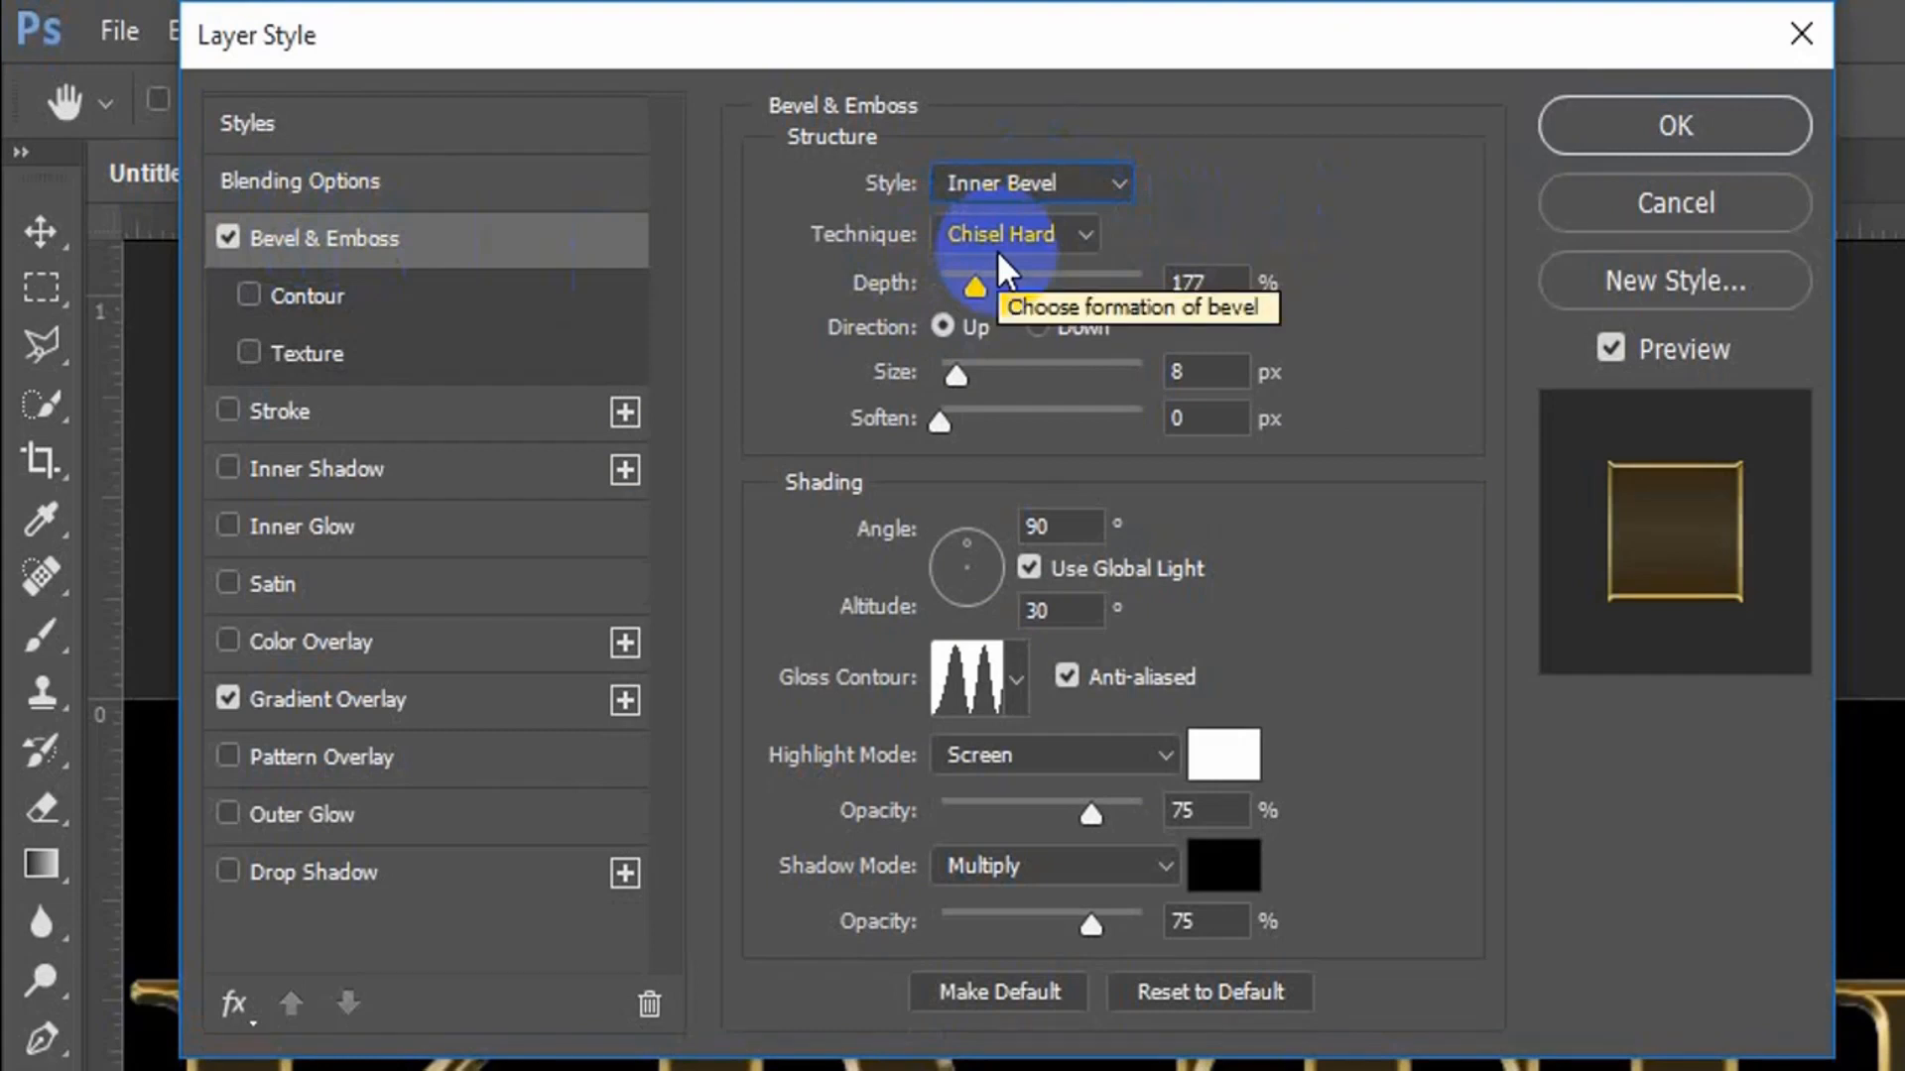
click(1000, 238)
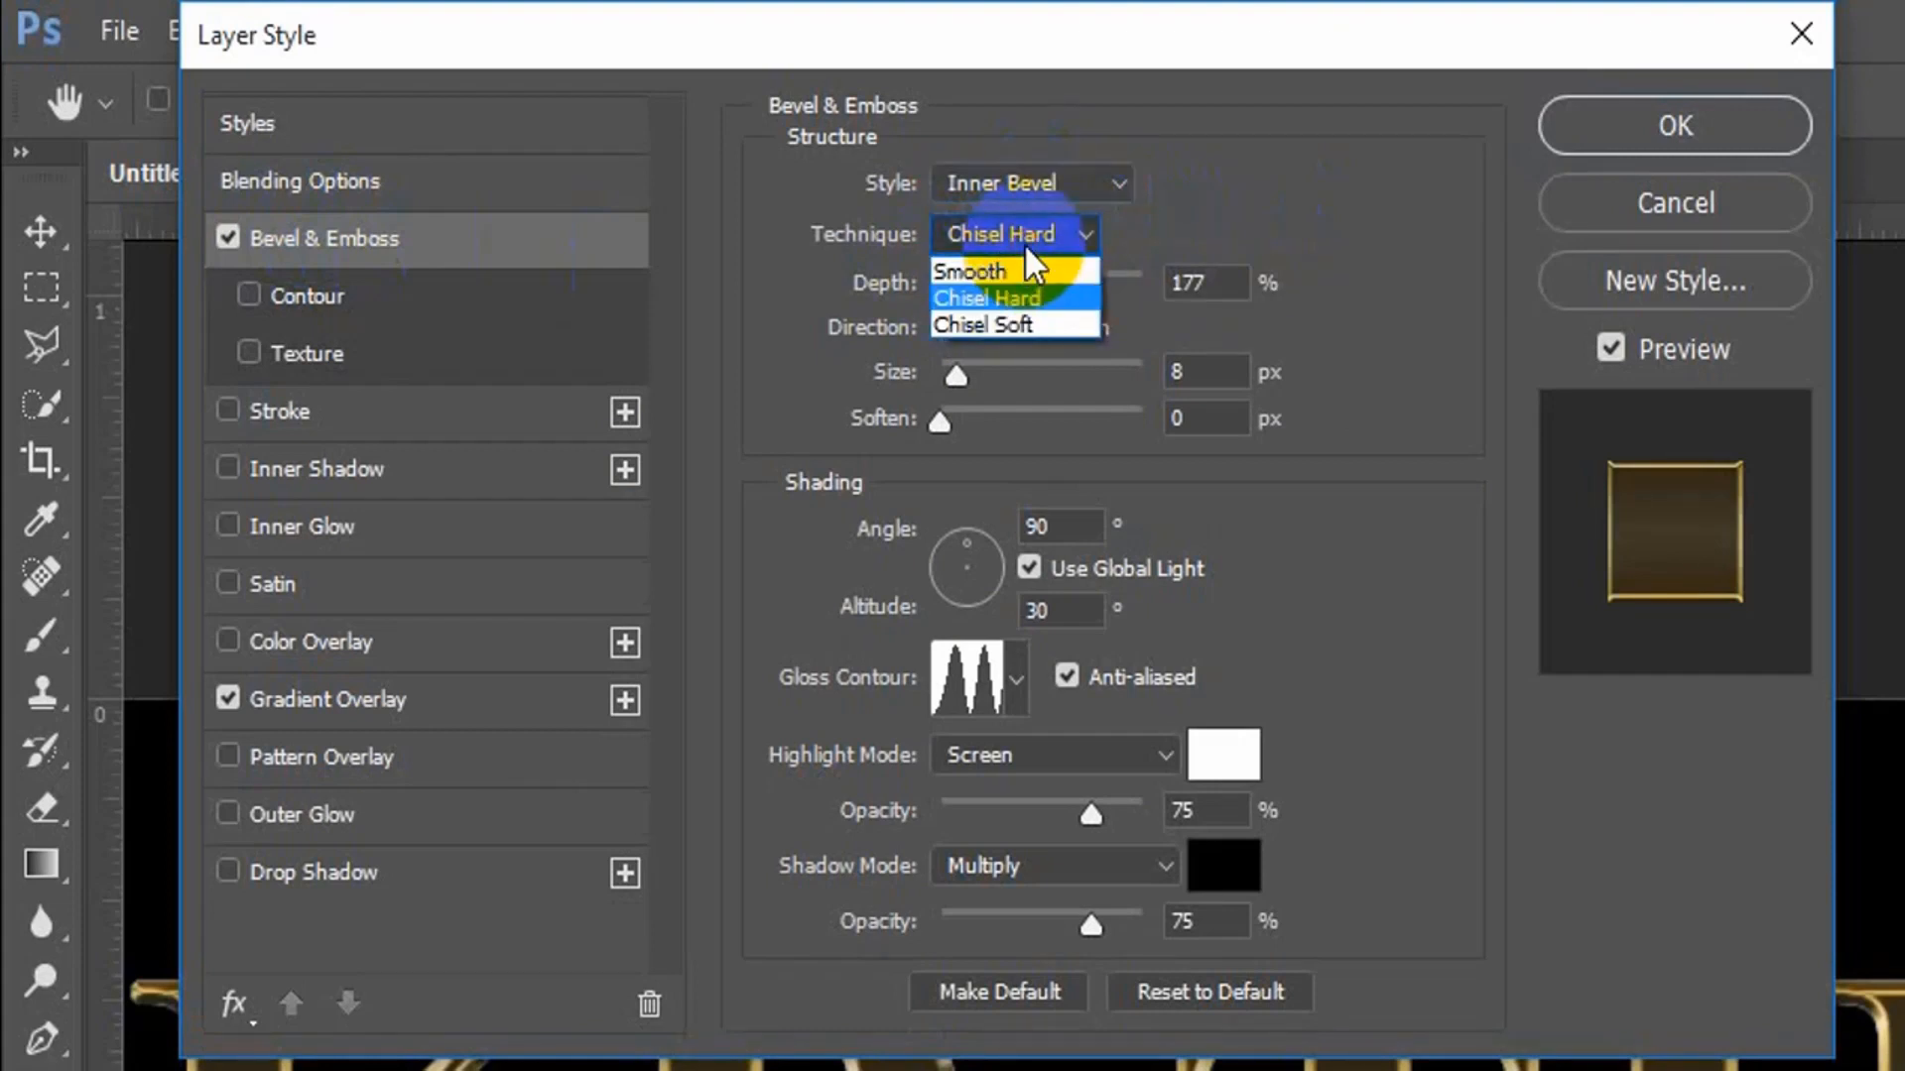
click(992, 300)
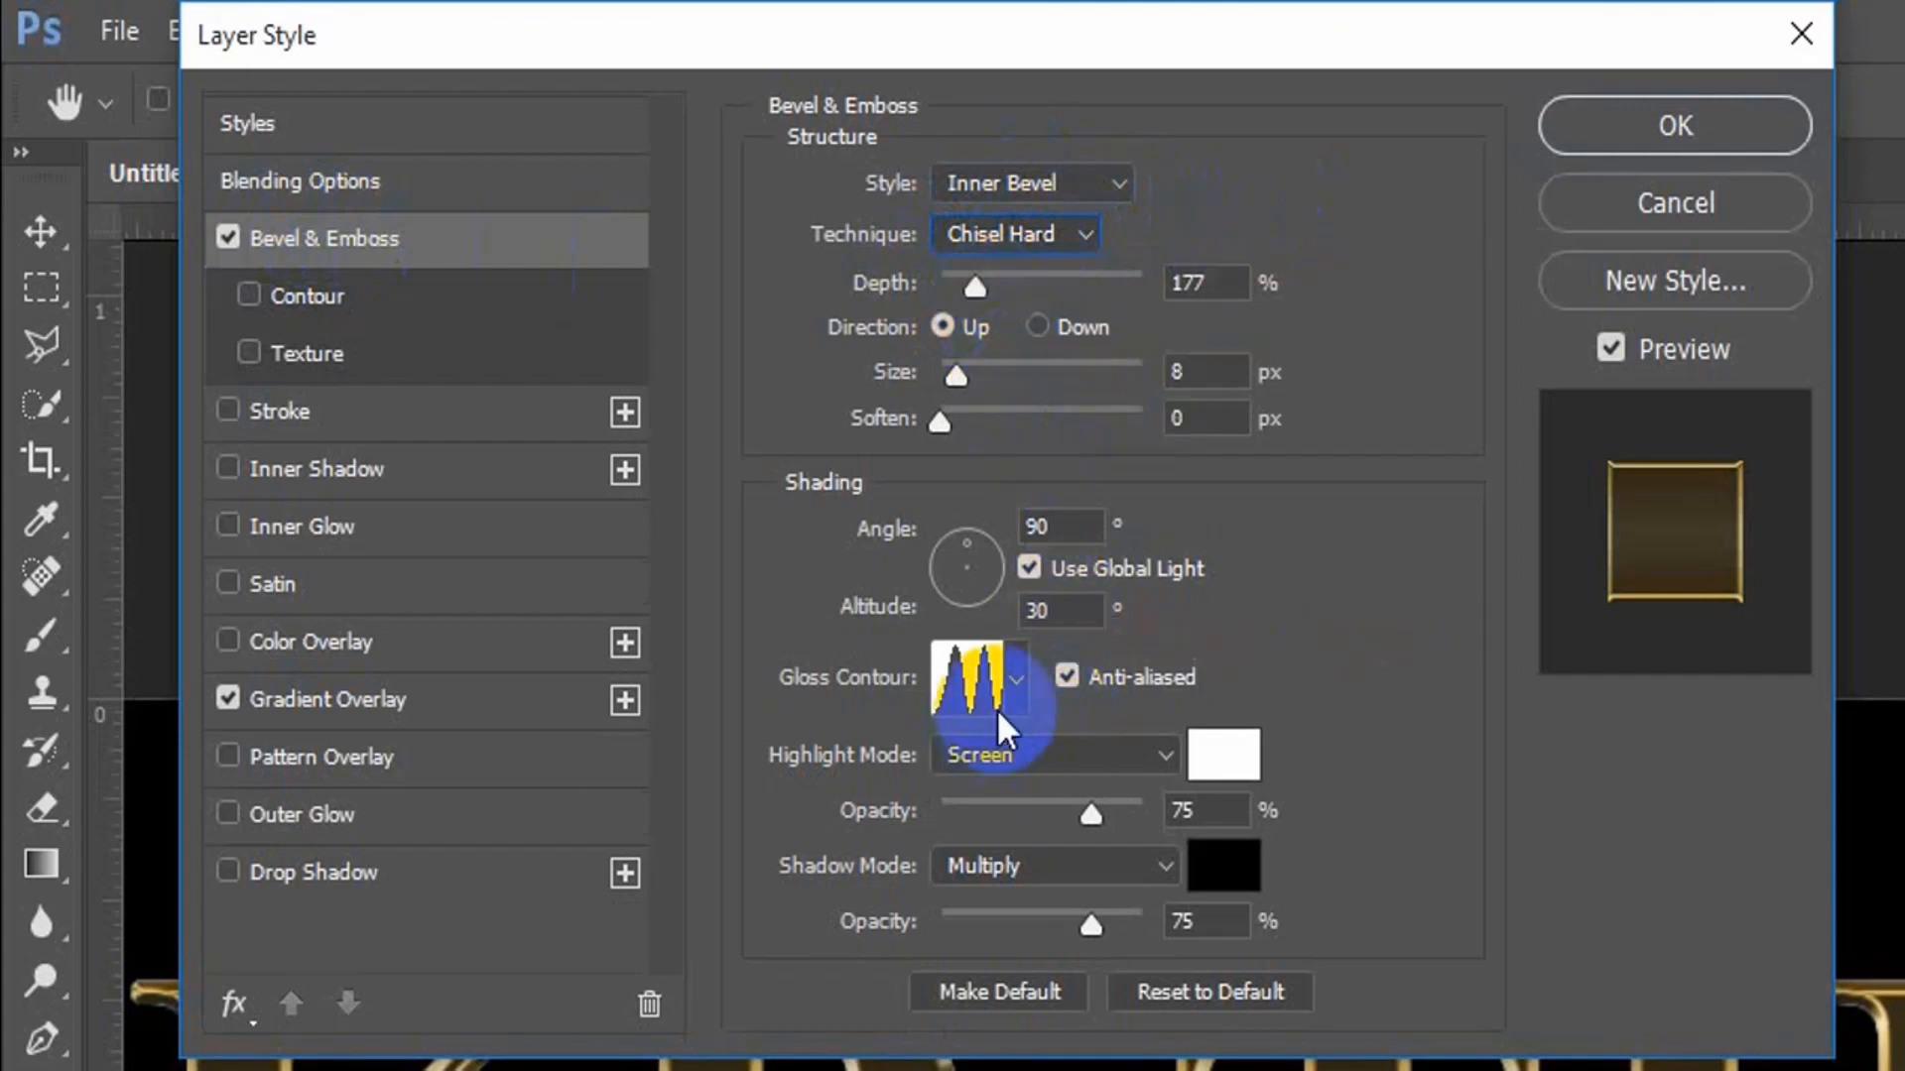
Choose the double-peaked ring gloss contour for the bevel and set its shading angle to 120°.
click(1014, 682)
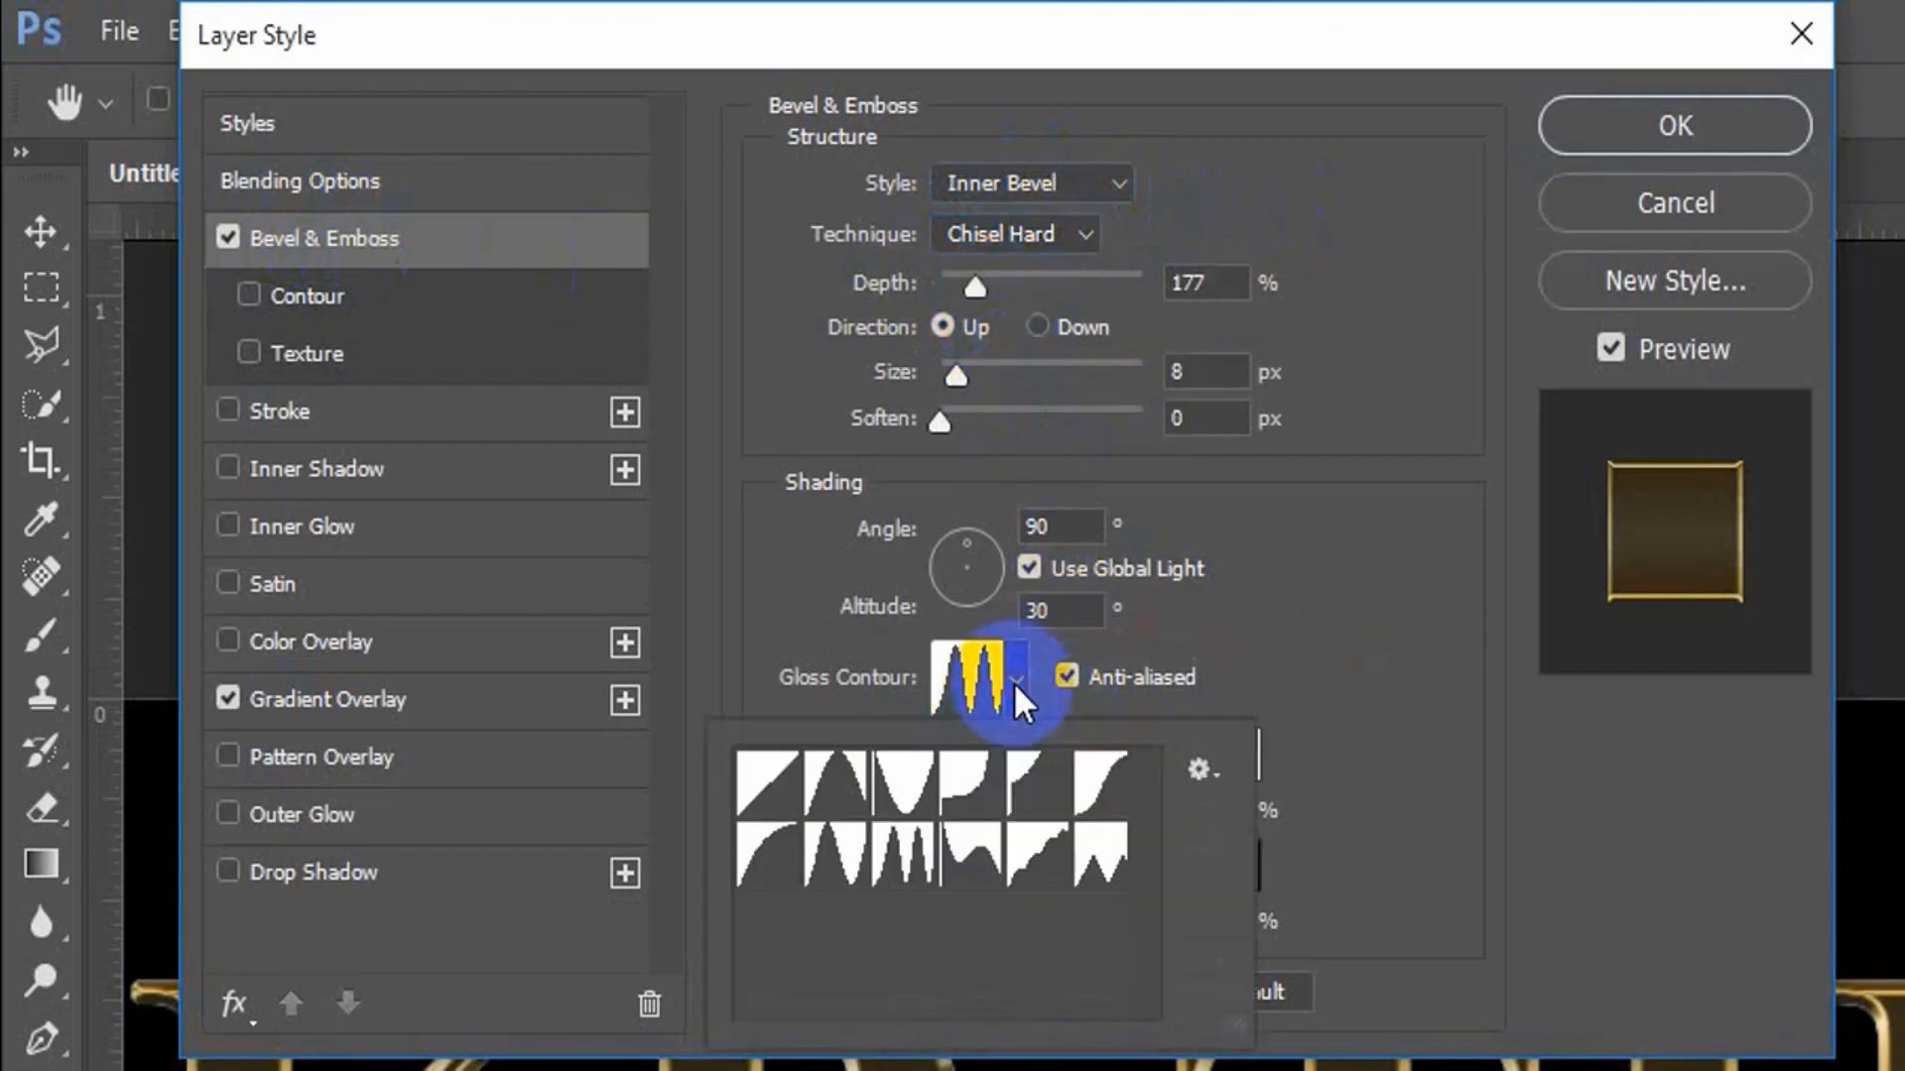
click(898, 855)
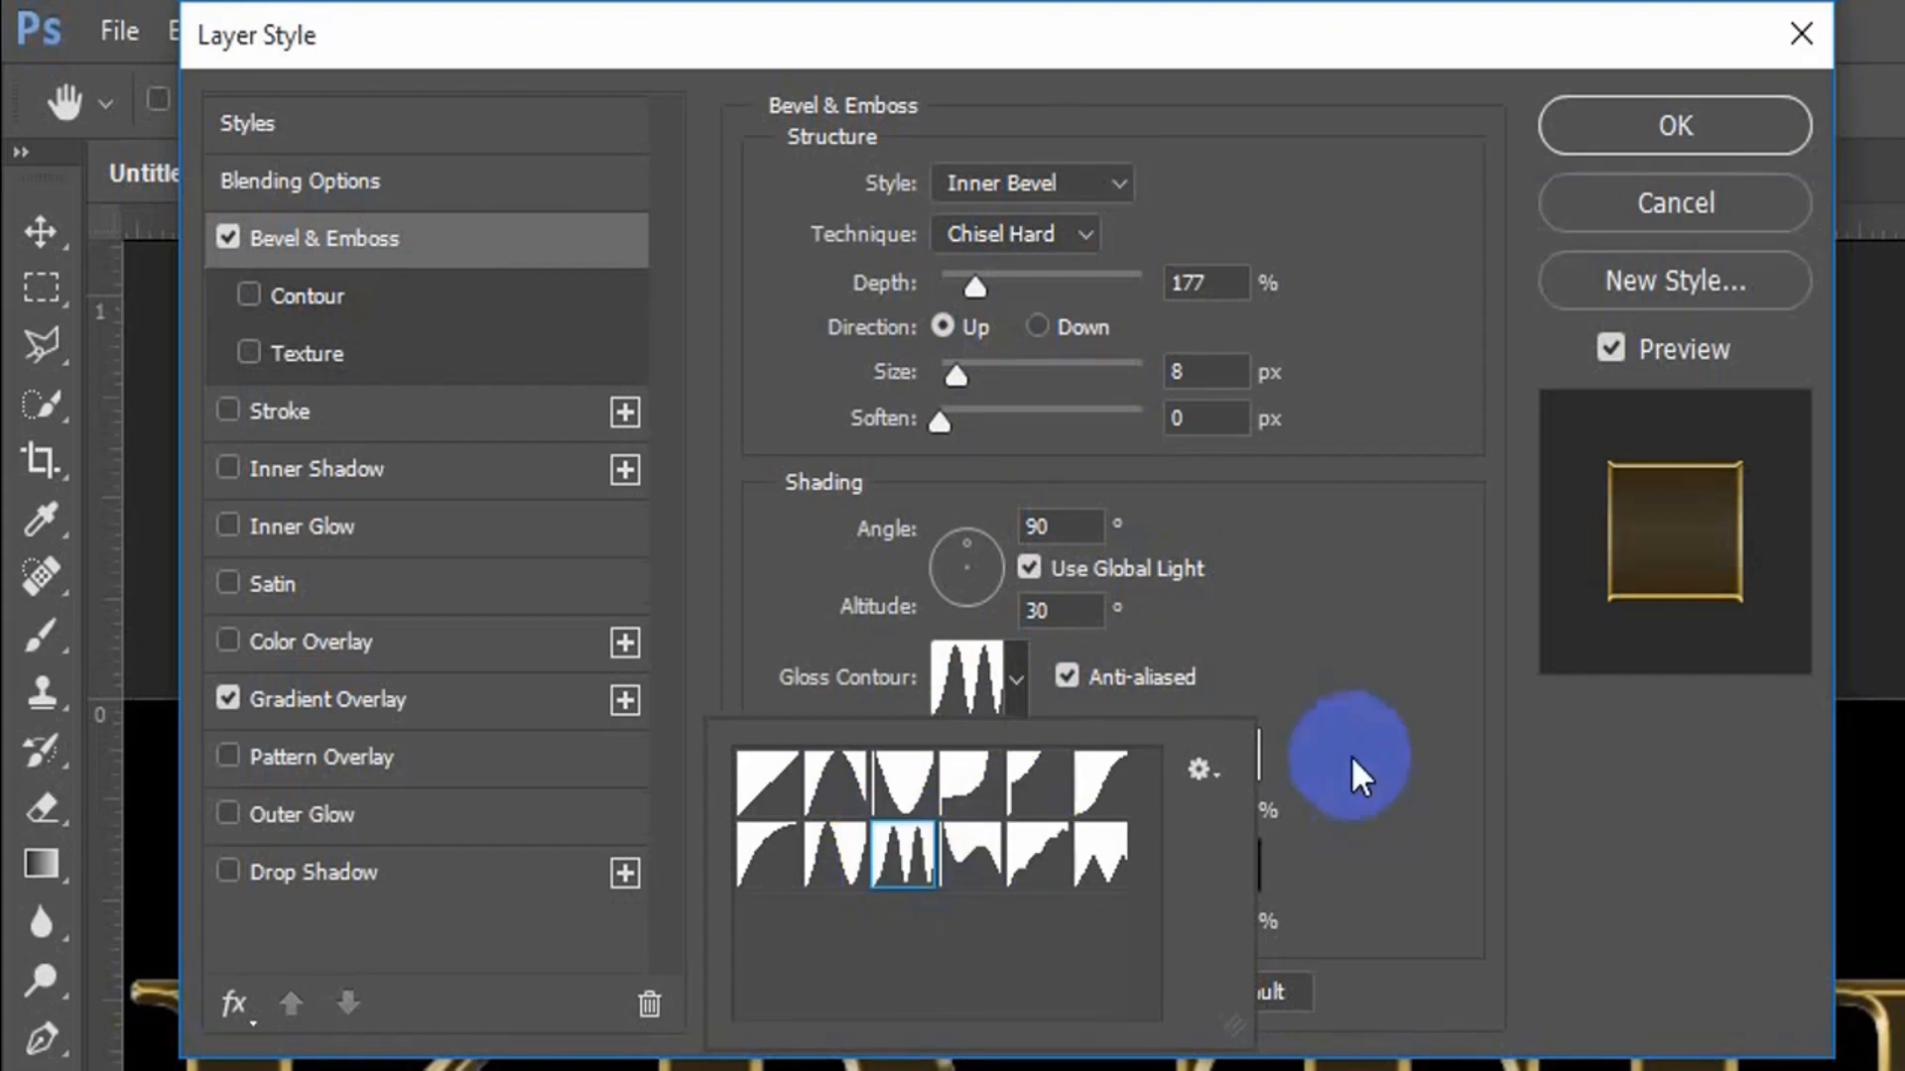
click(1346, 679)
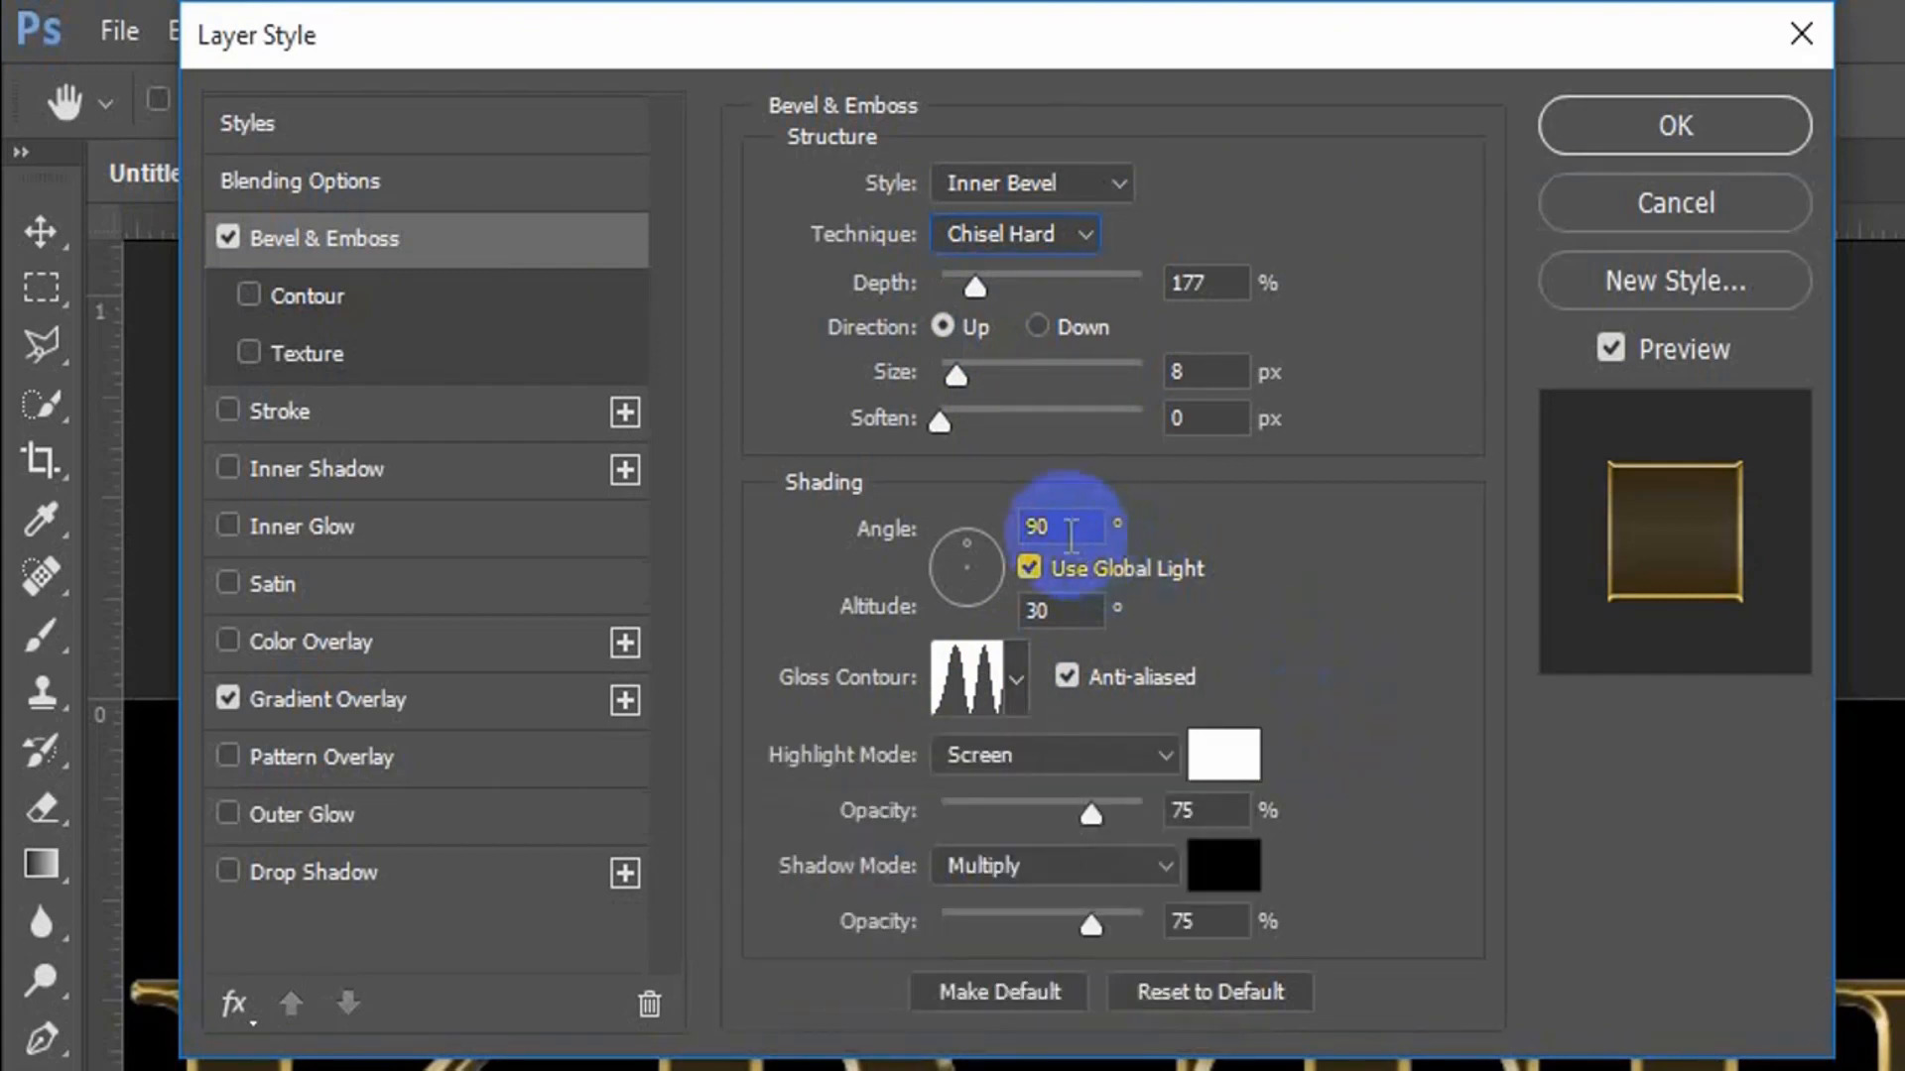
double_click(1047, 527)
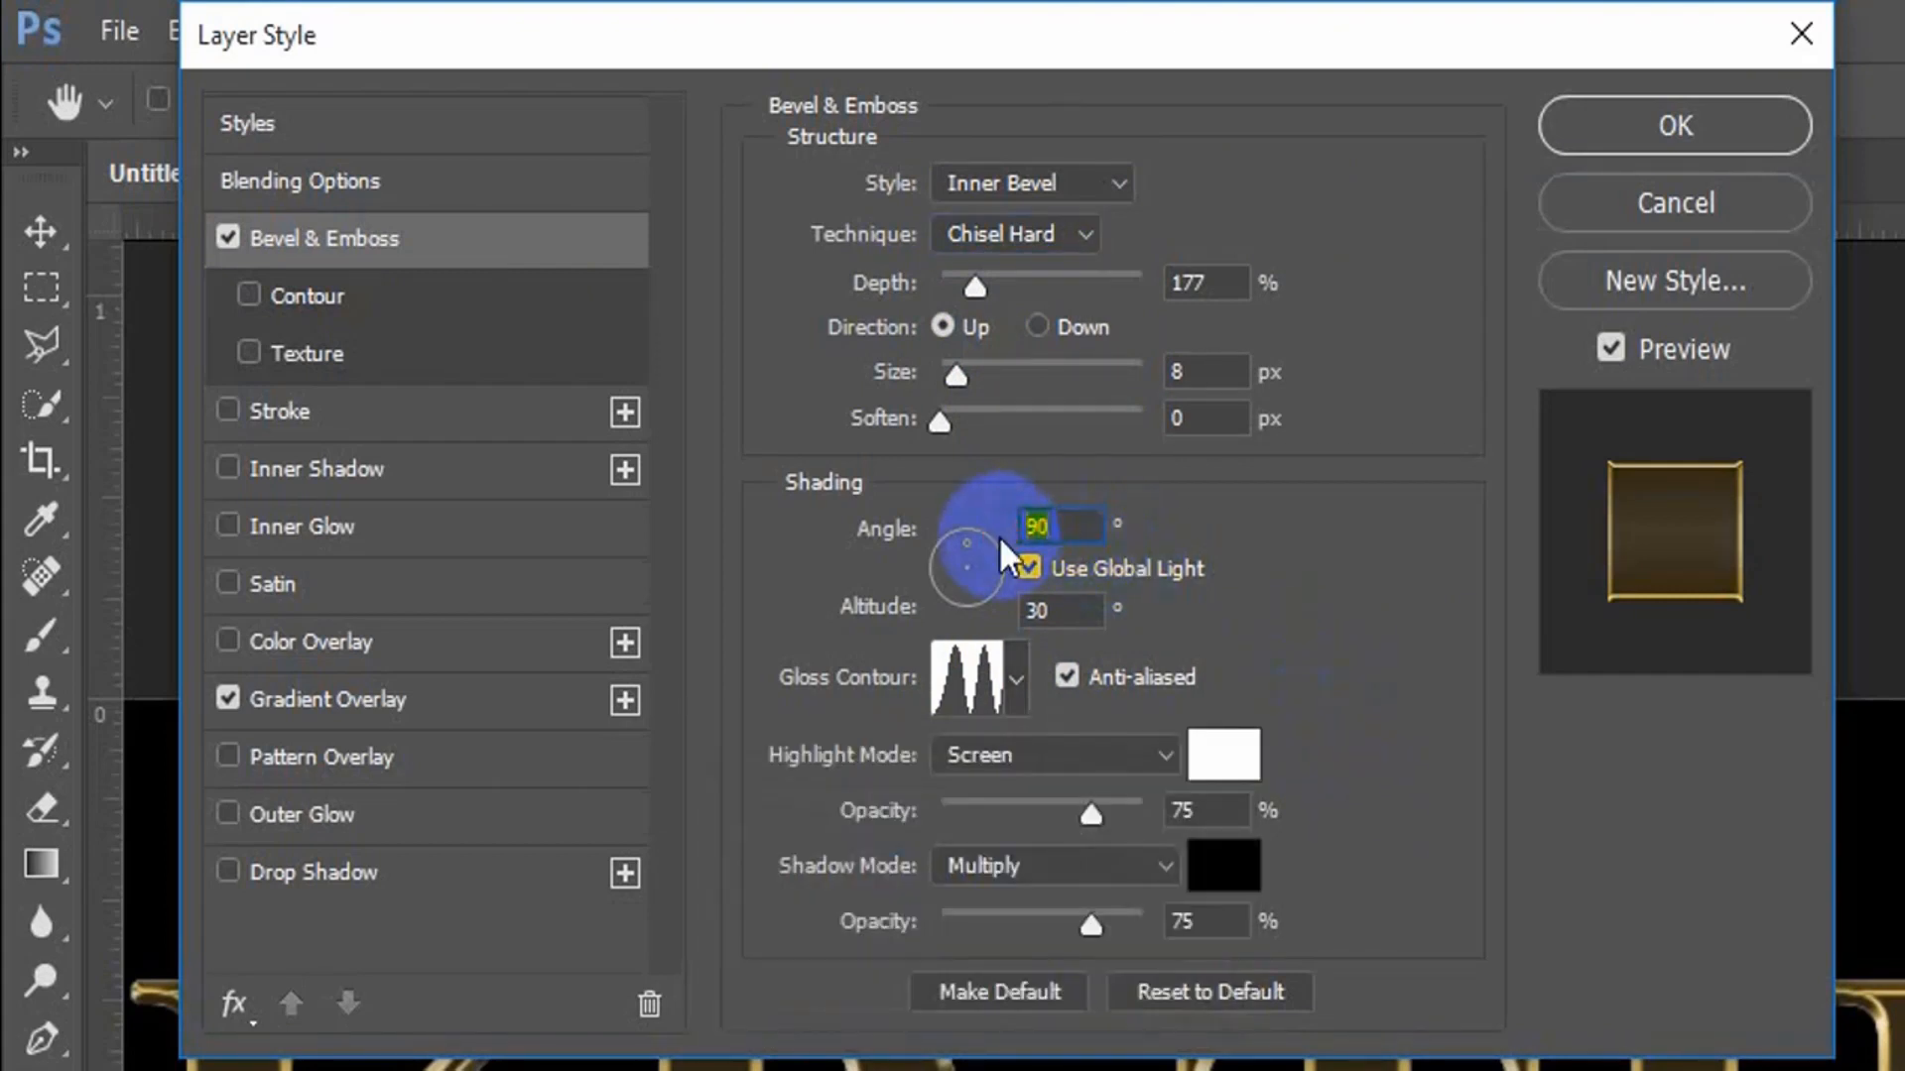
text(120)
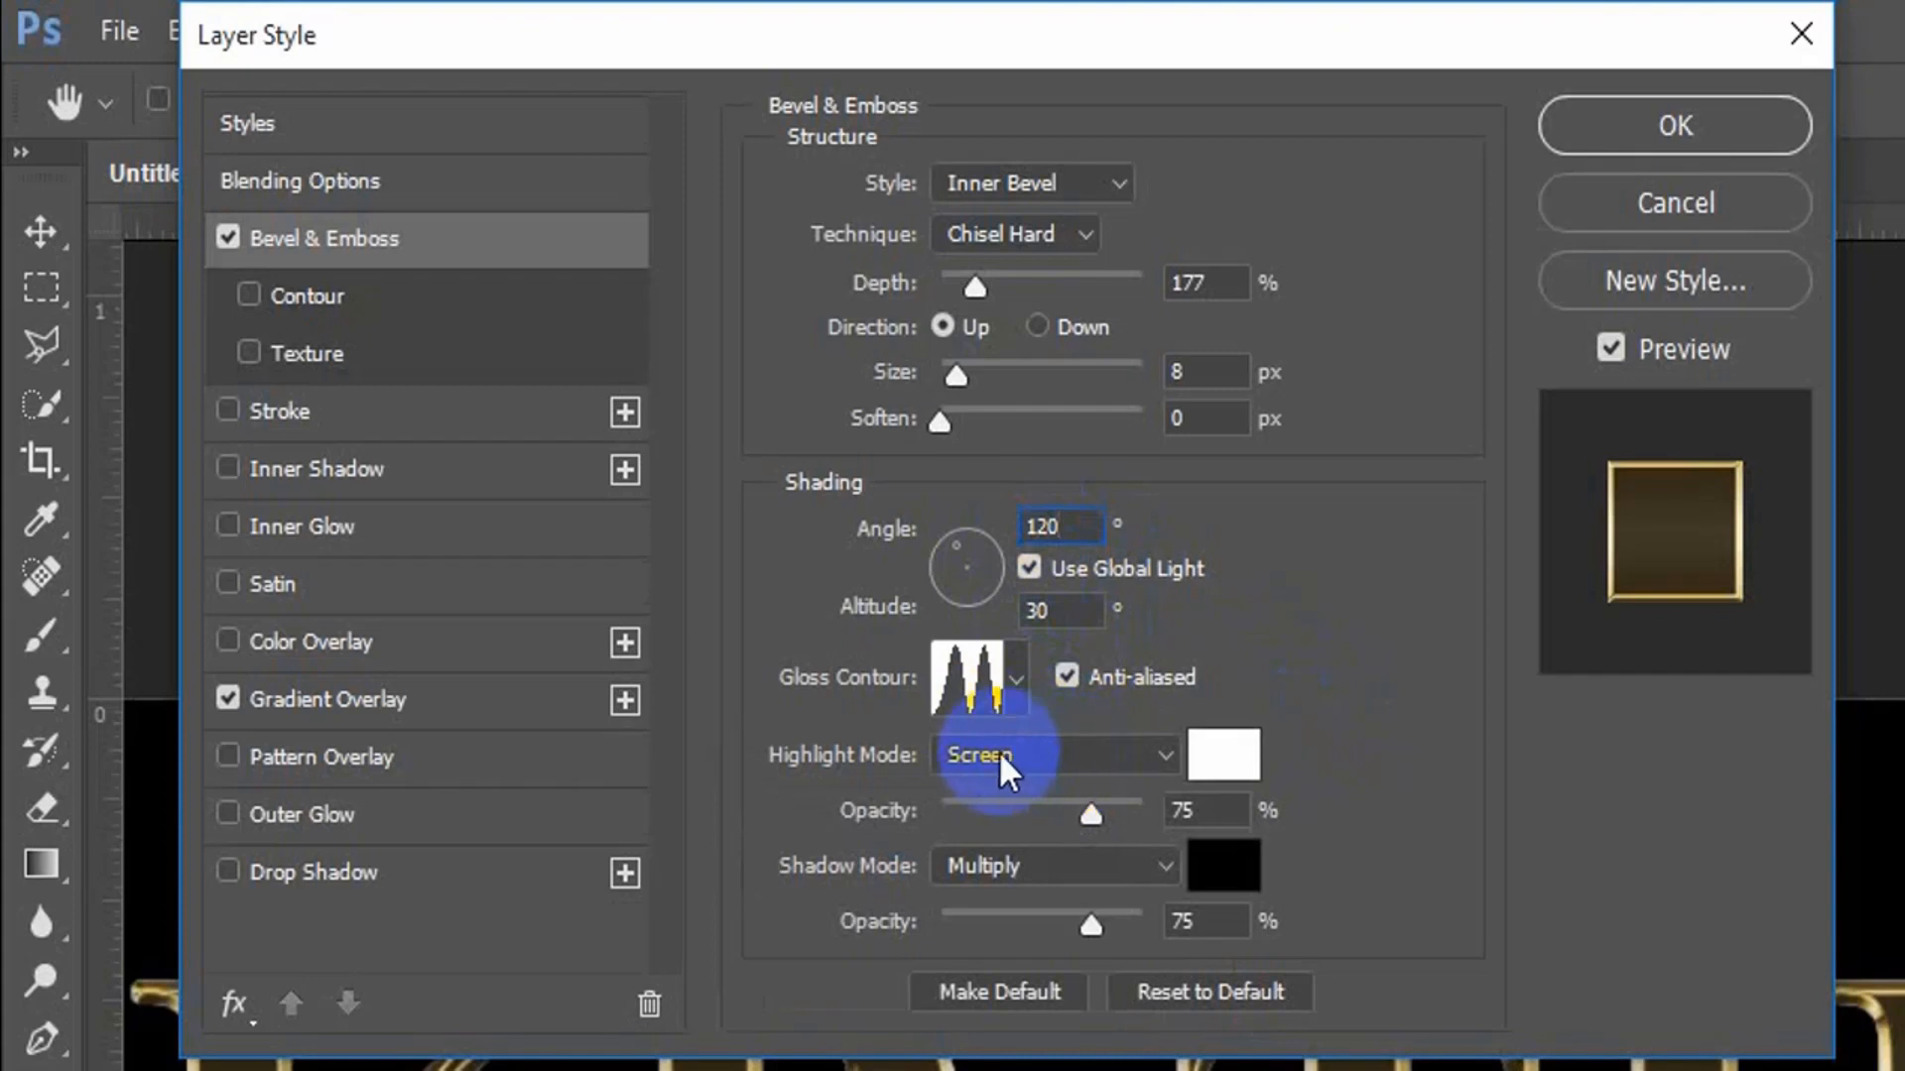
Set both the highlight opacity and the shadow opacity of the bevel to 75%.
click(1228, 819)
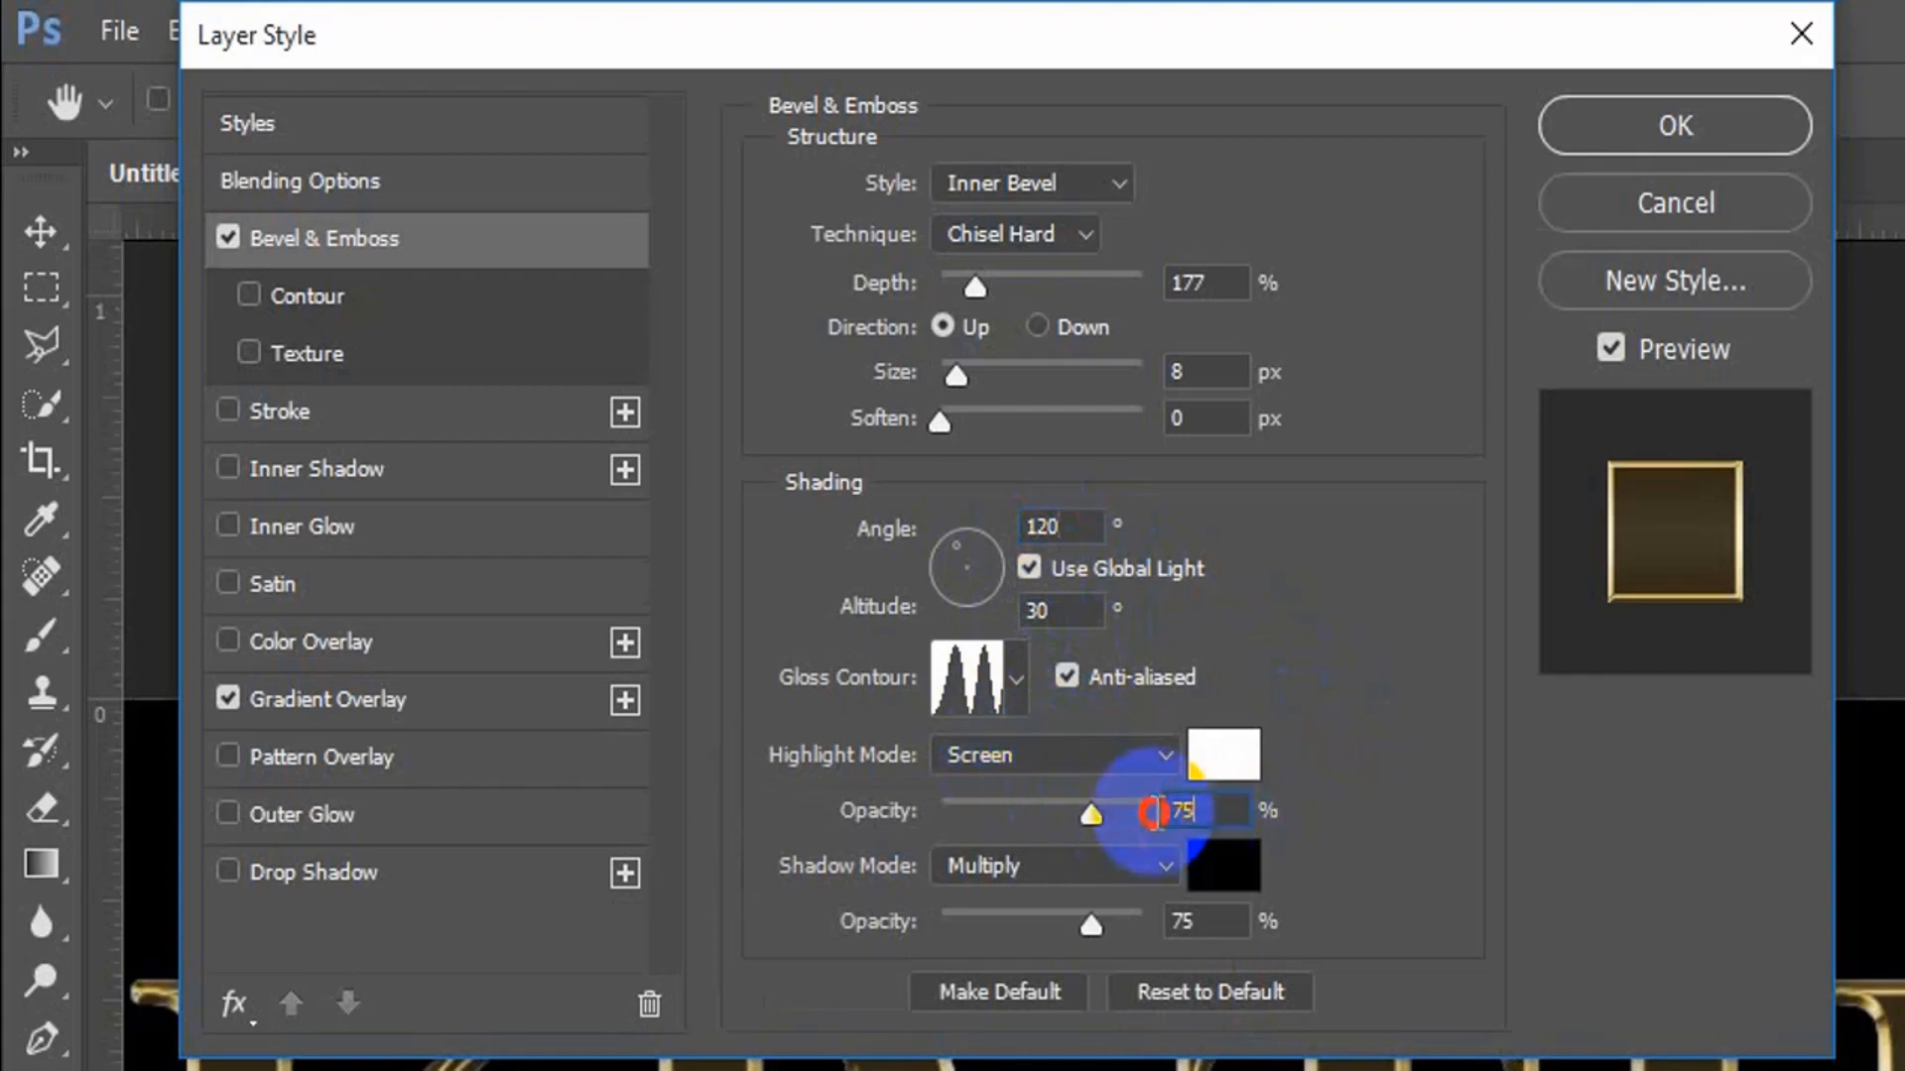
text(75)
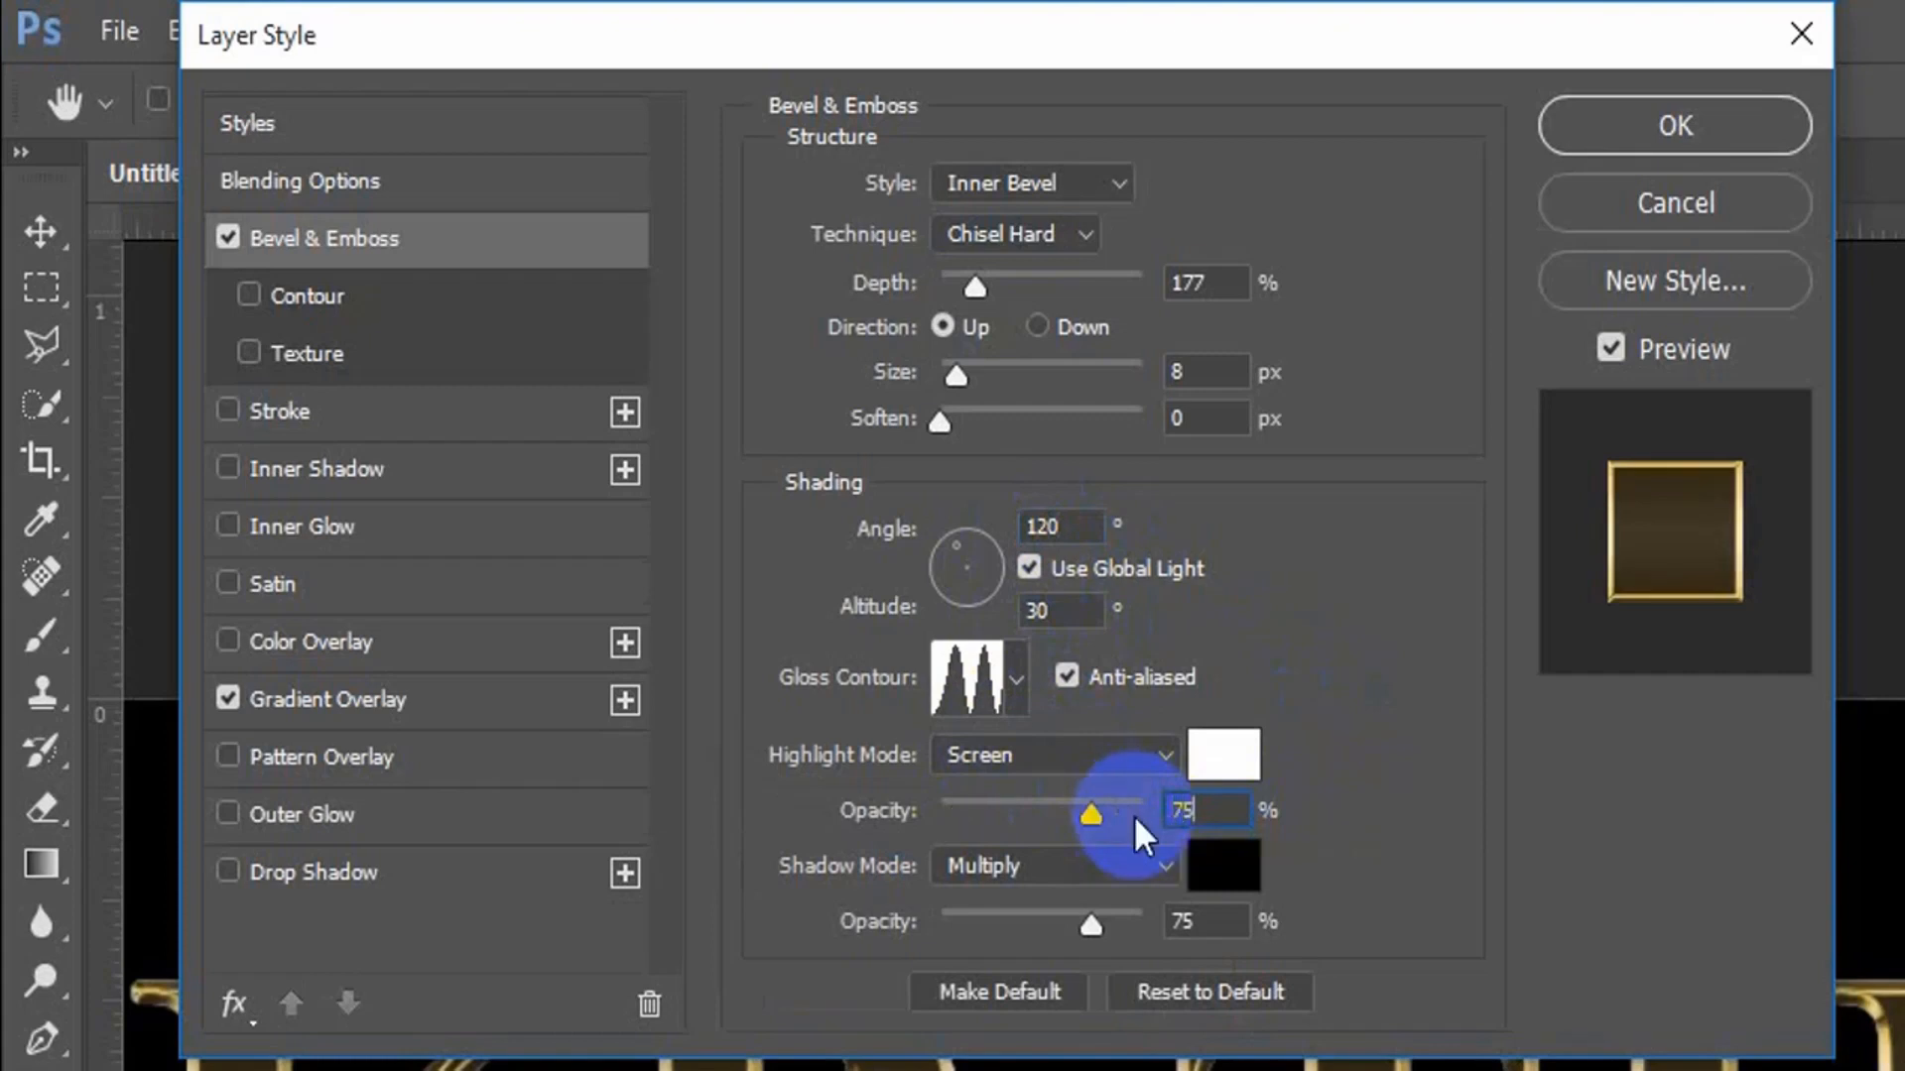
click(1202, 922)
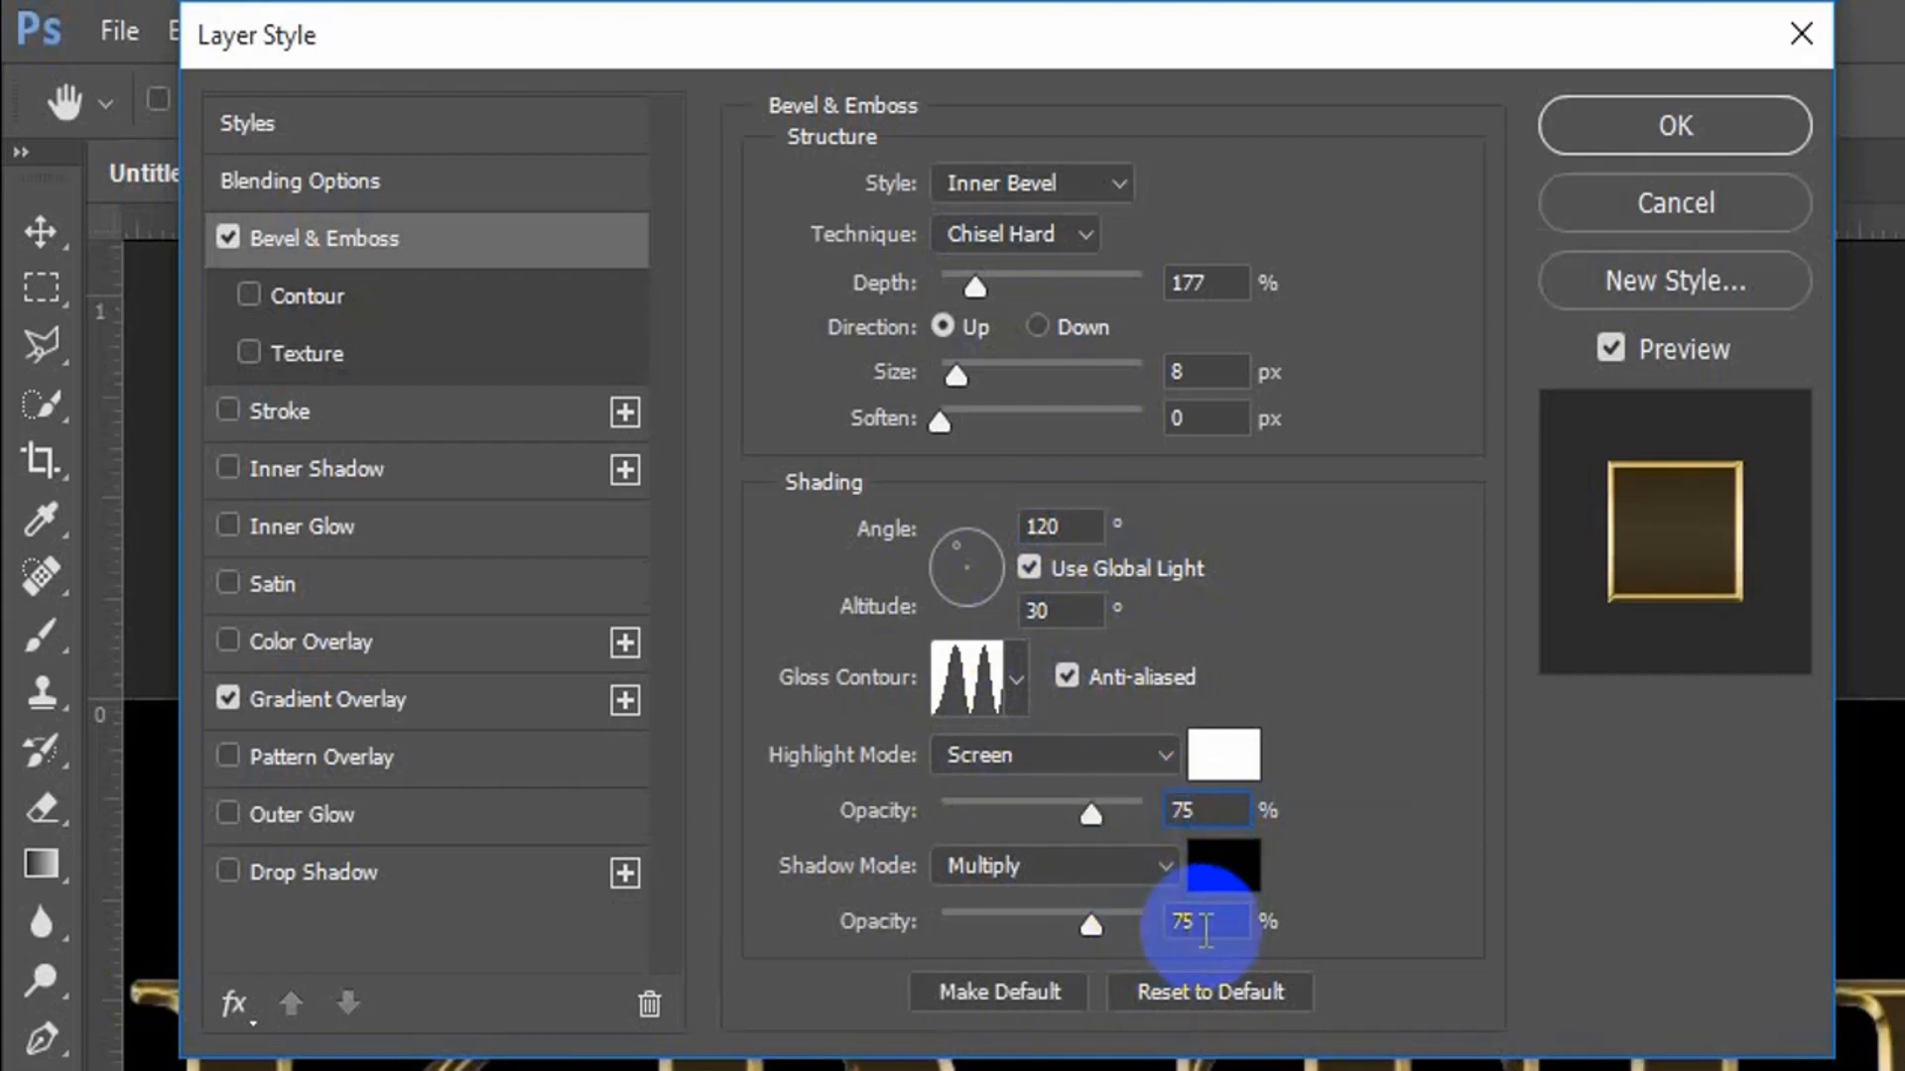
text(75)
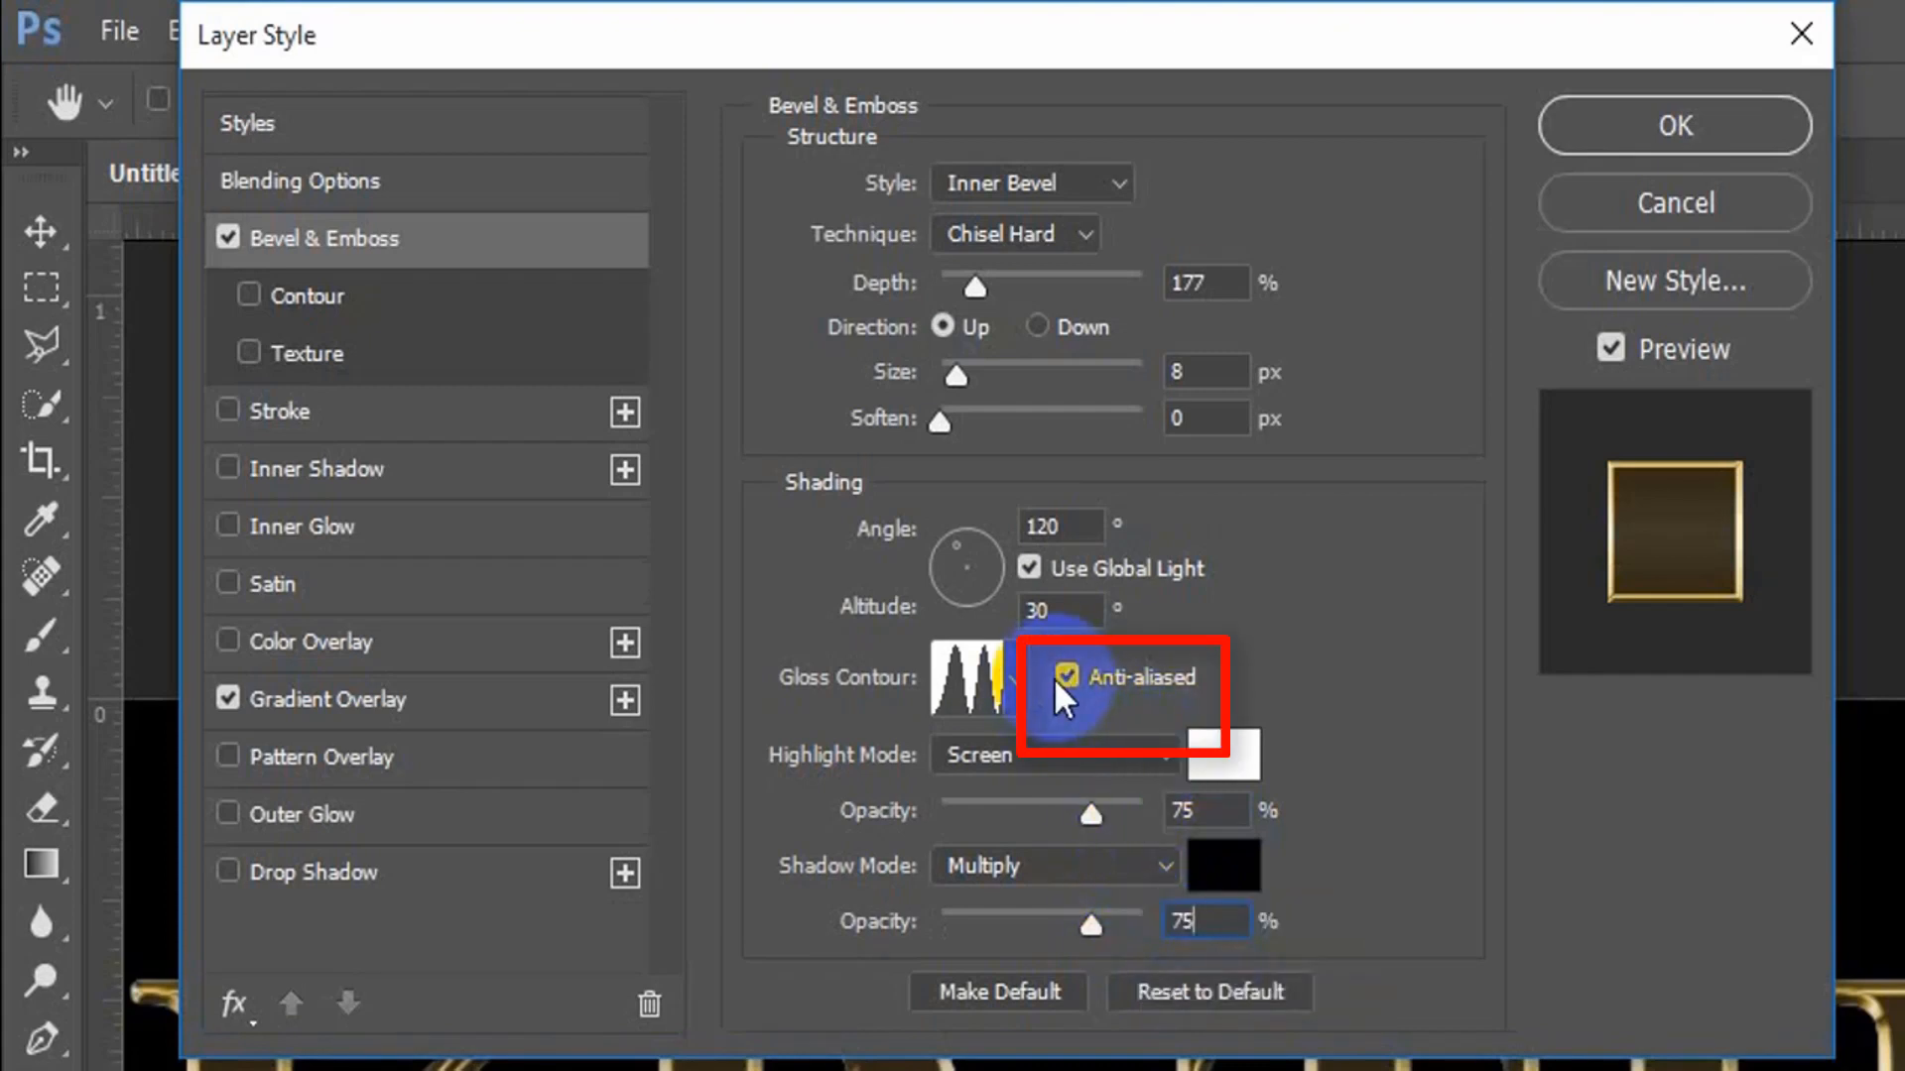
Increase the bevel size to 114 px.
click(1197, 374)
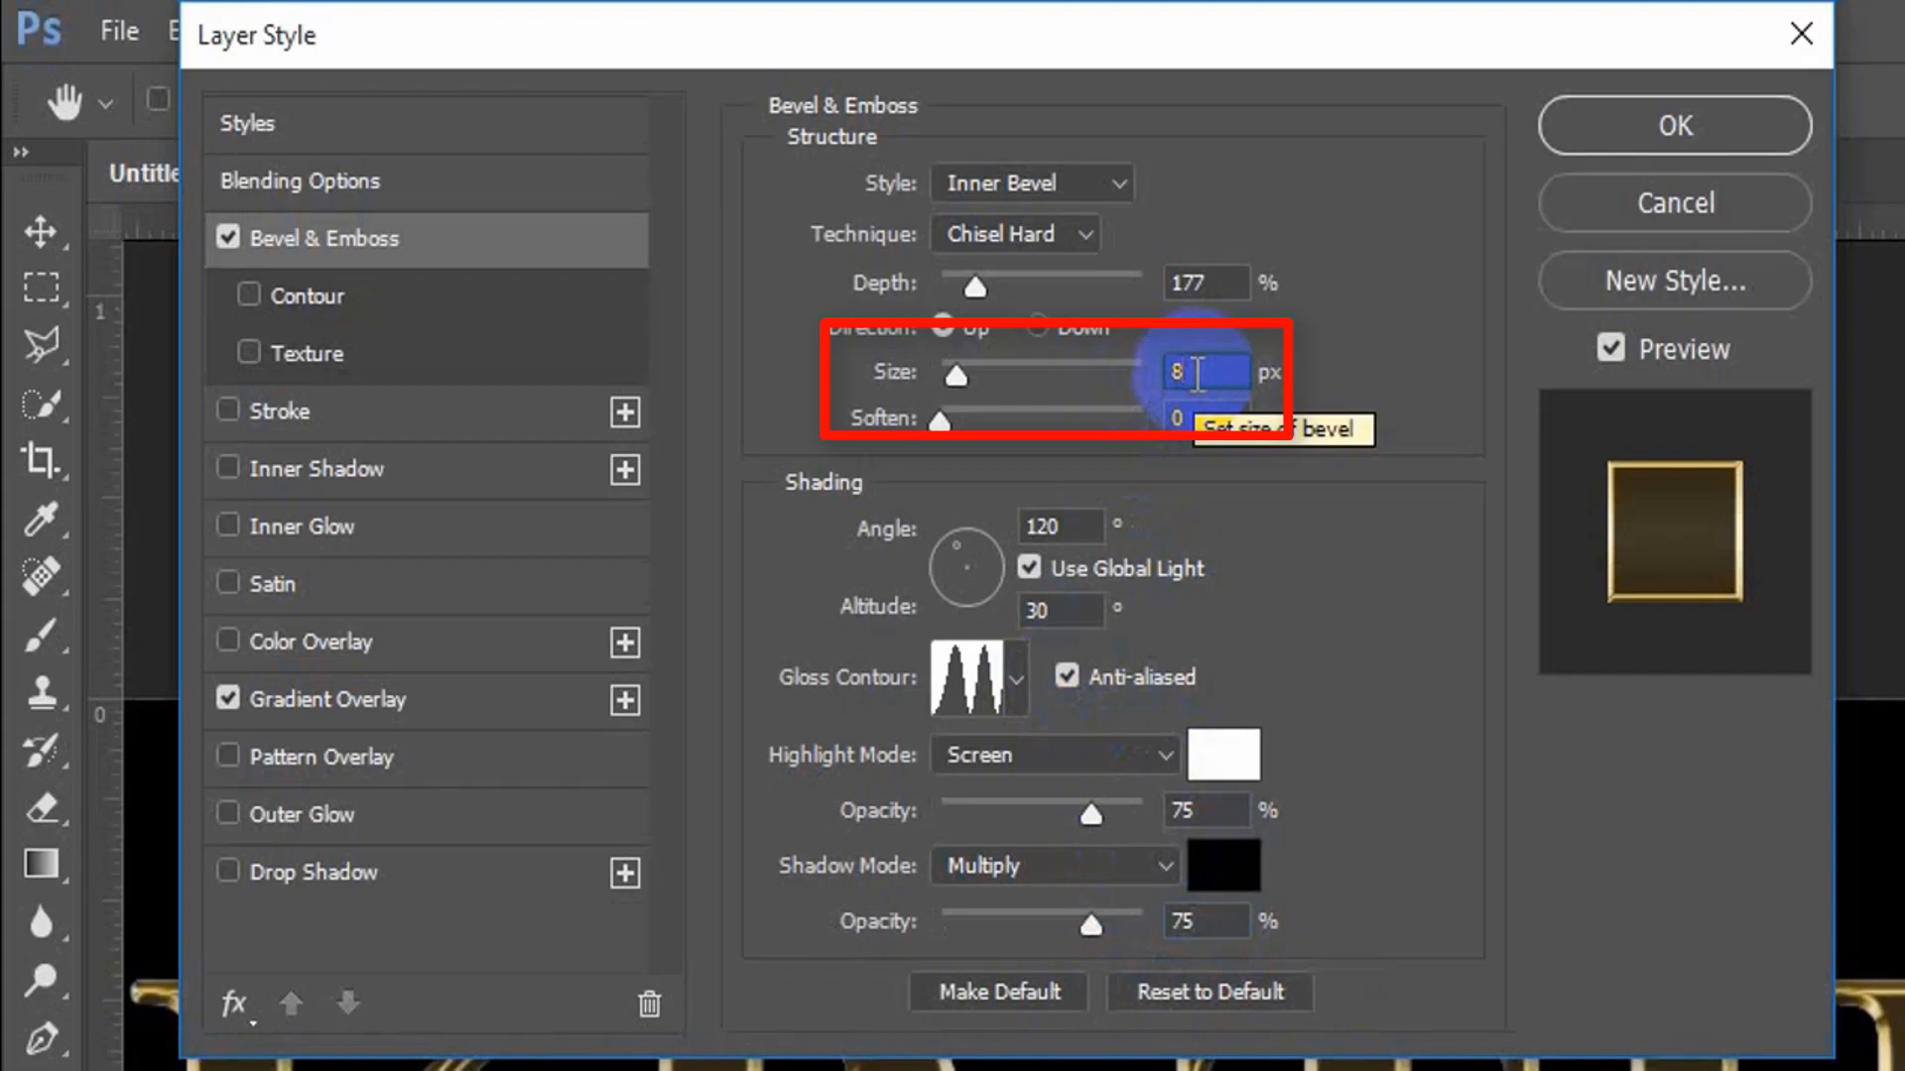
key(Up)
key(Up)
key(Up)
key(Up)
key(Up)
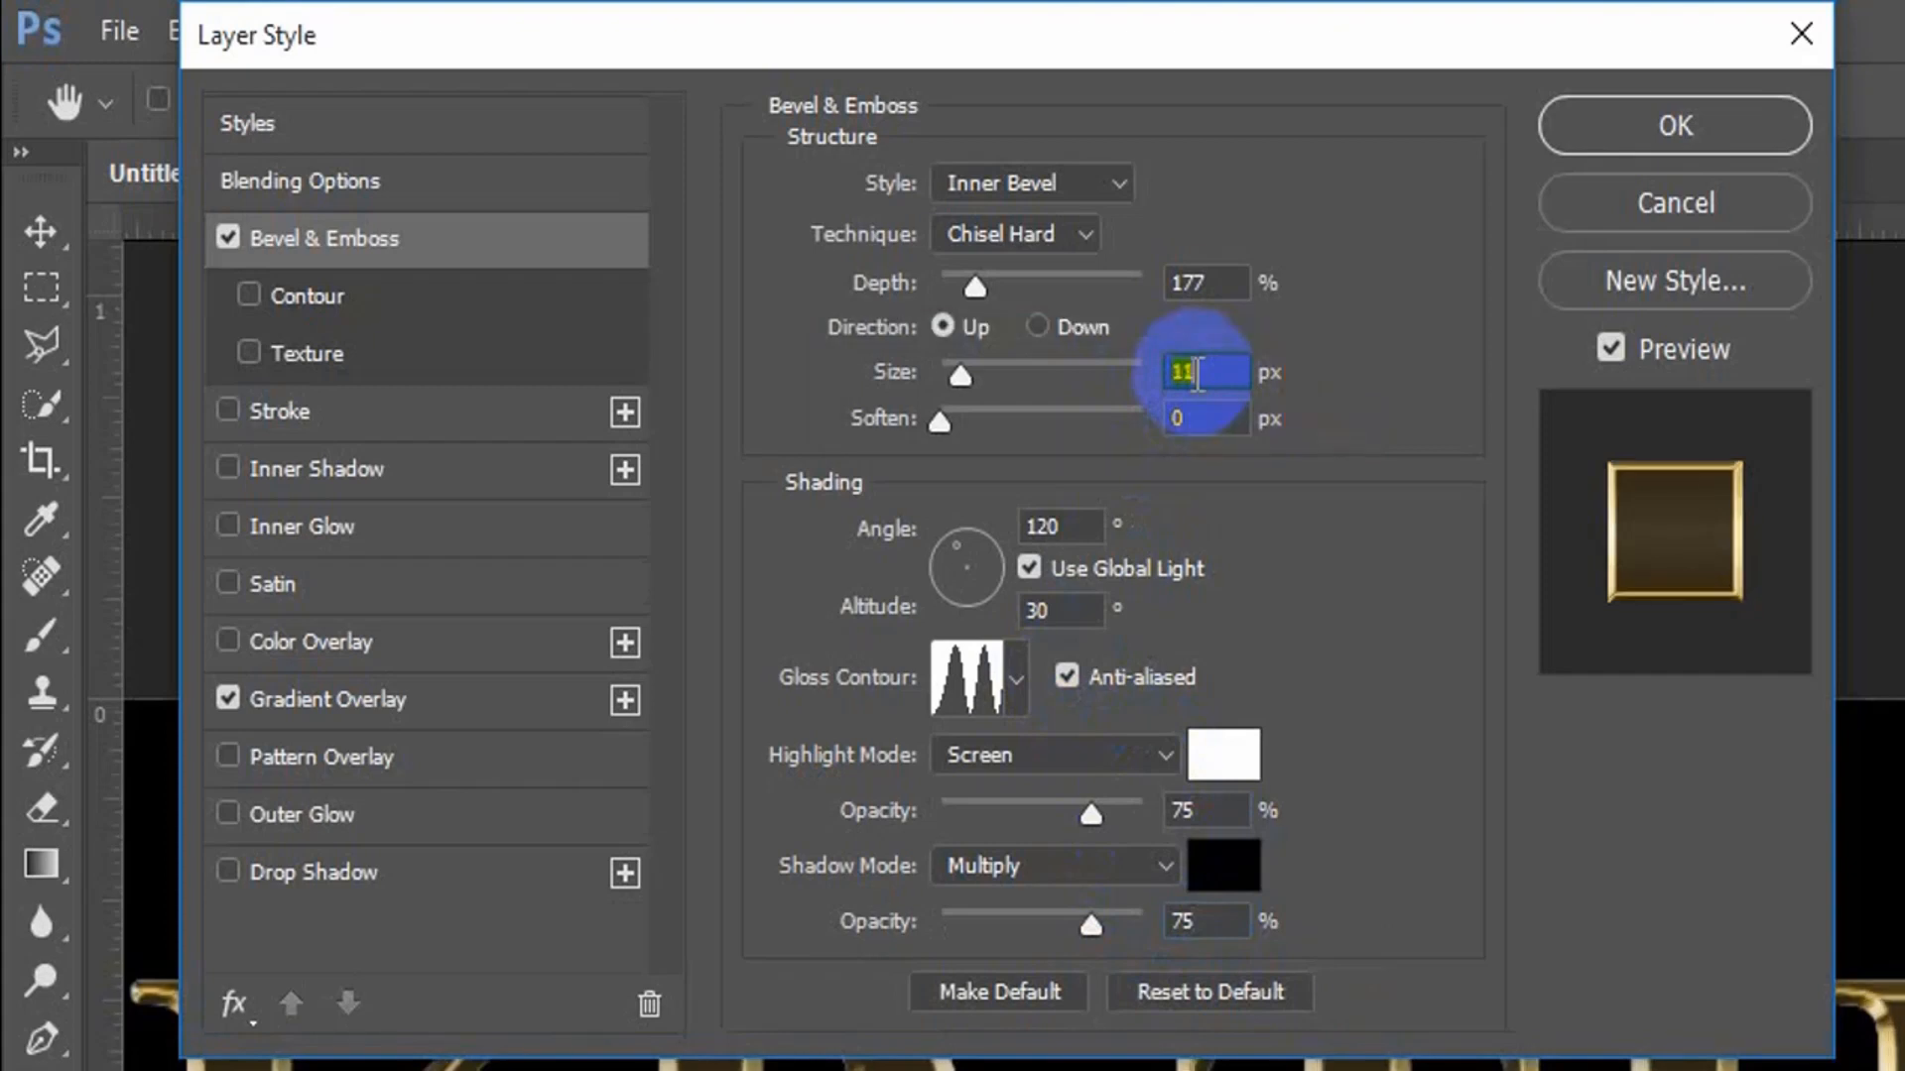
key(Up)
key(Up)
key(Up)
key(Up)
key(Up)
key(Up)
key(Up)
key(Up)
key(Up)
key(Up)
key(Up)
key(Up)
key(Up)
key(Up)
key(Up)
key(Up)
key(Up)
key(Up)
key(Up)
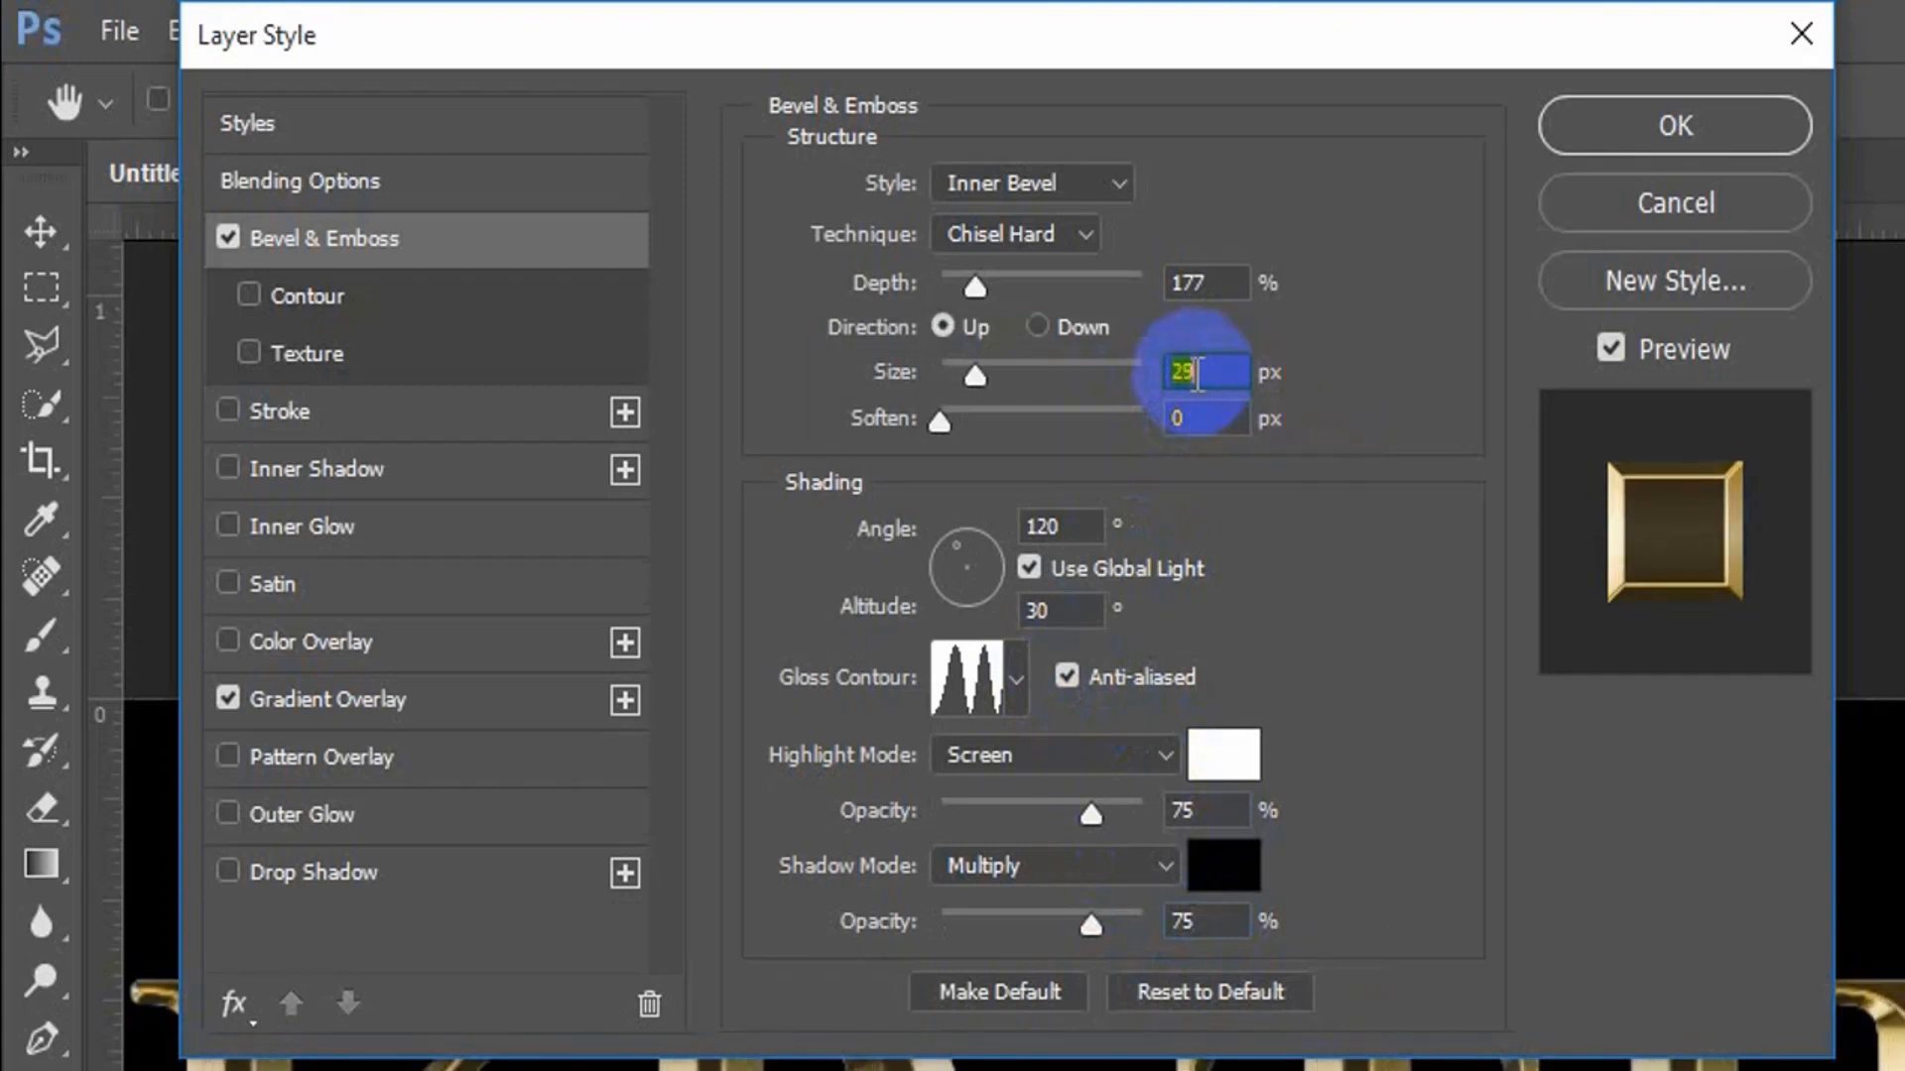
key(Up)
key(Up)
key(Up)
key(Up)
key(Up)
key(Up)
key(Up)
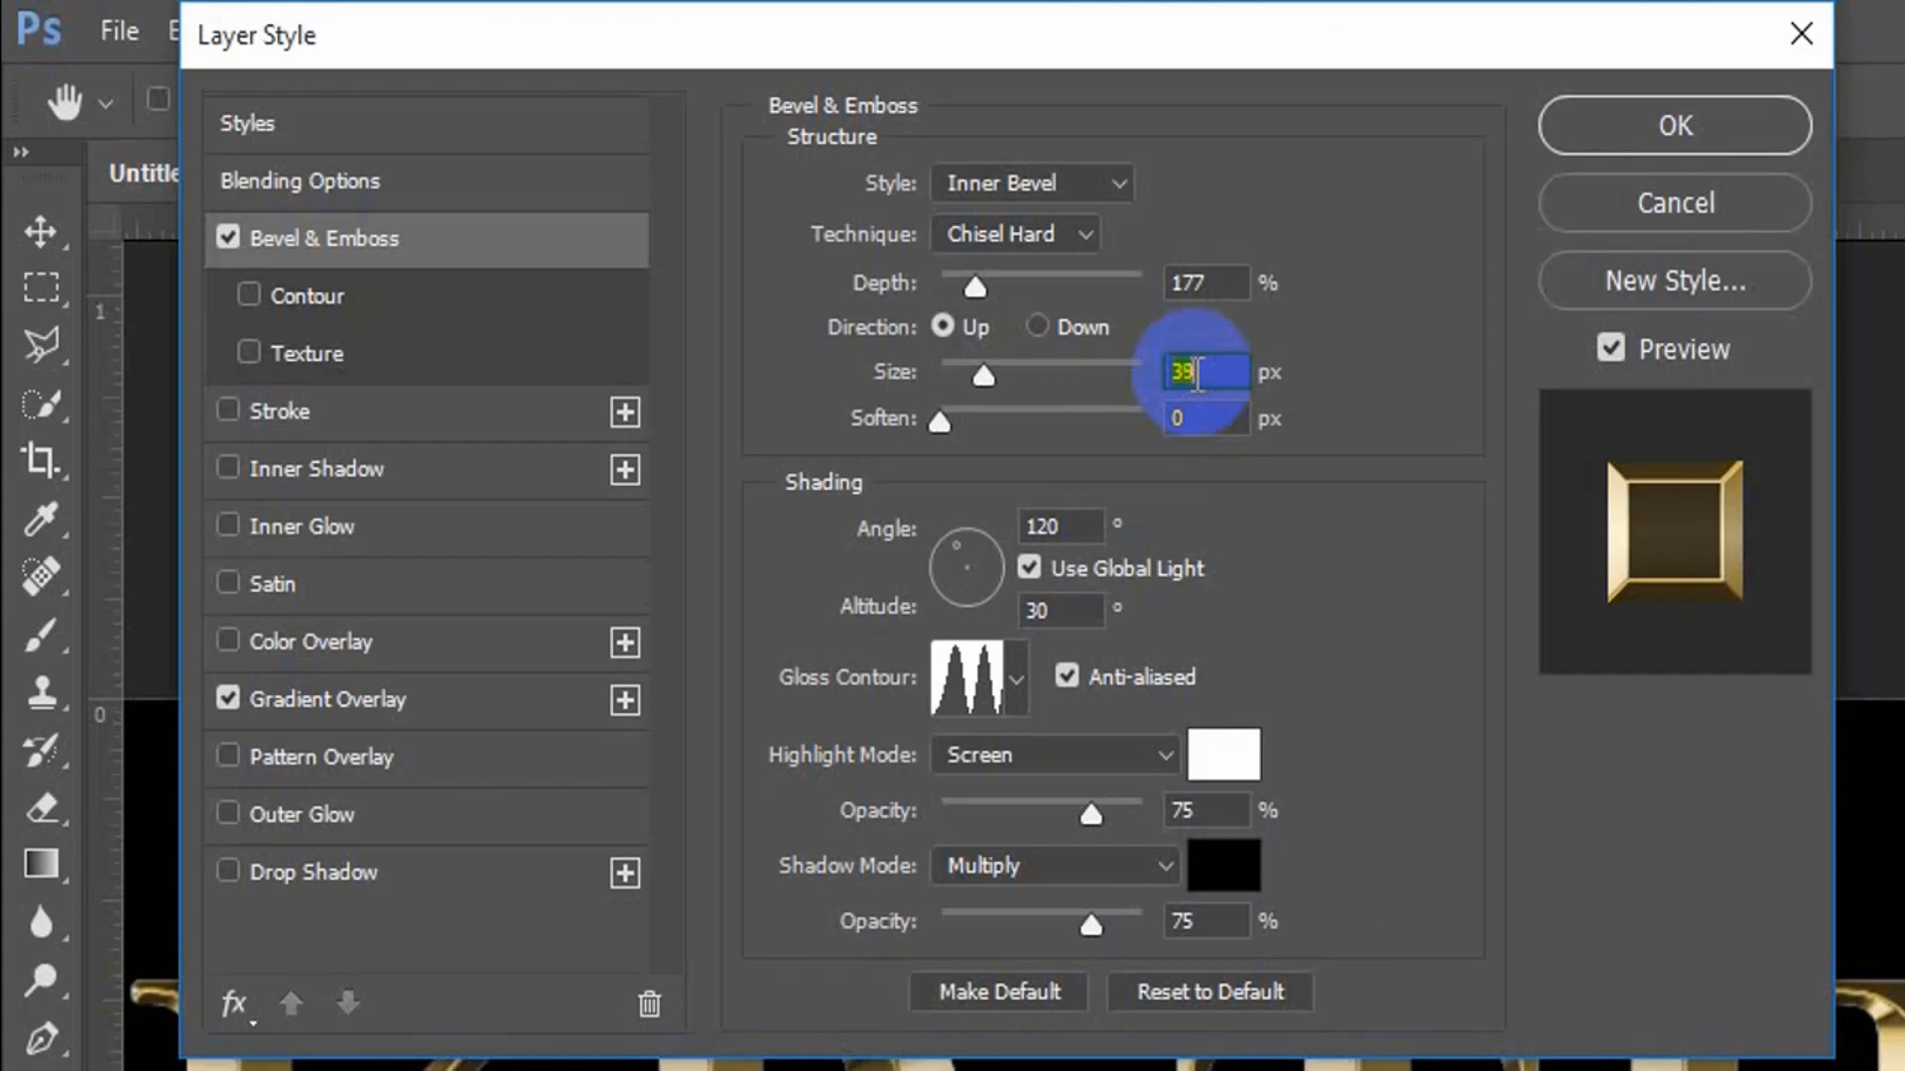
key(Up)
key(Up)
key(Up)
key(Up)
key(Up)
key(Up)
key(Up)
key(Up)
key(Up)
key(Up)
key(Up)
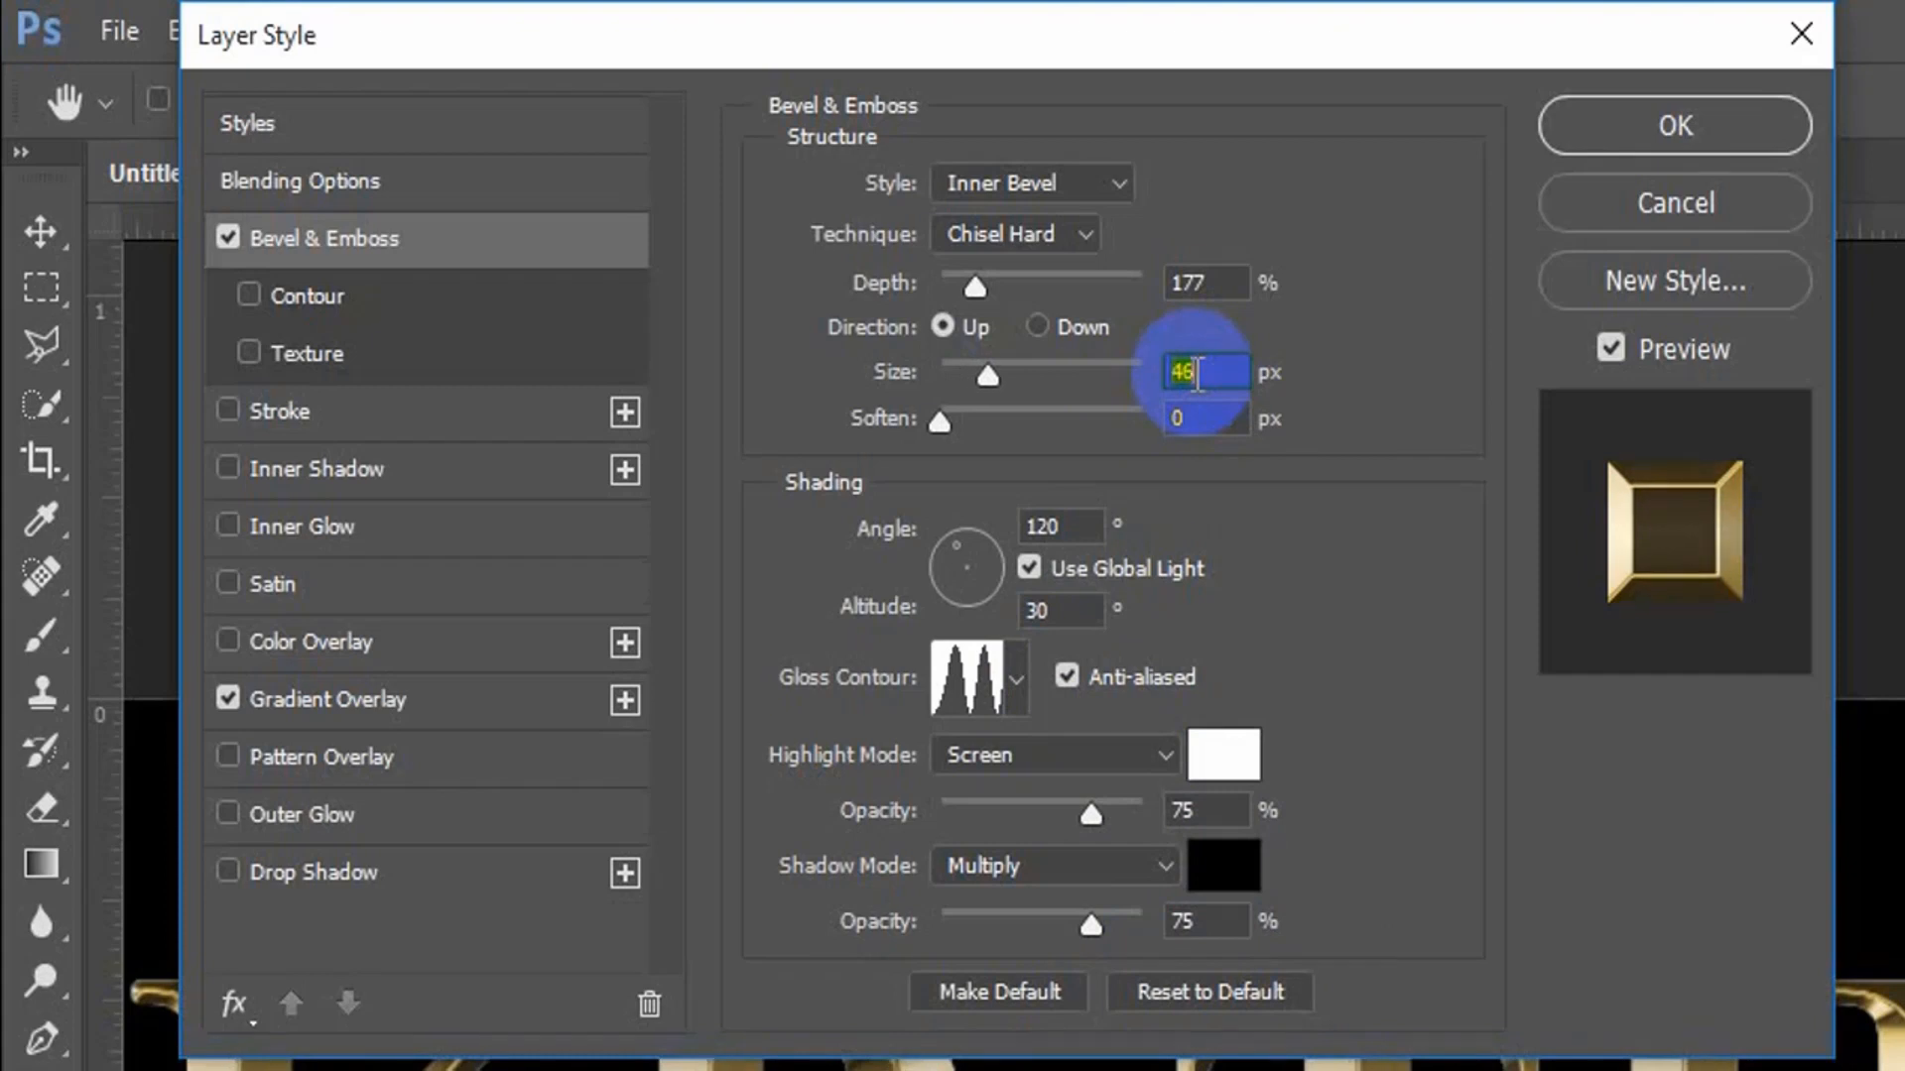
key(Up)
key(Up)
key(Up)
key(Up)
key(Up)
key(Up)
key(Up)
key(Up)
key(Up)
key(Up)
key(Up)
key(Up)
key(Up)
key(Up)
key(Up)
key(Up)
key(Up)
key(Up)
key(Up)
key(Up)
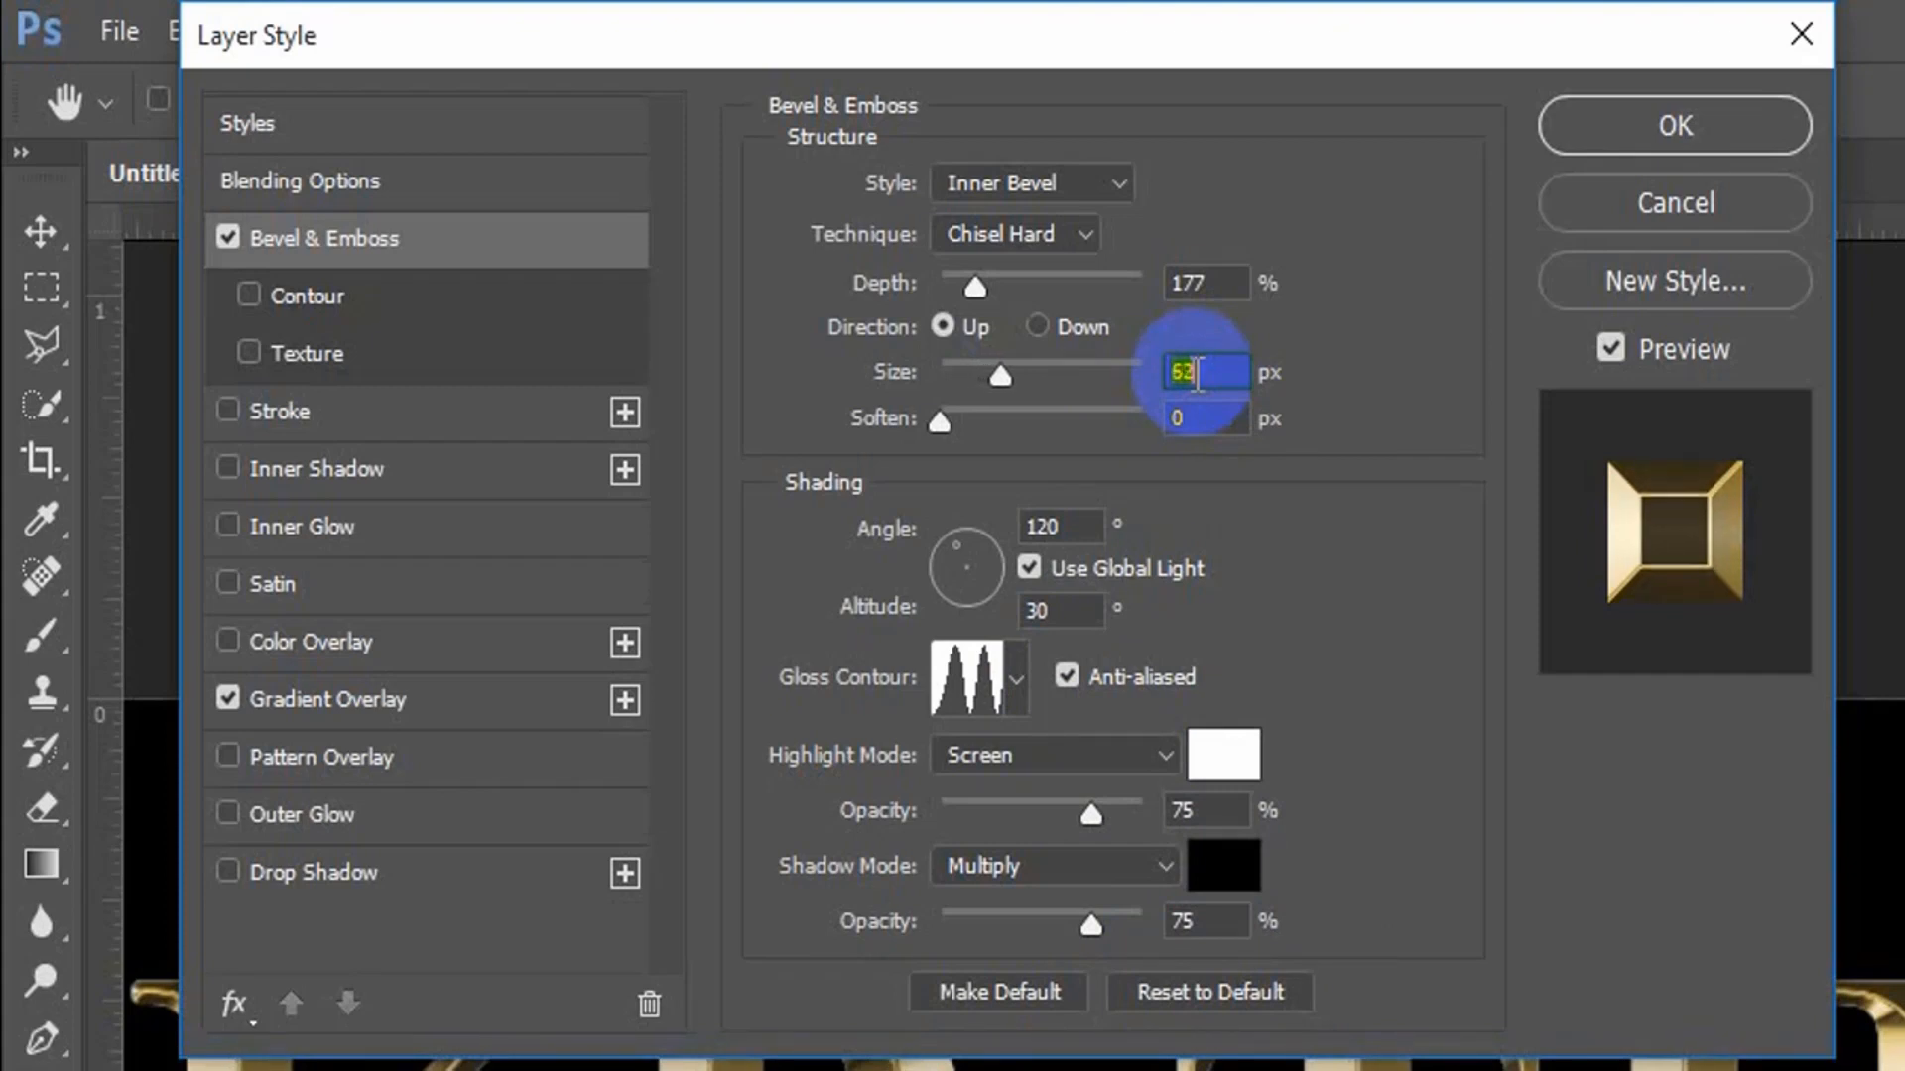
key(Up)
key(Up)
key(Up)
key(Up)
key(Up)
key(Up)
key(Up)
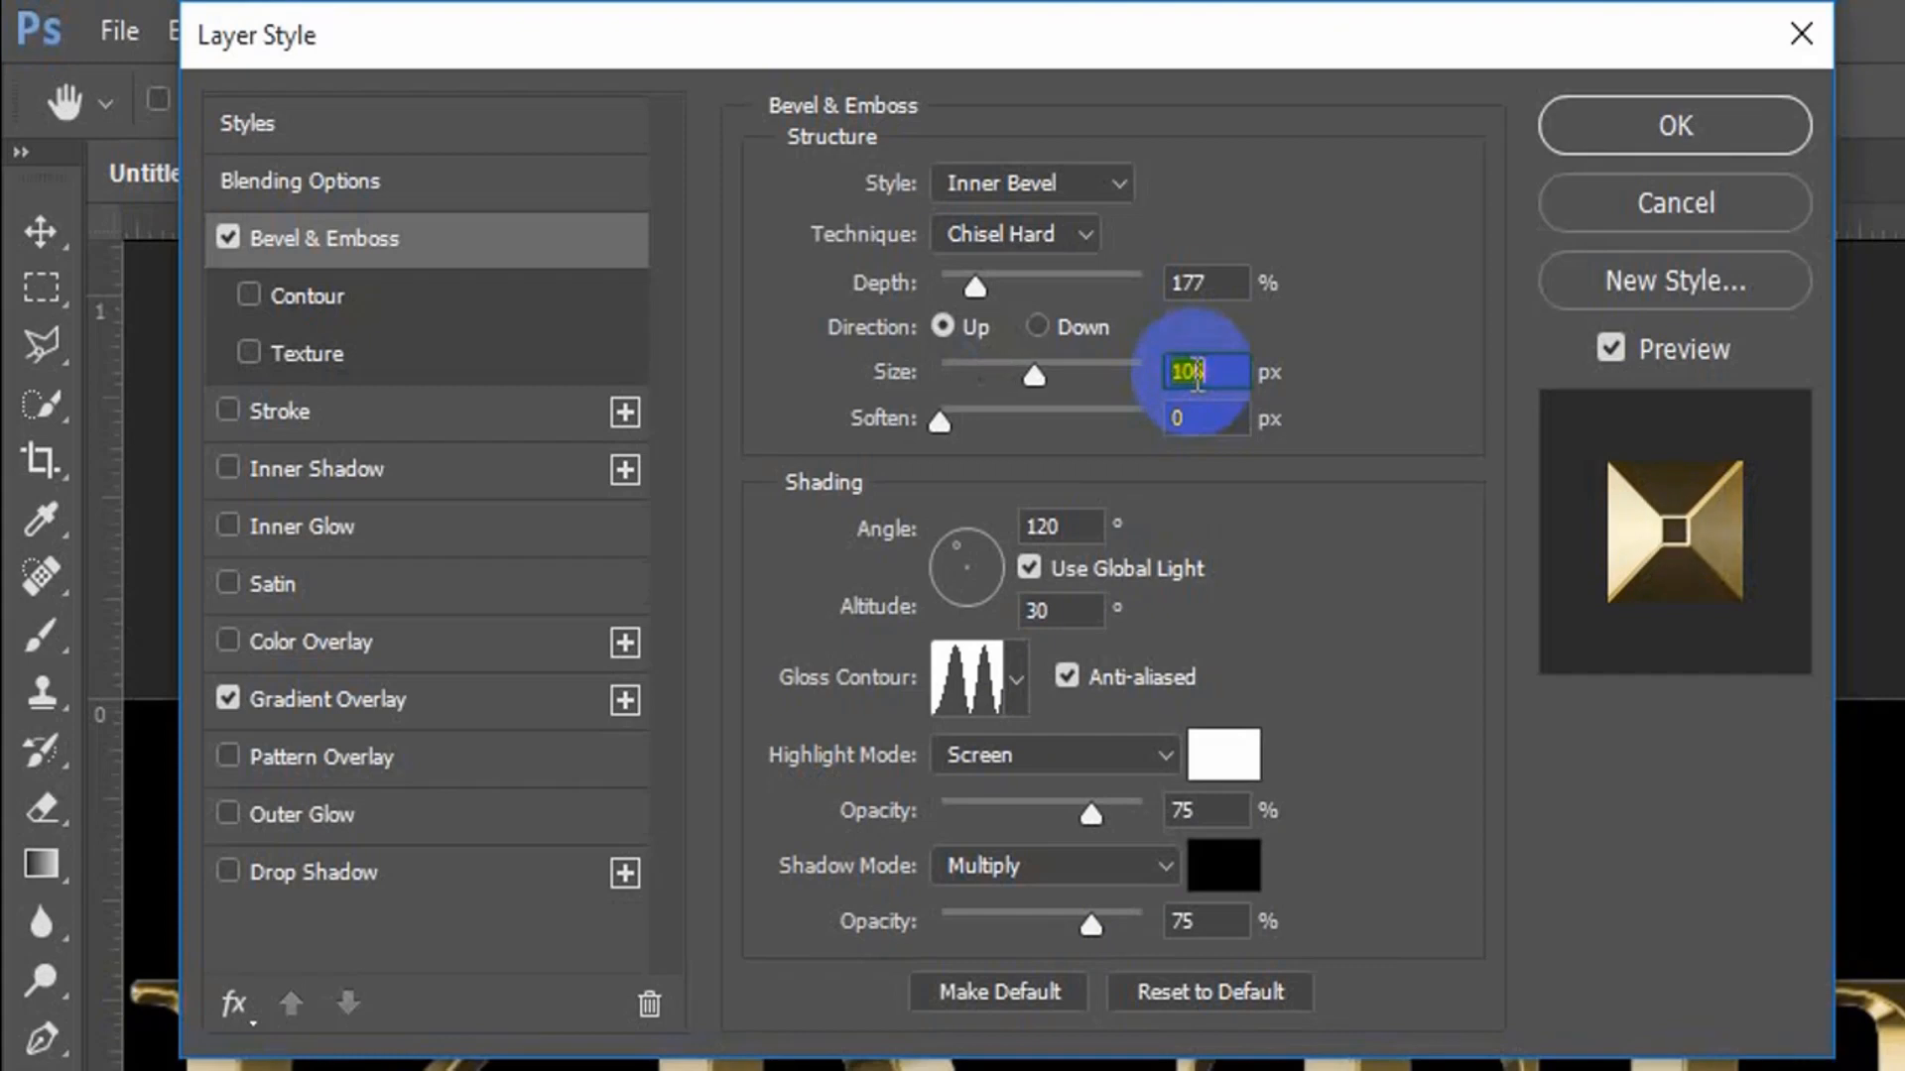
key(Up)
key(Up)
key(Up)
key(Up)
key(Up)
key(Up)
key(Up)
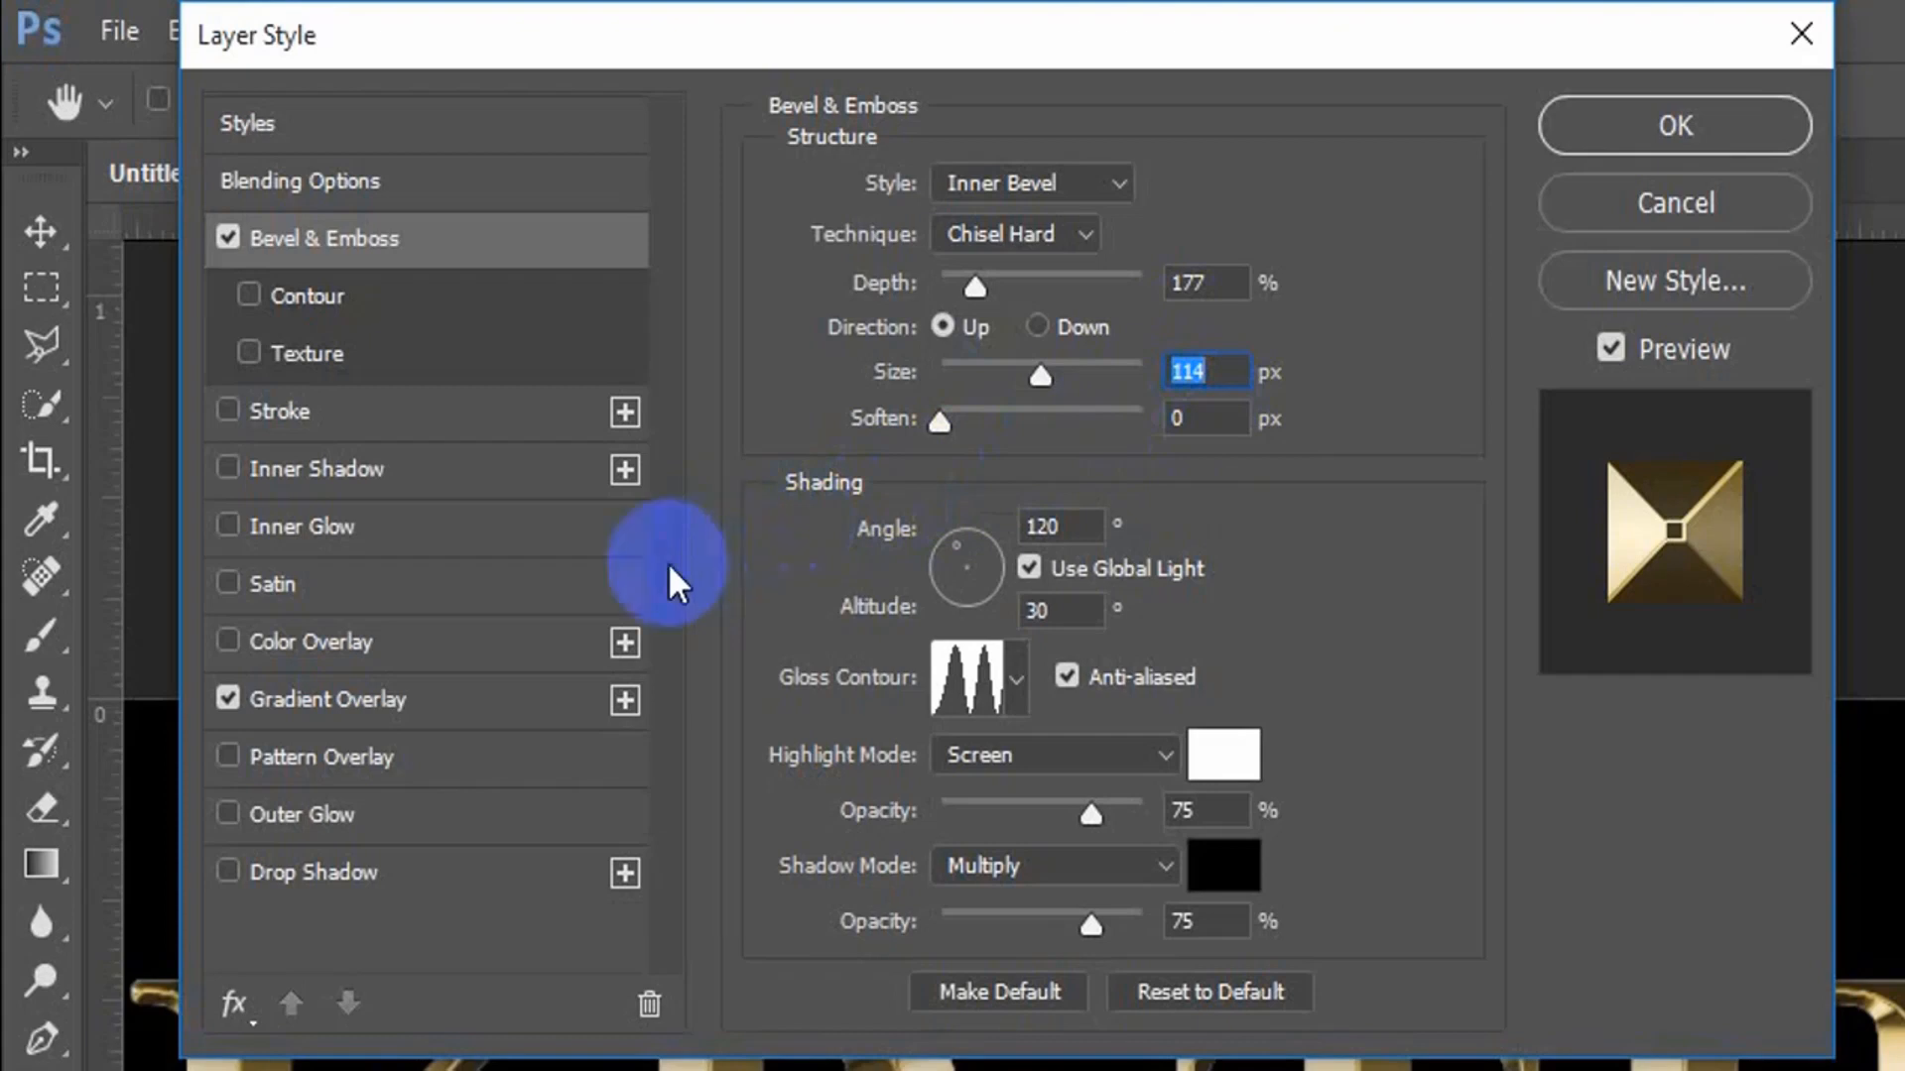
Add an Inner Glow effect with the Multiply blend mode and 50% opacity.
click(332, 538)
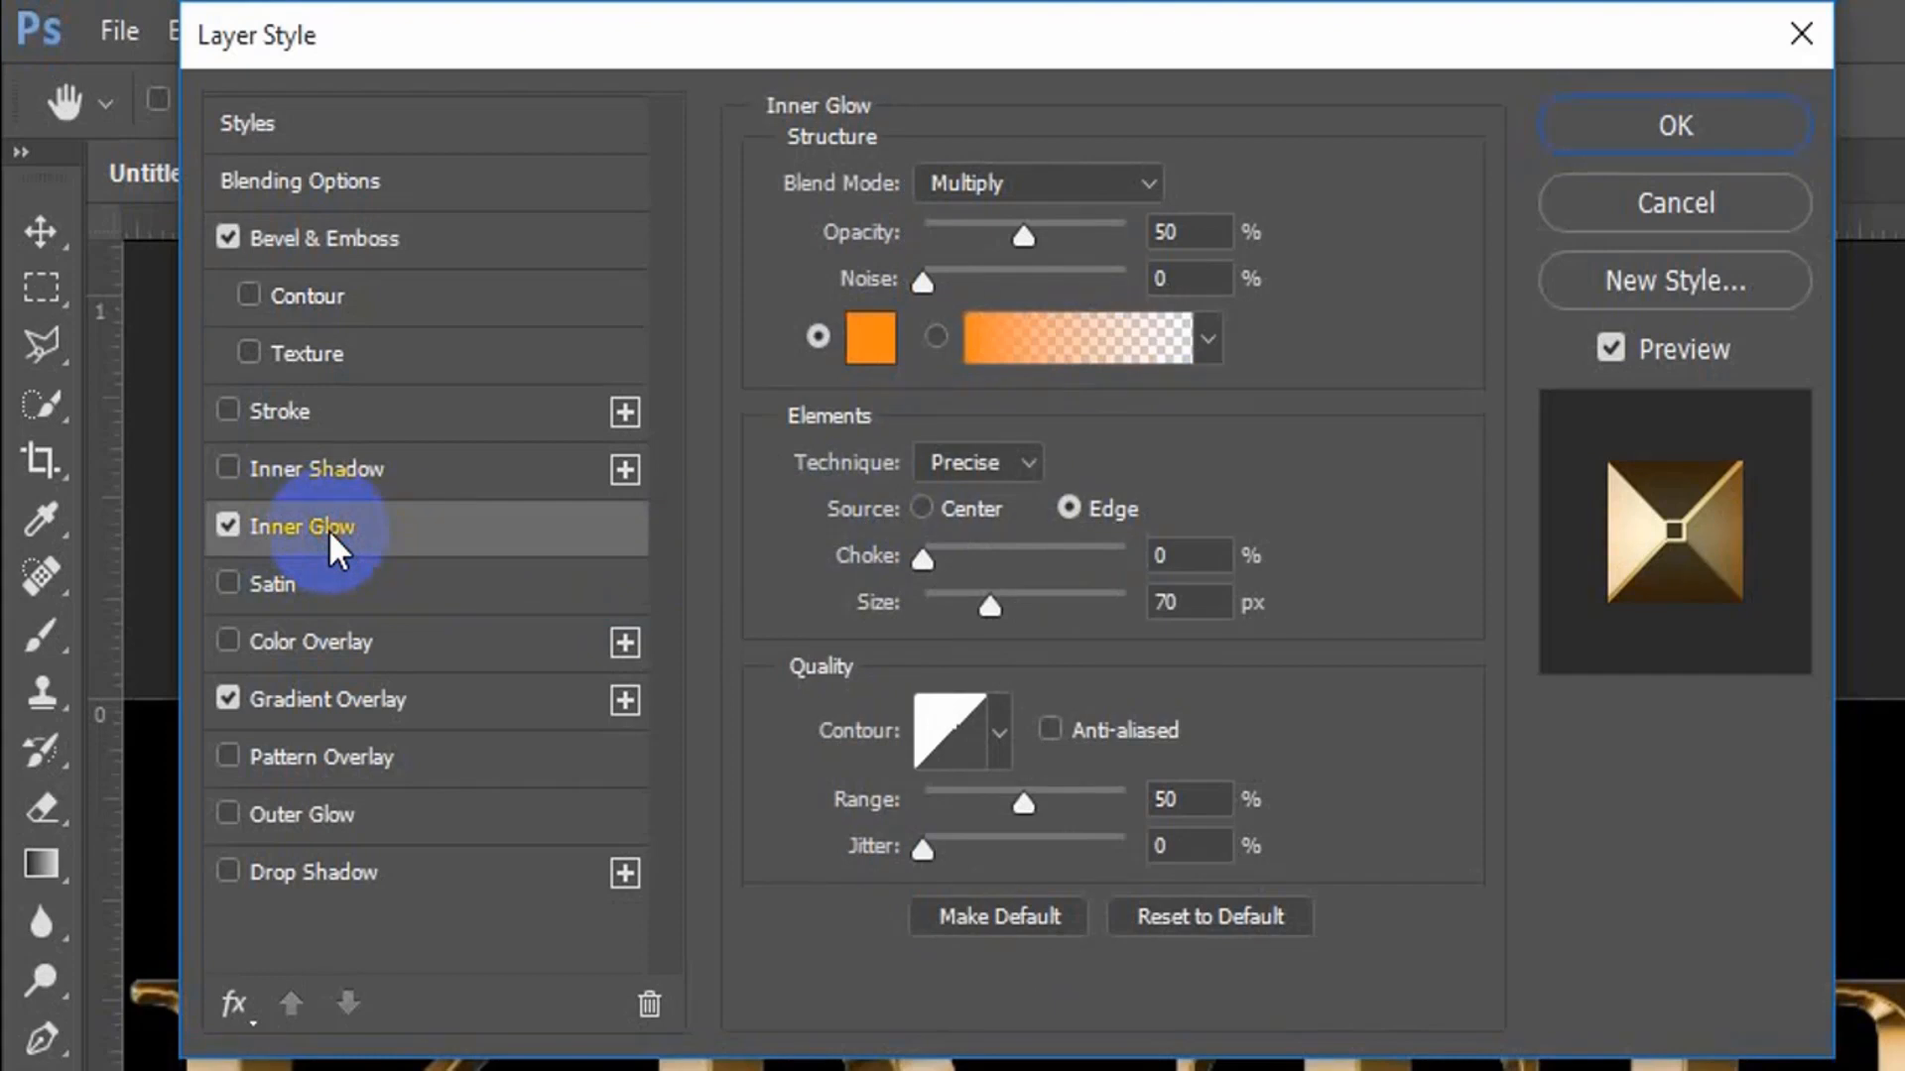
click(1060, 186)
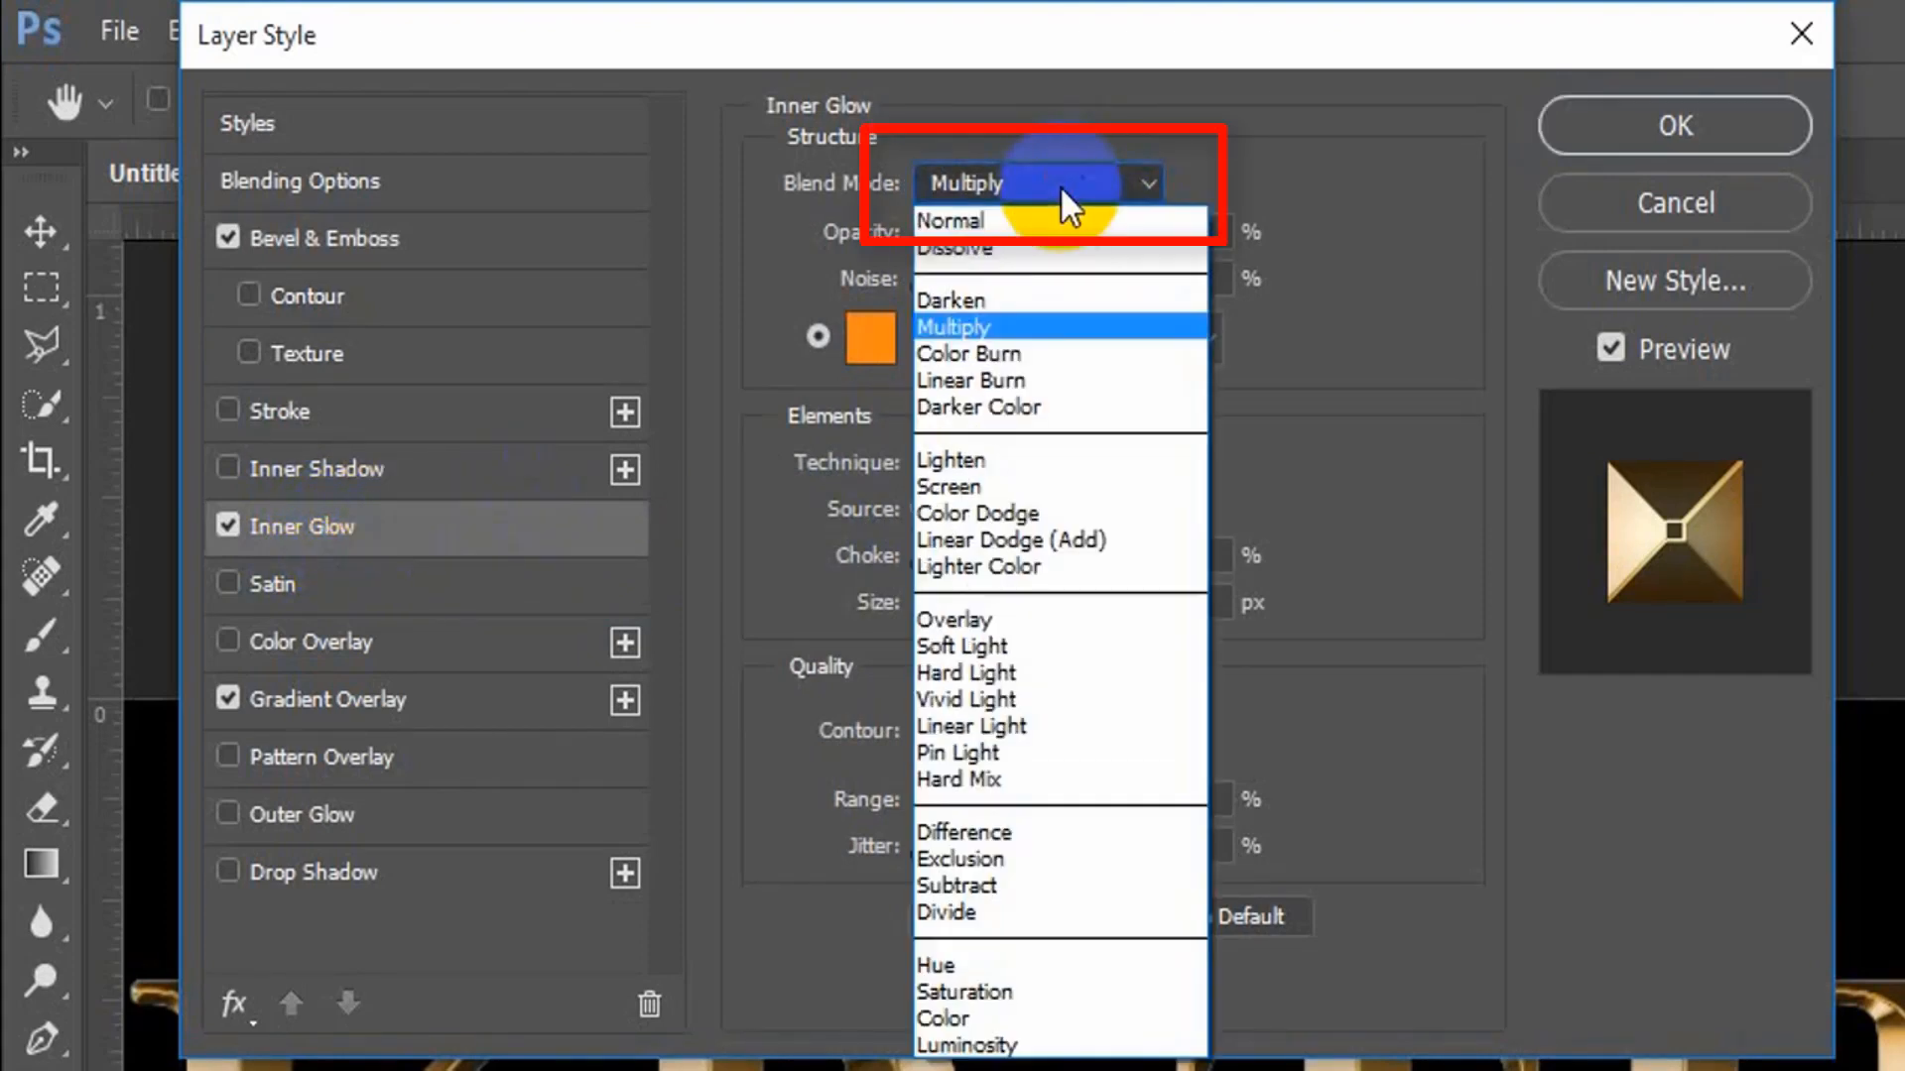
click(948, 329)
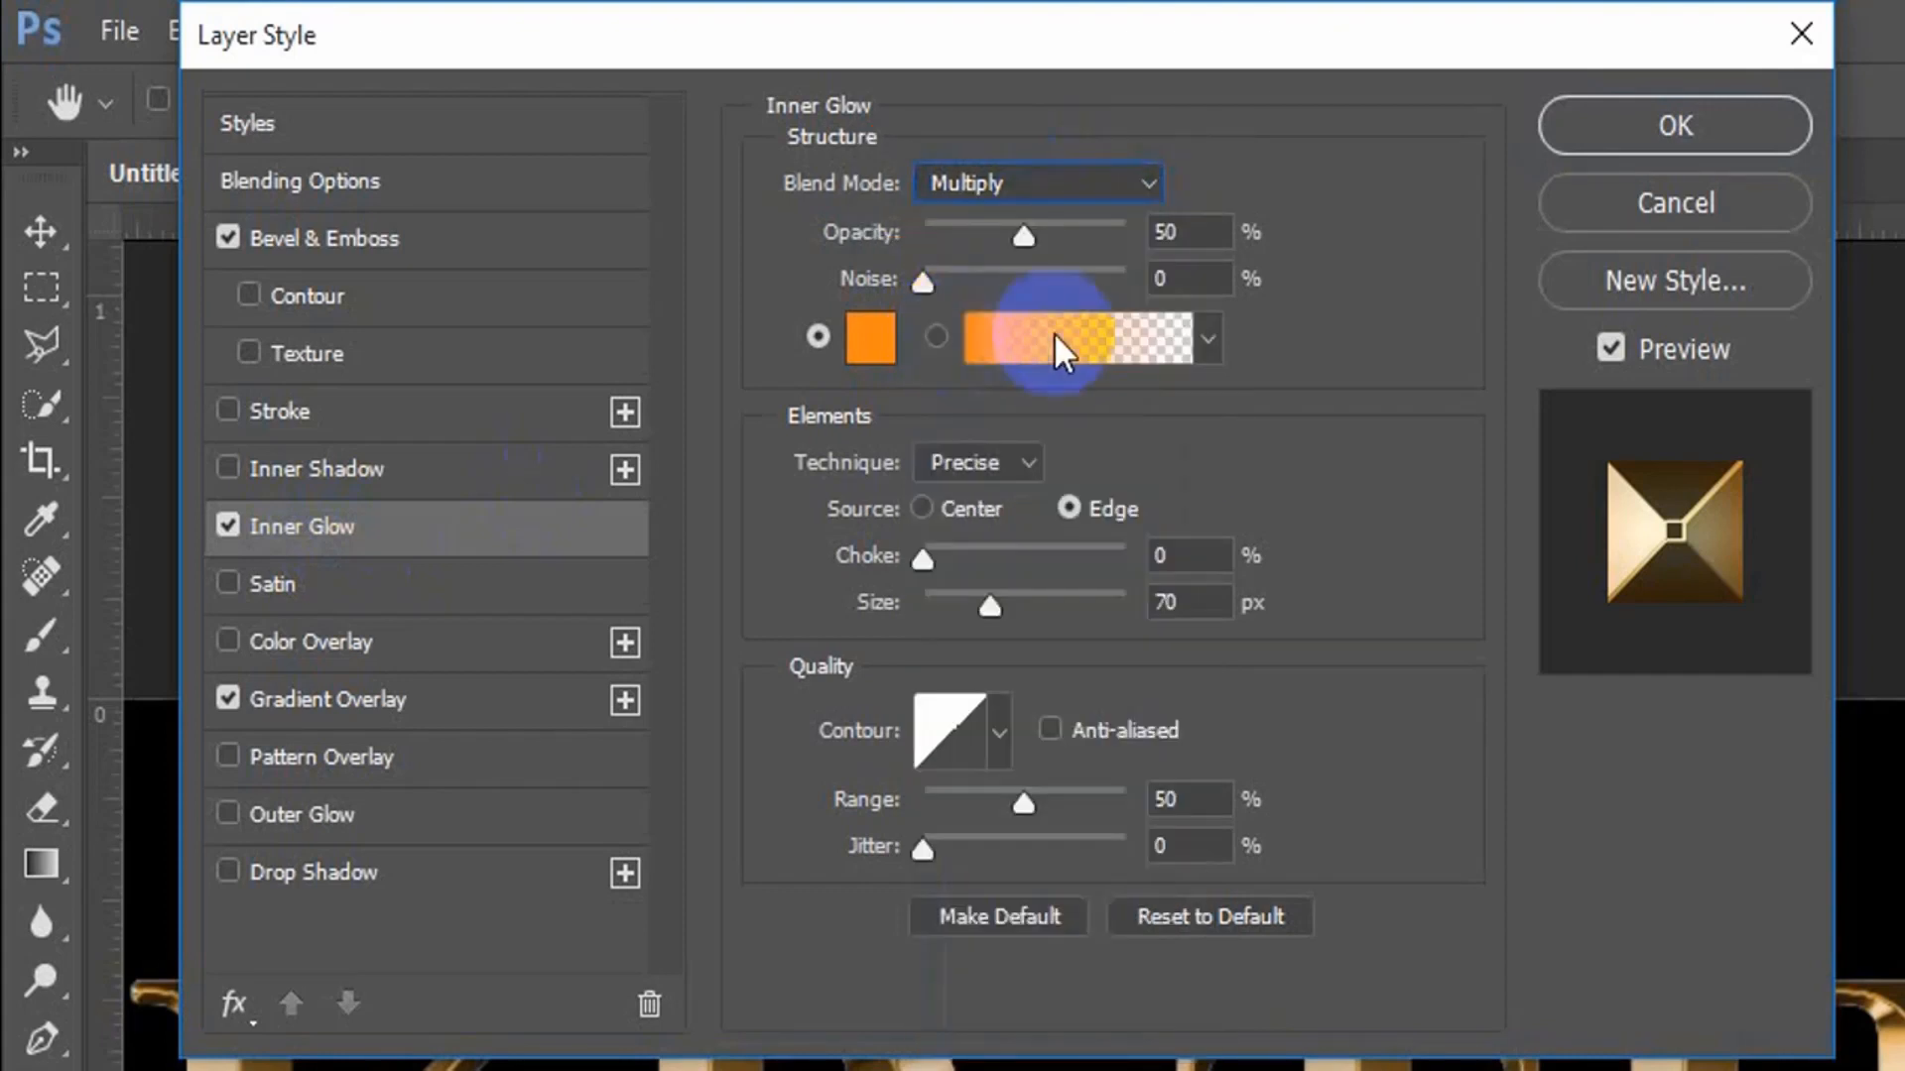
double_click(1163, 231)
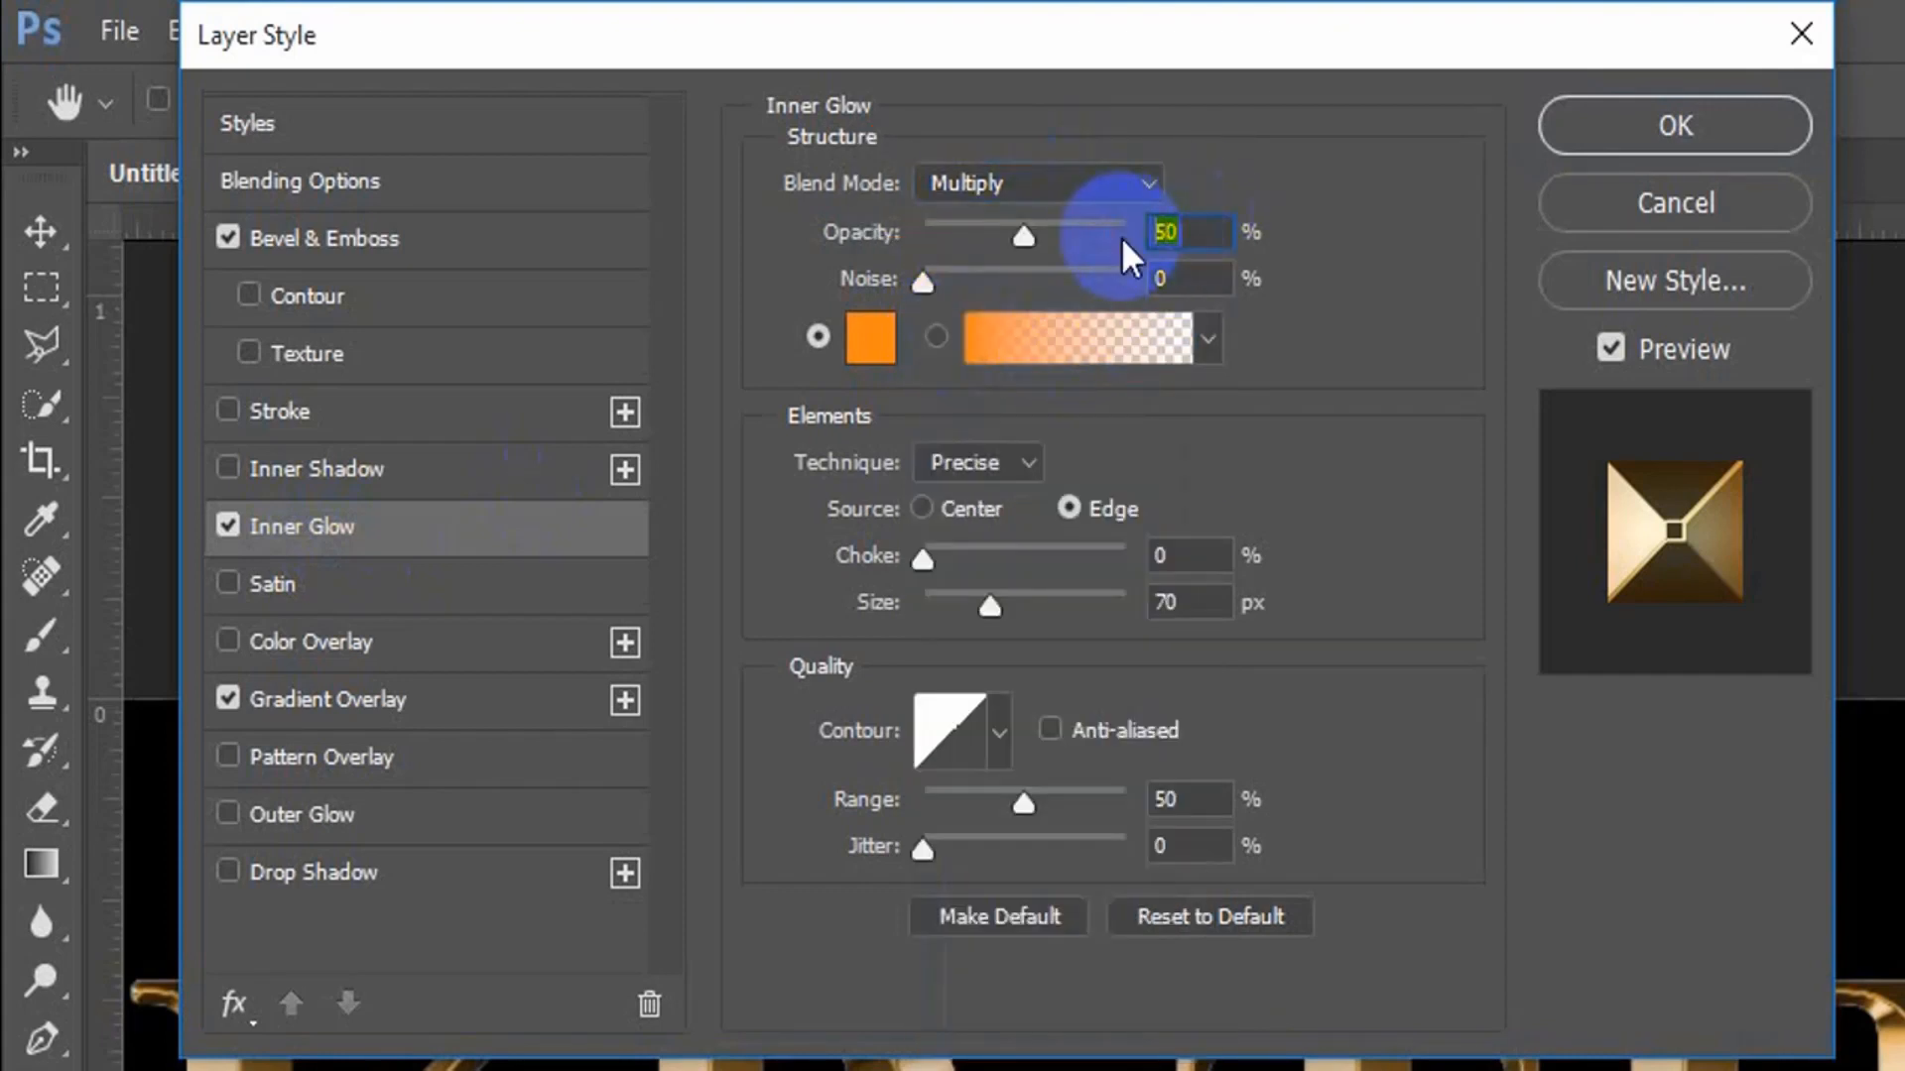
text(50)
Set the inner glow color to RGB 232, 128, 31 and apply the layer style to the text copy.
click(869, 339)
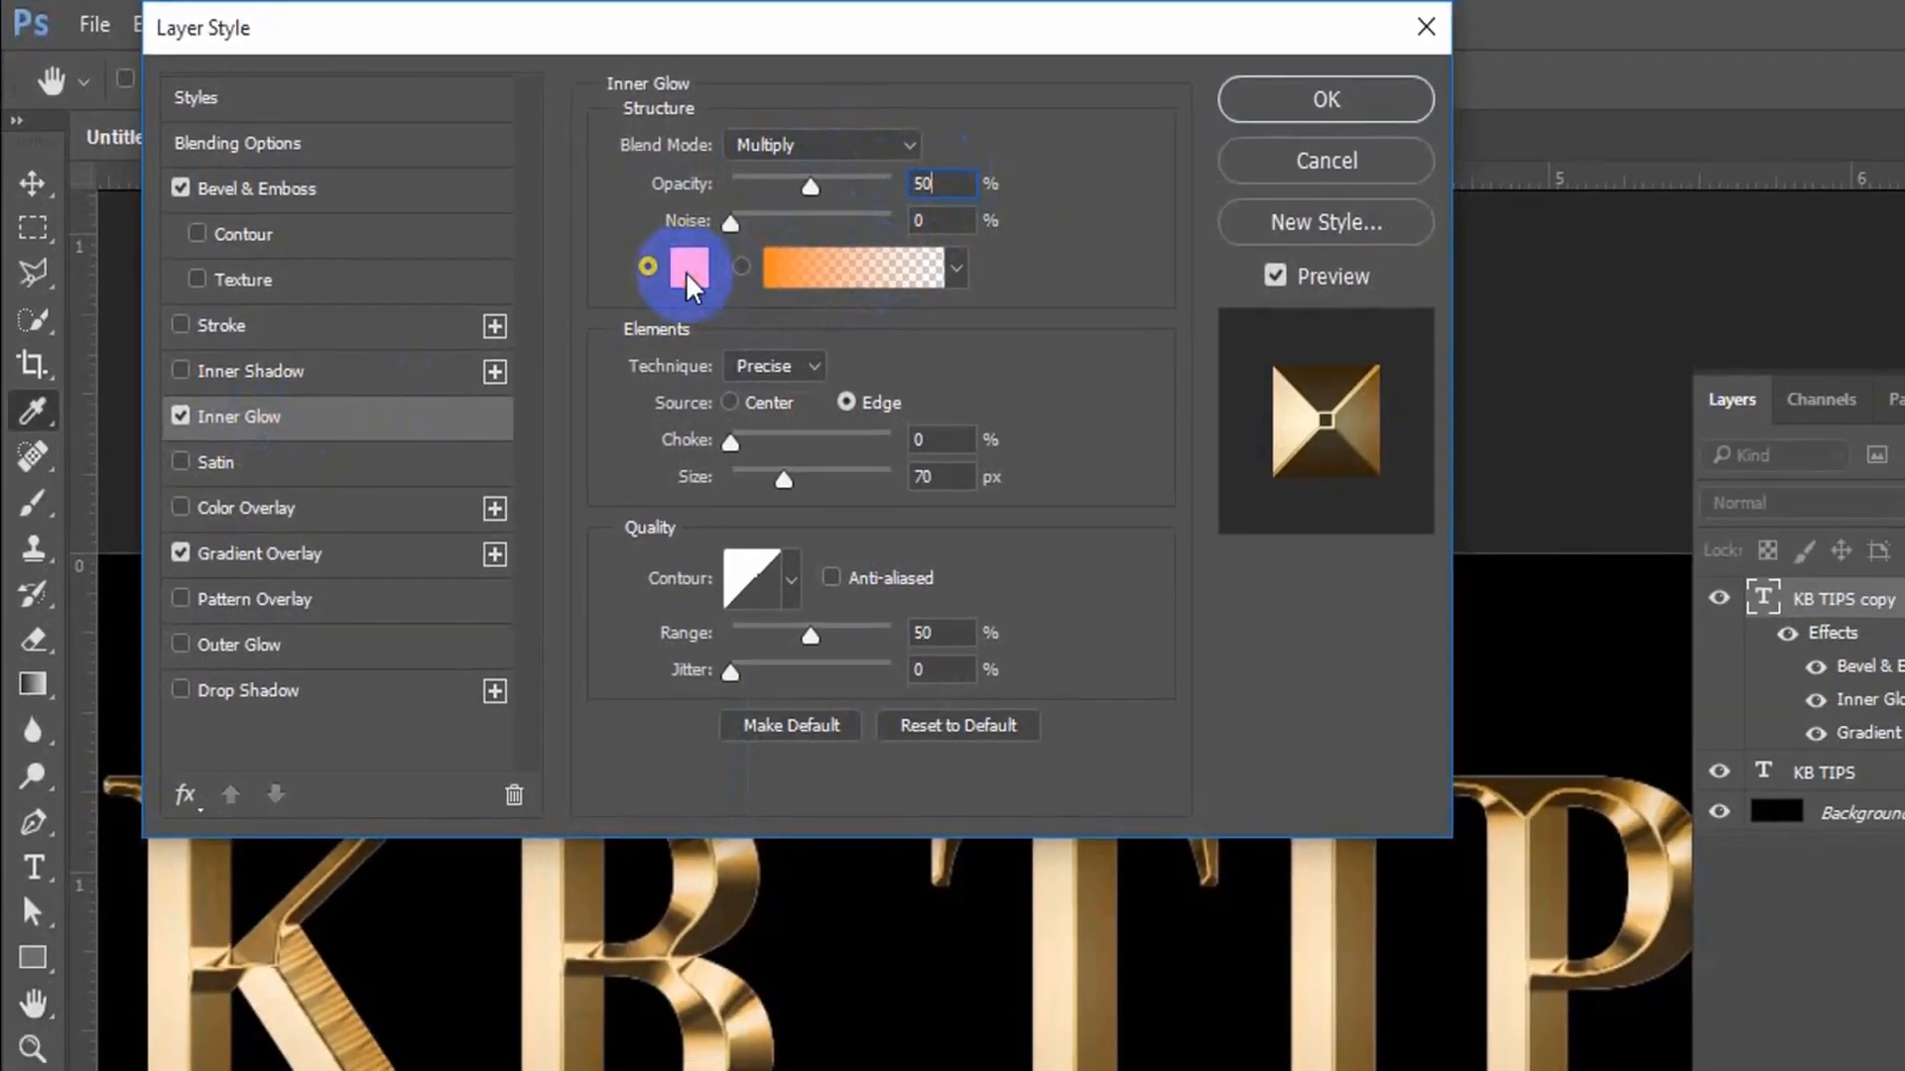
click(869, 340)
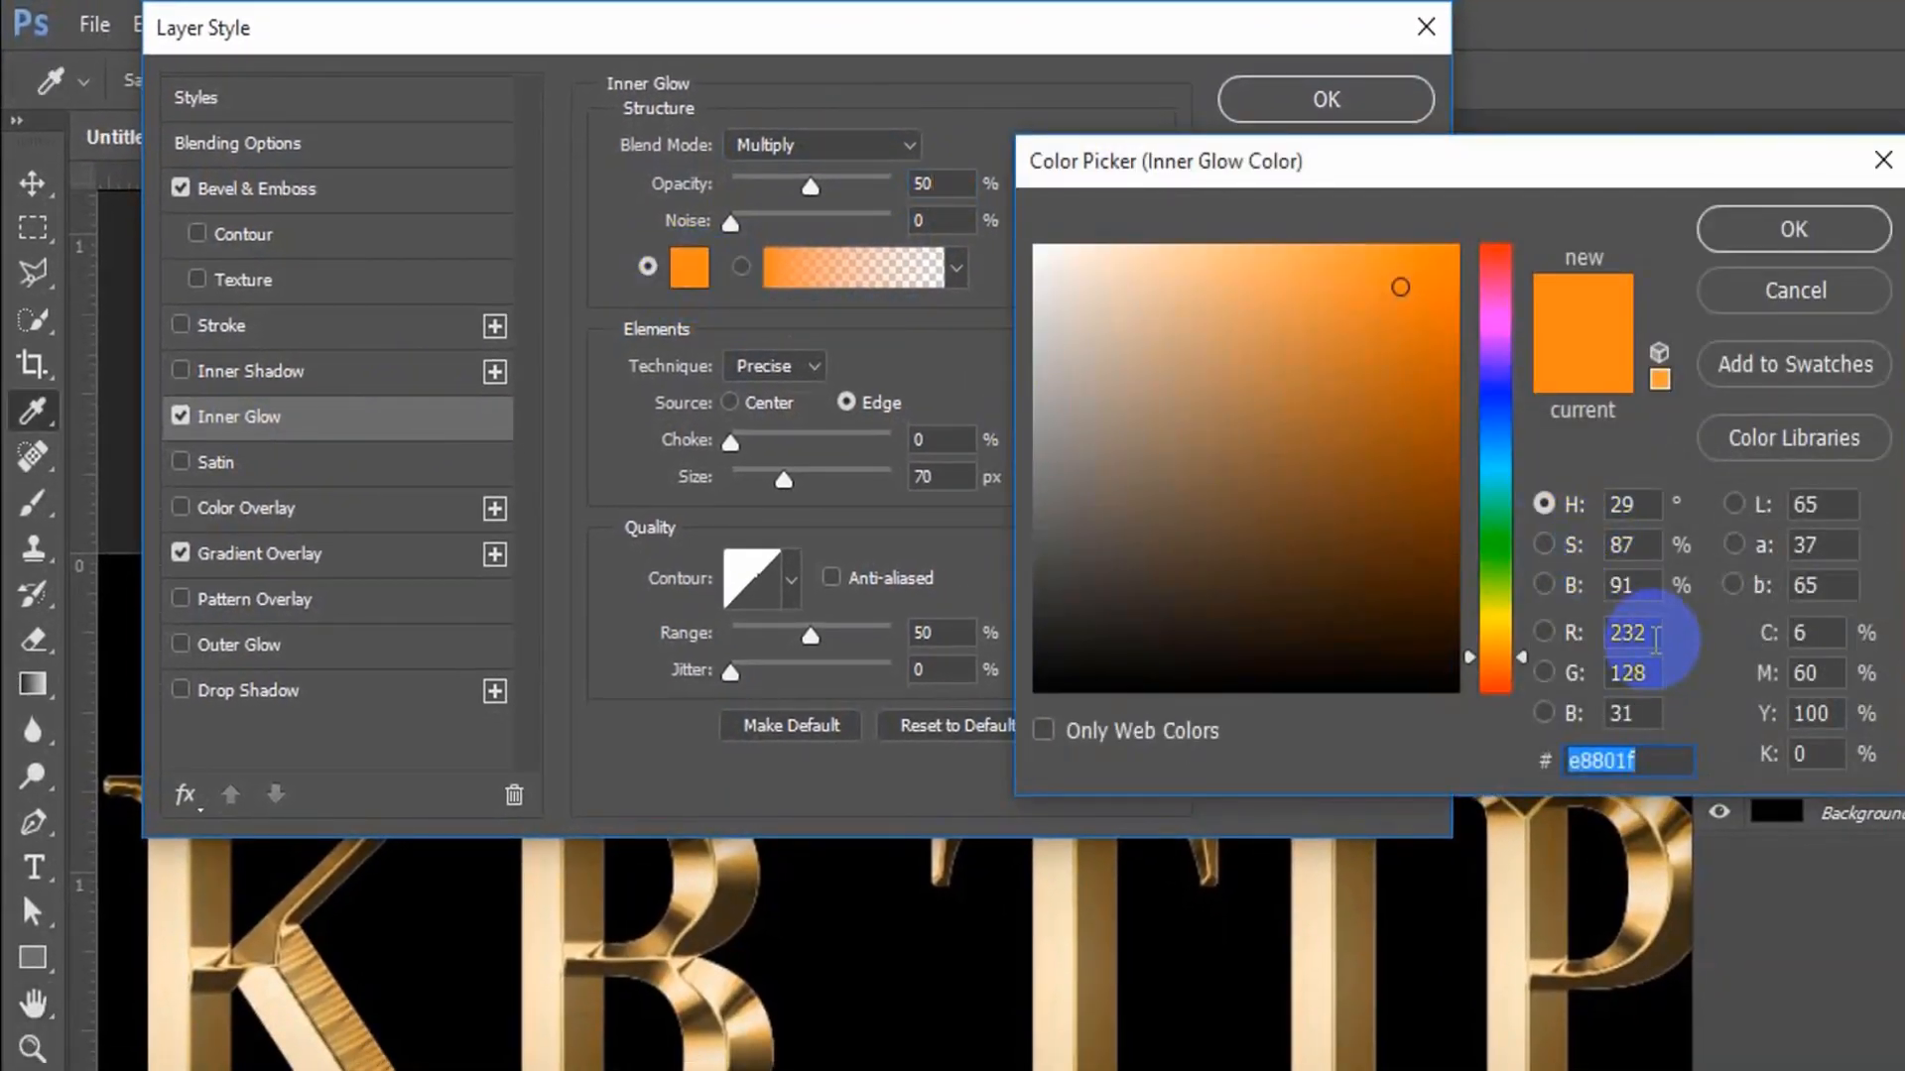
click(1652, 636)
drag(1652, 636, 1587, 644)
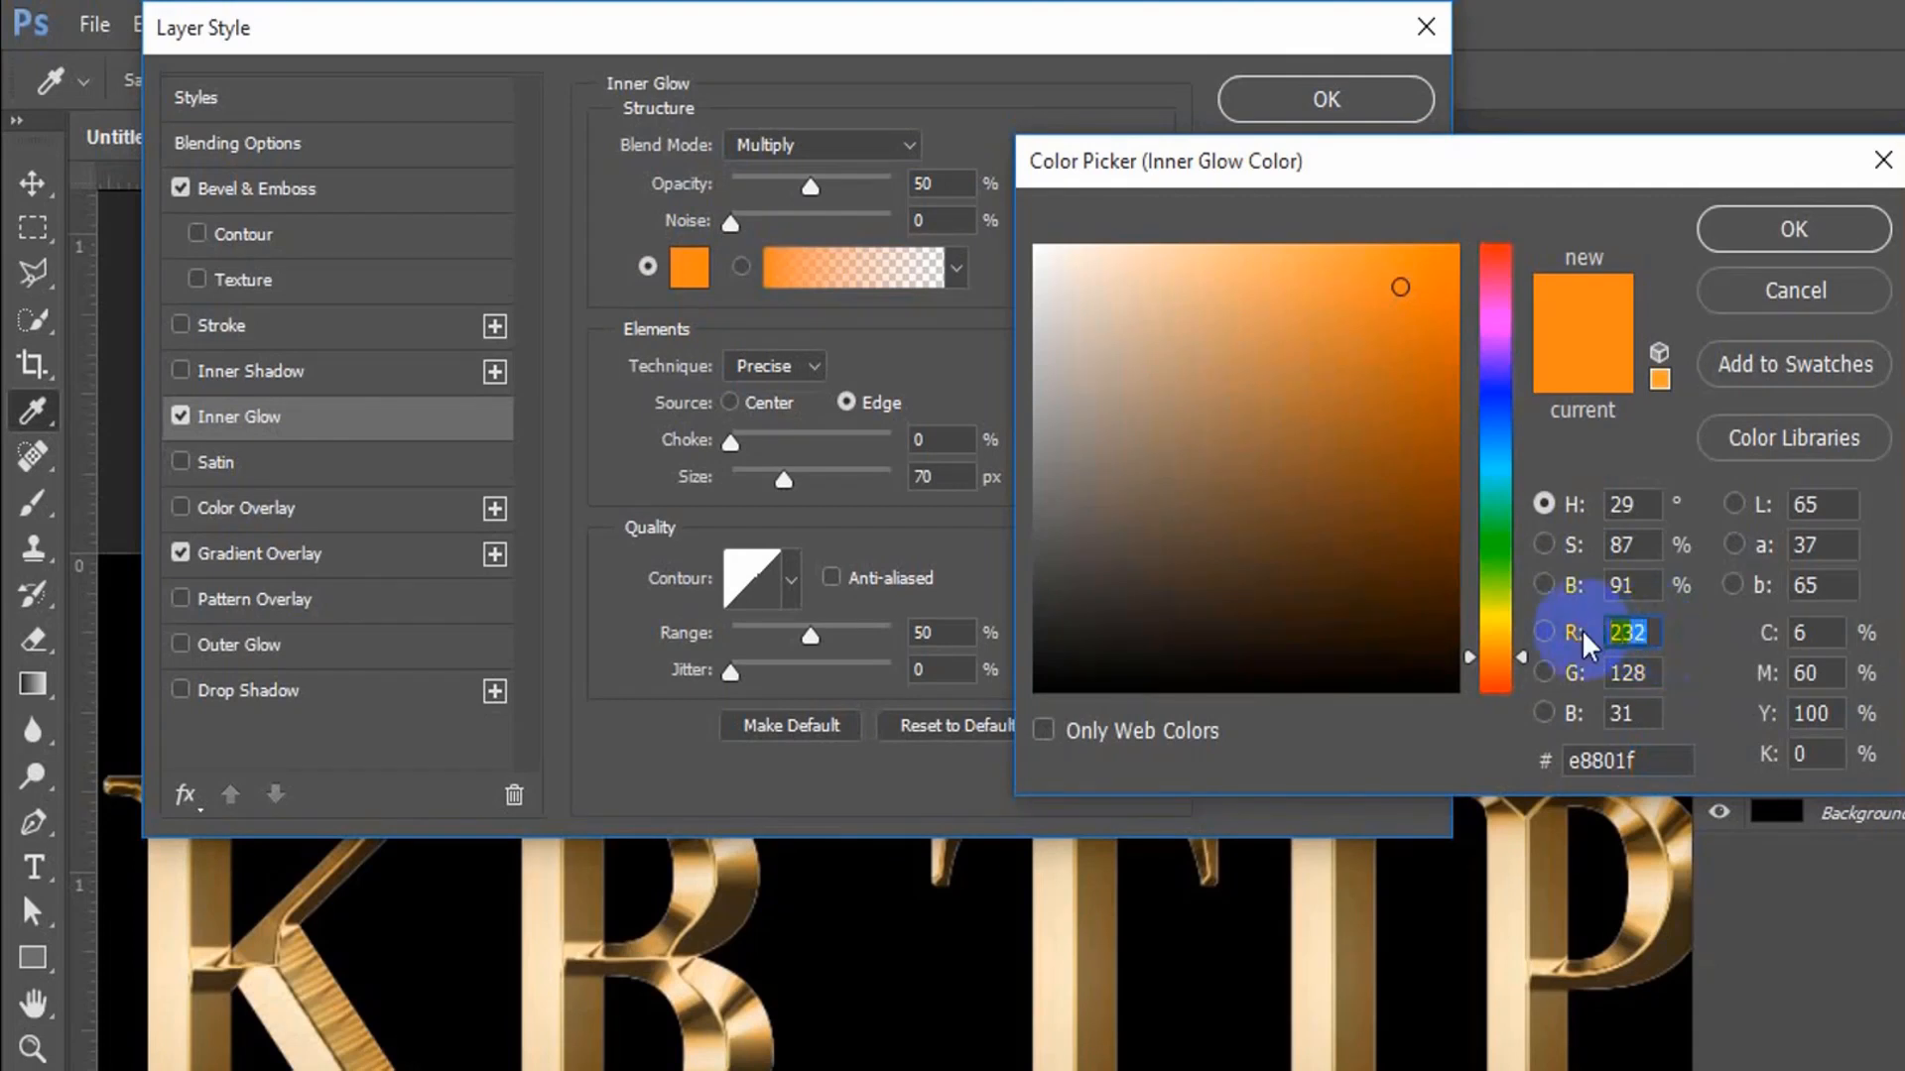
text(232)
double_click(1651, 674)
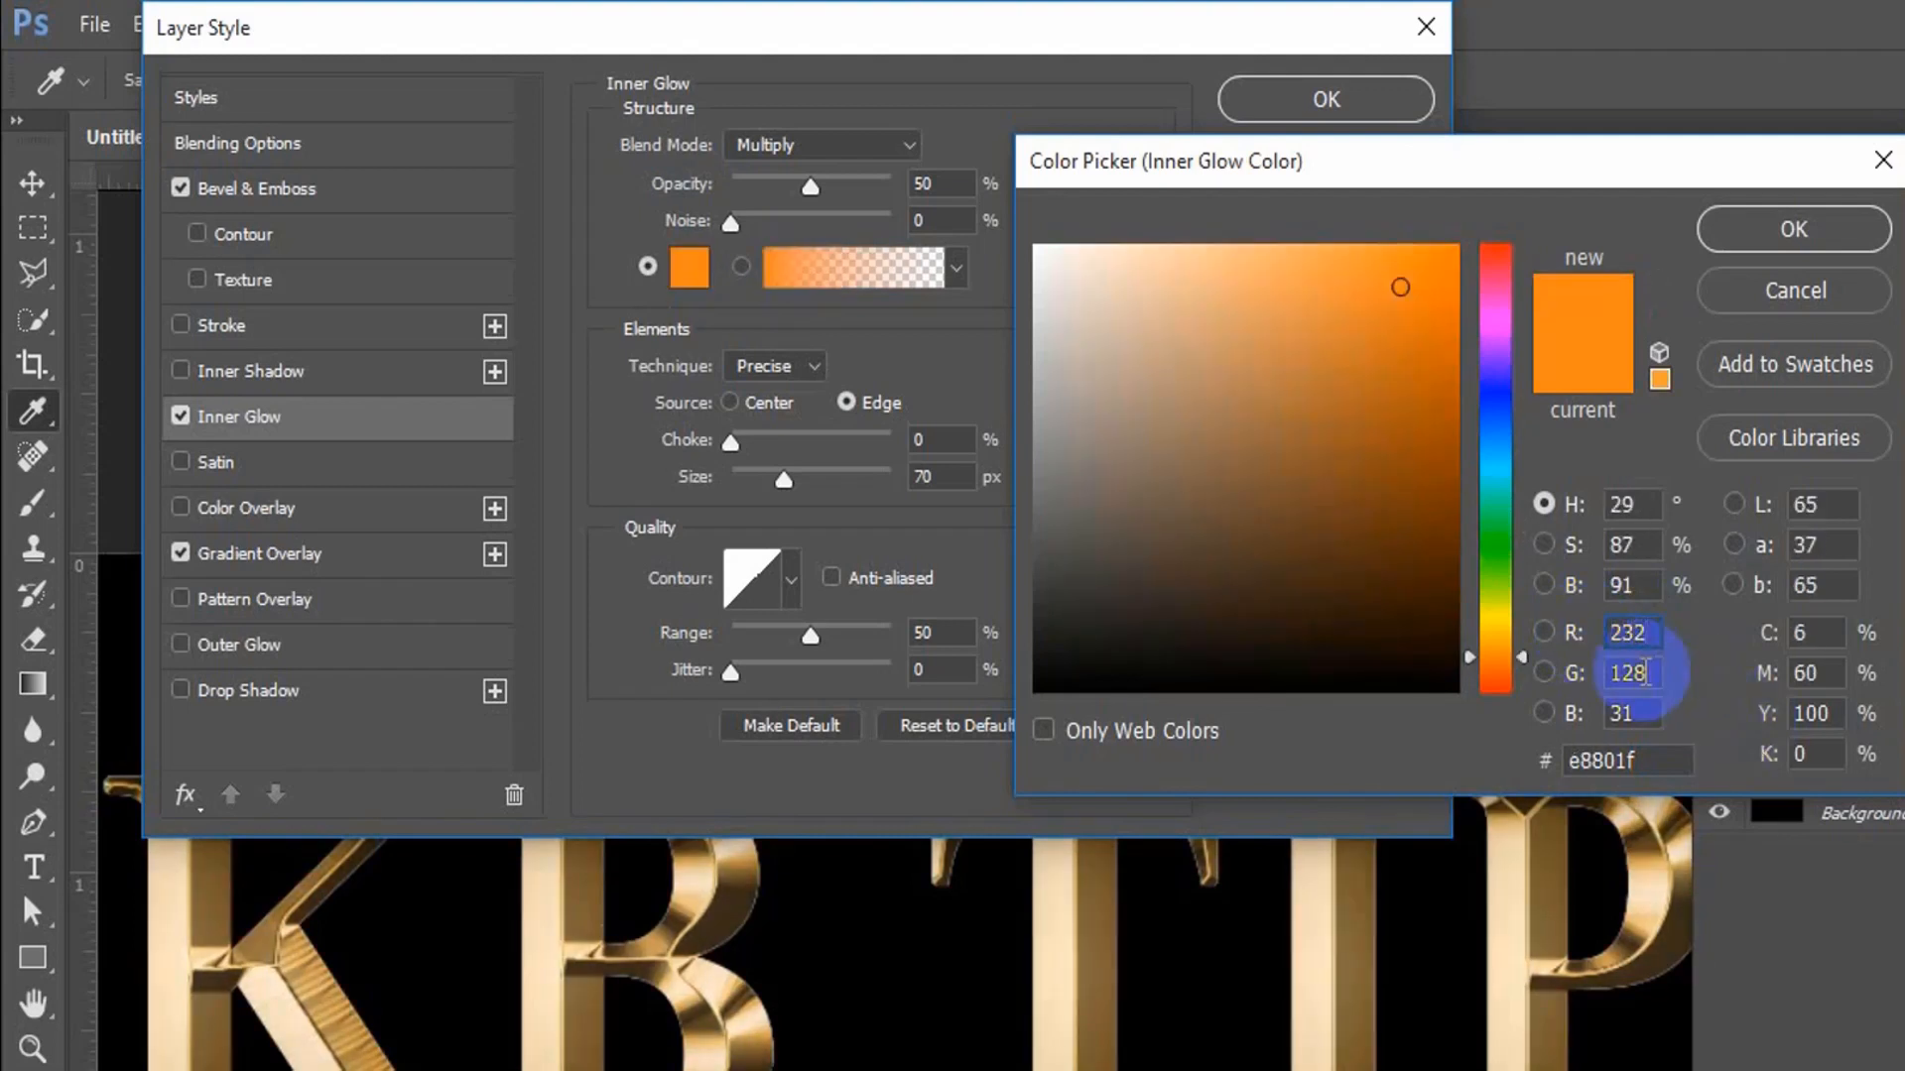
drag(1652, 675, 1565, 674)
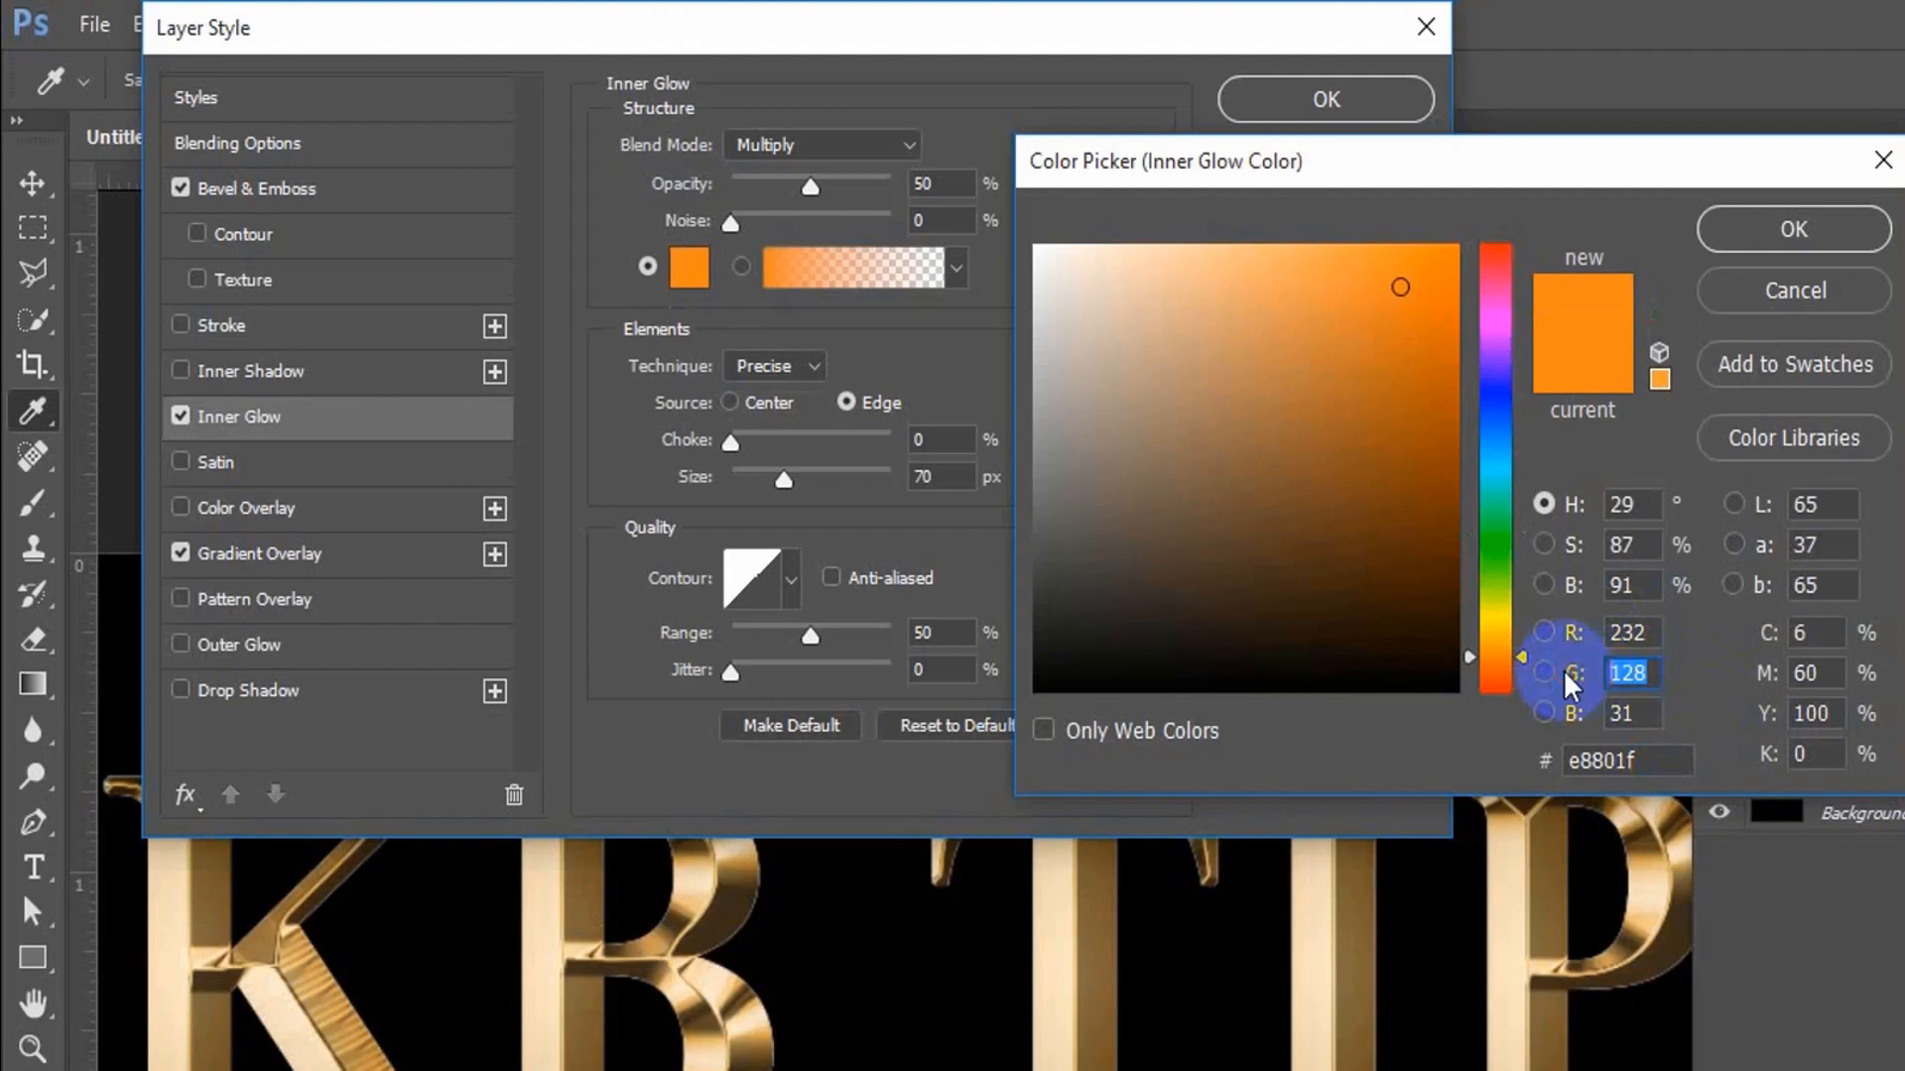
text(128)
drag(1627, 716, 1567, 720)
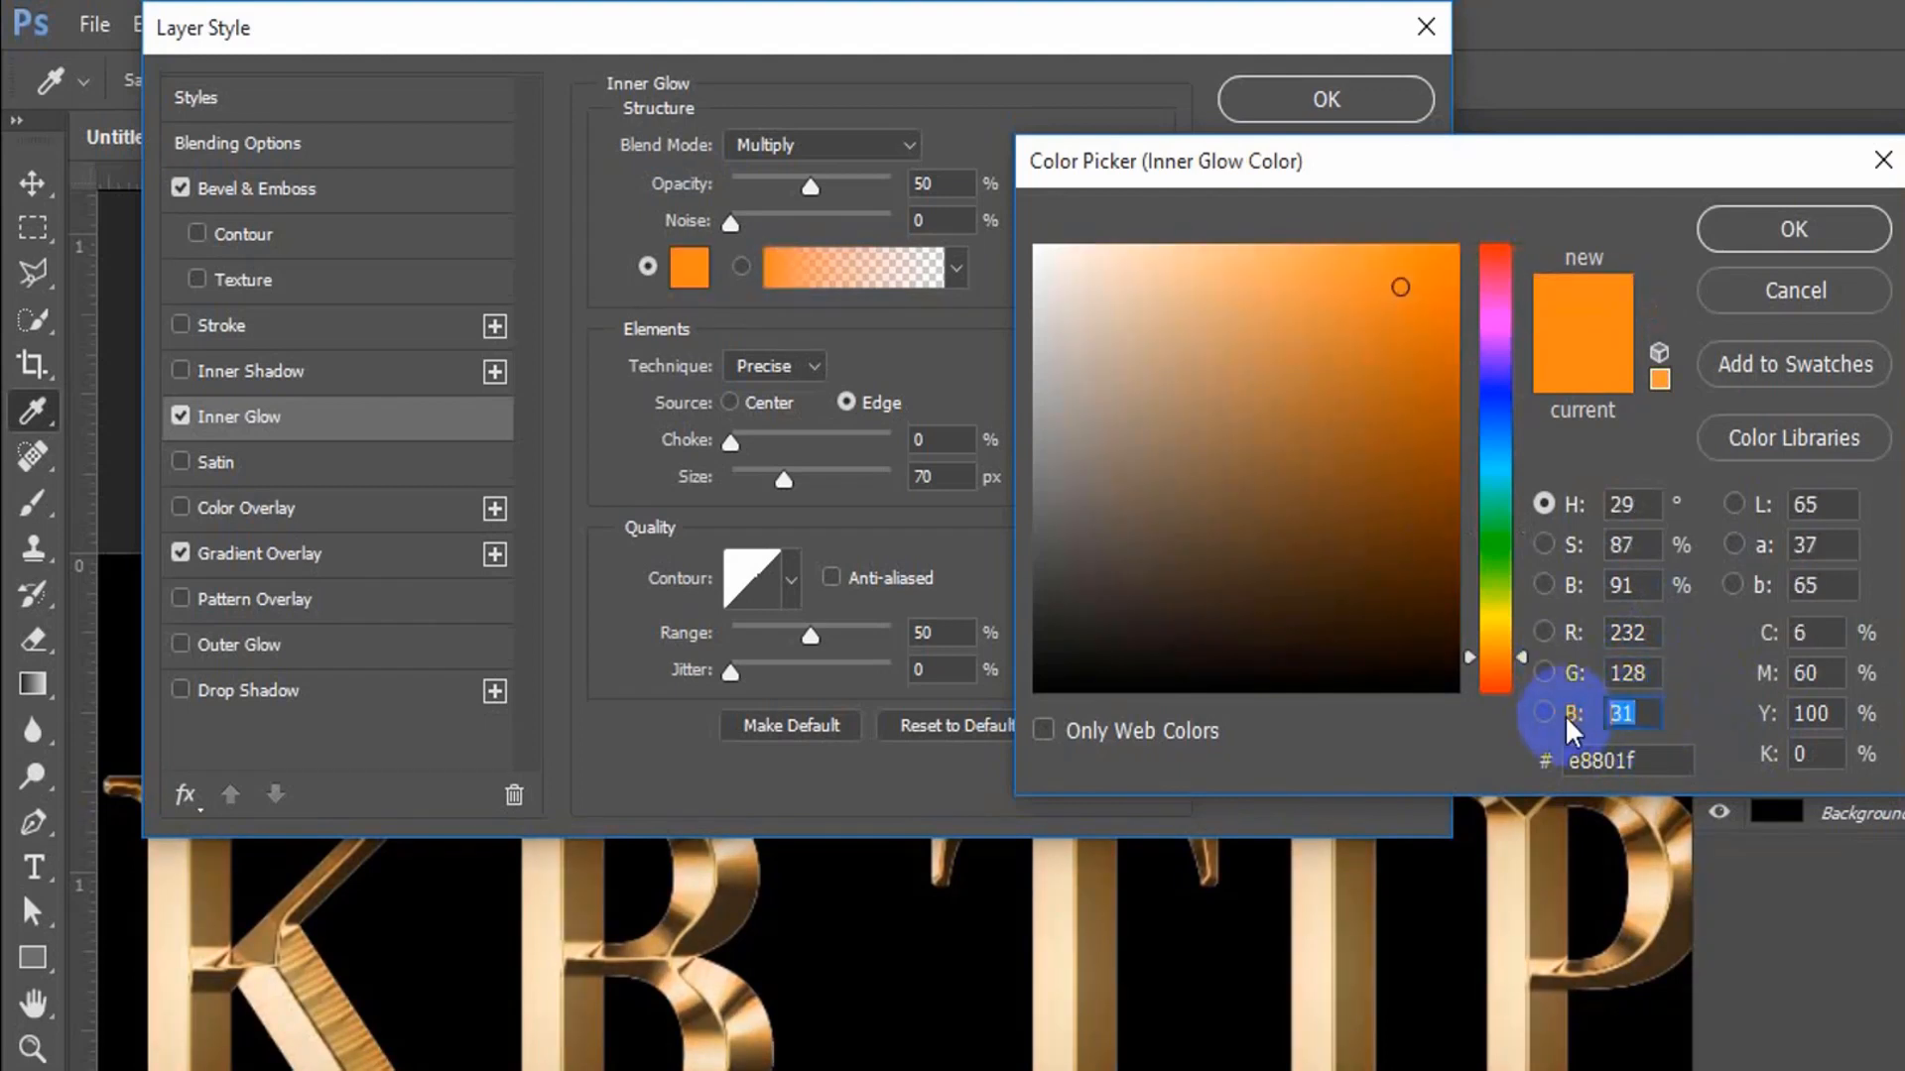
text(31)
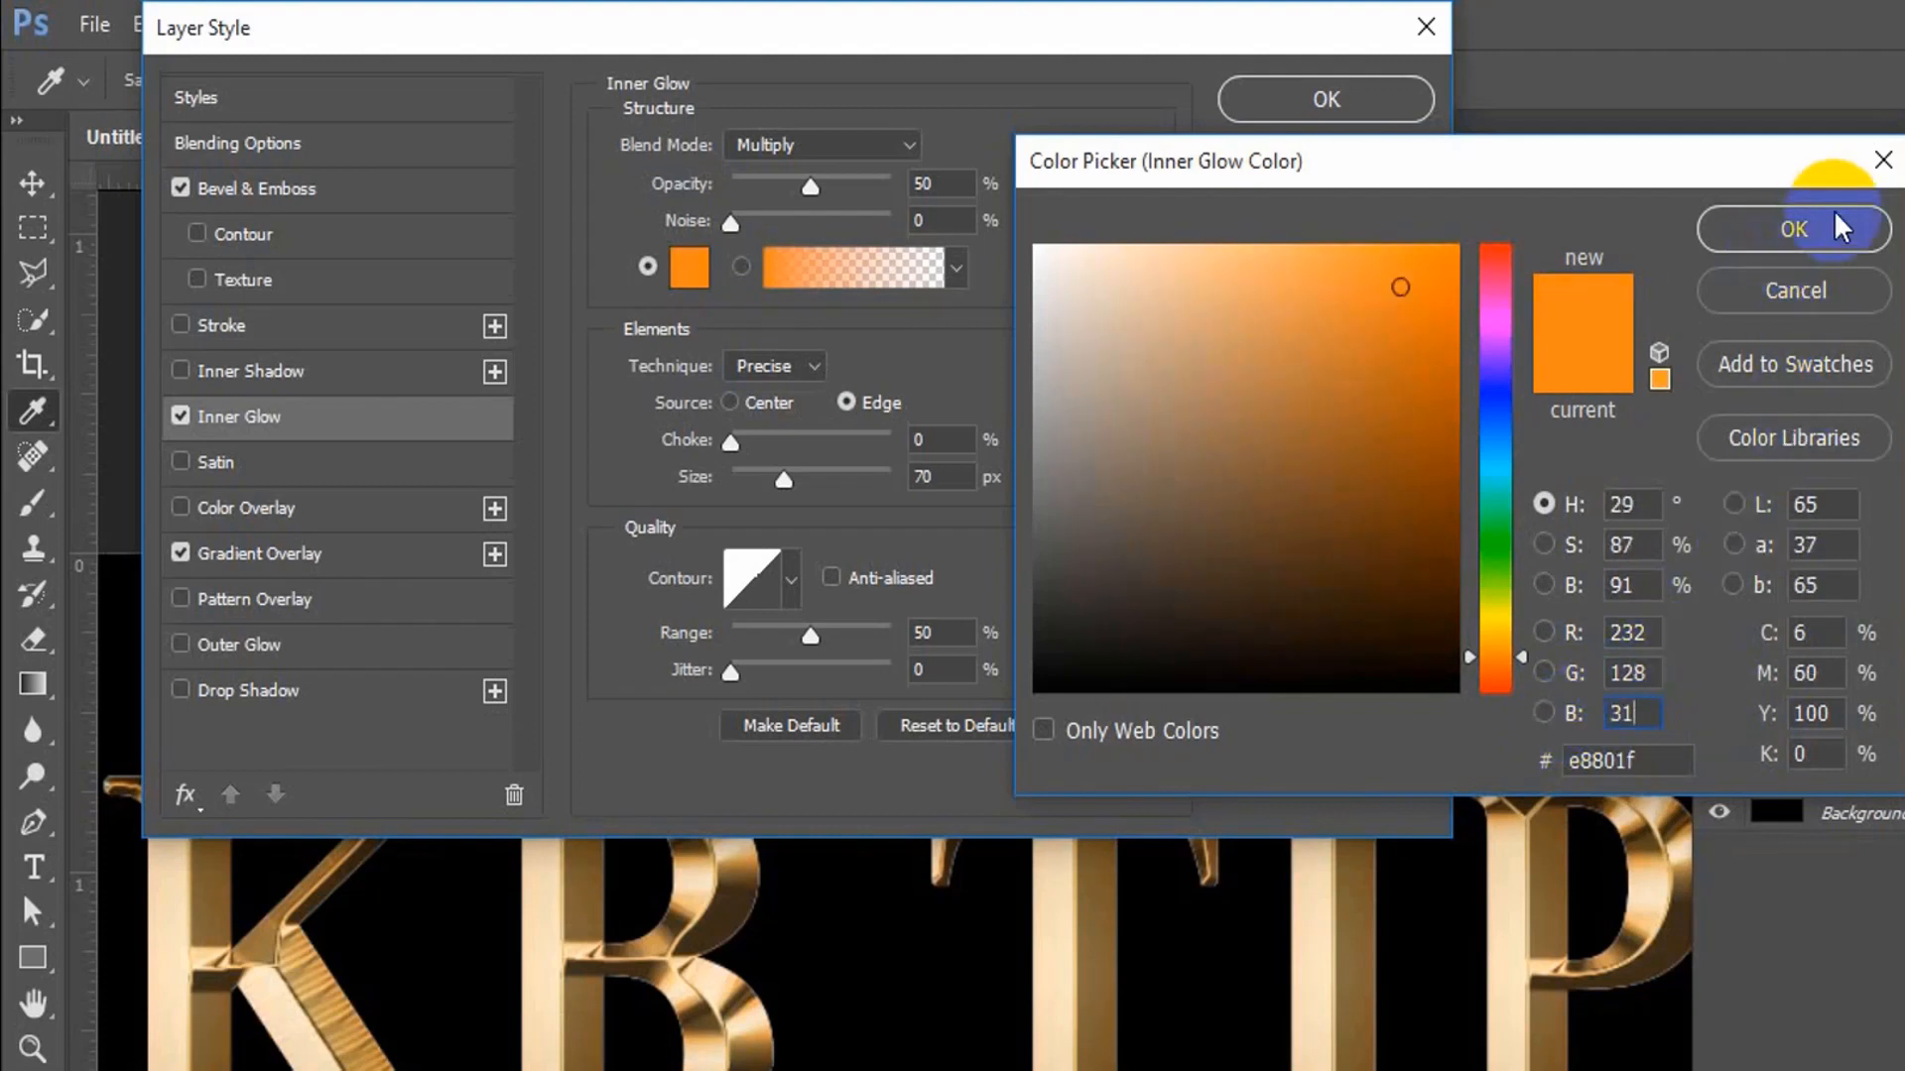
click(1783, 238)
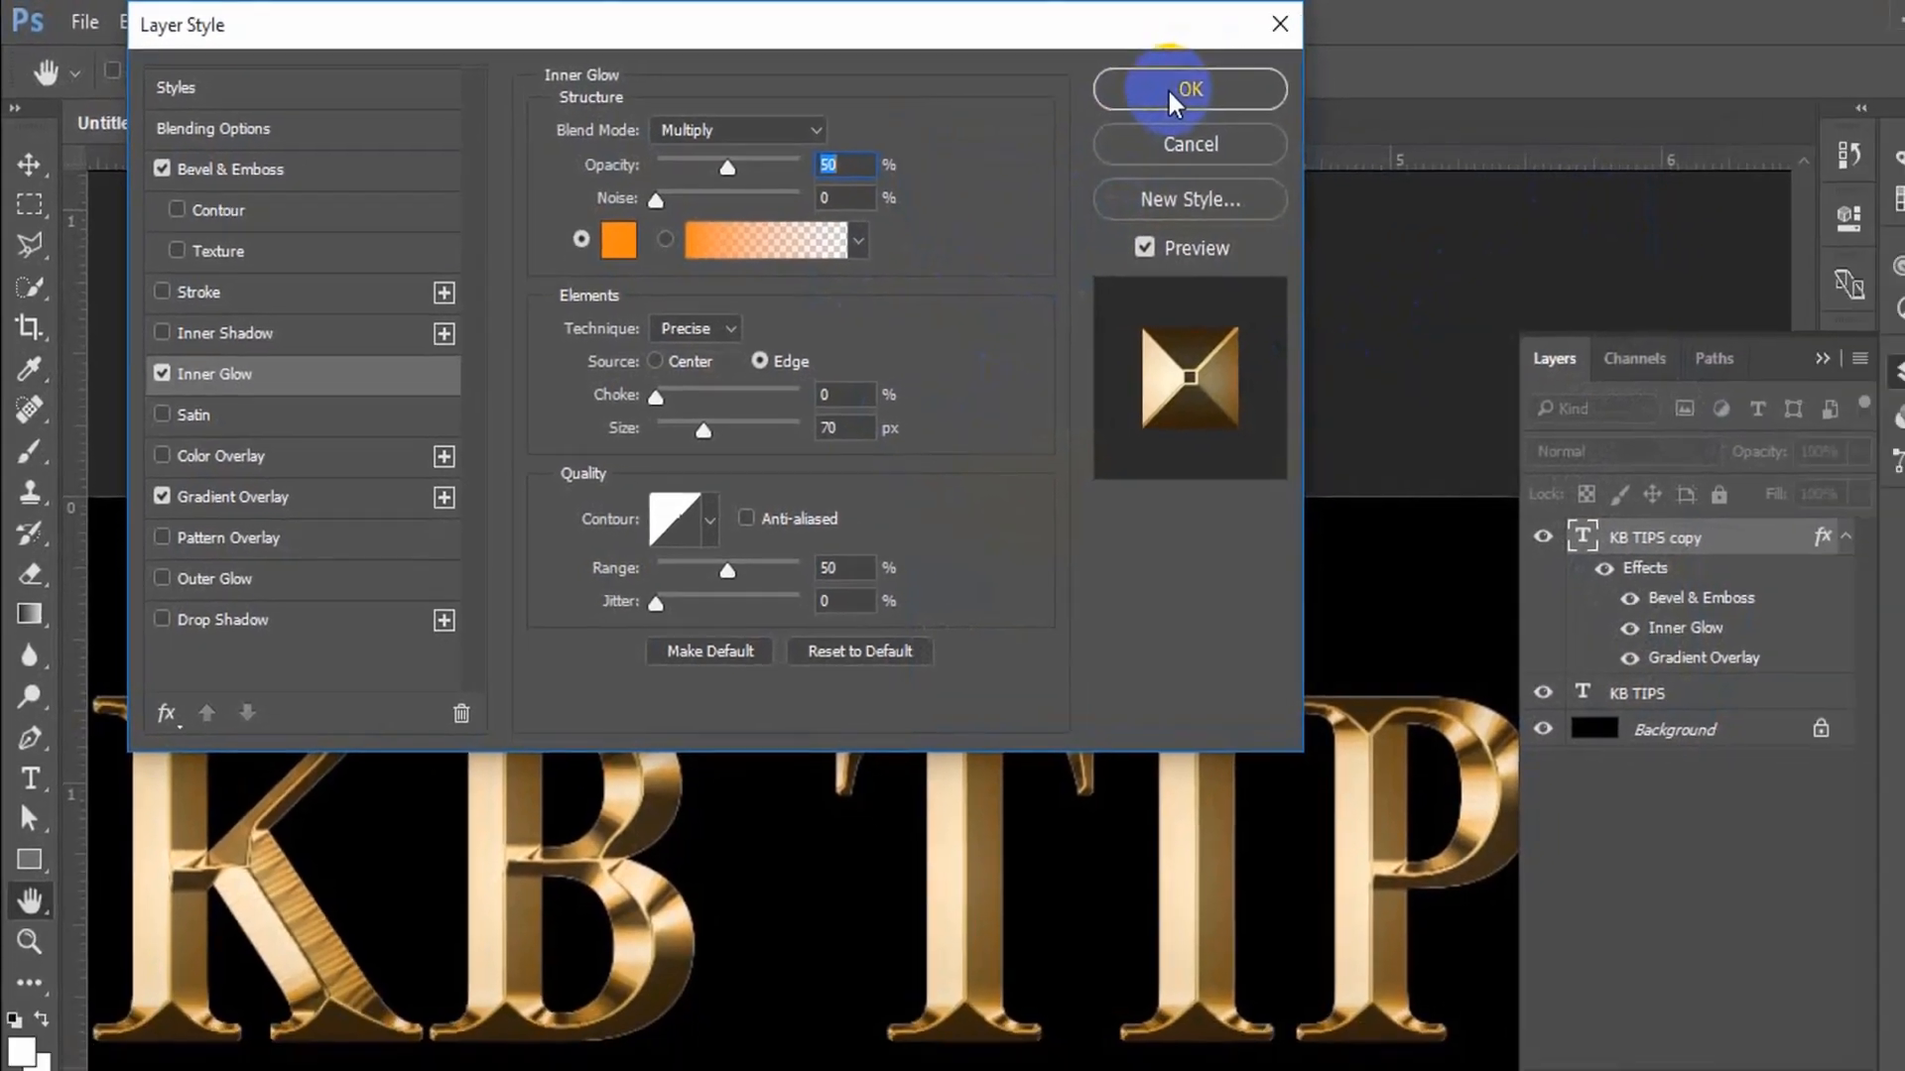
click(1308, 104)
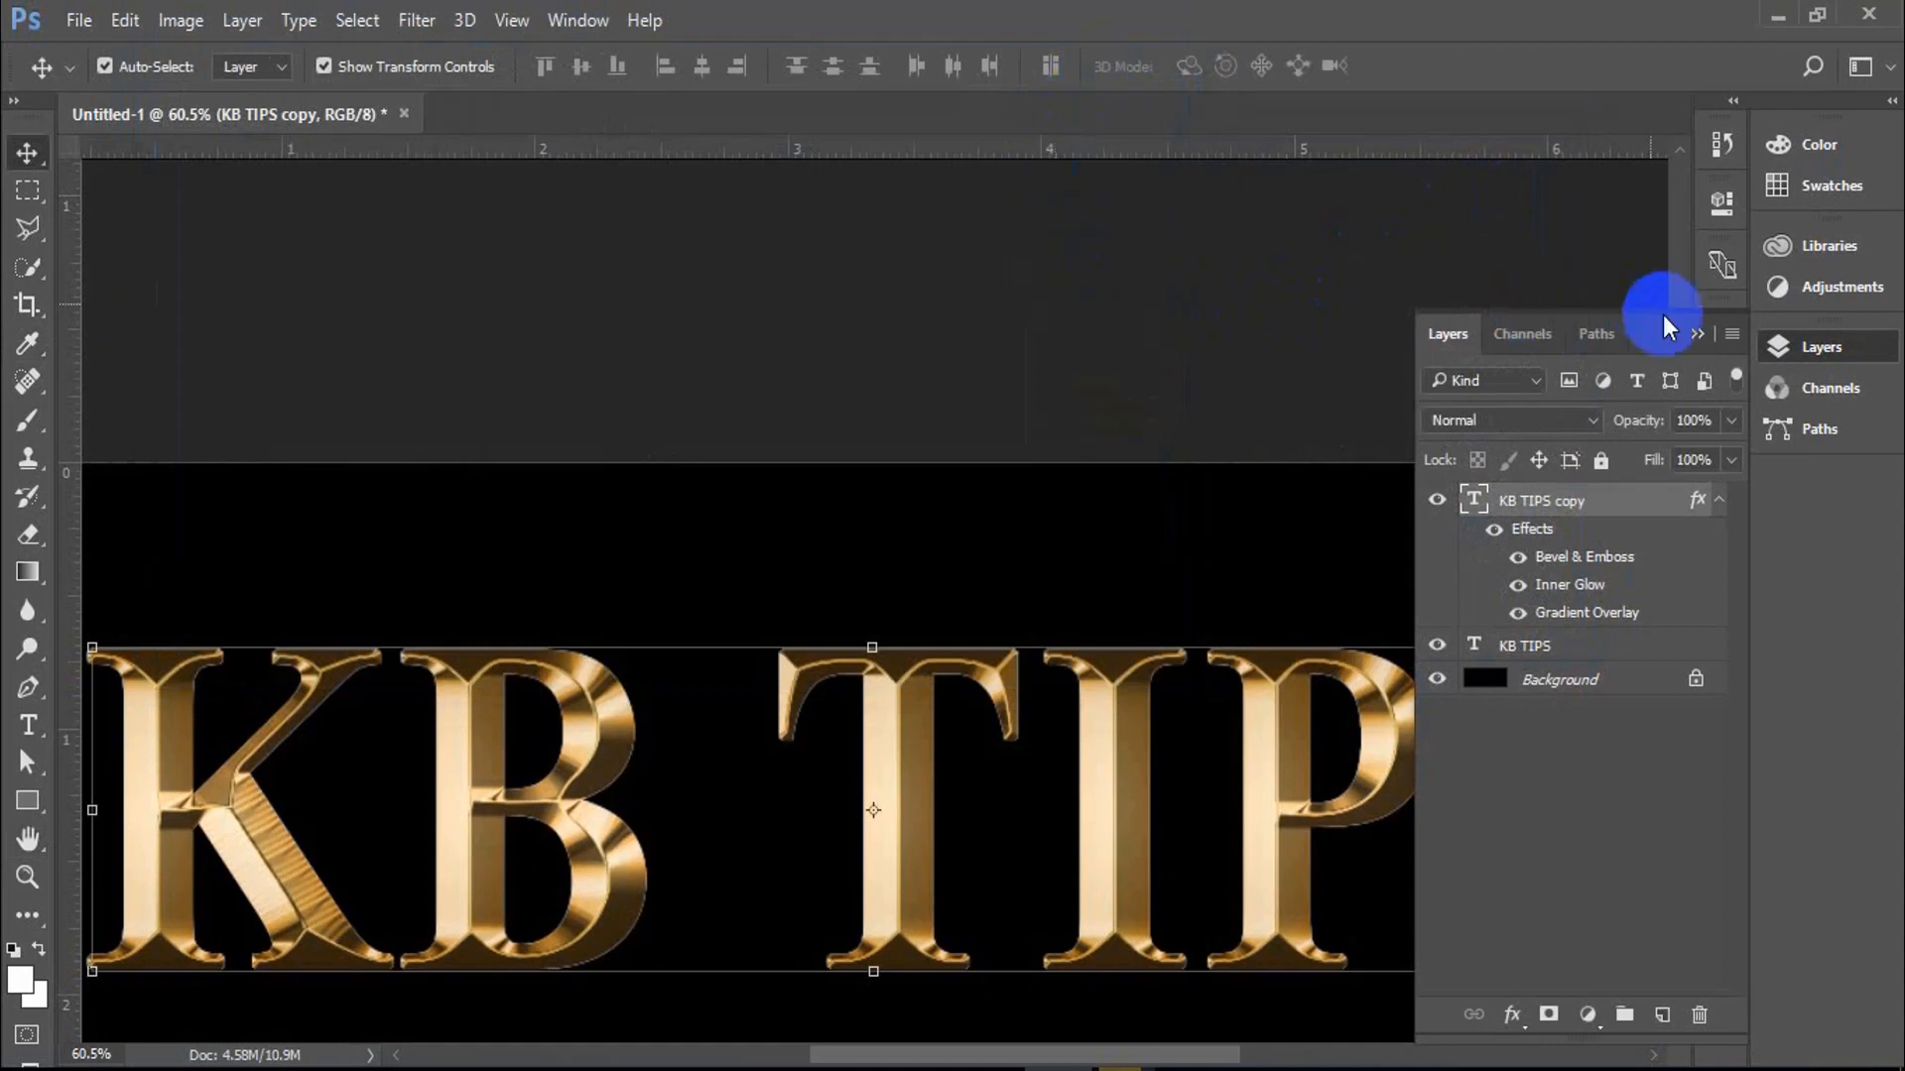
Add a Stroke effect with a size of 8 px to the original KB TIPS text layer.
click(1696, 332)
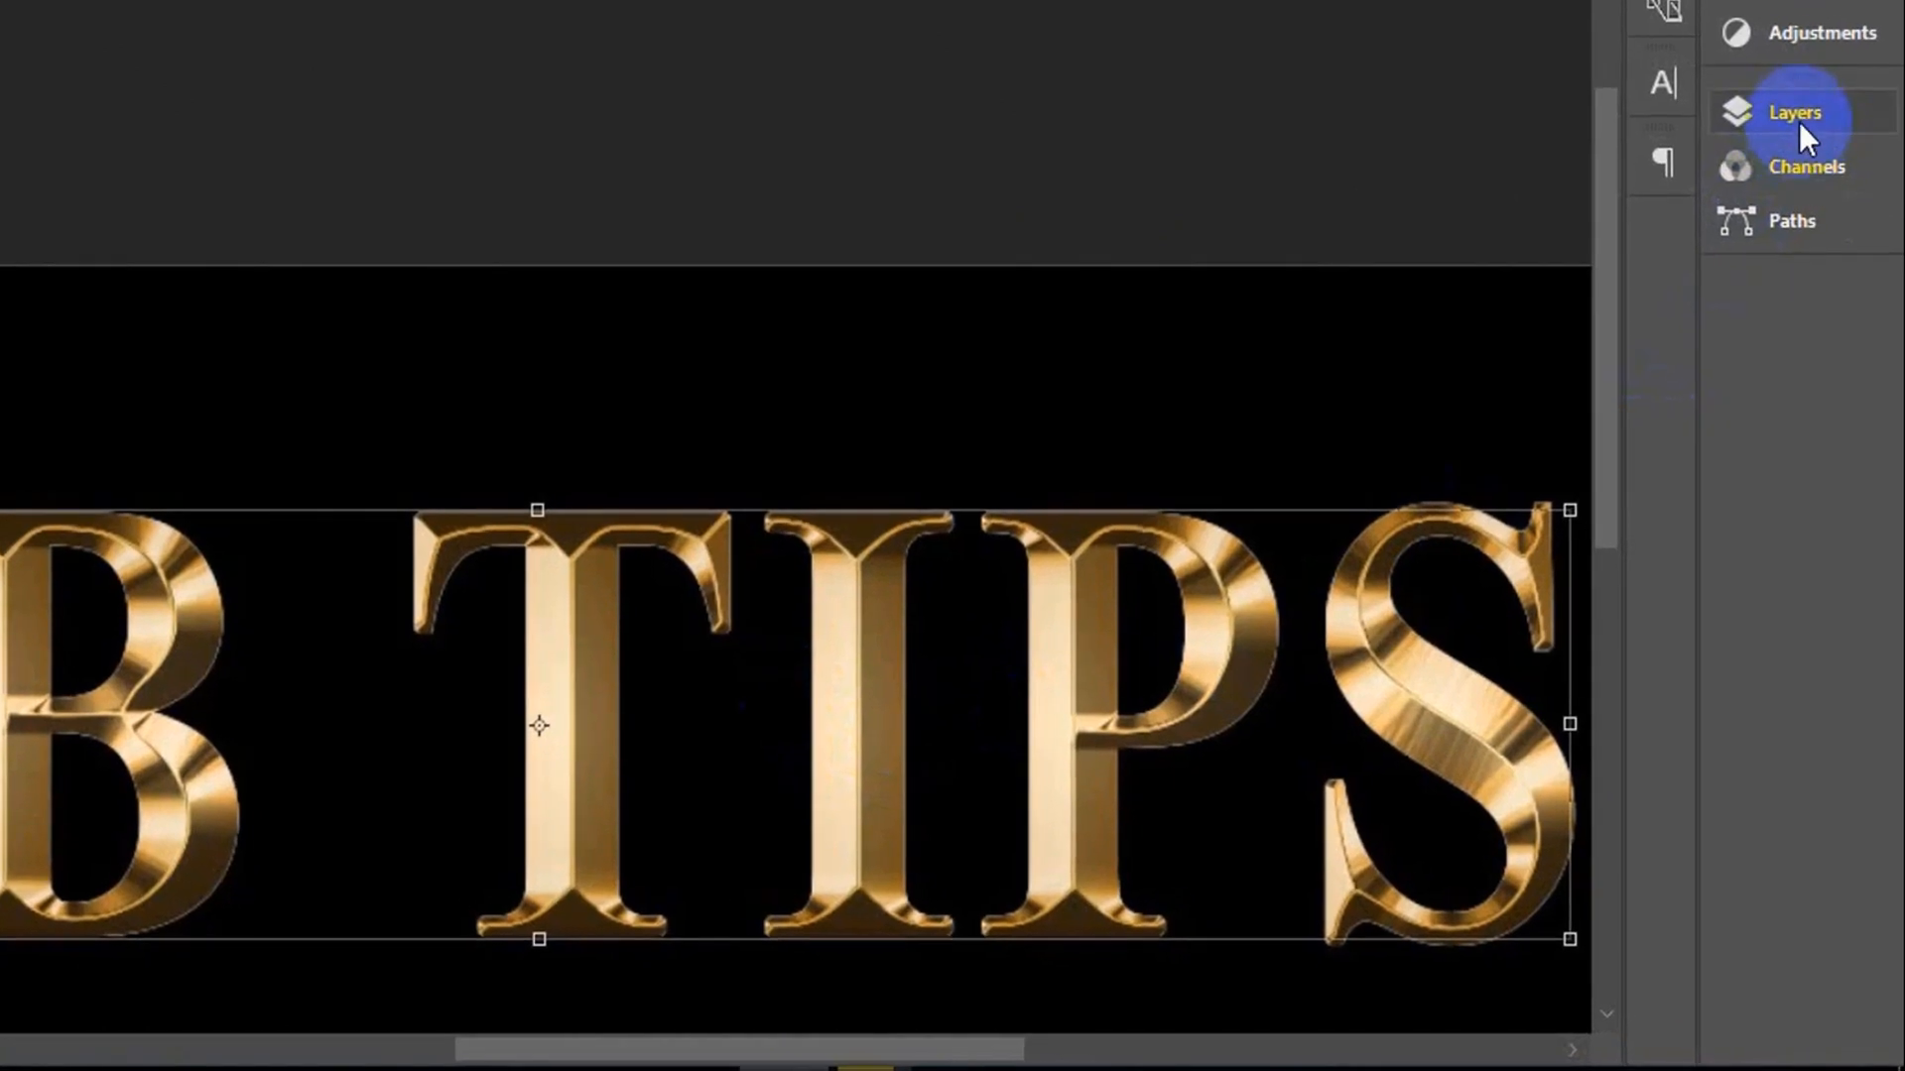
click(1820, 347)
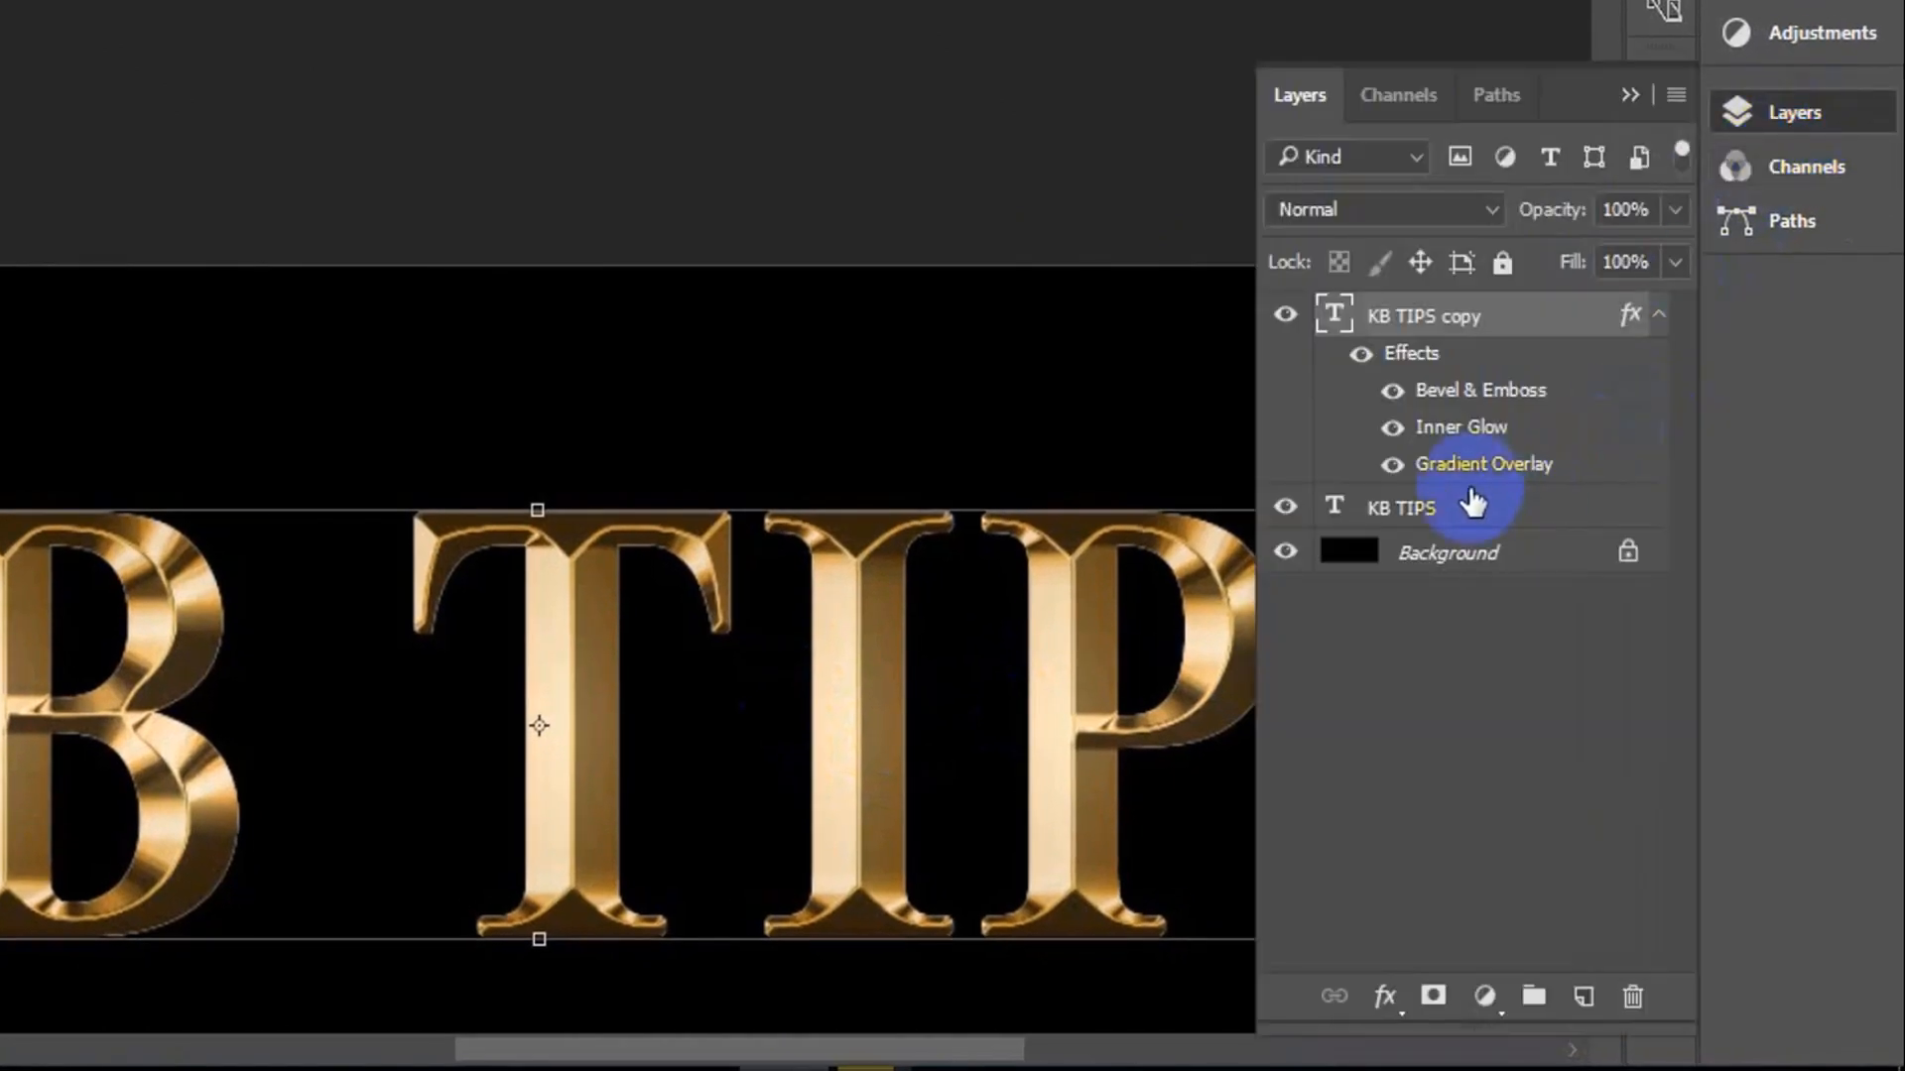
click(1444, 511)
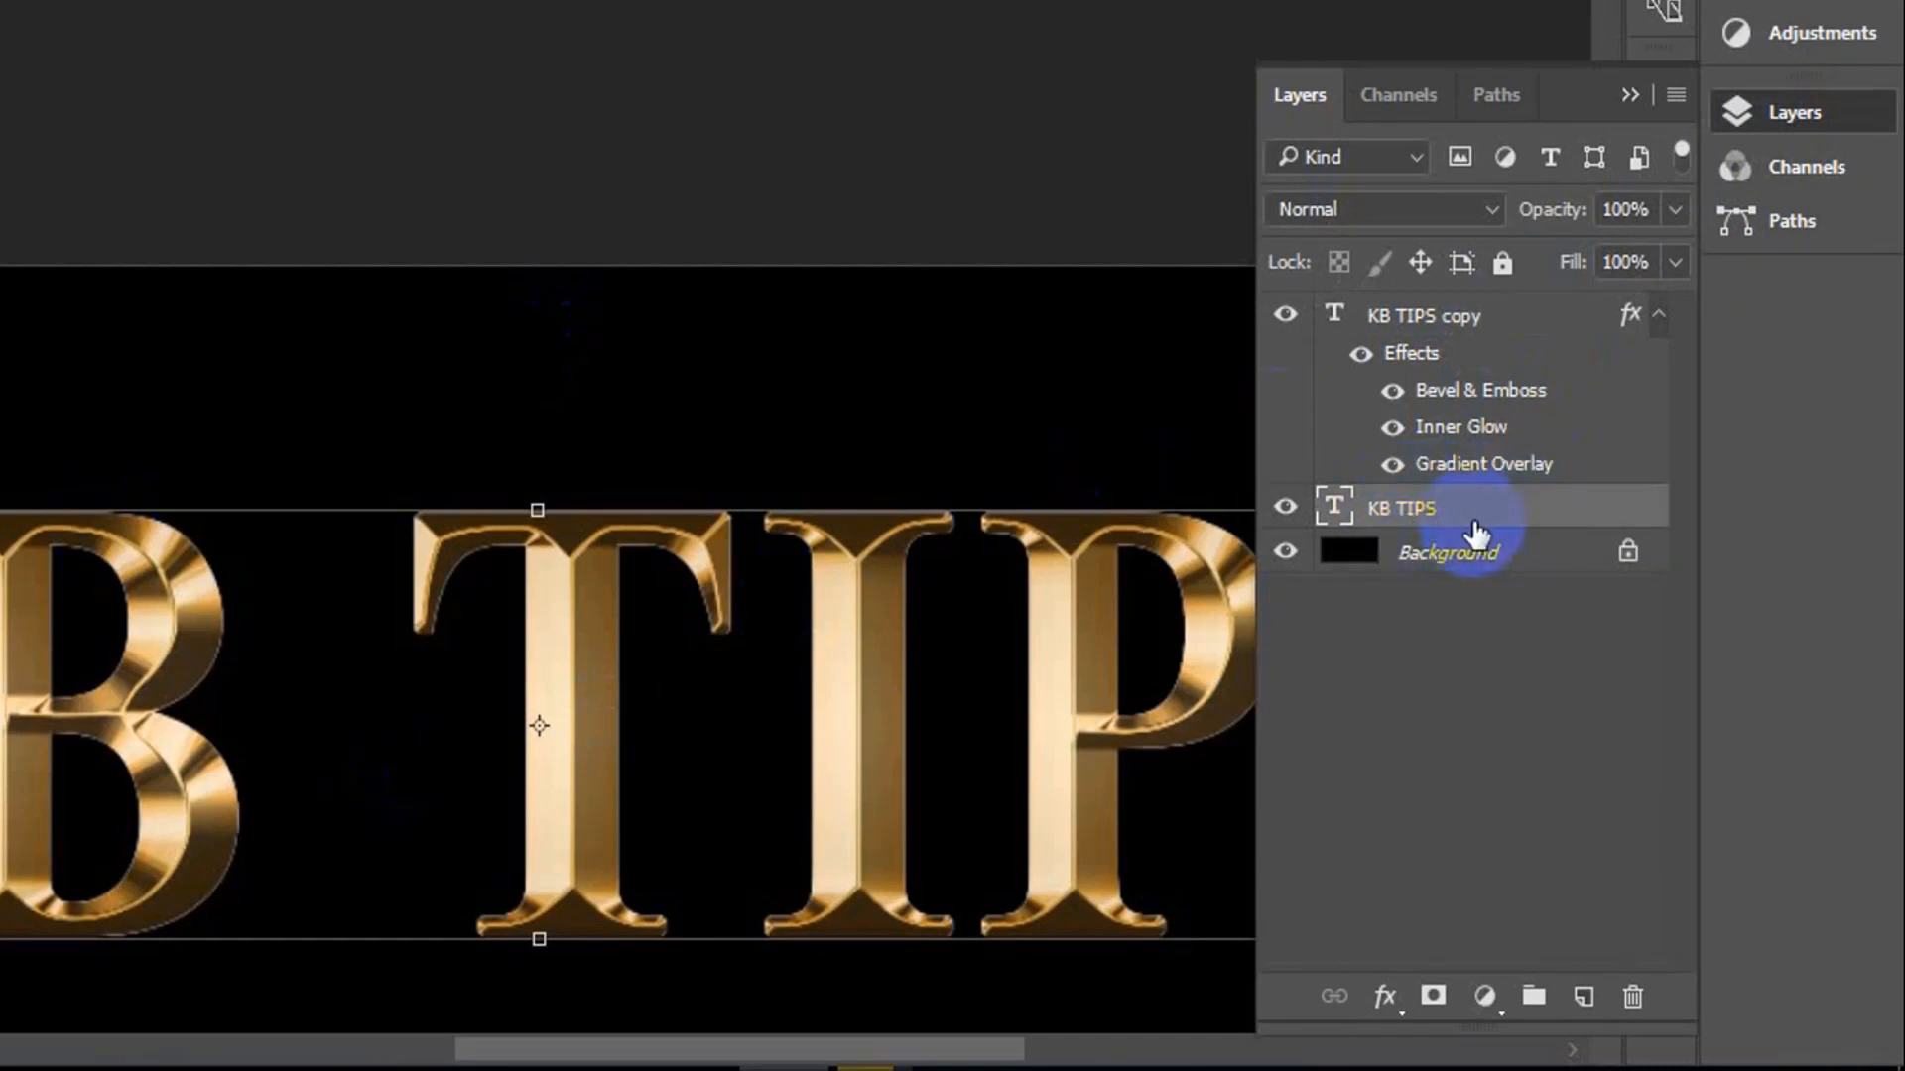
click(1386, 997)
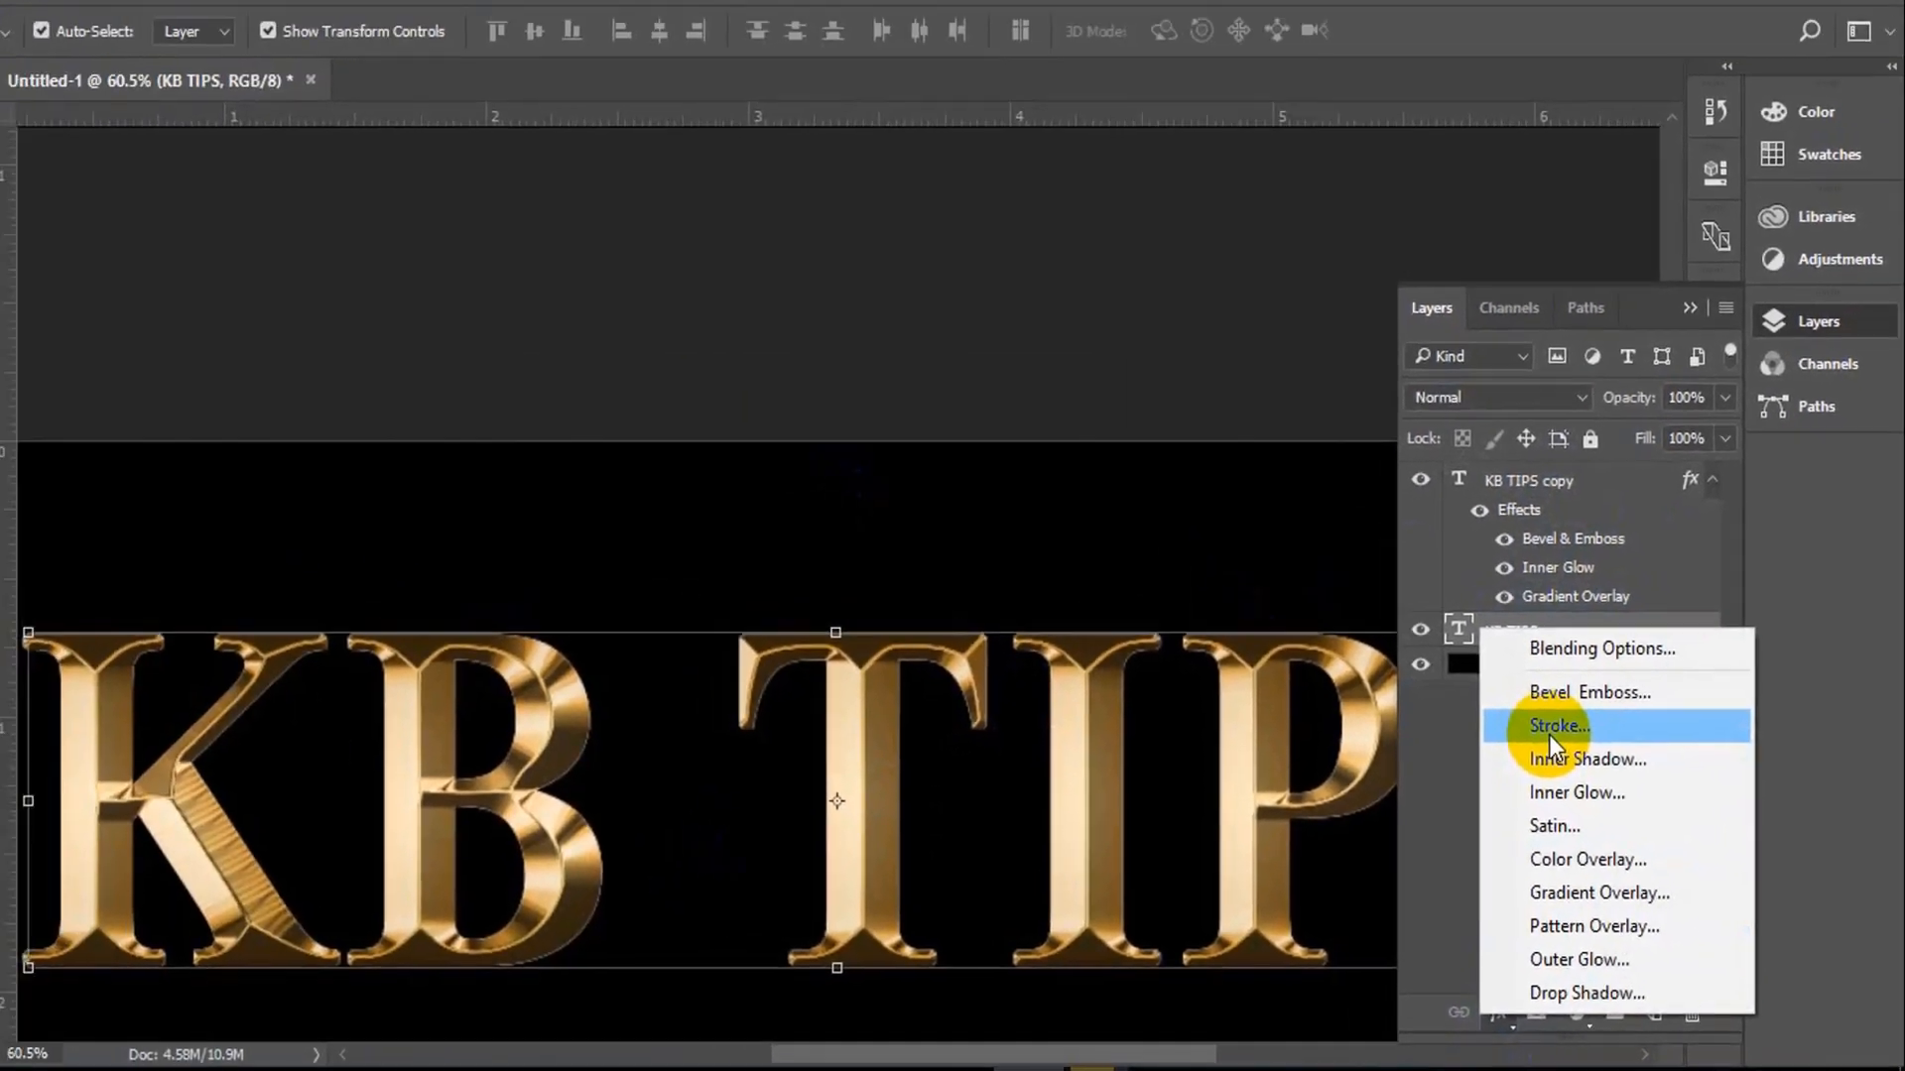
click(1466, 647)
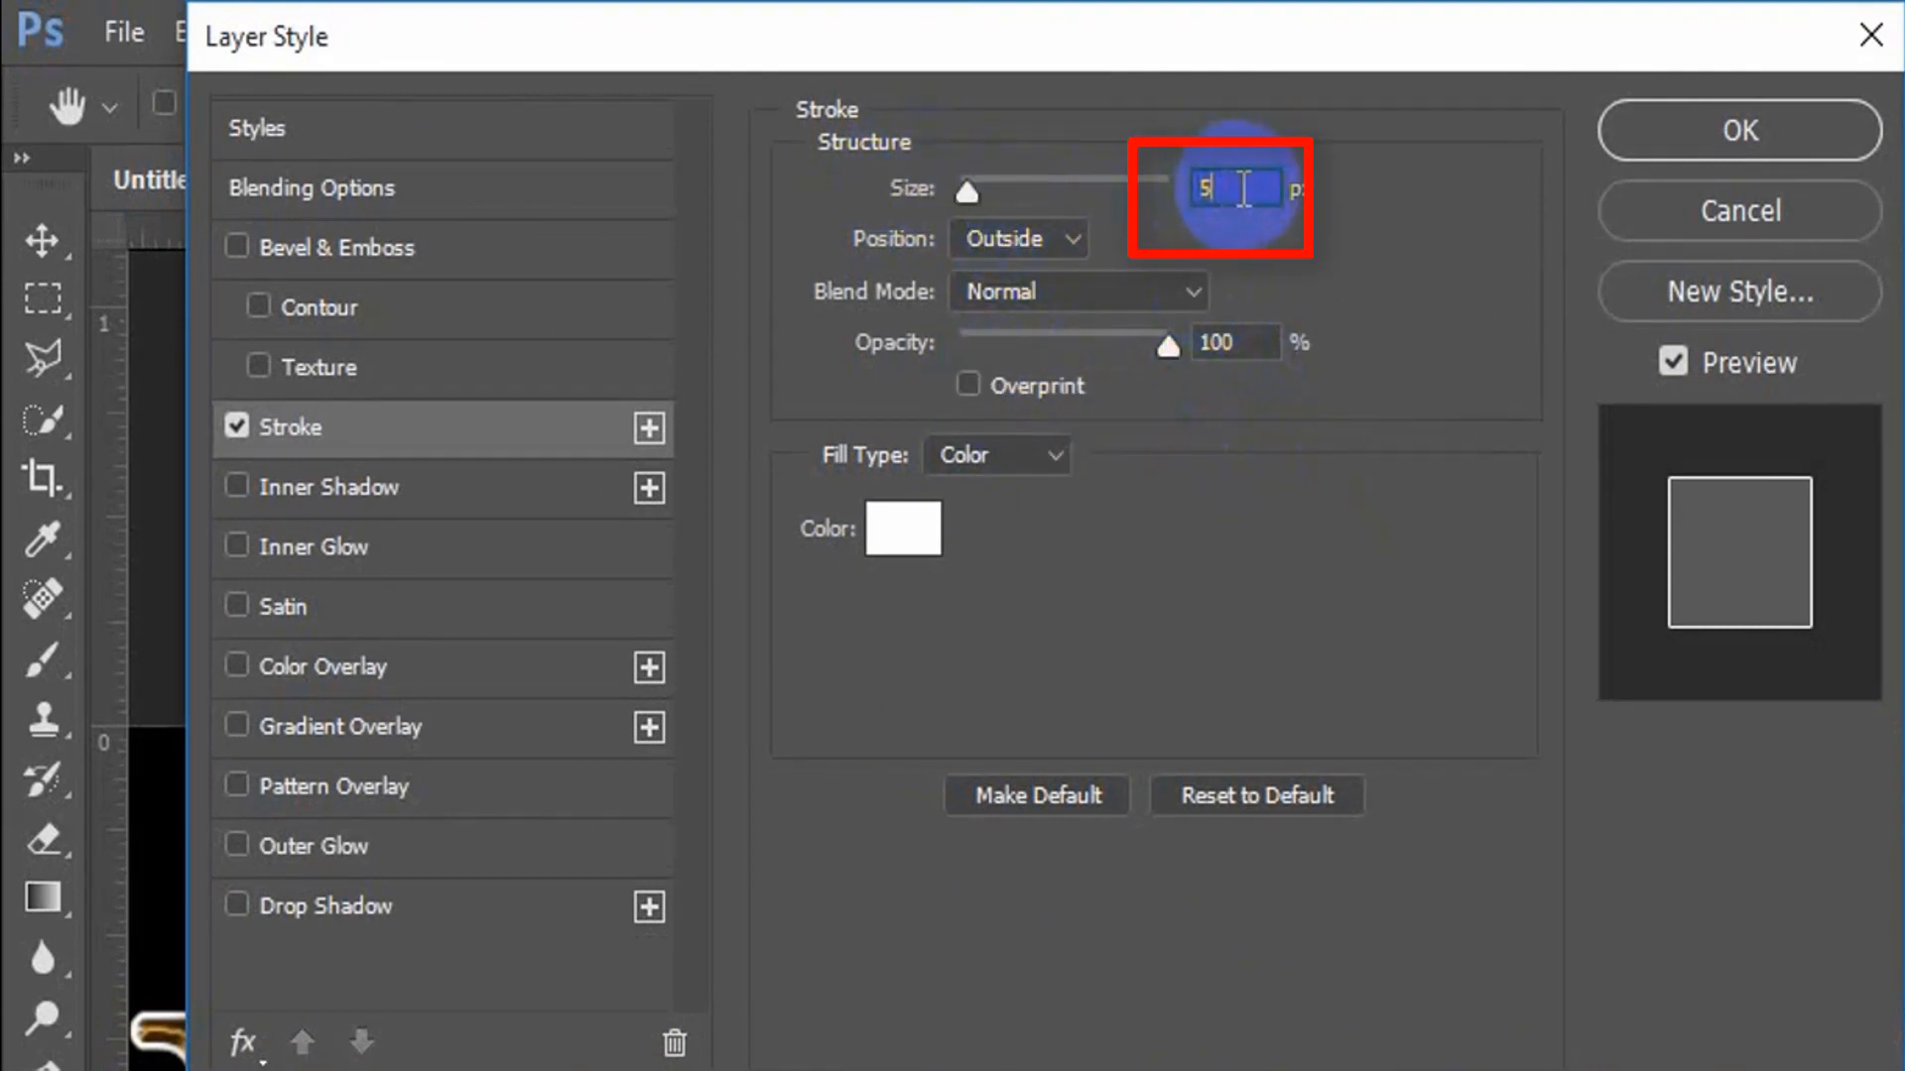
text(8)
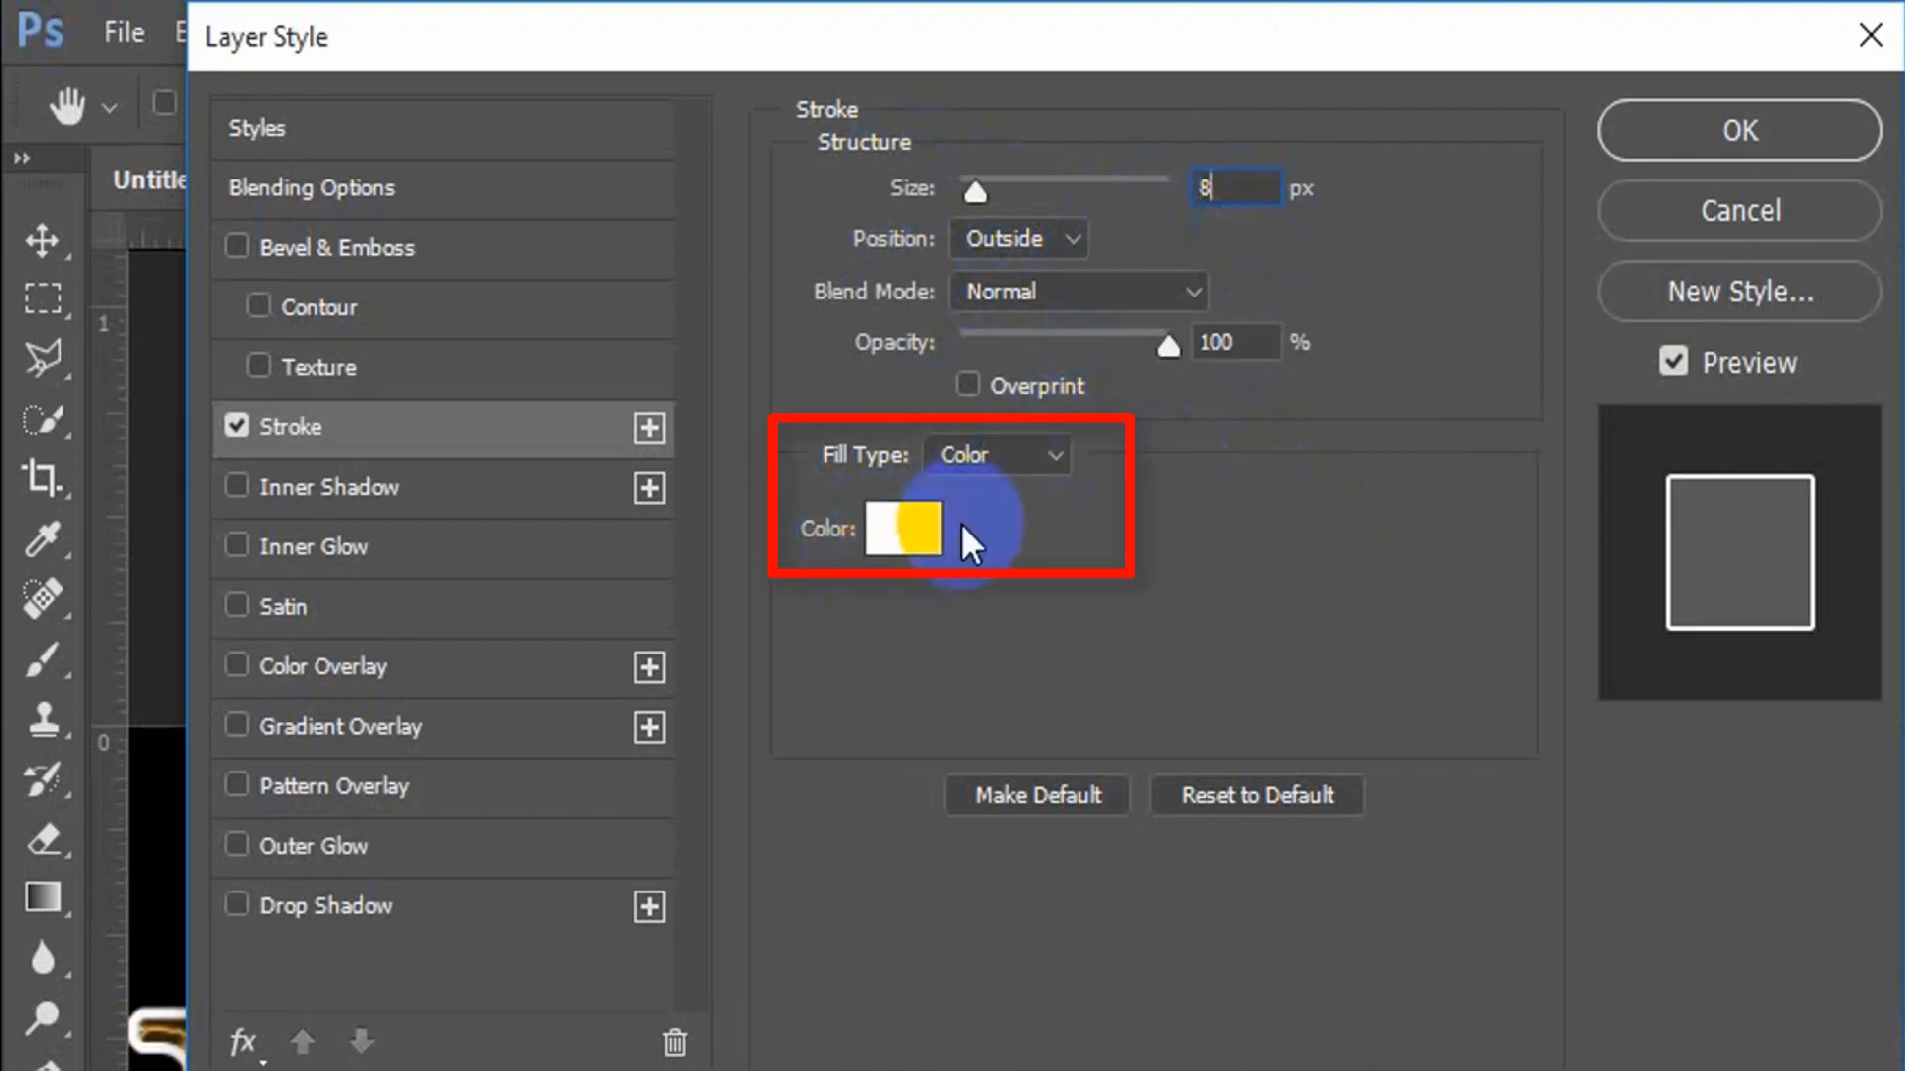
Set the stroke's fill type to Gradient and apply the last gold gradient preset.
click(995, 453)
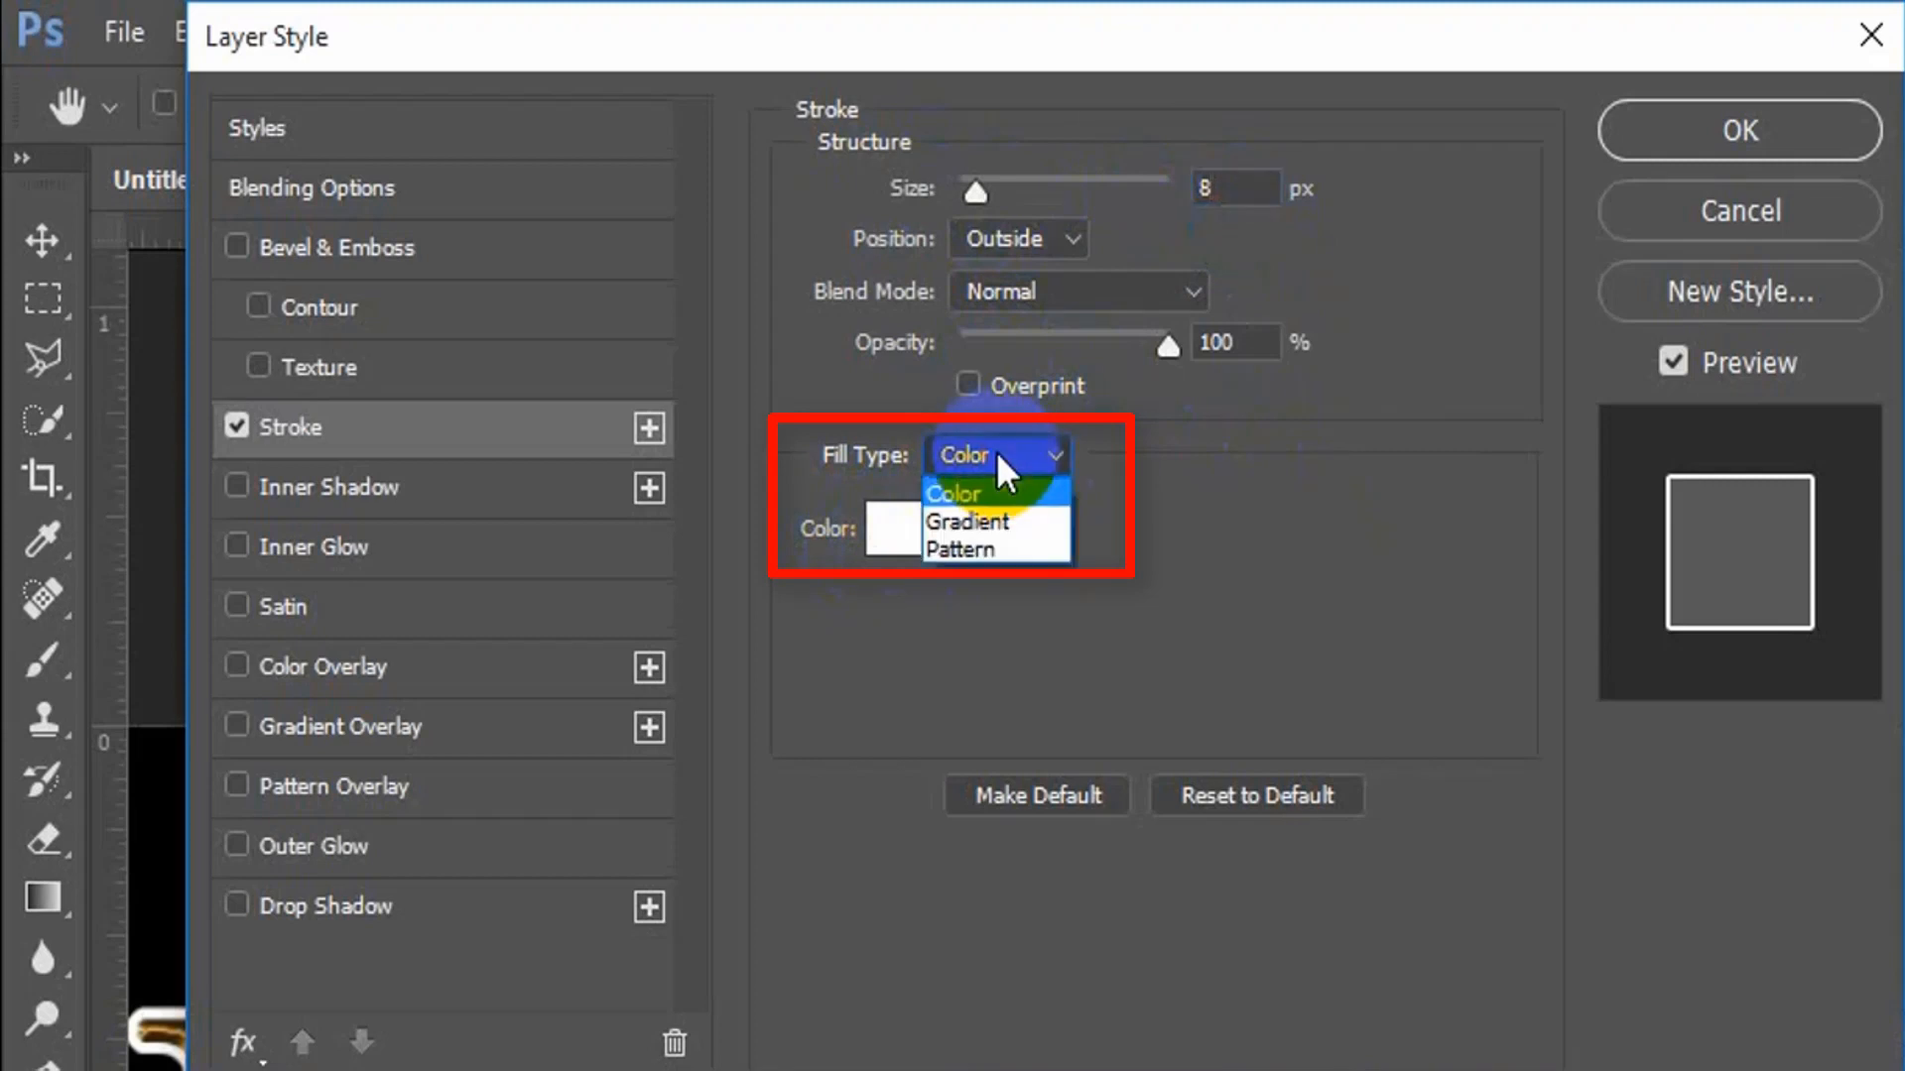
click(982, 523)
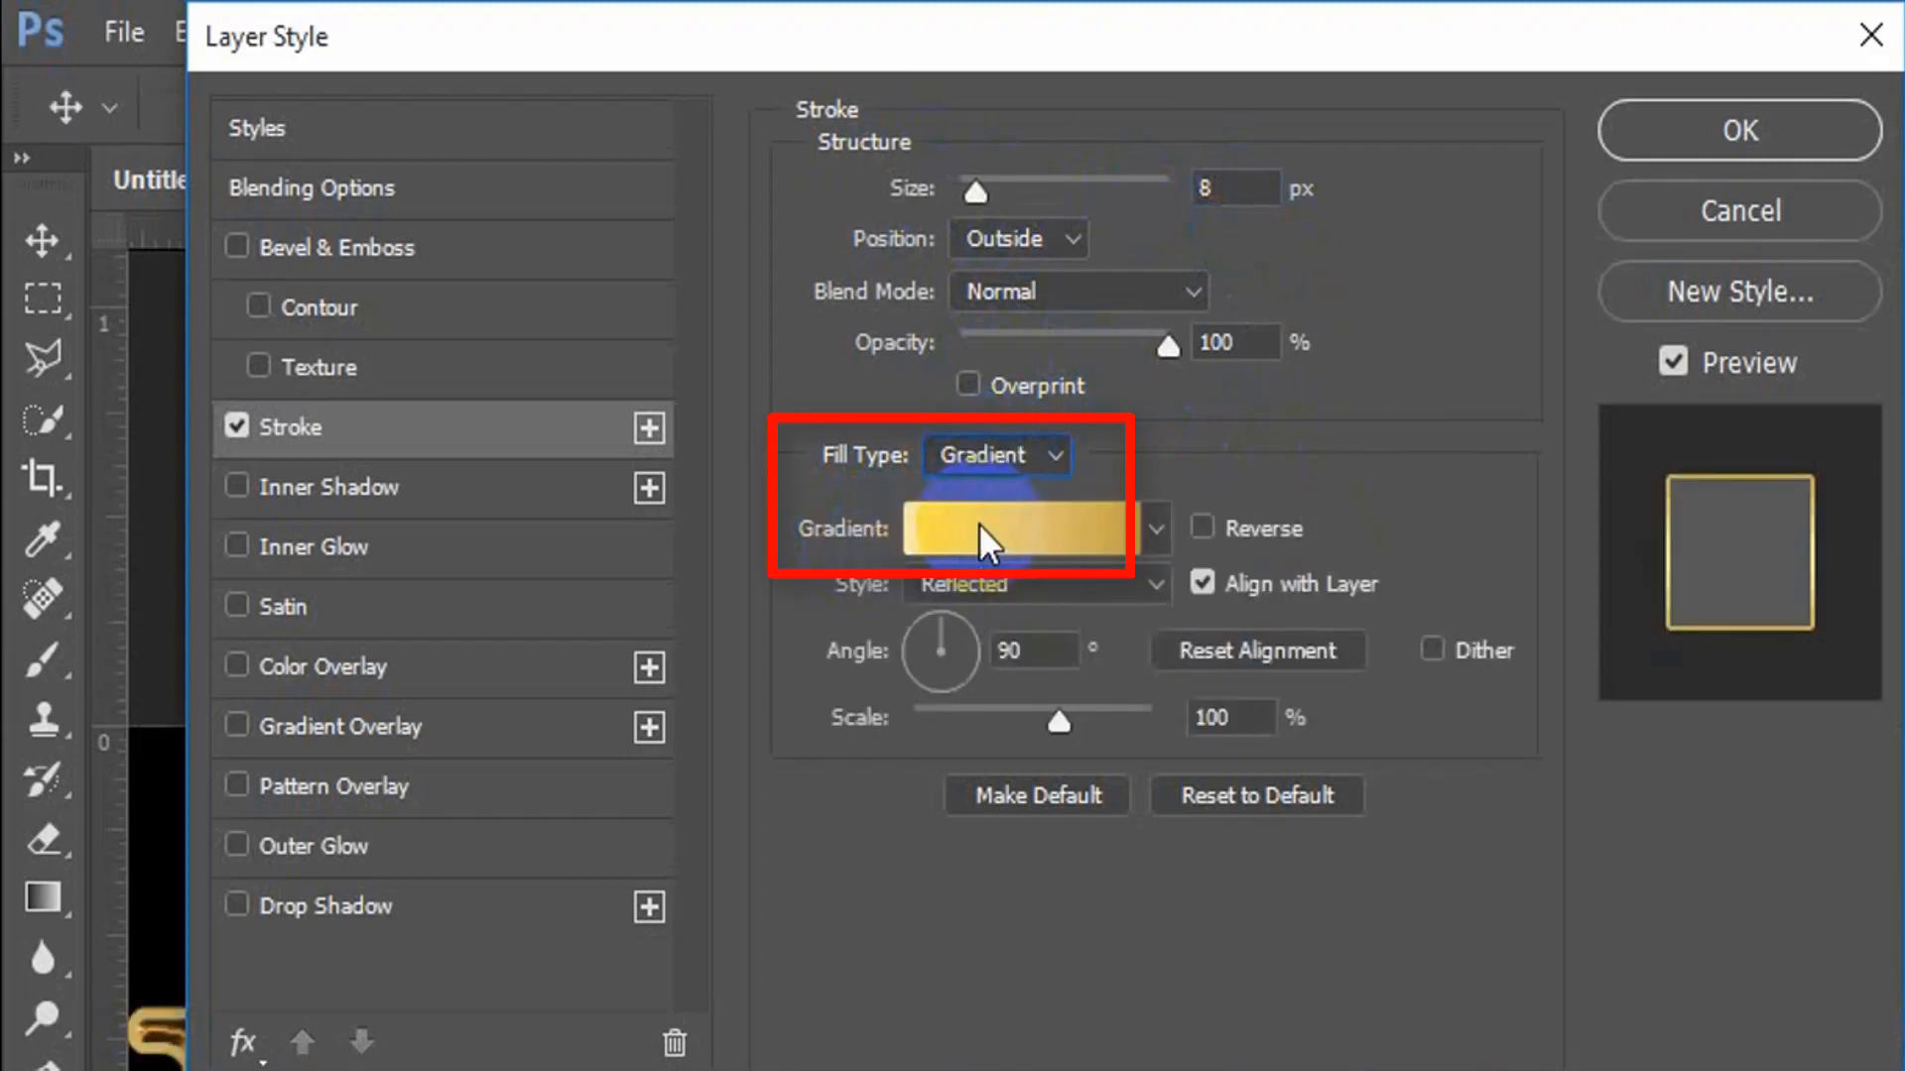
click(1157, 530)
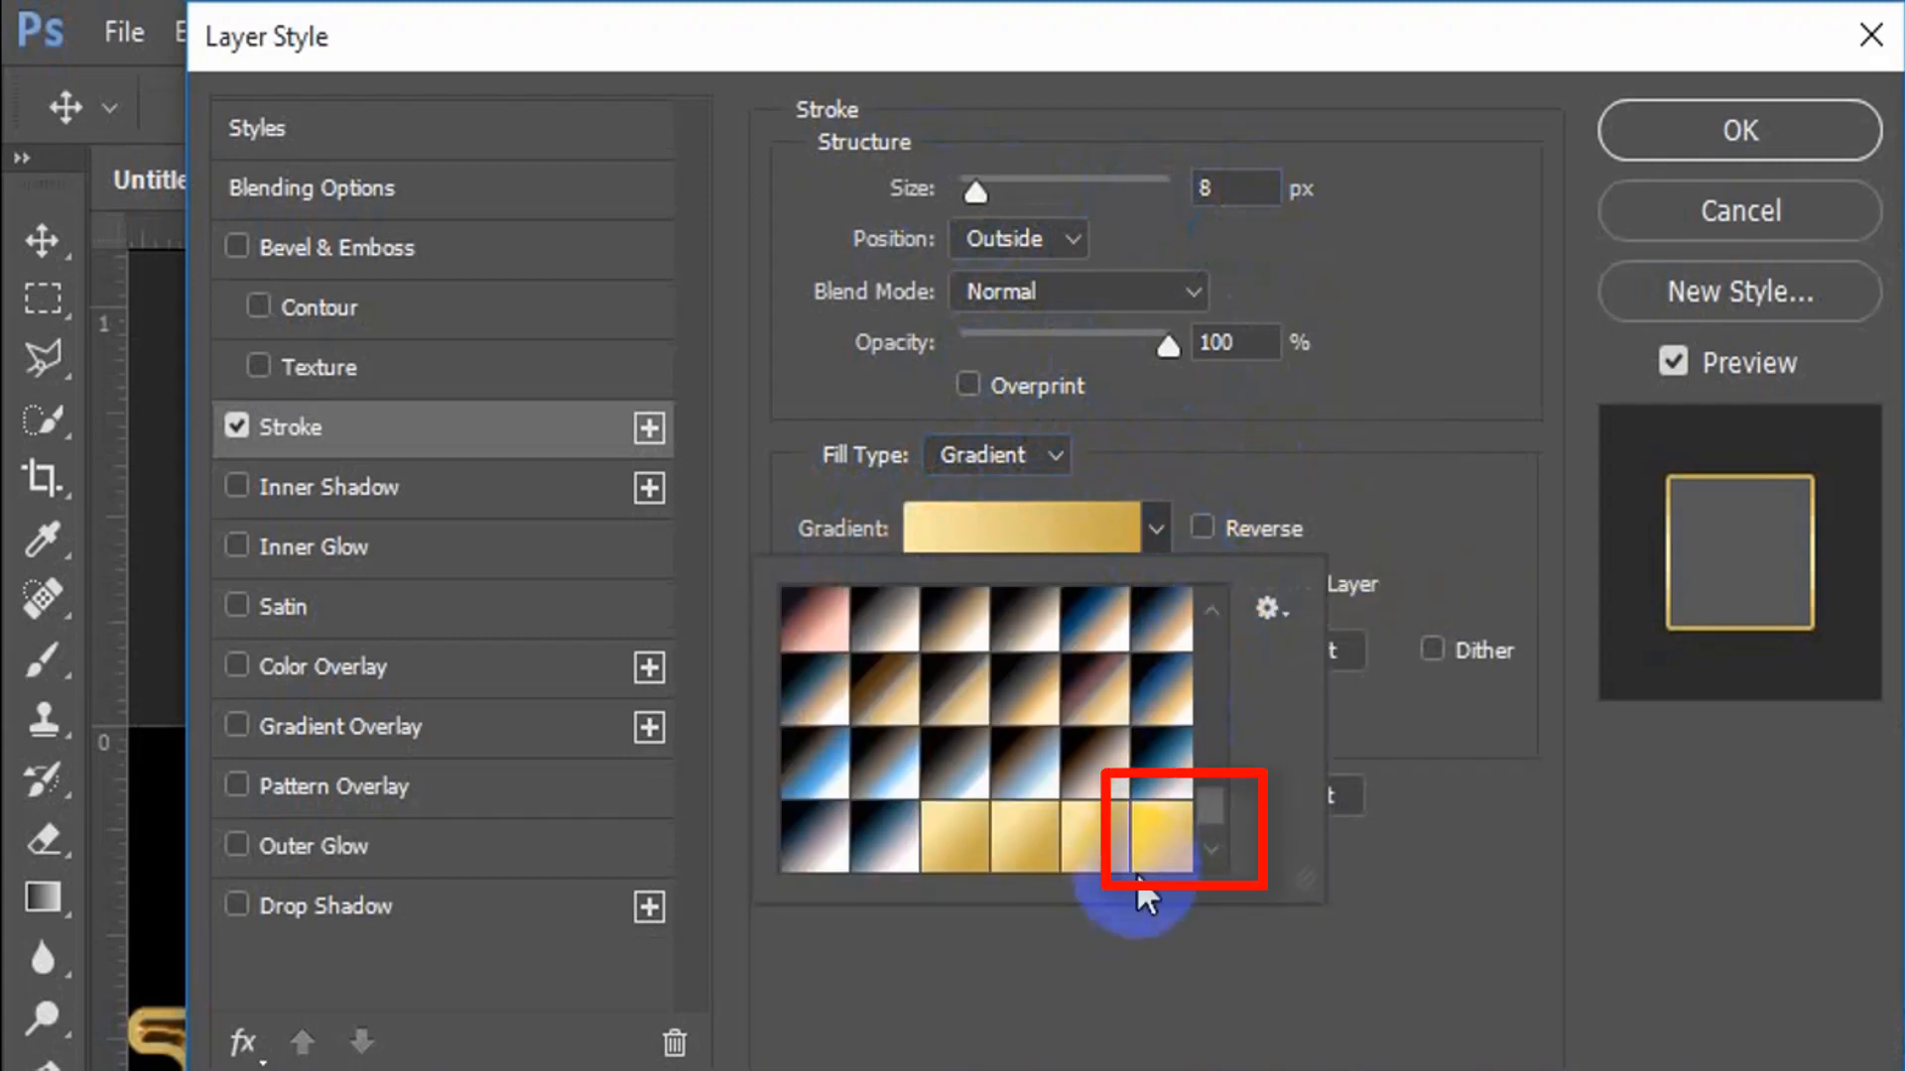
double_click(1163, 855)
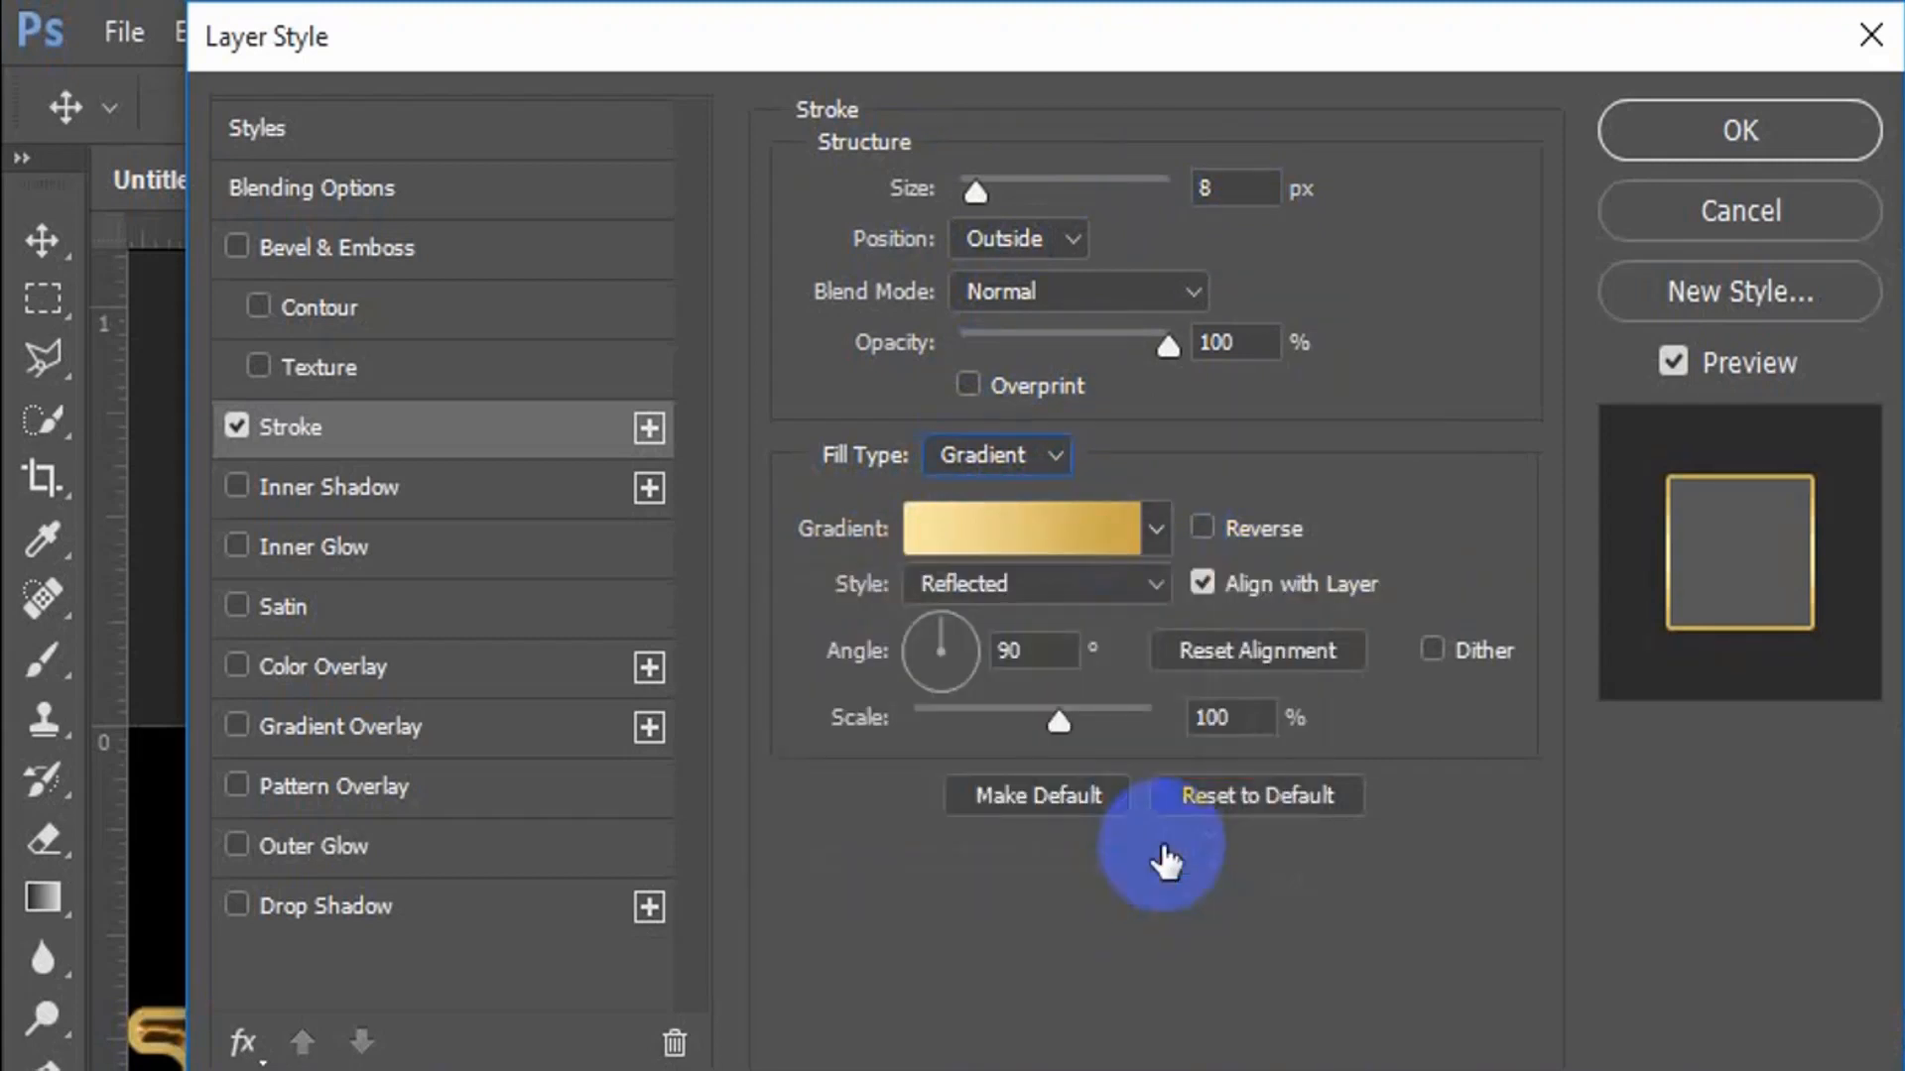
Set the stroke gradient to the Reflected style with an angle of 120°.
click(1048, 589)
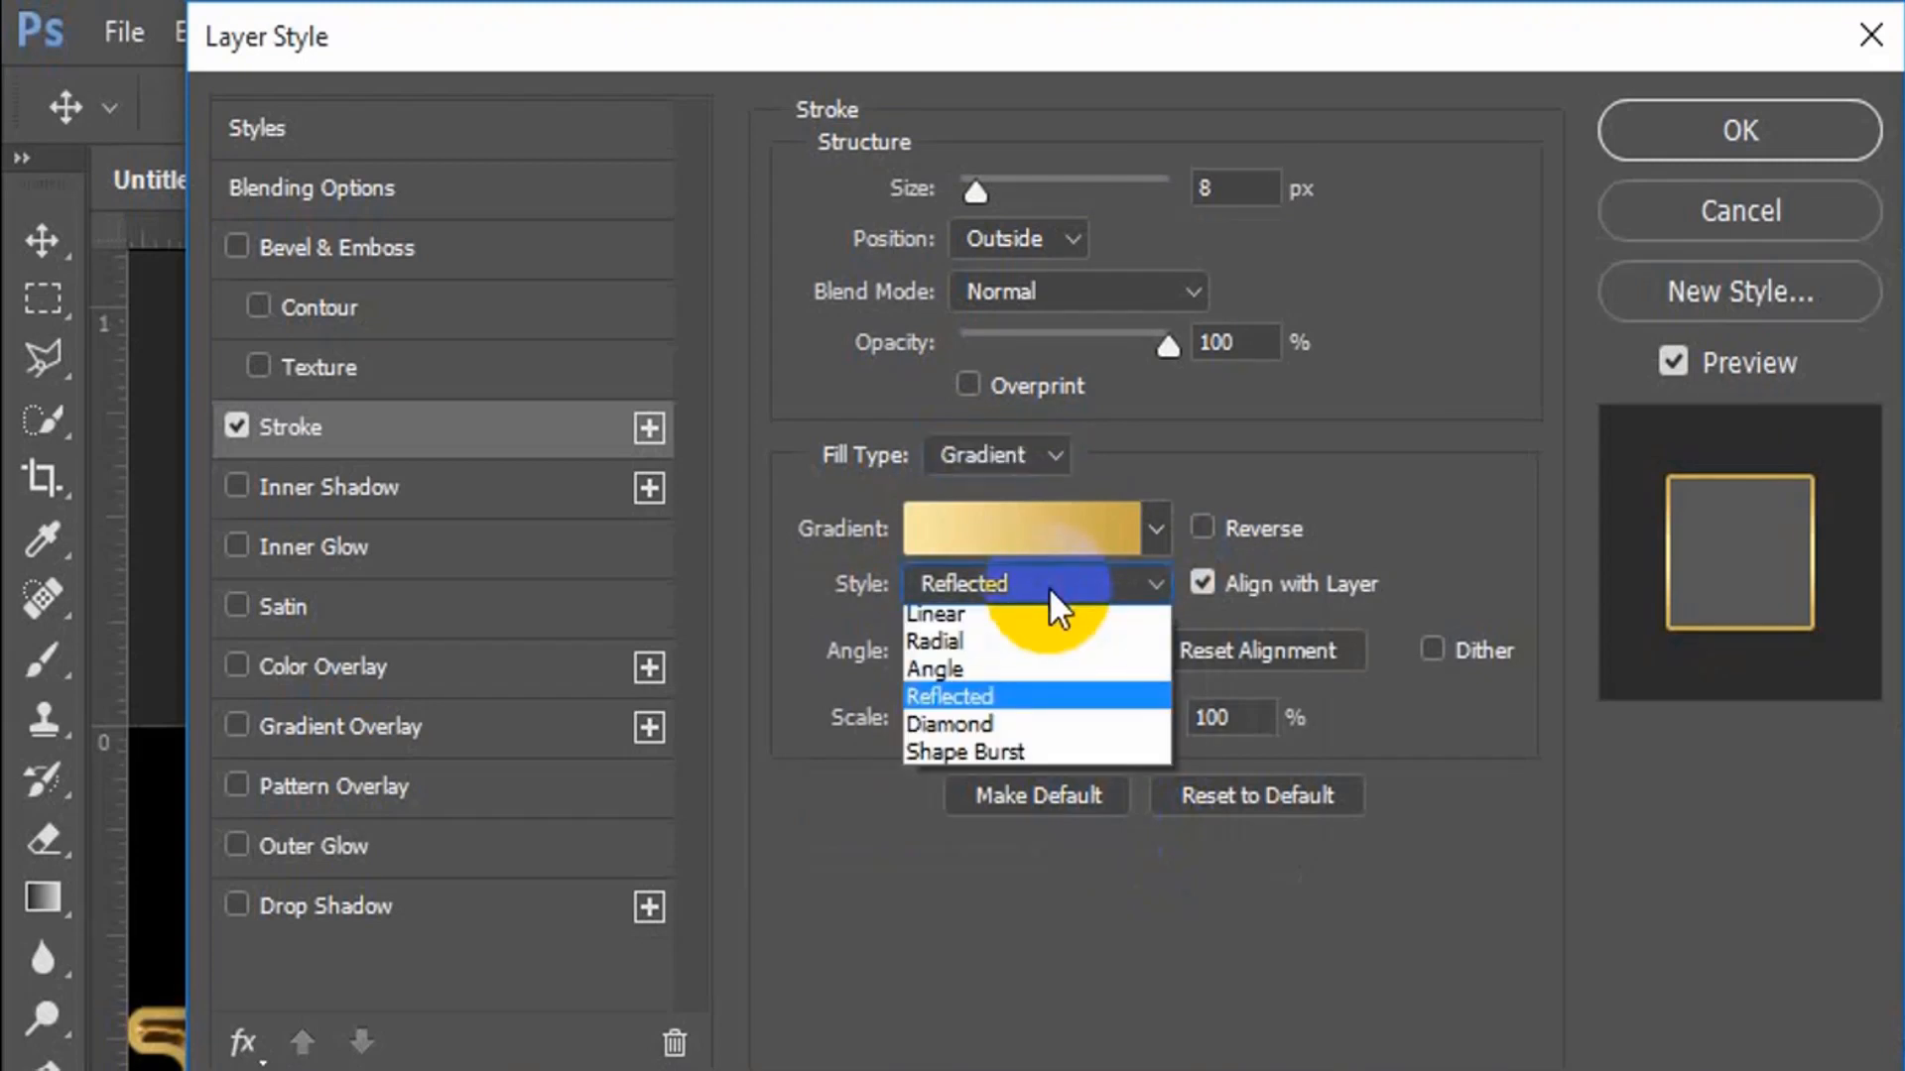
click(962, 710)
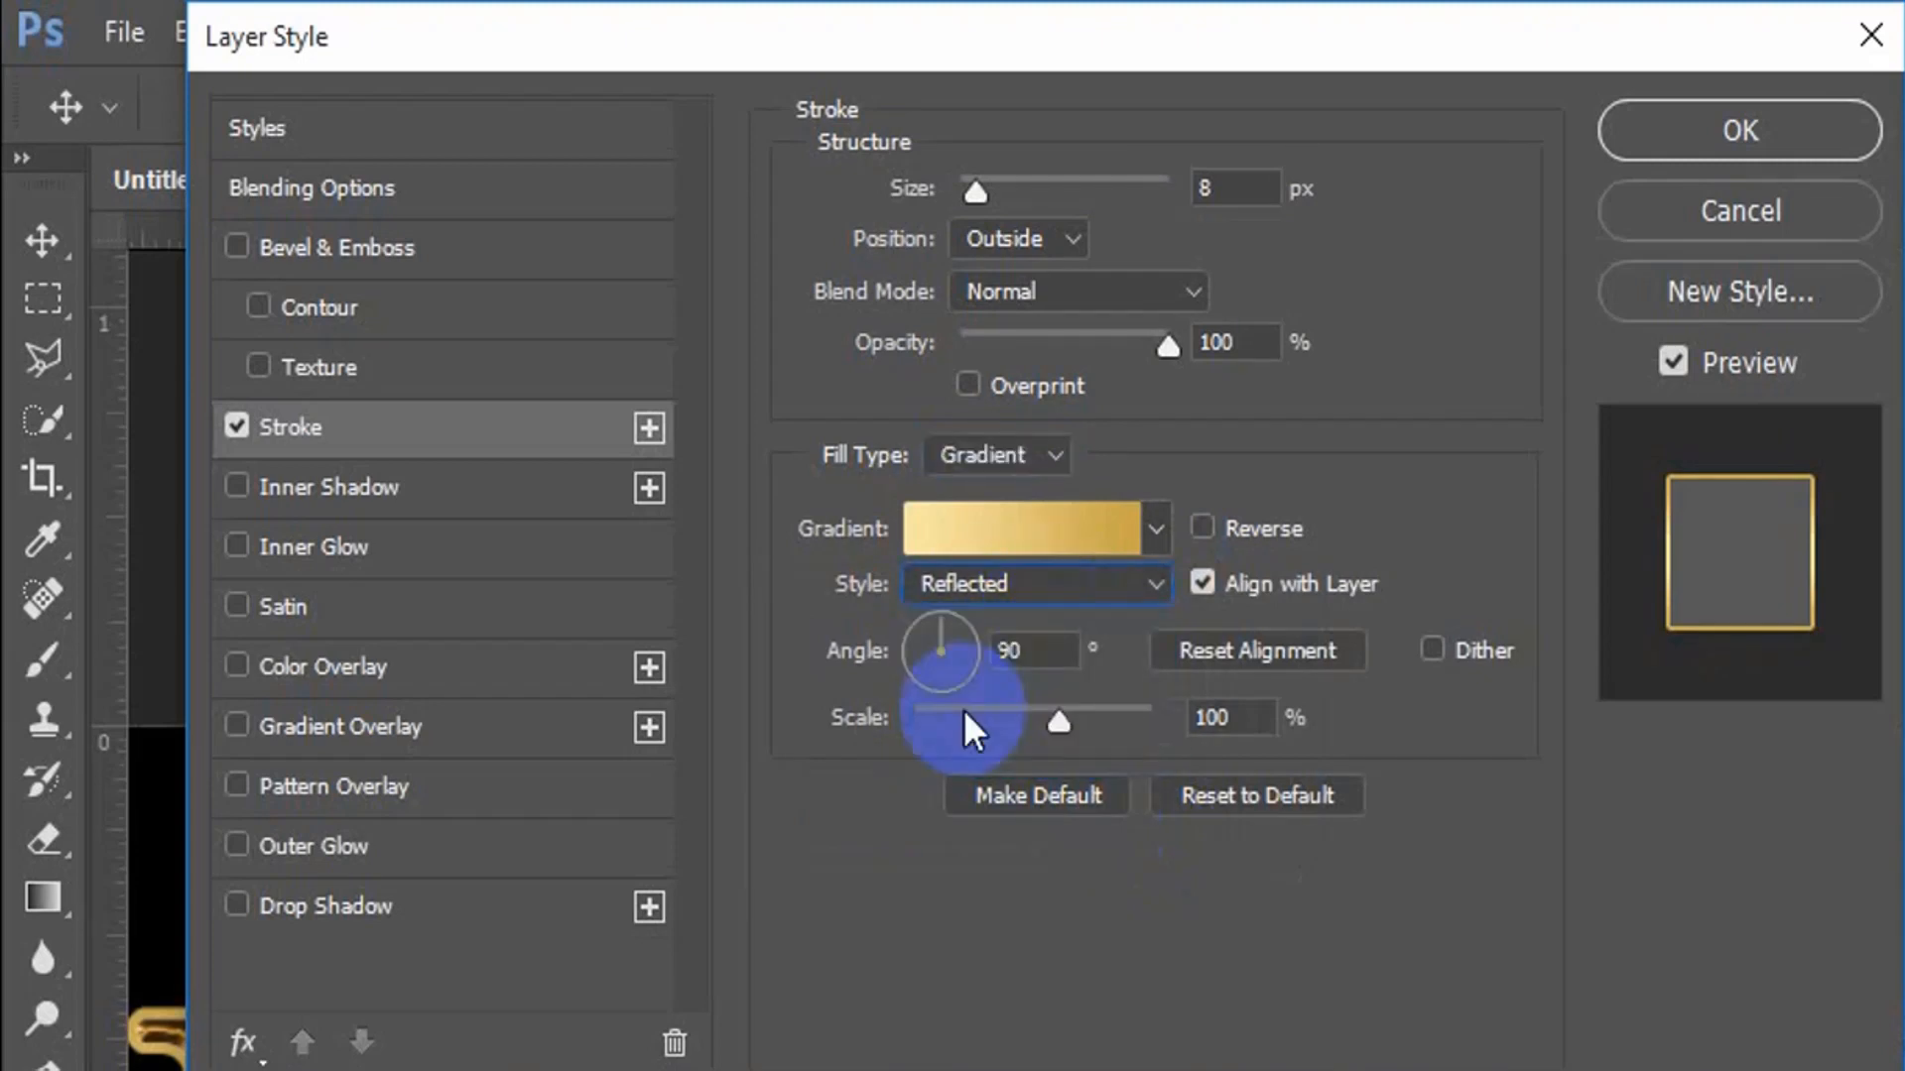
click(1062, 652)
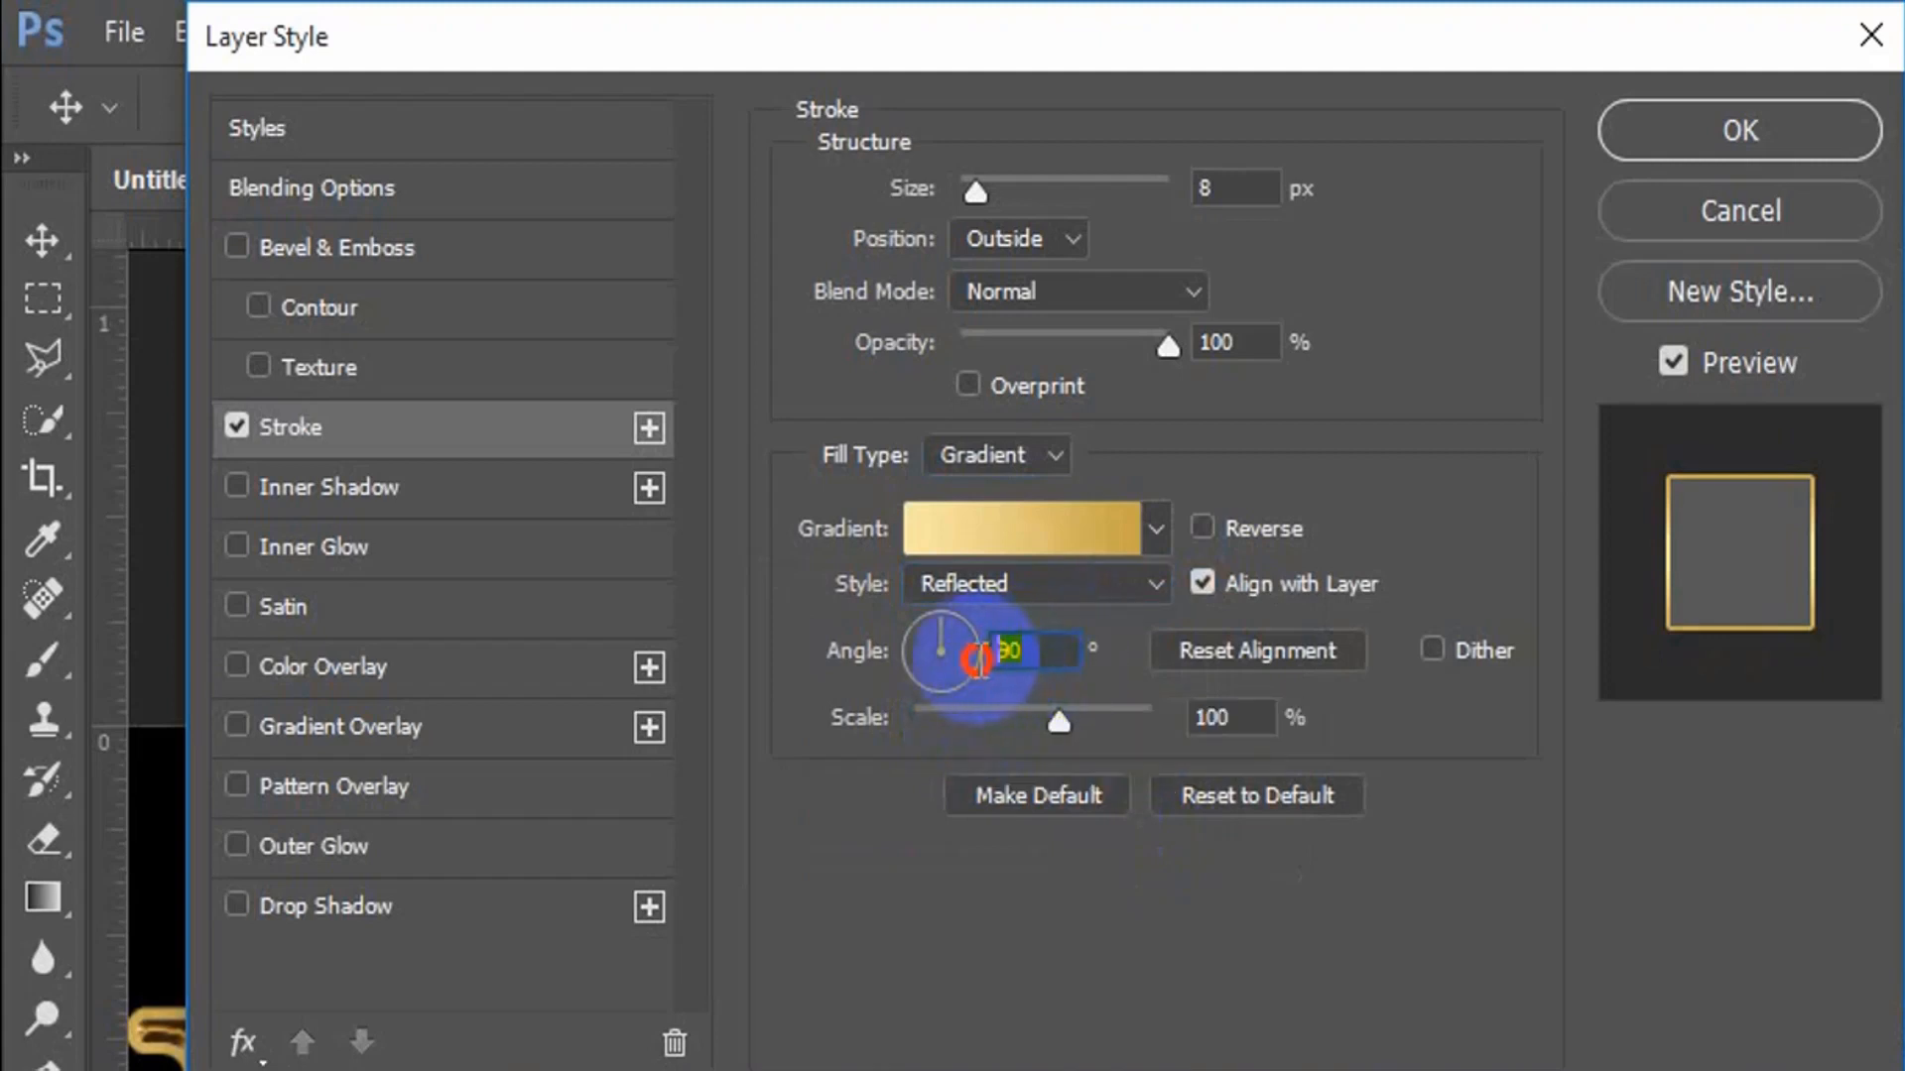
text(12)
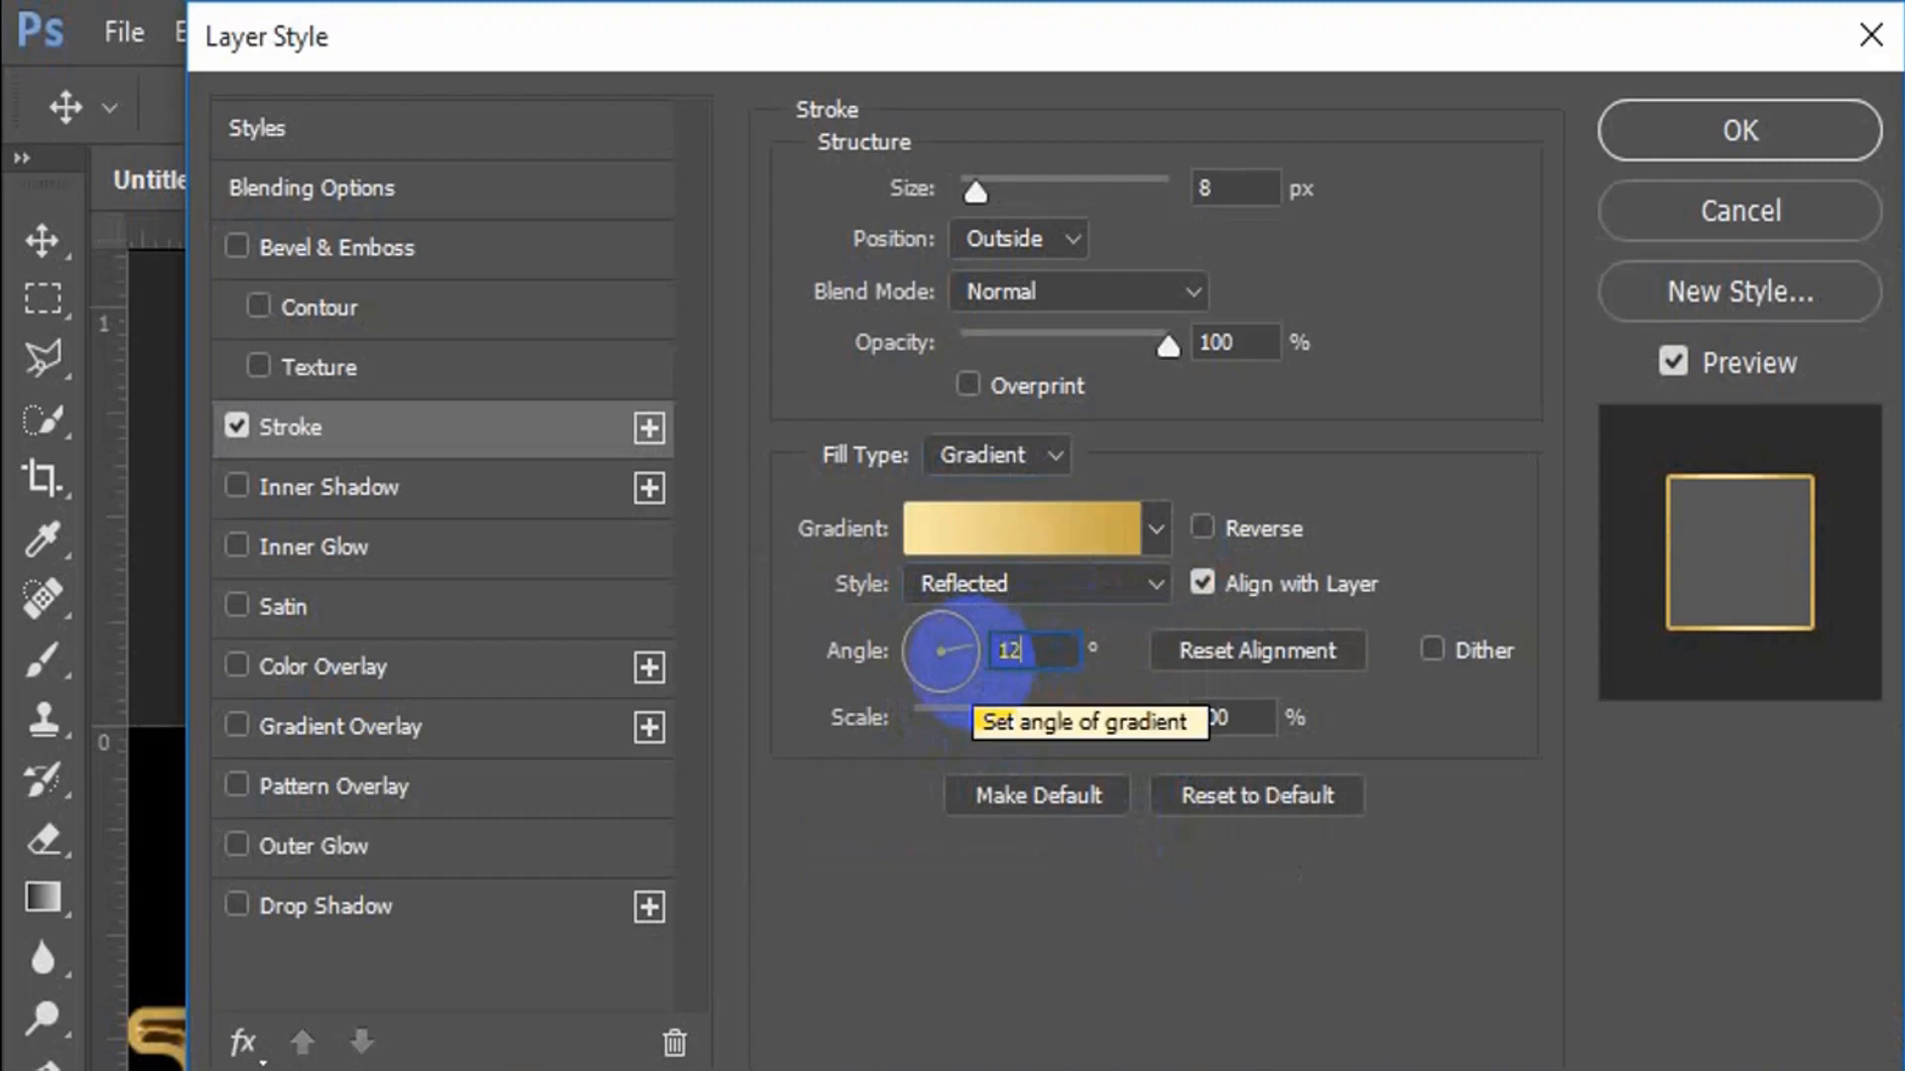
text(0)
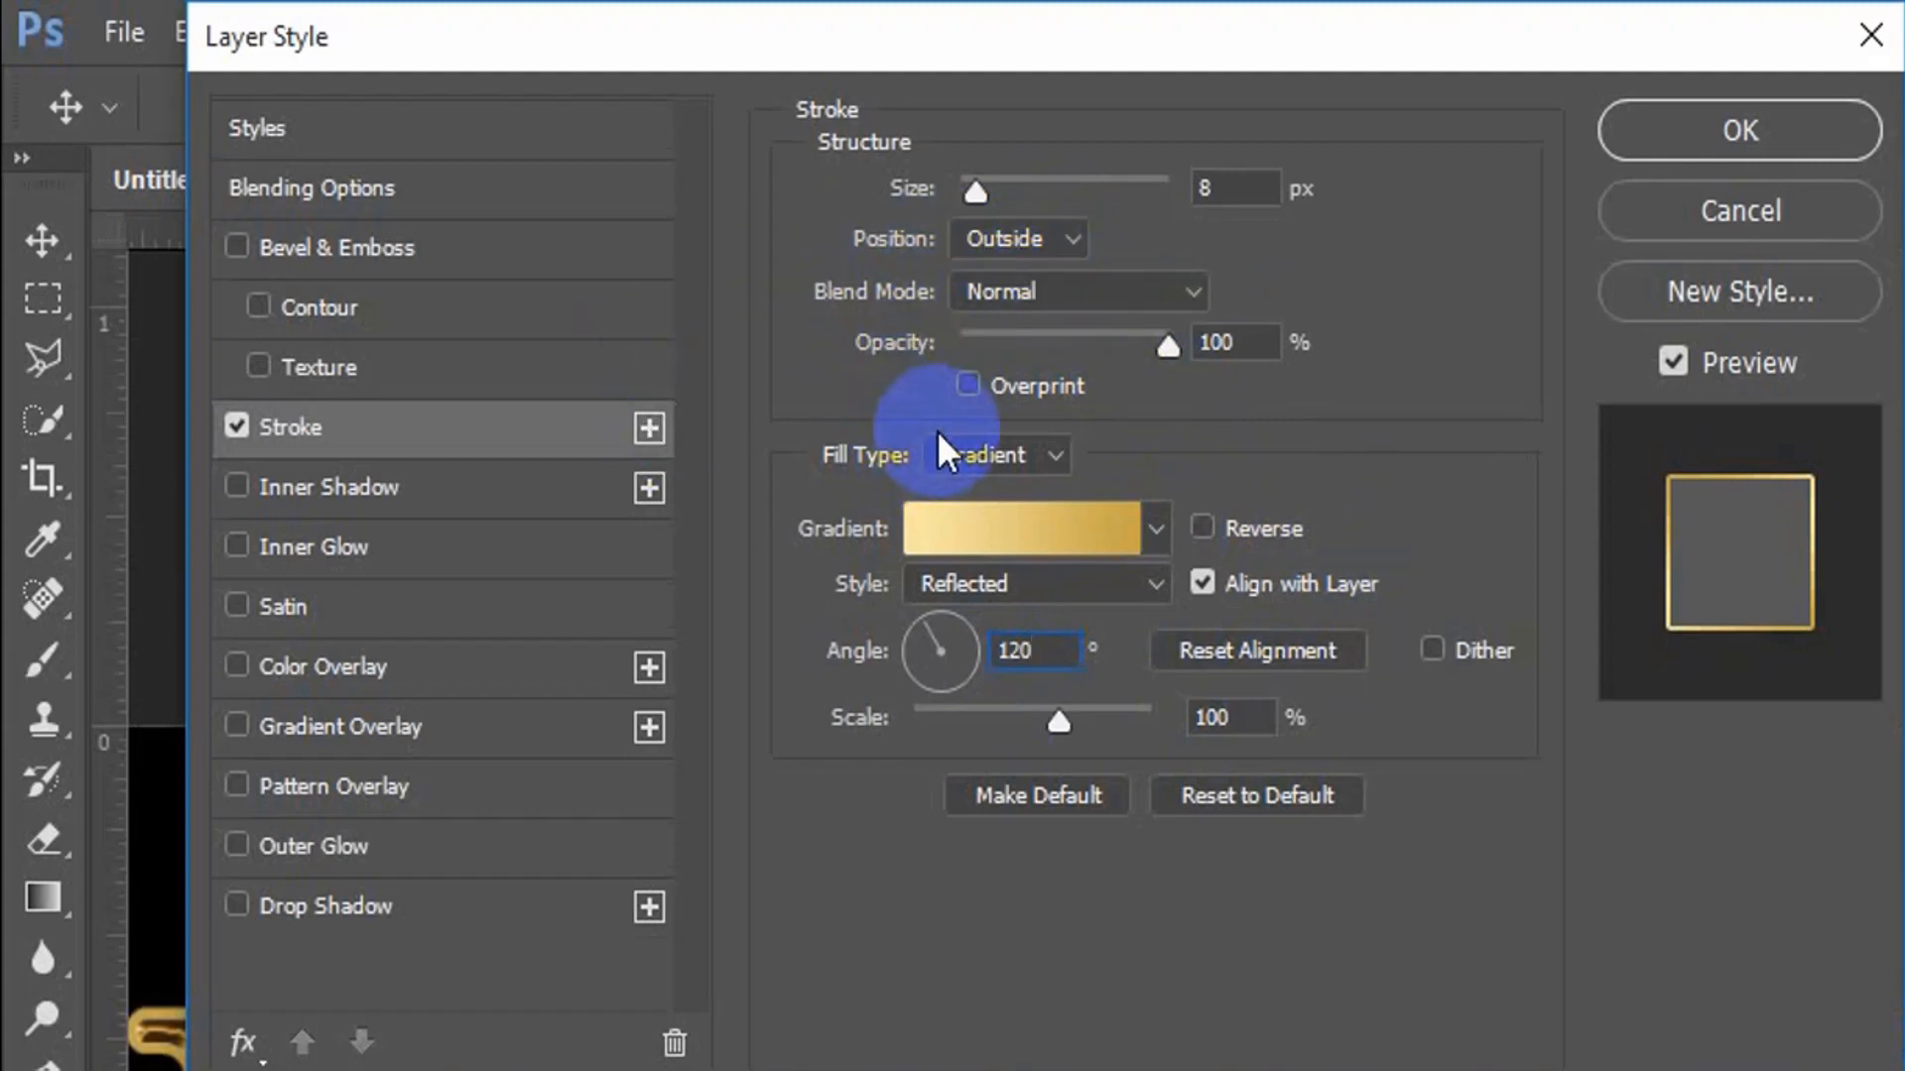
Add a Bevel & Emboss effect with the Stroke Emboss style and the Chisel Hard technique.
click(340, 248)
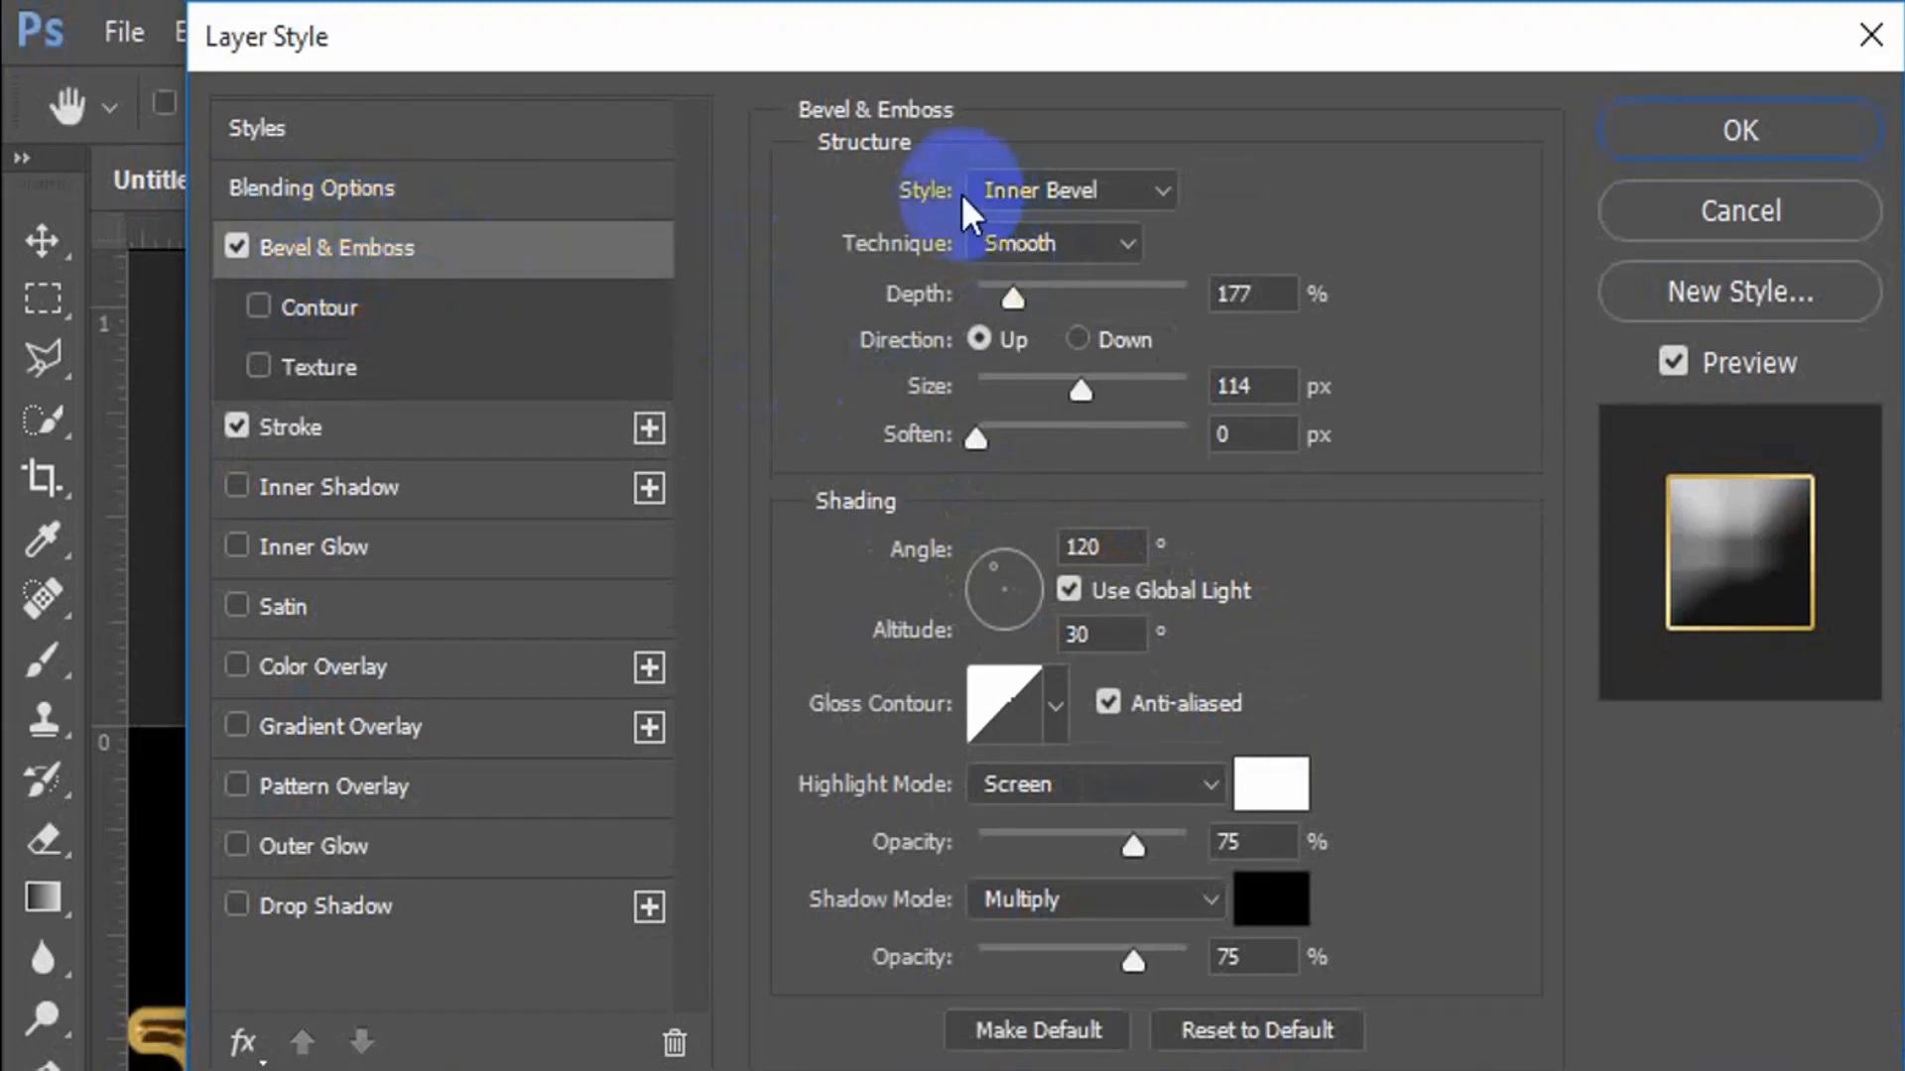
click(1051, 202)
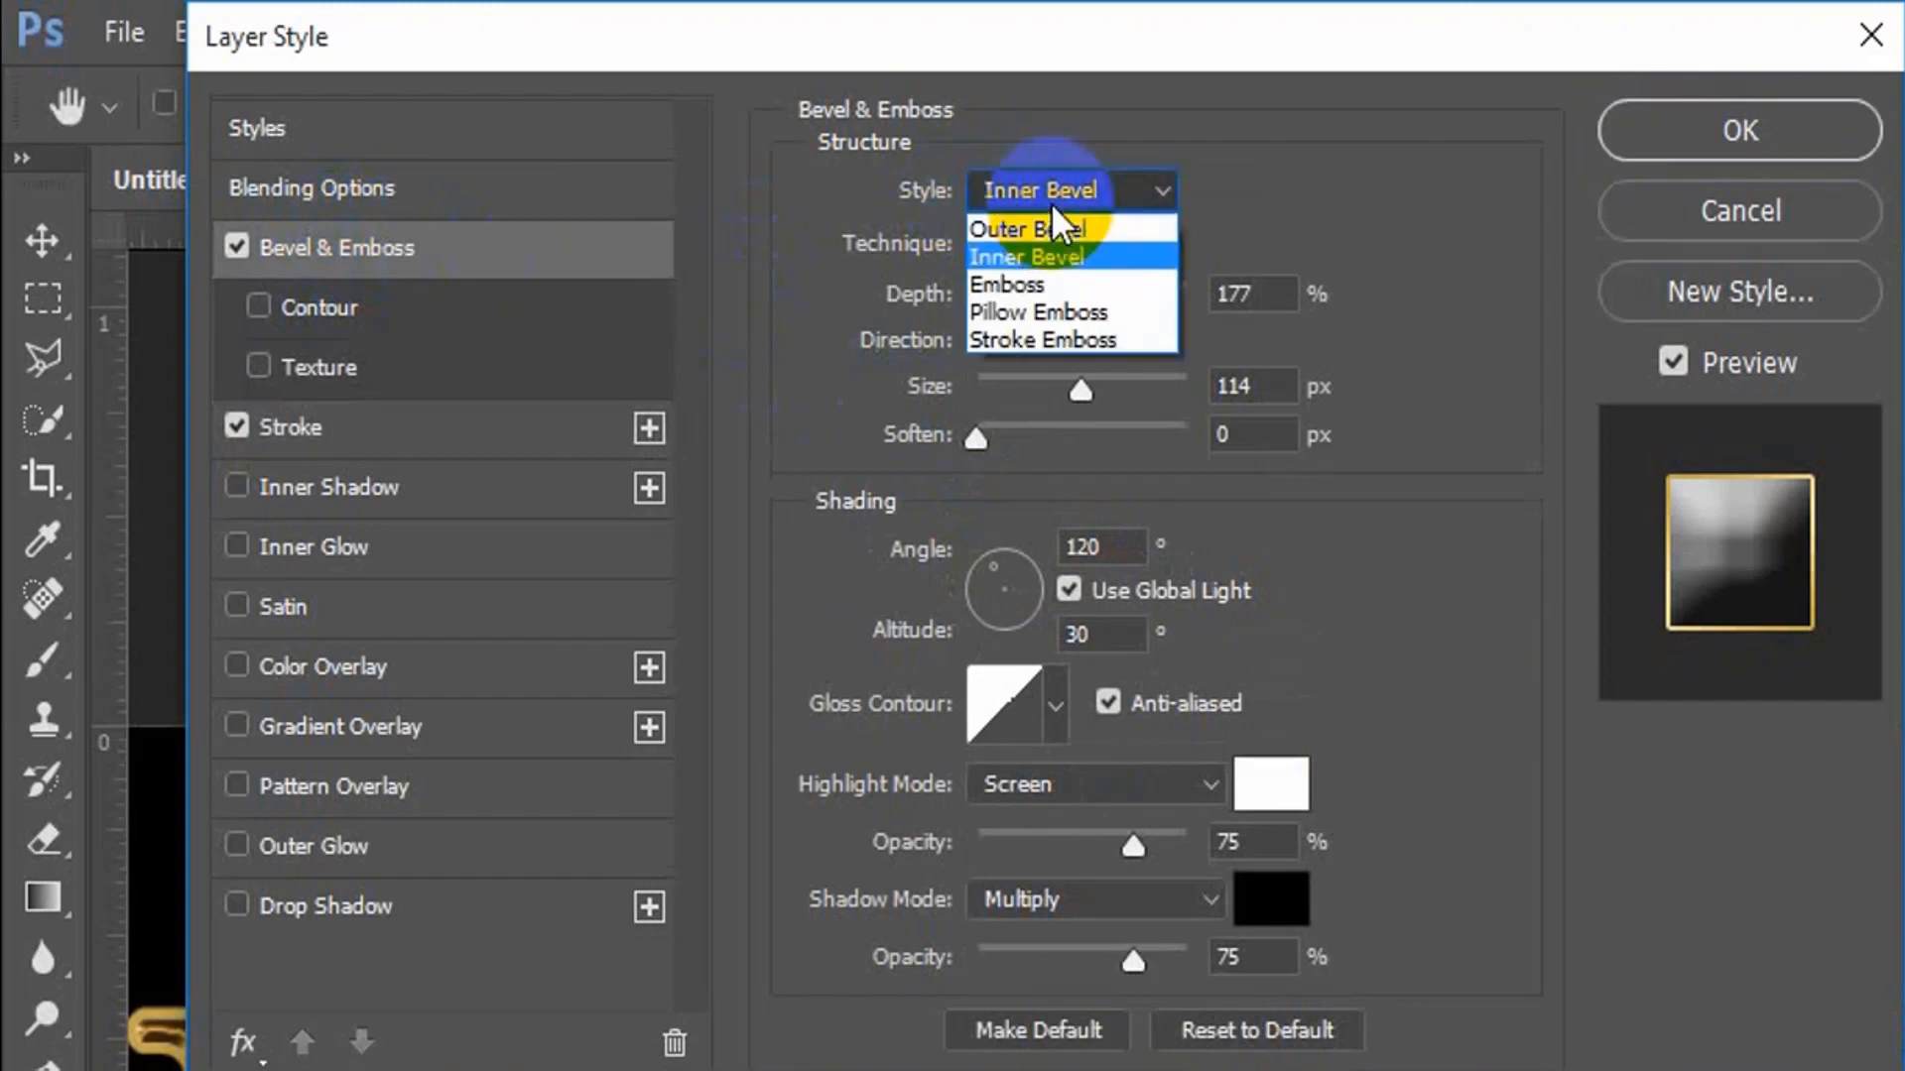
click(1003, 336)
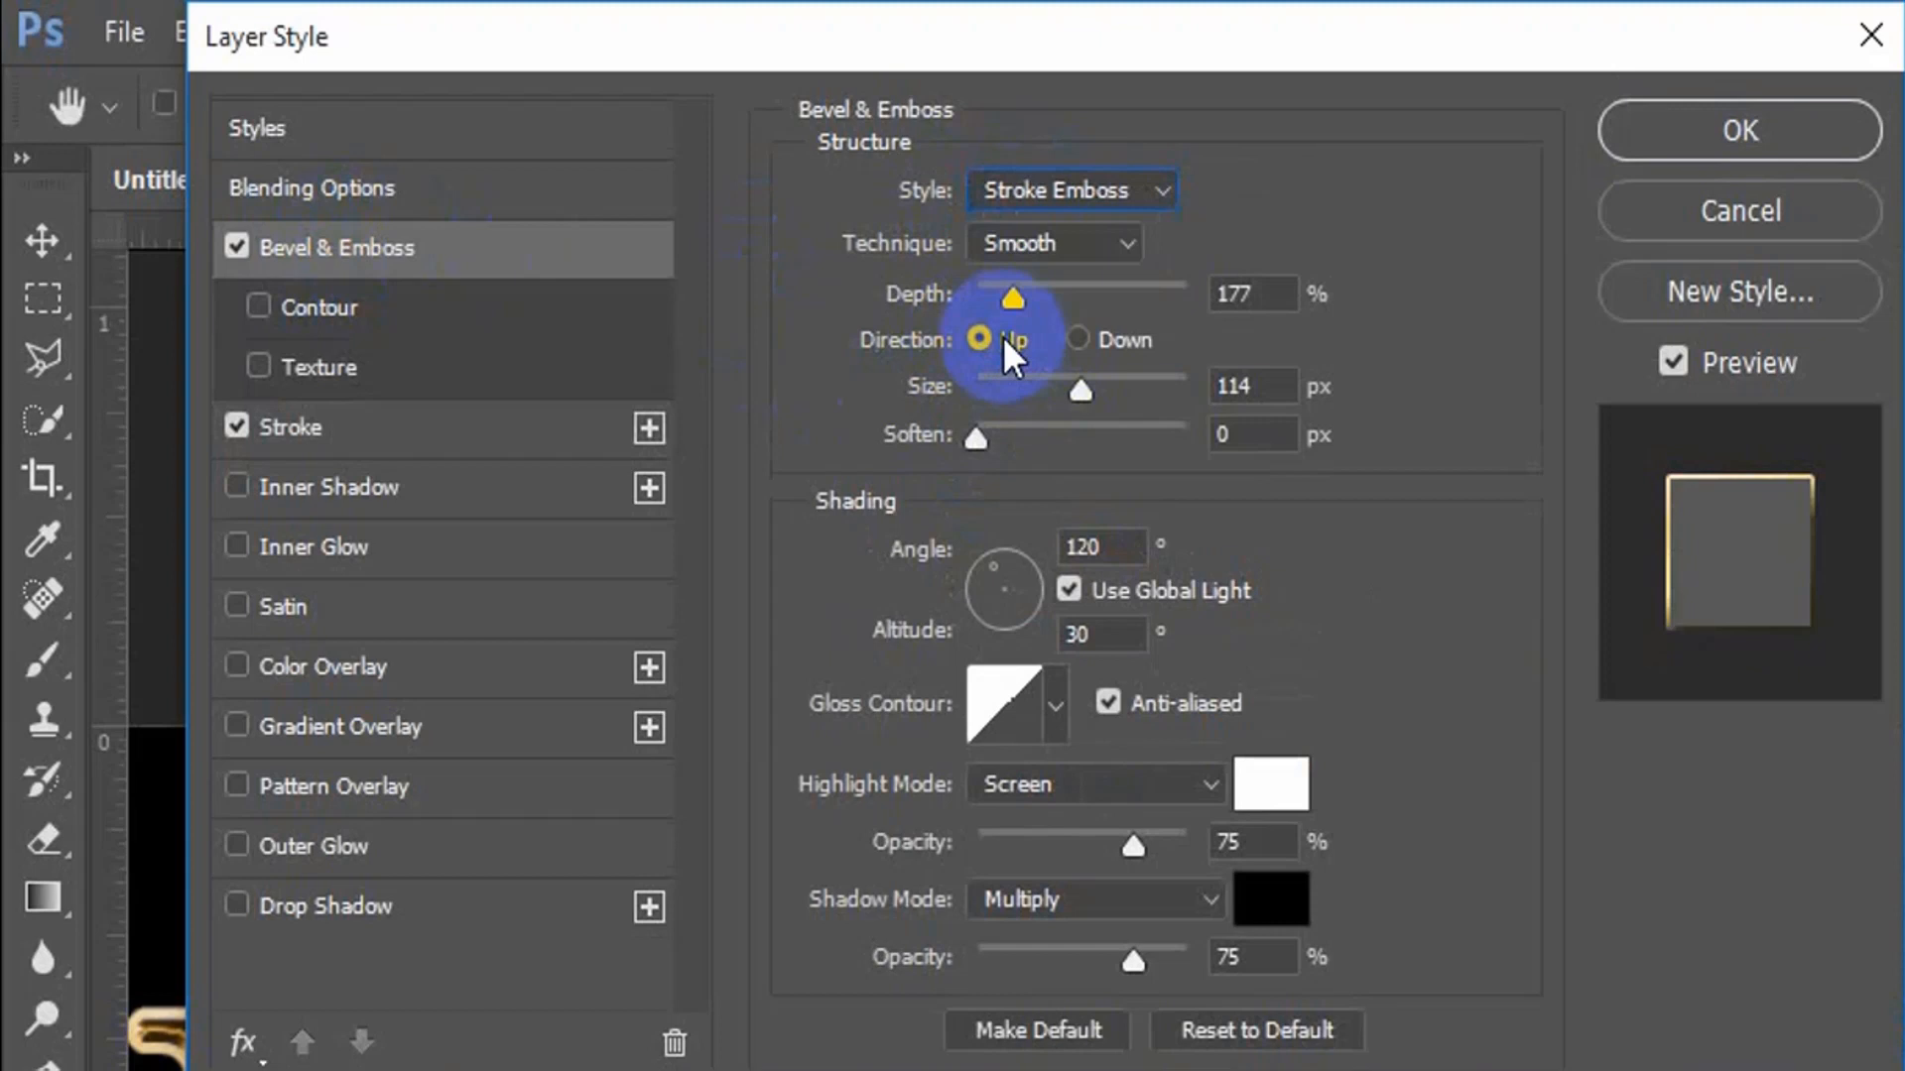
click(1087, 242)
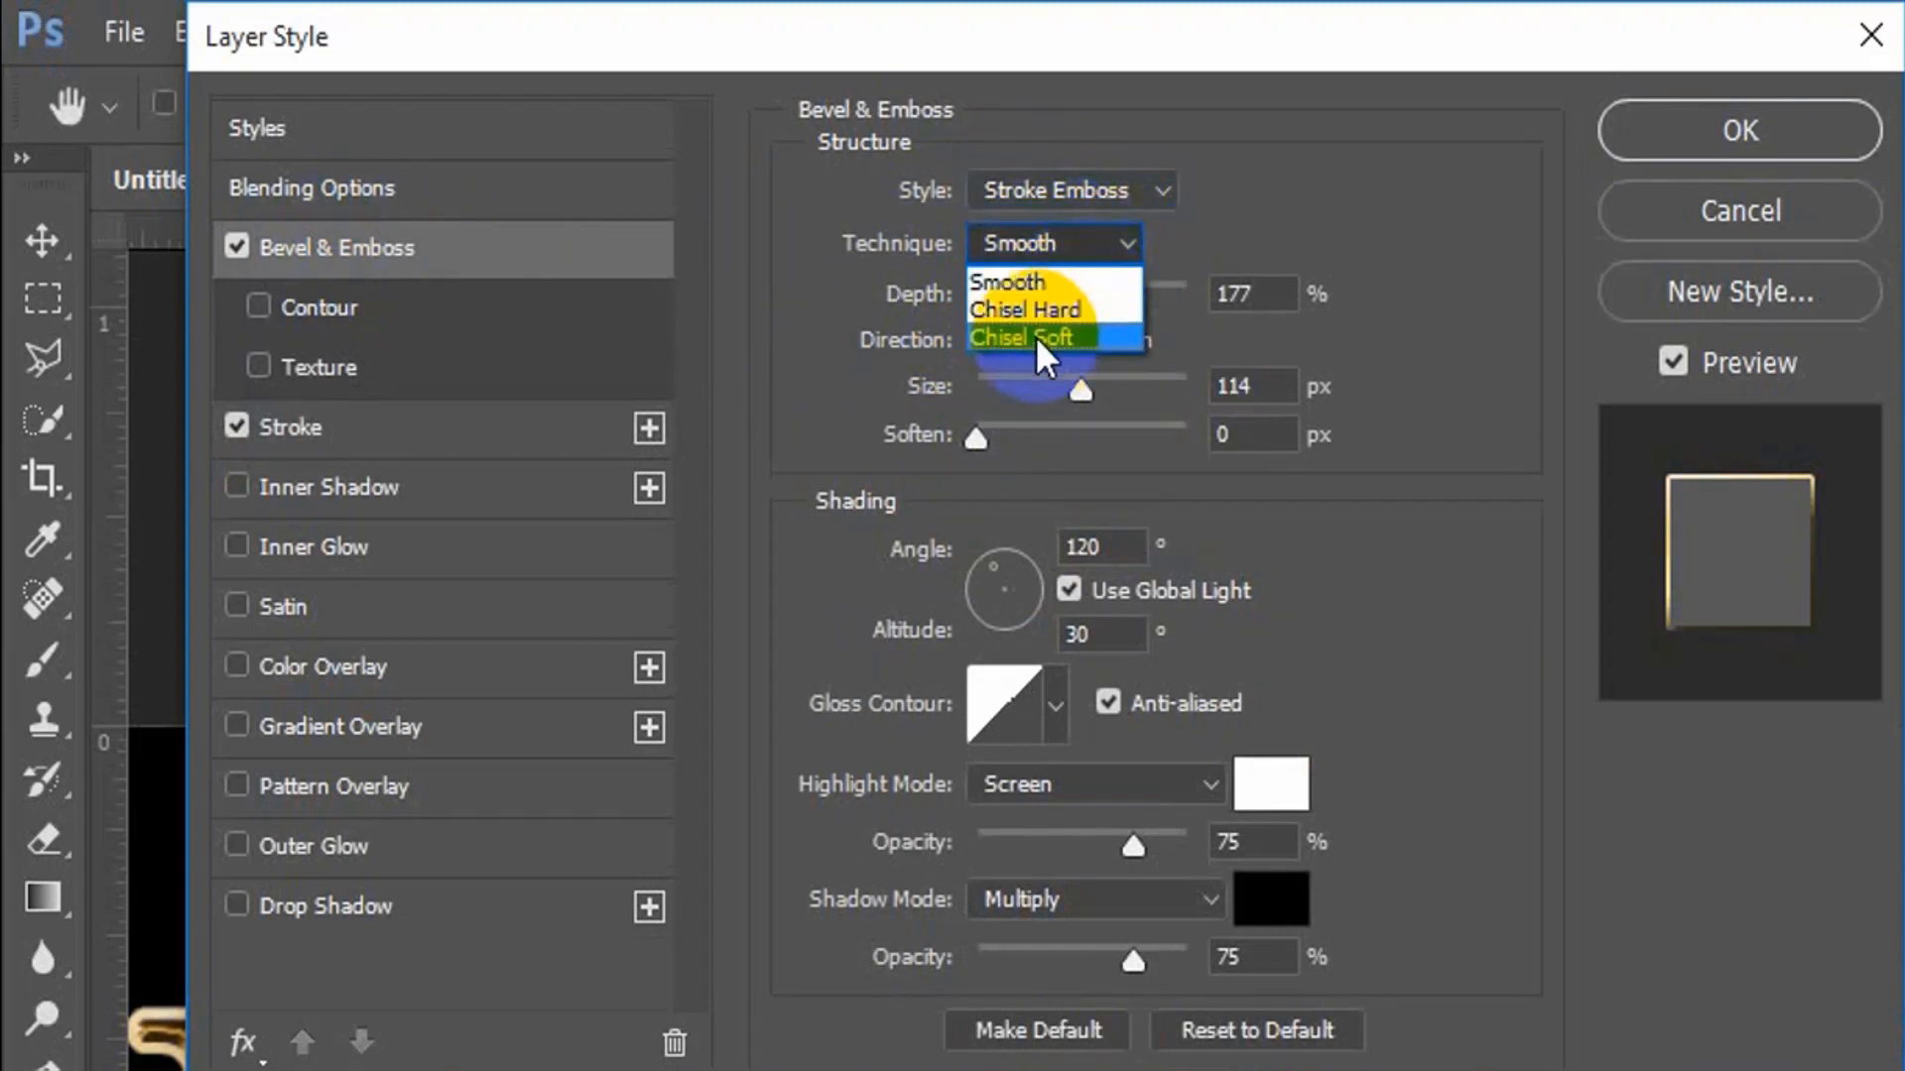
click(1032, 308)
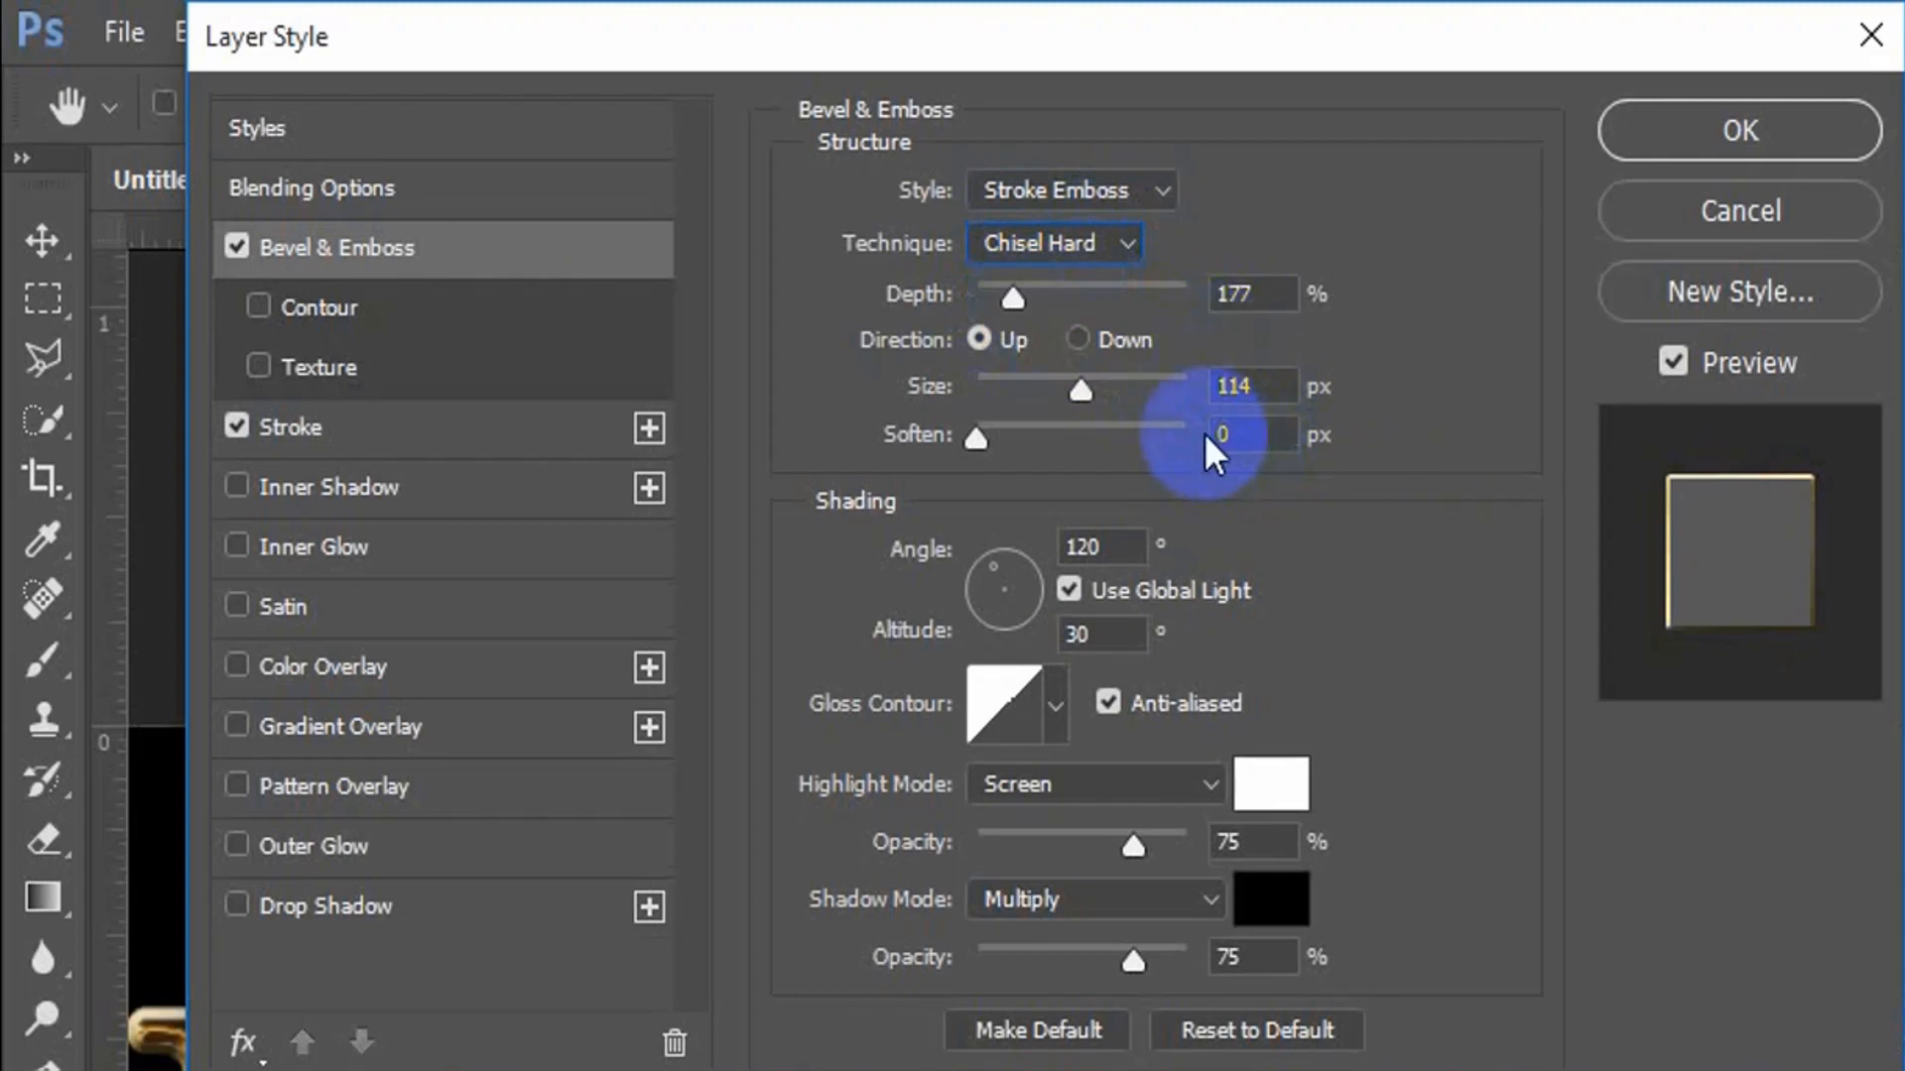
Set the bevel size to 8 px and the shading angle to 120°.
click(1232, 386)
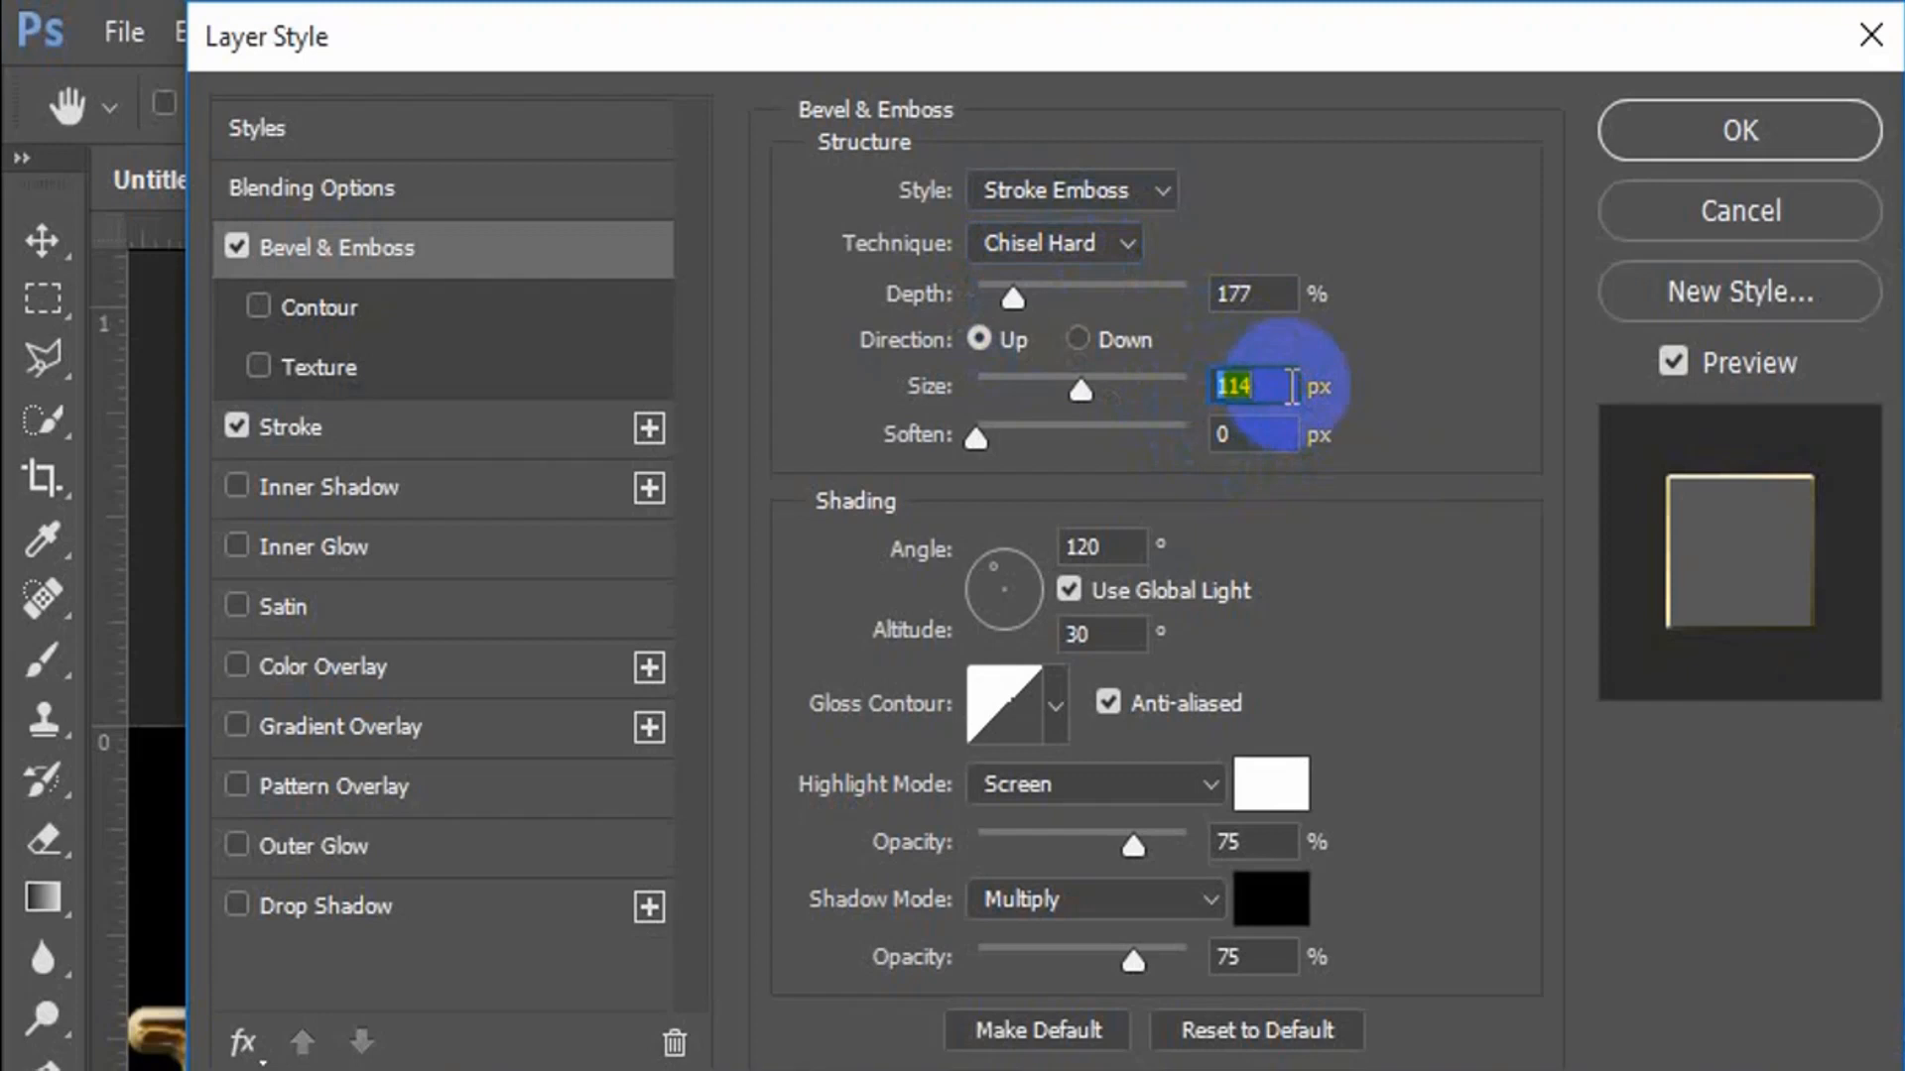
text(8)
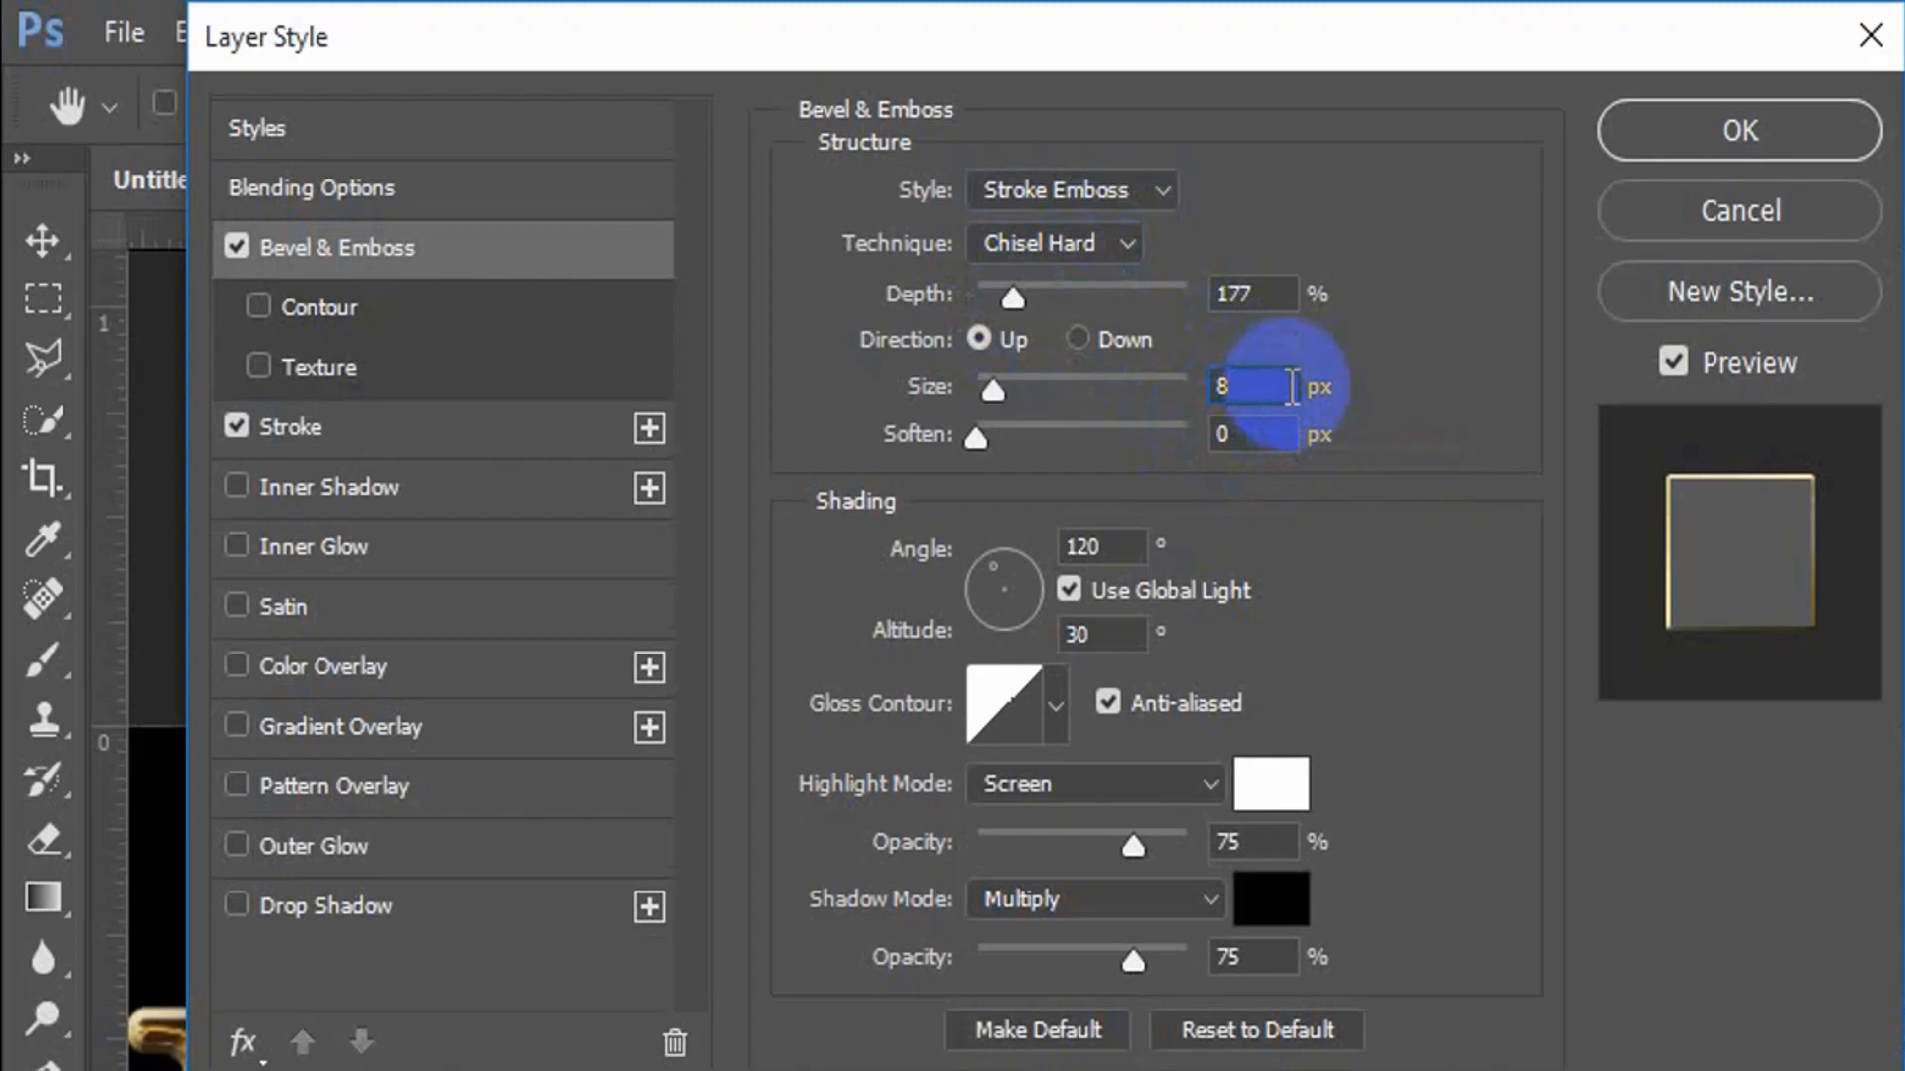
click(1111, 547)
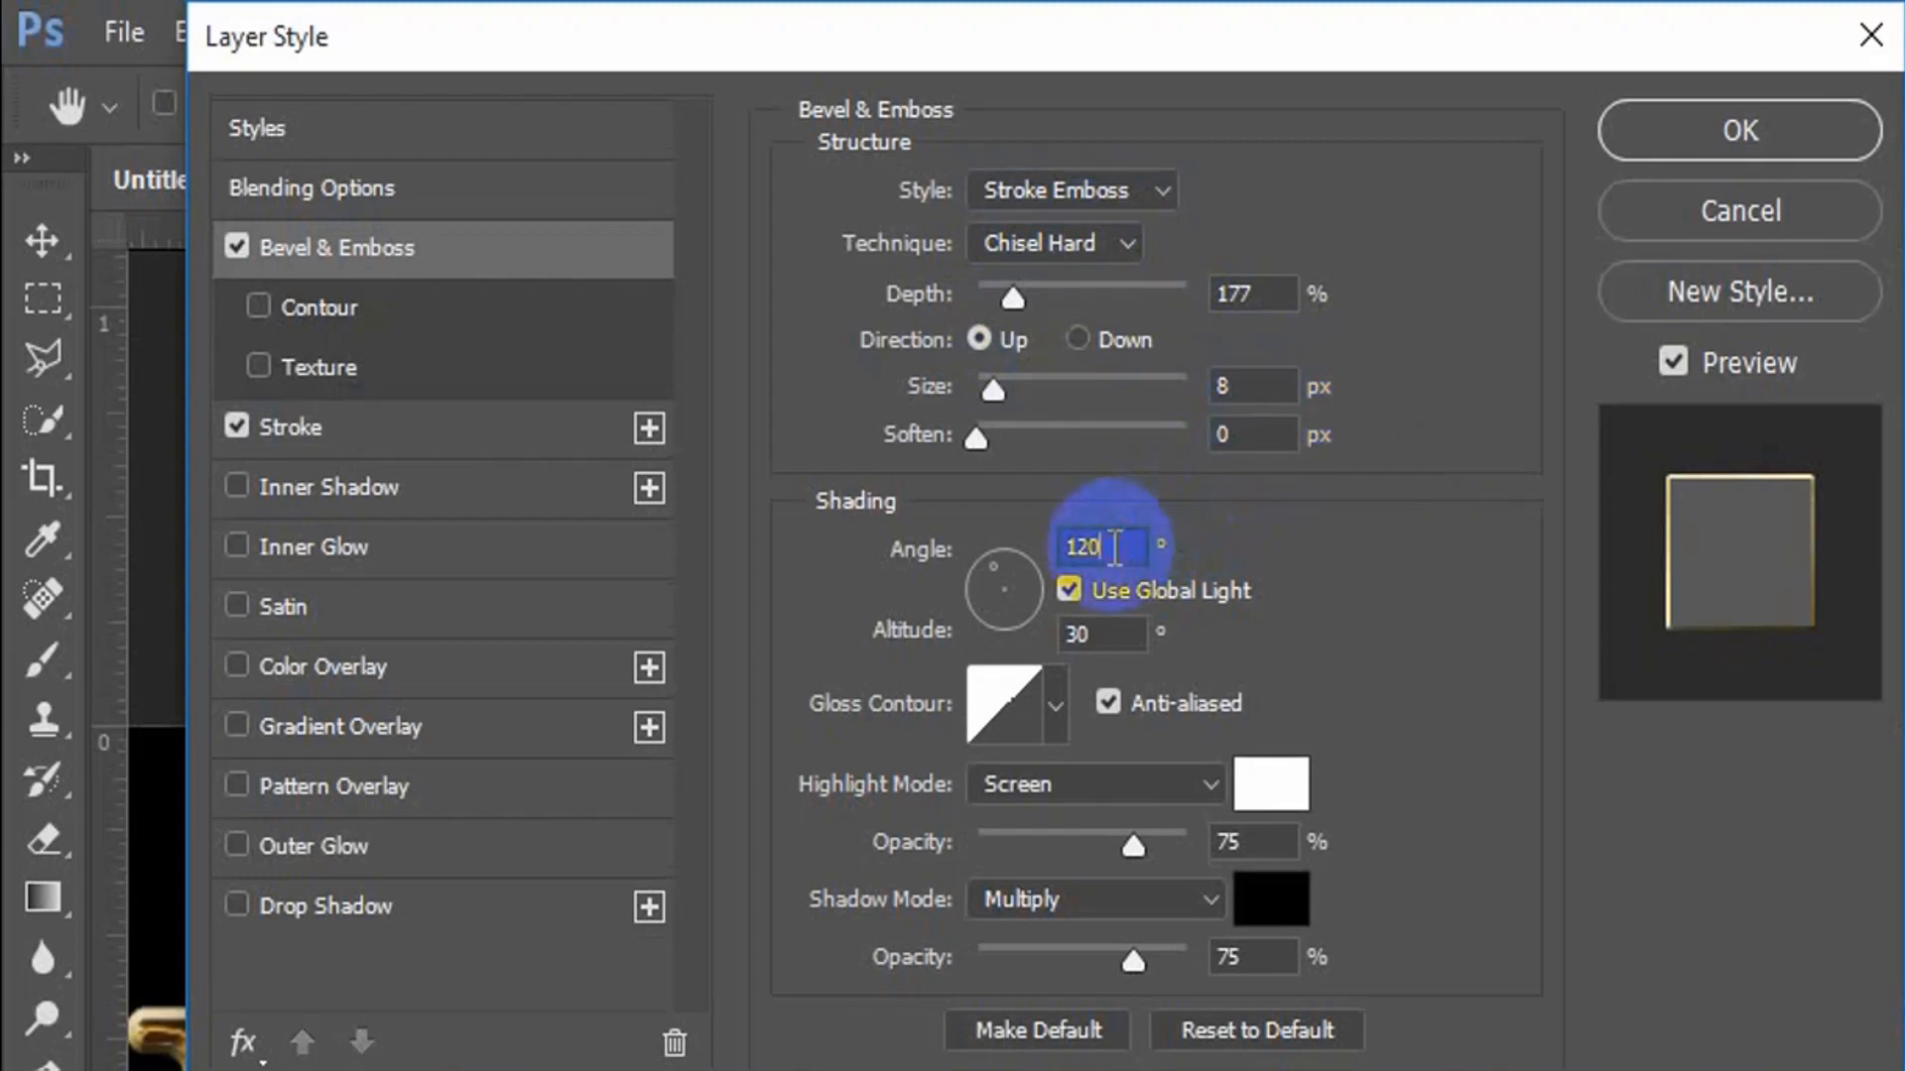
text(120)
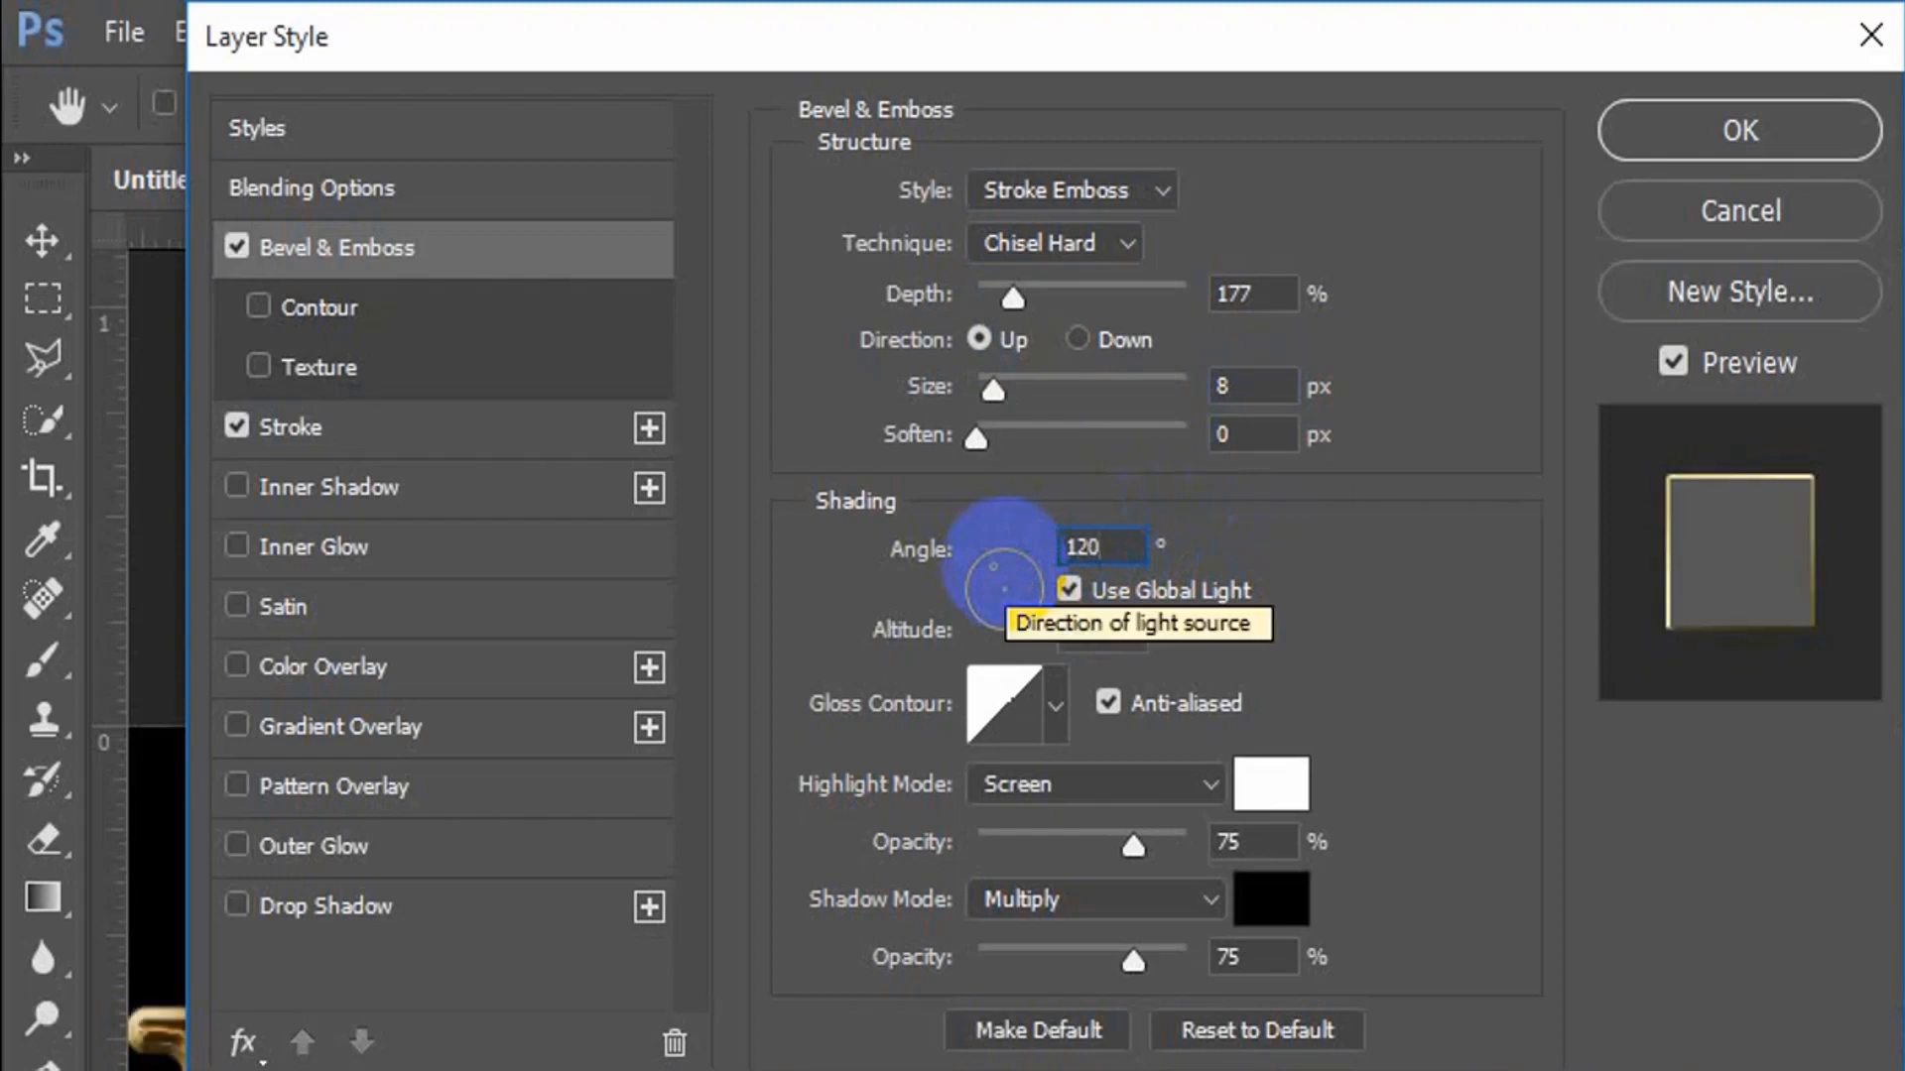
Apply the double-peaked gloss contour preset to the bevel and enable its Contour option.
click(1057, 707)
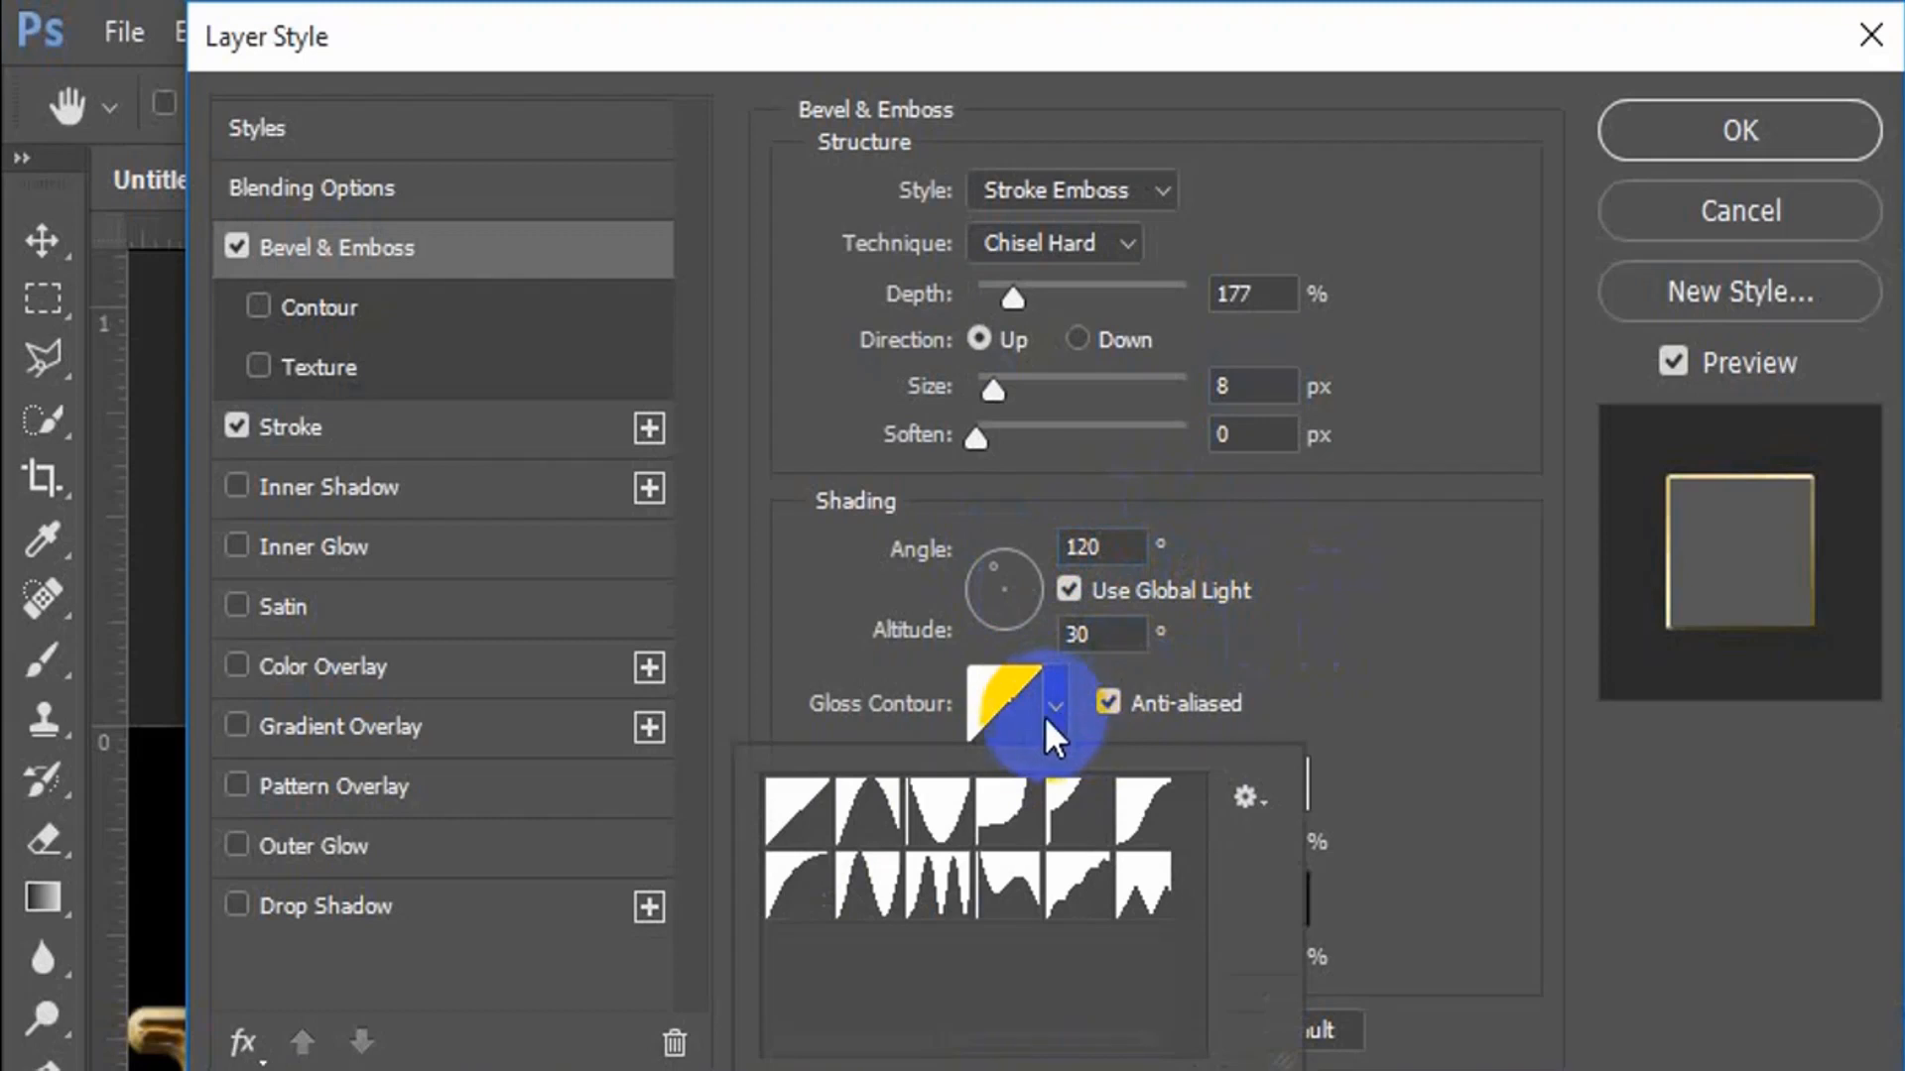
click(945, 898)
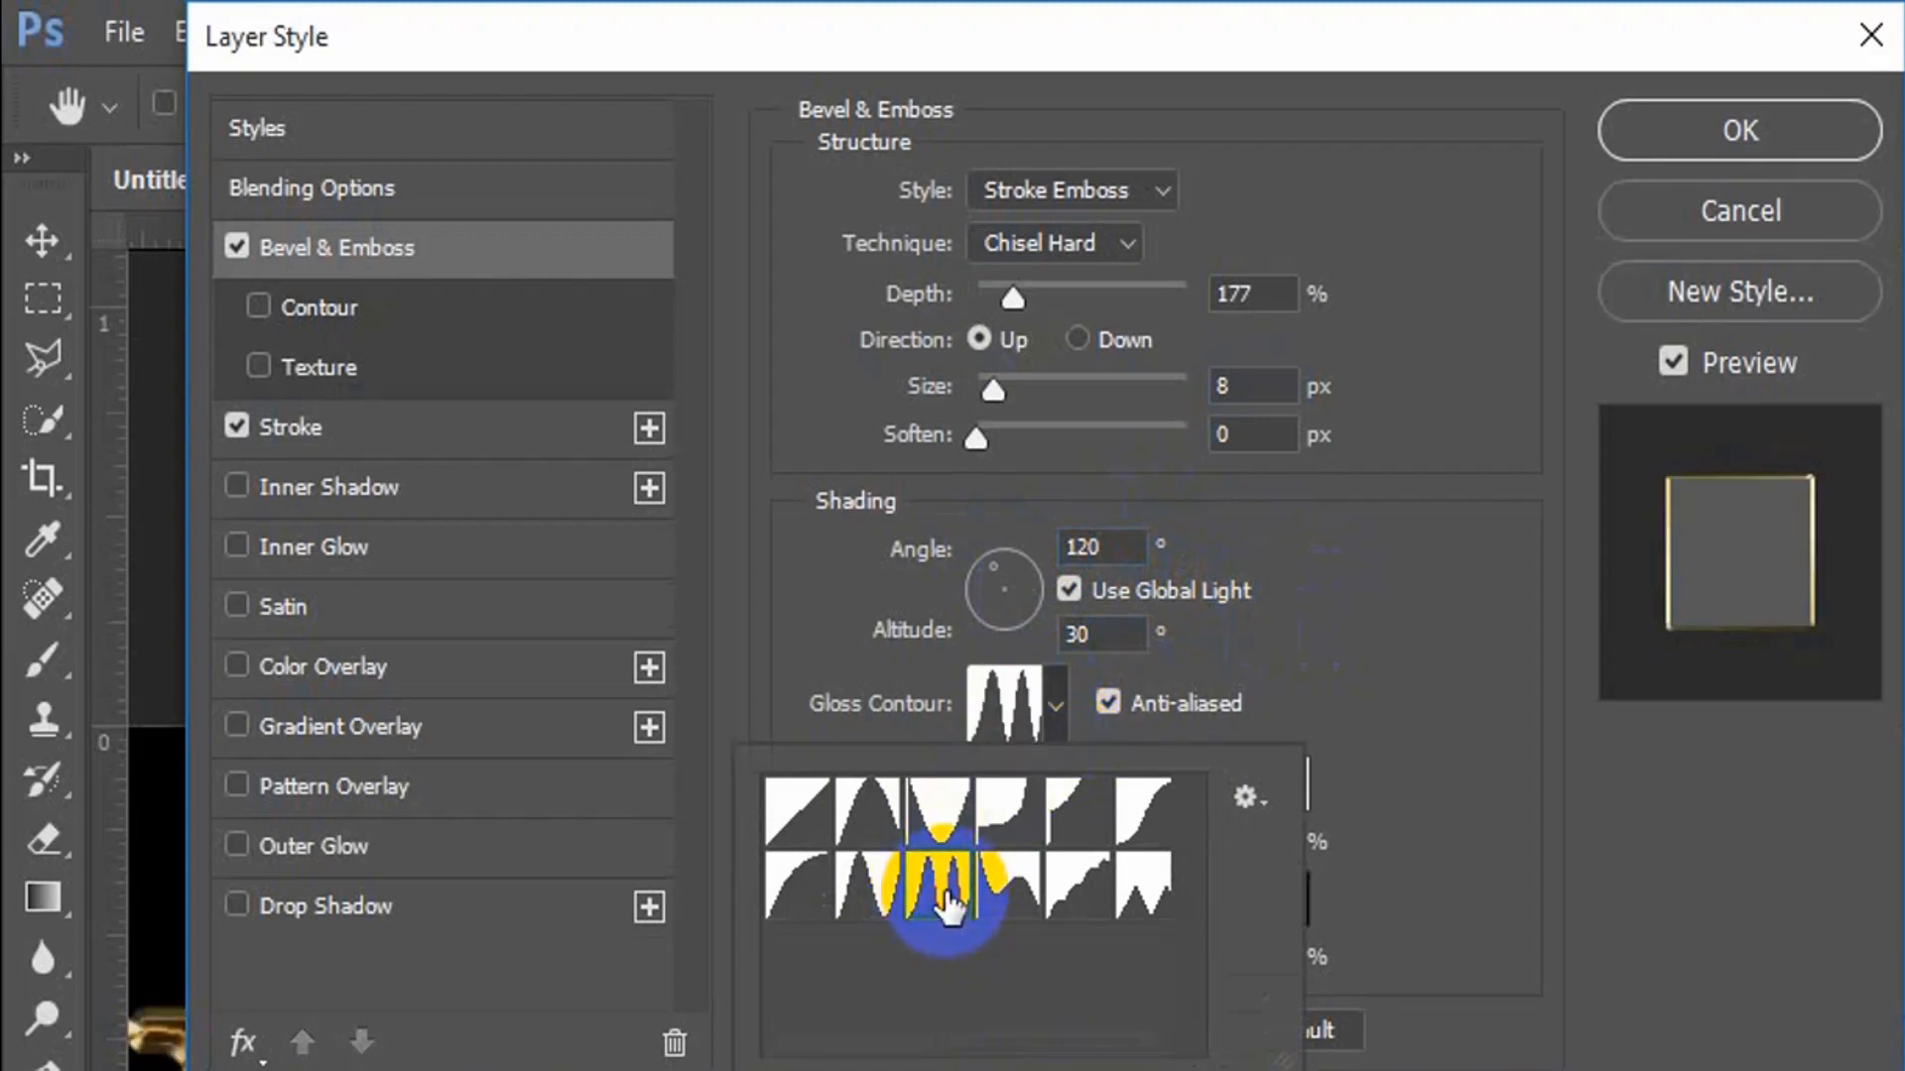
click(1339, 664)
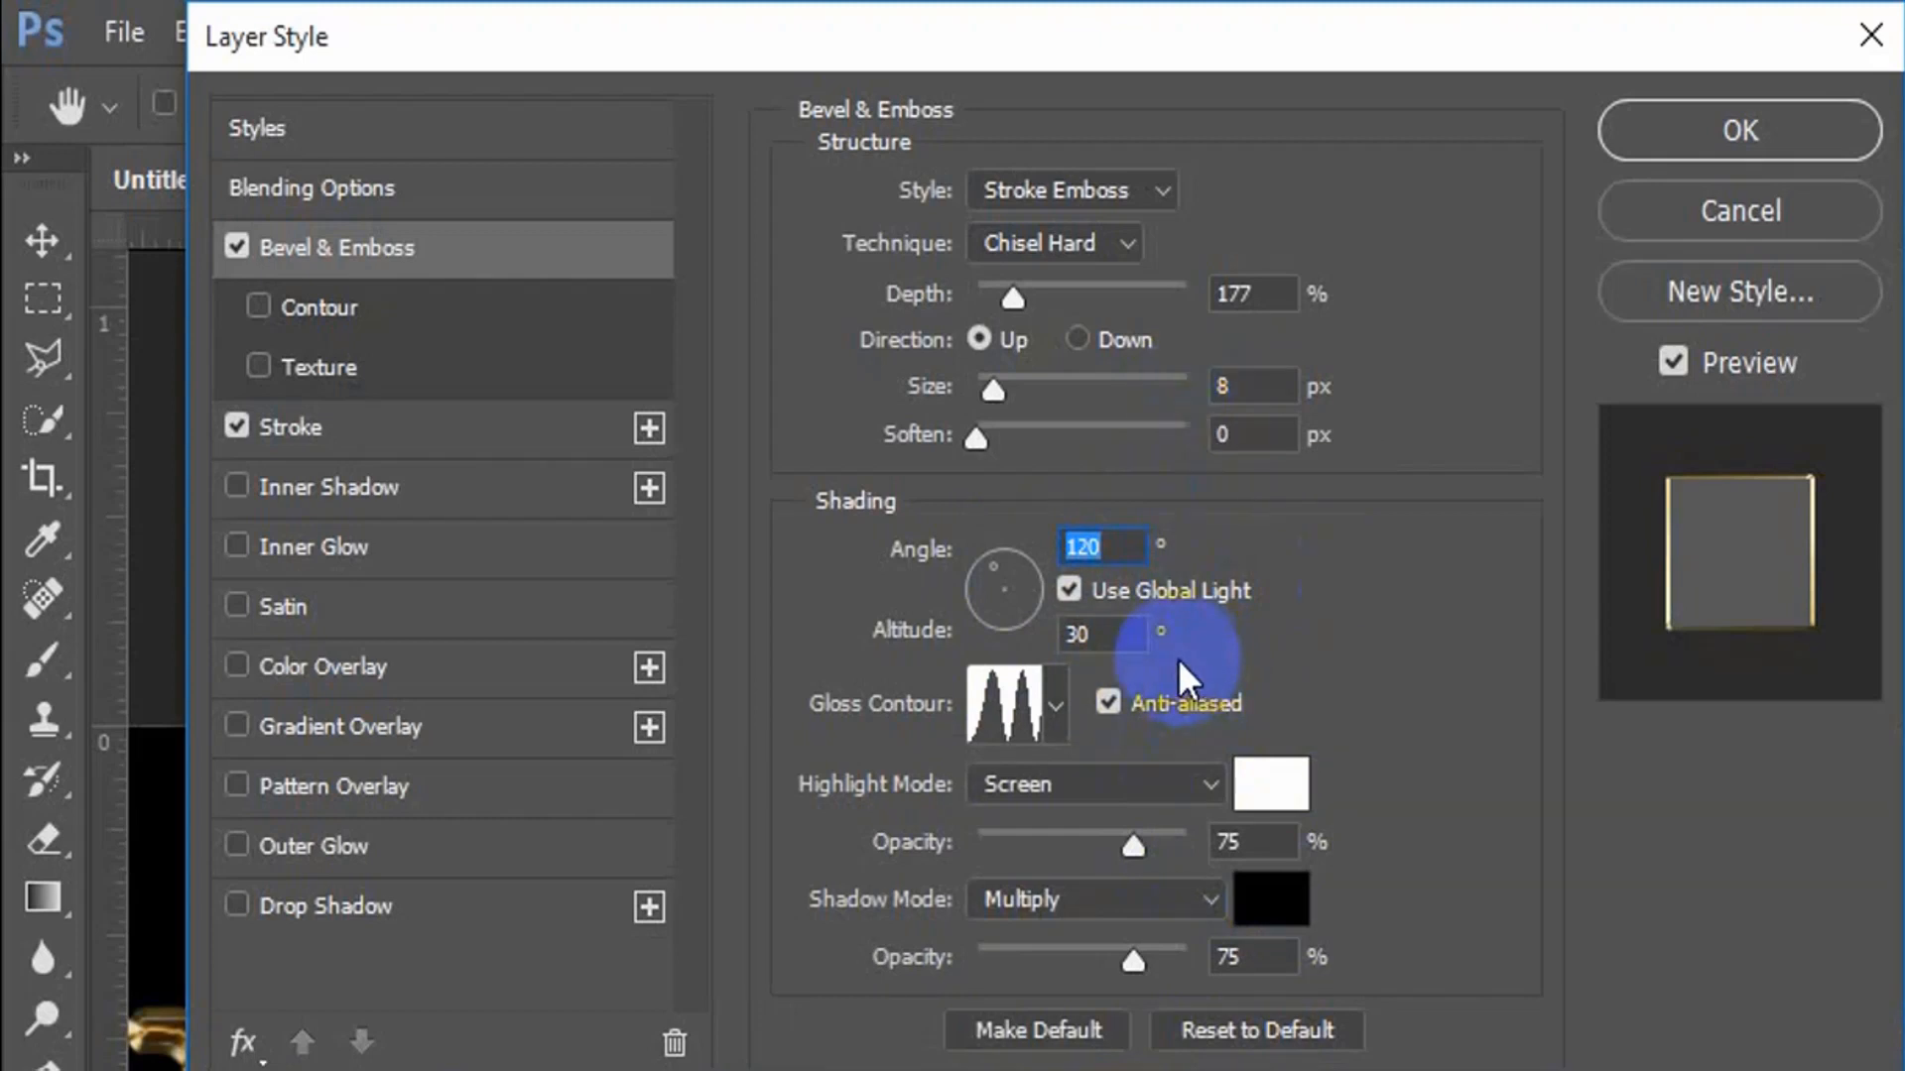
click(262, 307)
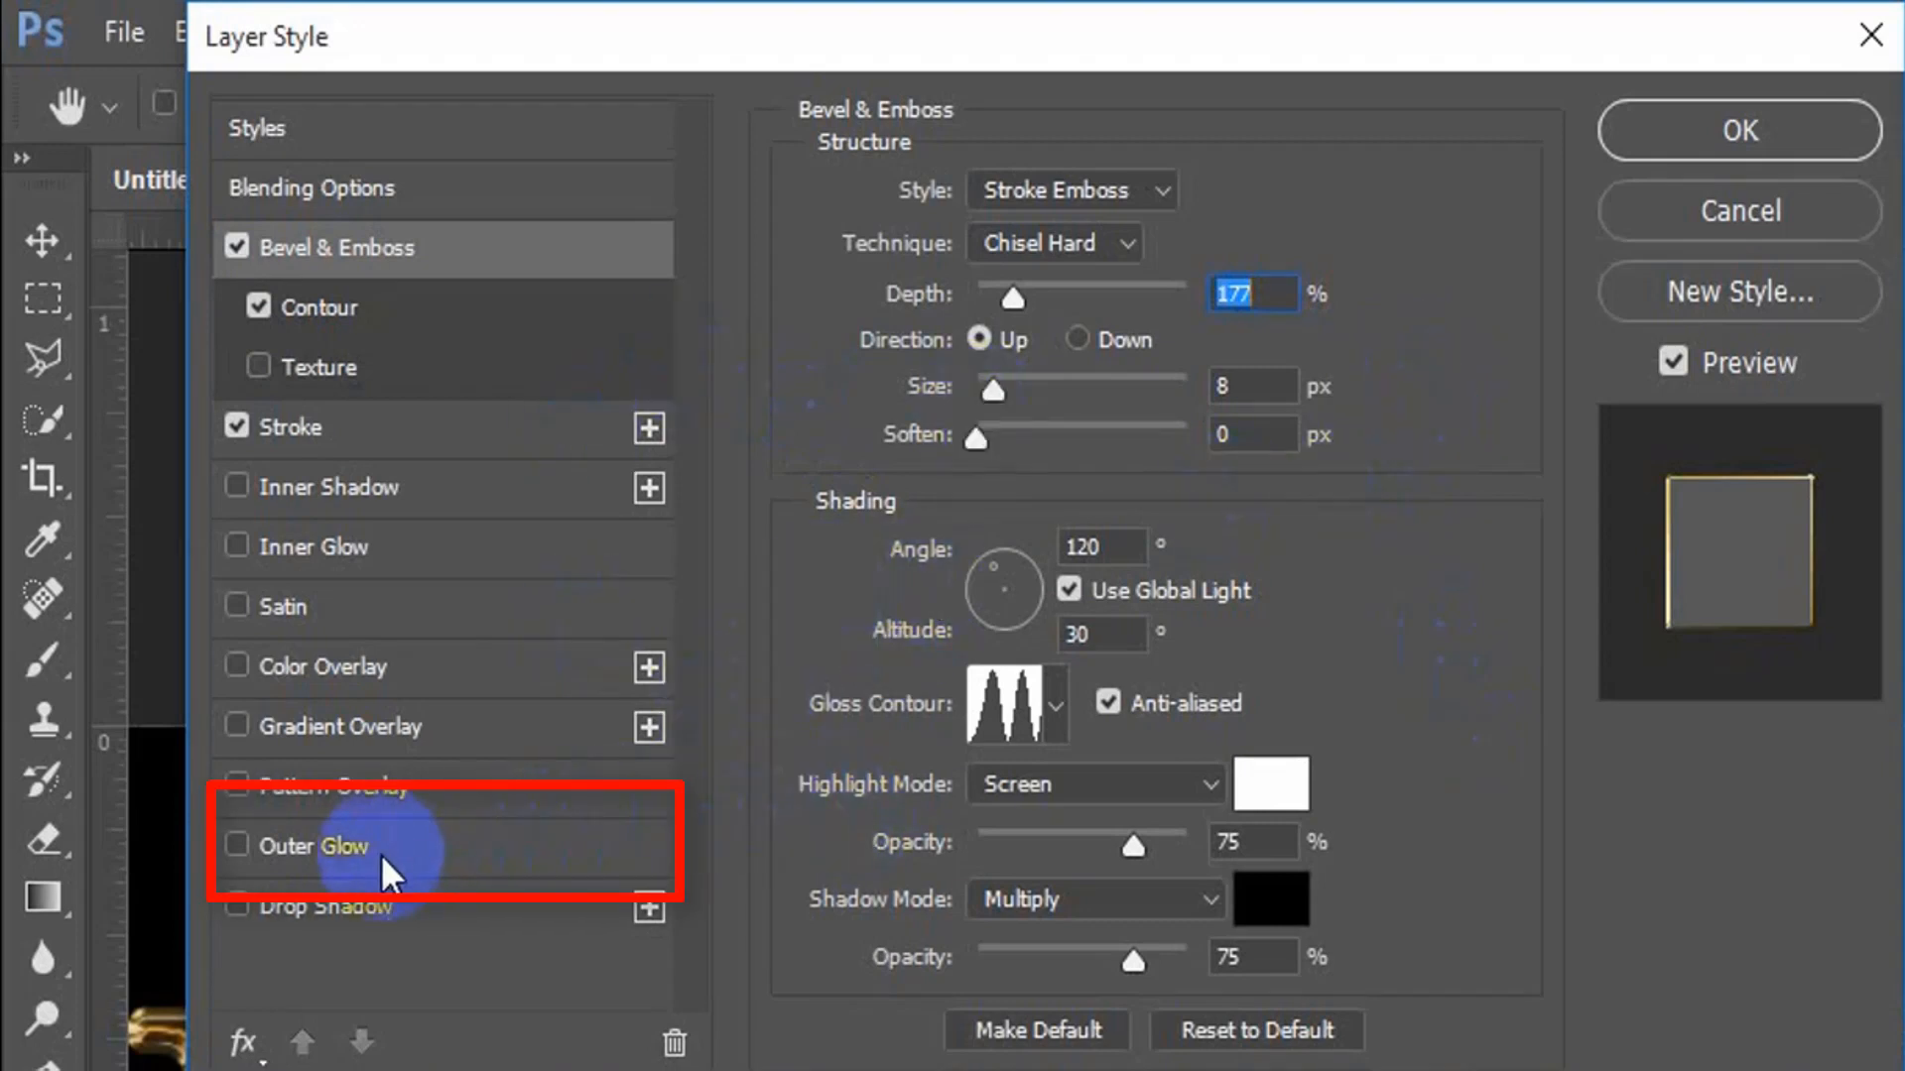
Add an Outer Glow effect with the Screen blend mode, 40% opacity and 0% noise.
click(327, 846)
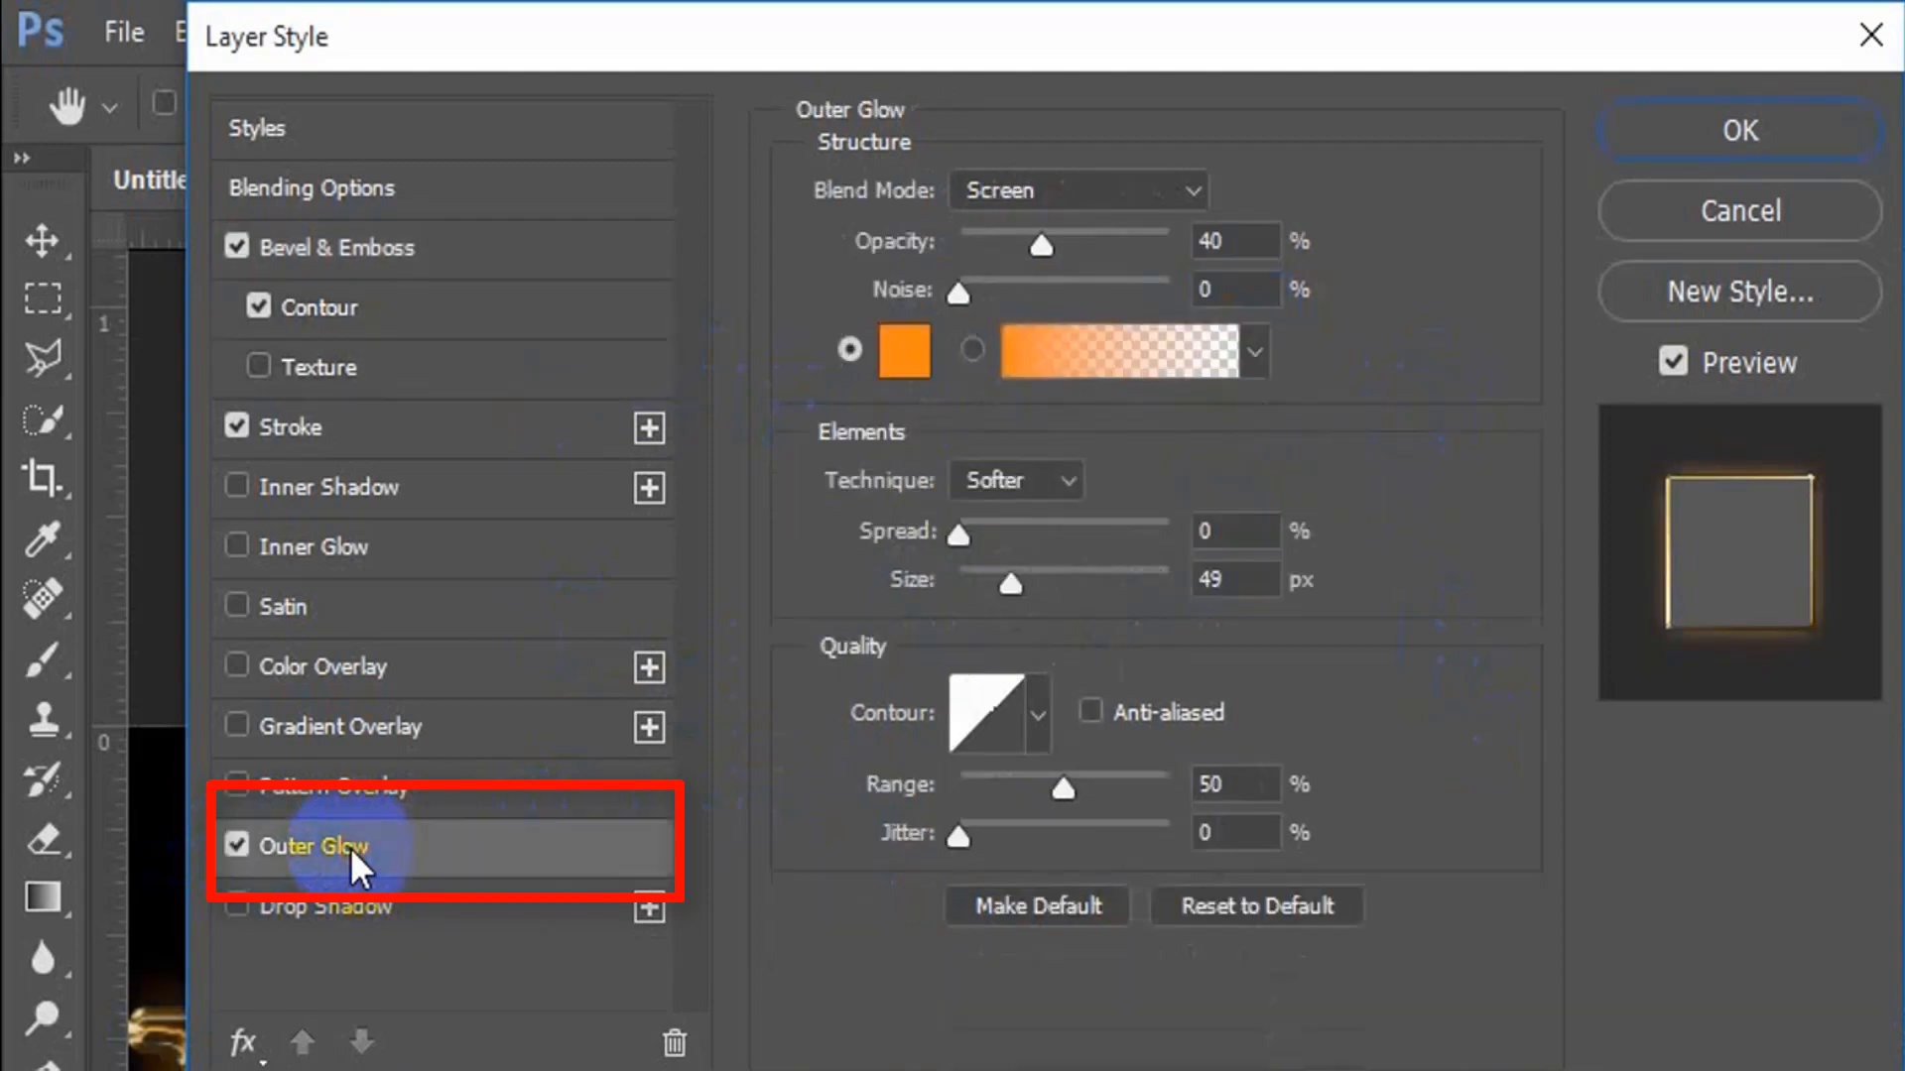
click(1083, 199)
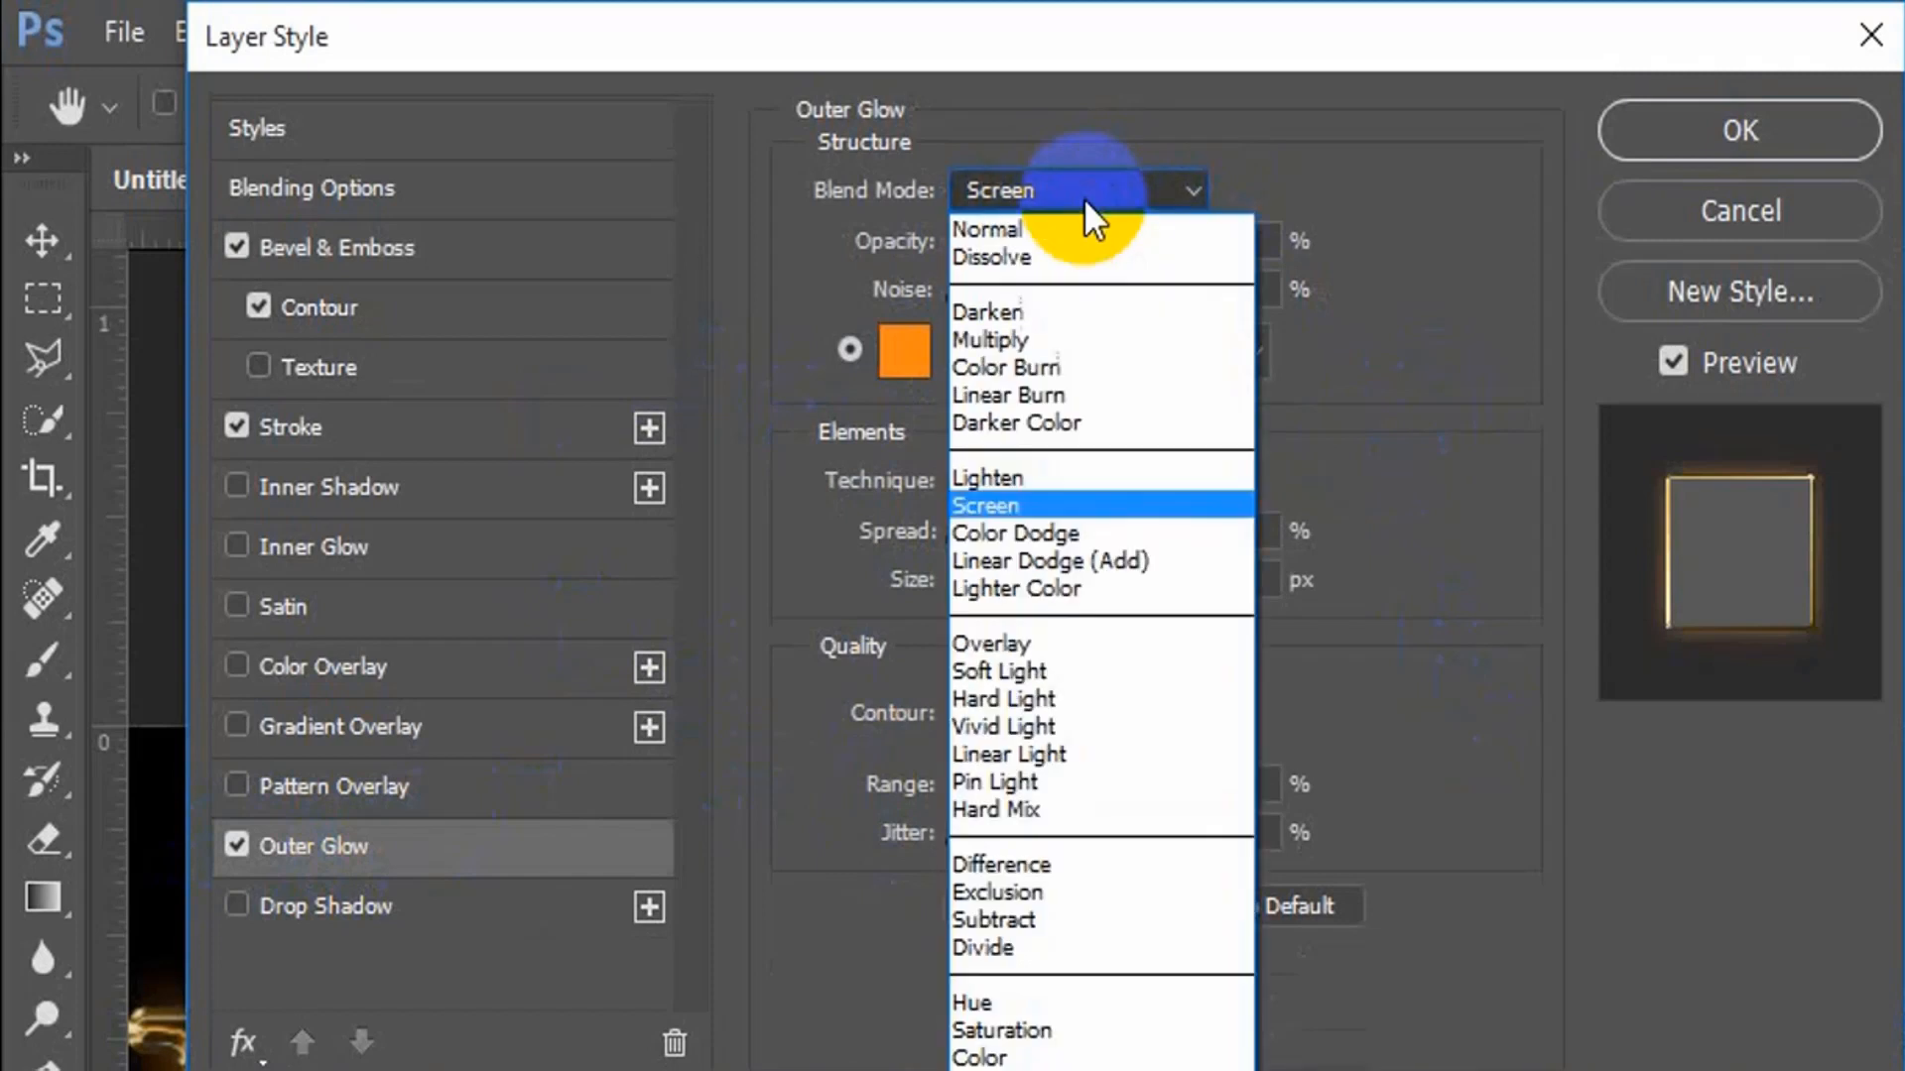
click(1003, 509)
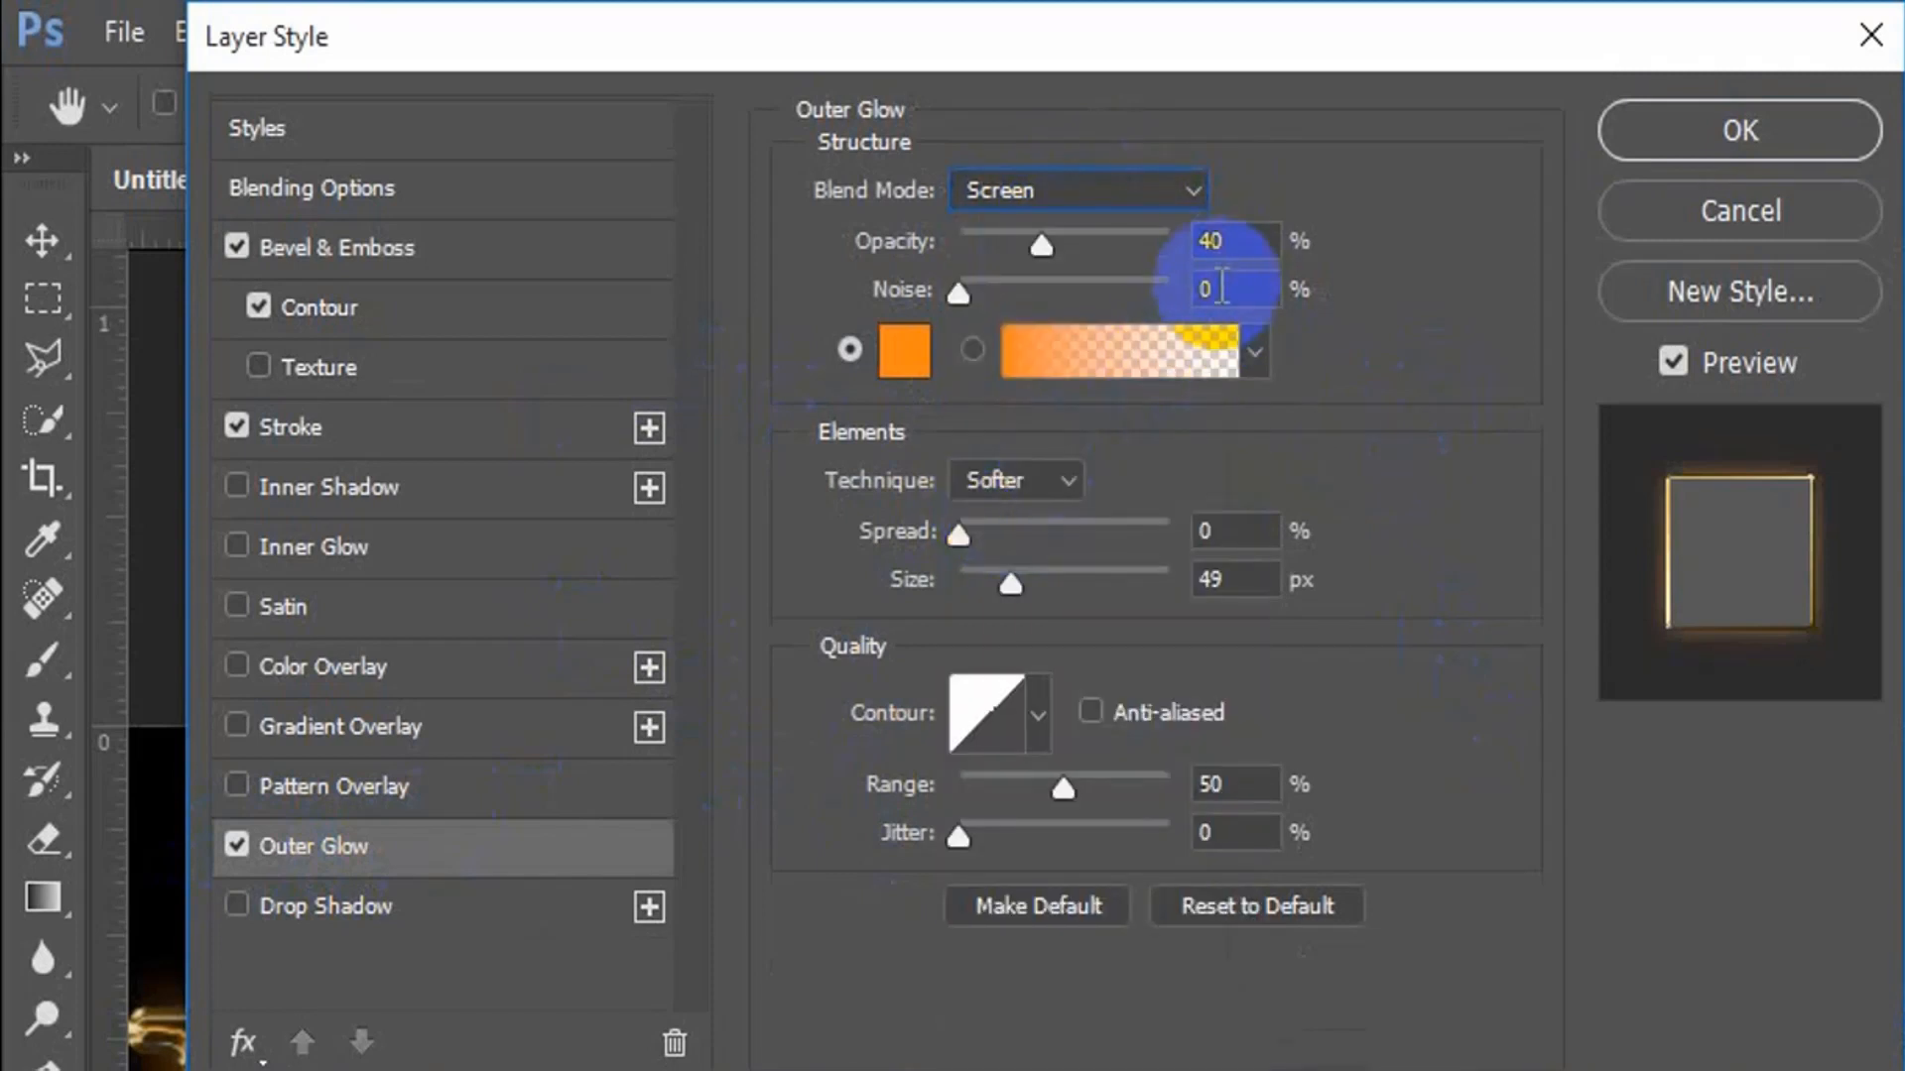
drag(1235, 245, 1176, 260)
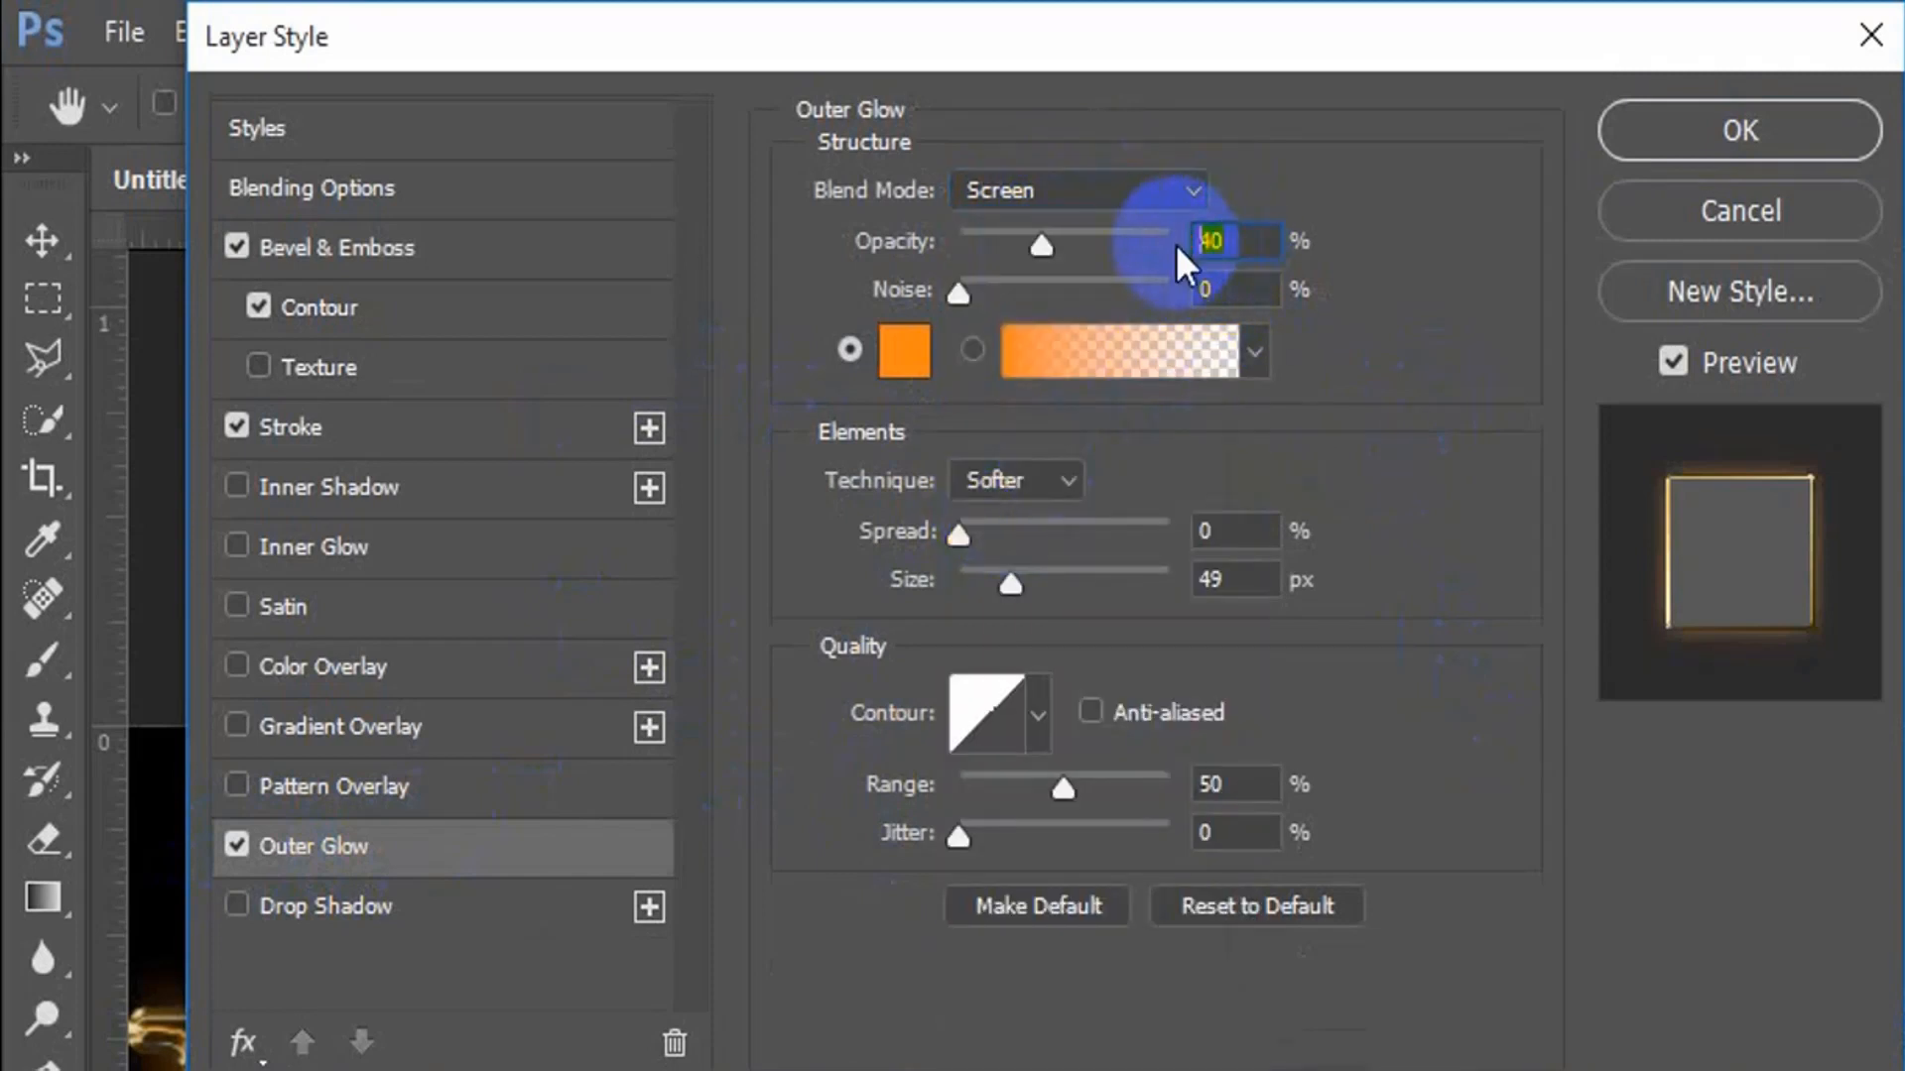
text(40)
click(1228, 291)
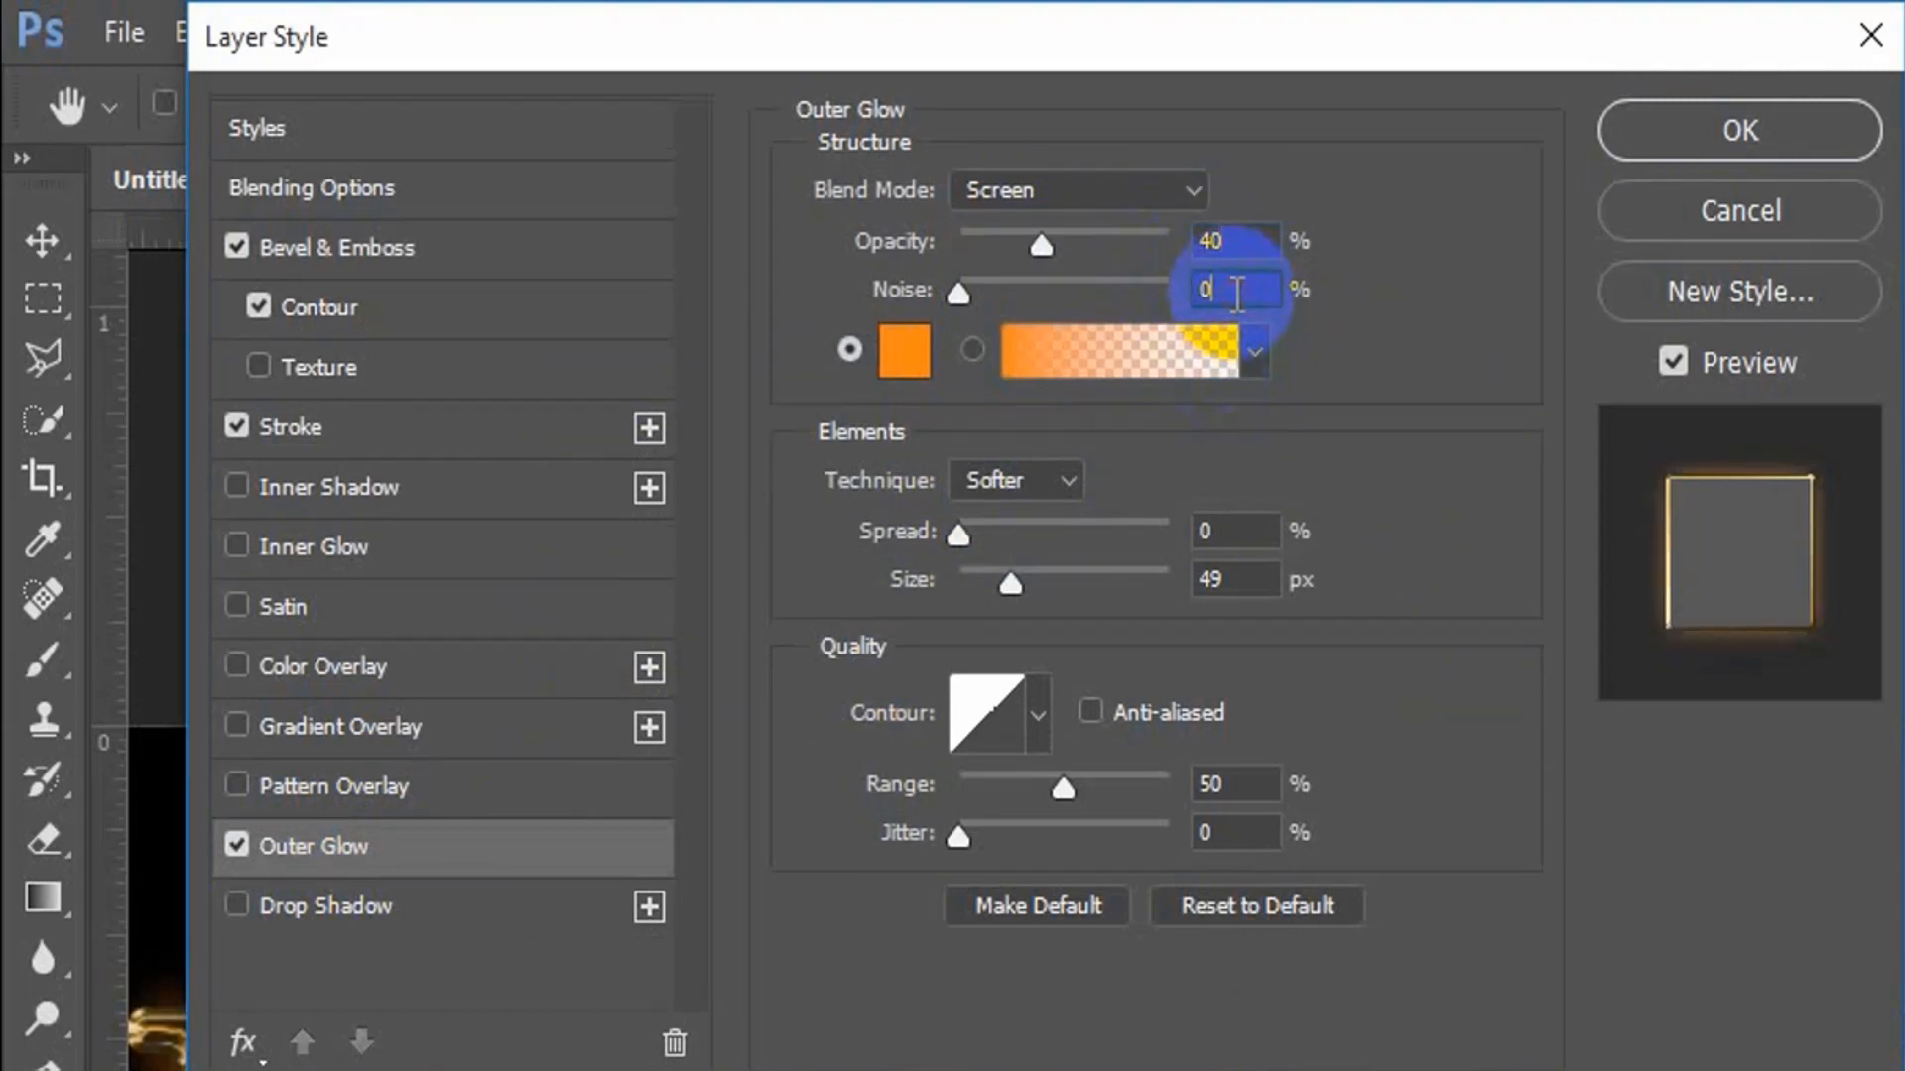
drag(1228, 290, 1195, 315)
text(0)
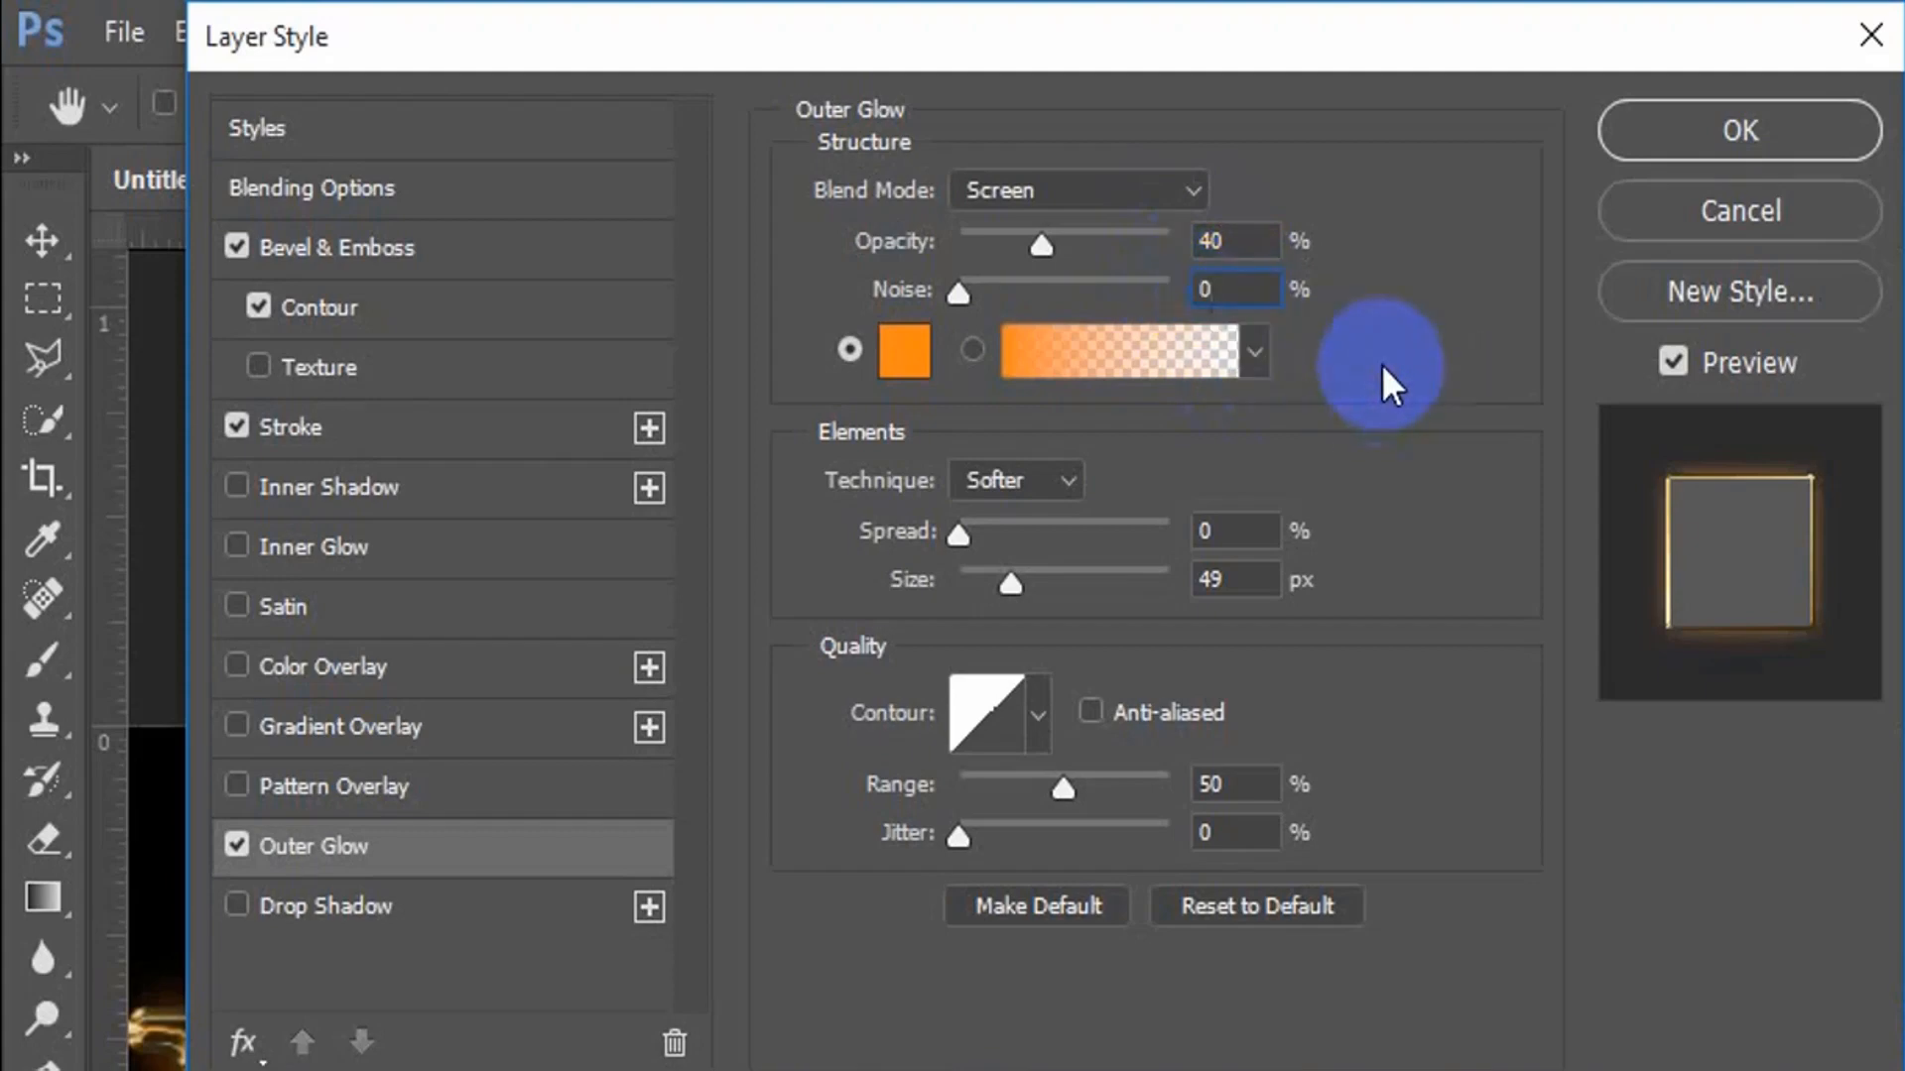
Set the outer glow color to RGB 232, 128, 31.
click(904, 351)
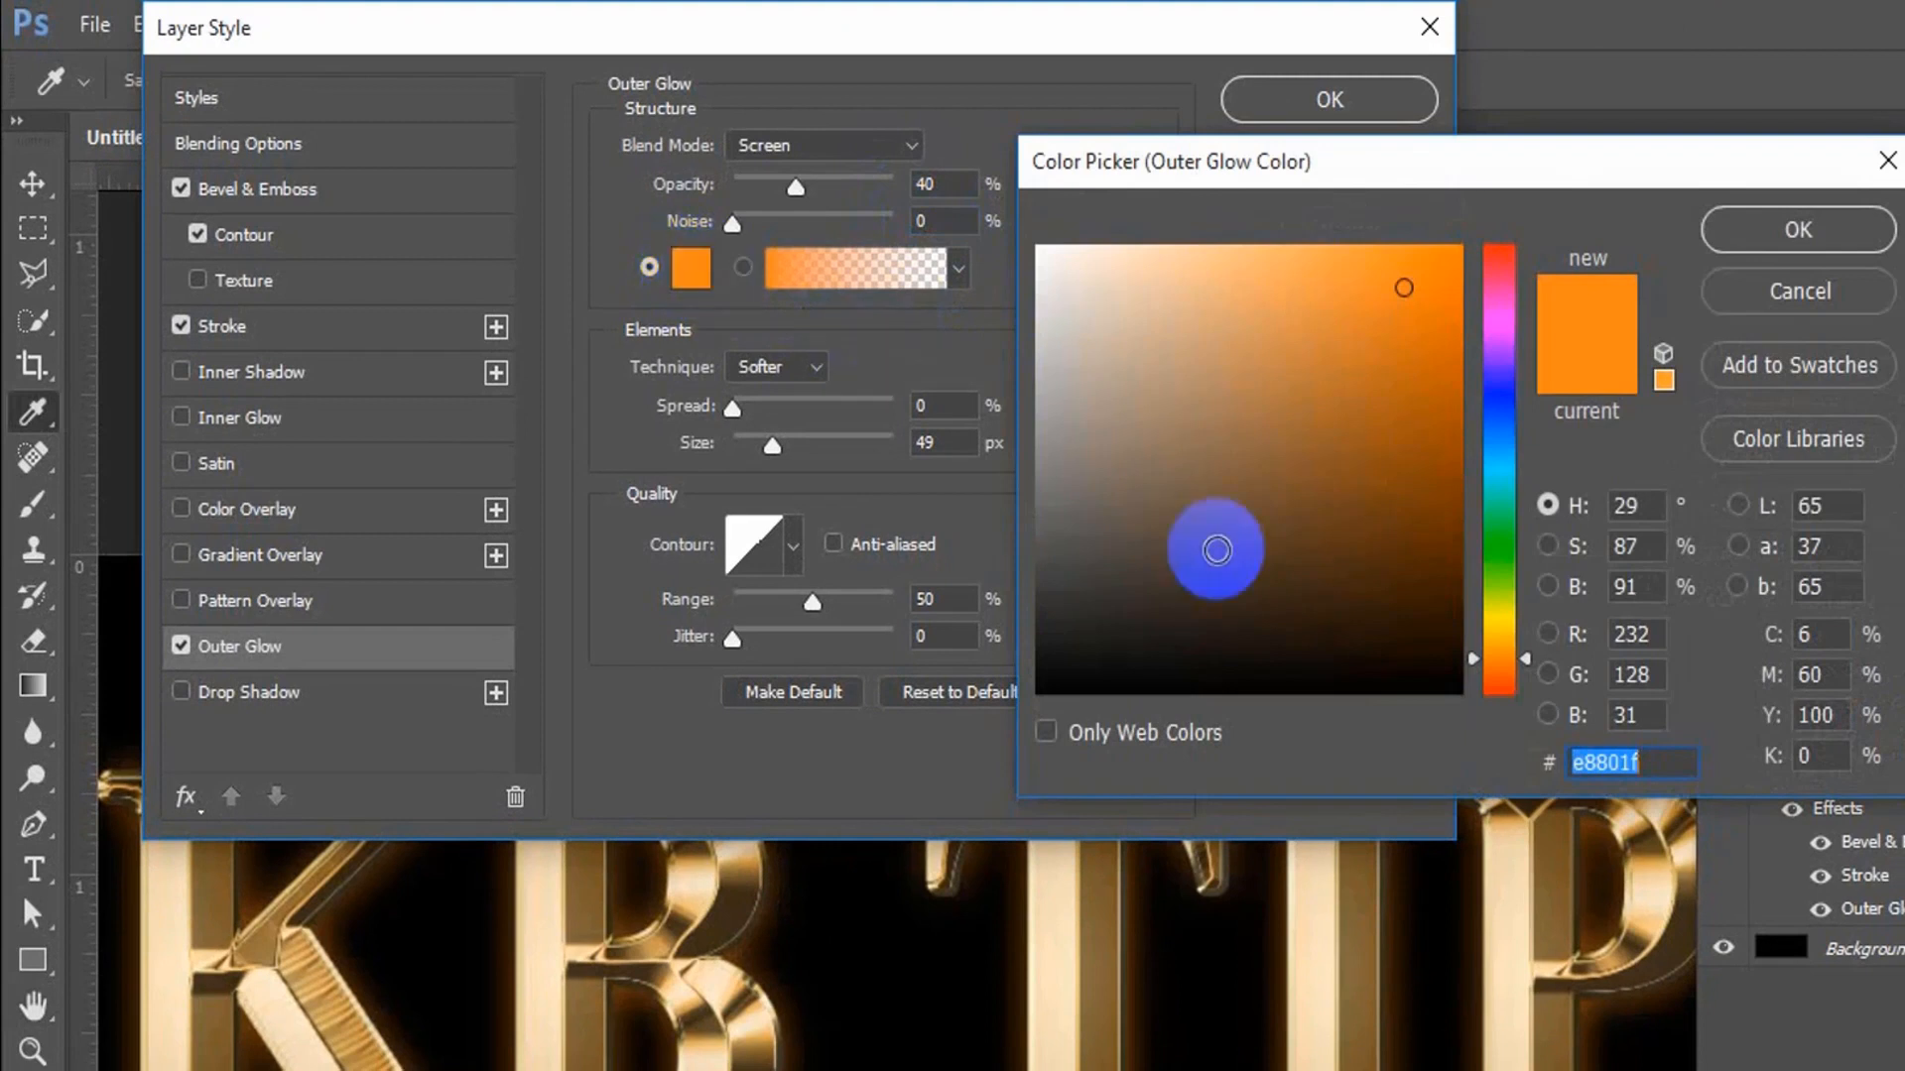
click(1658, 633)
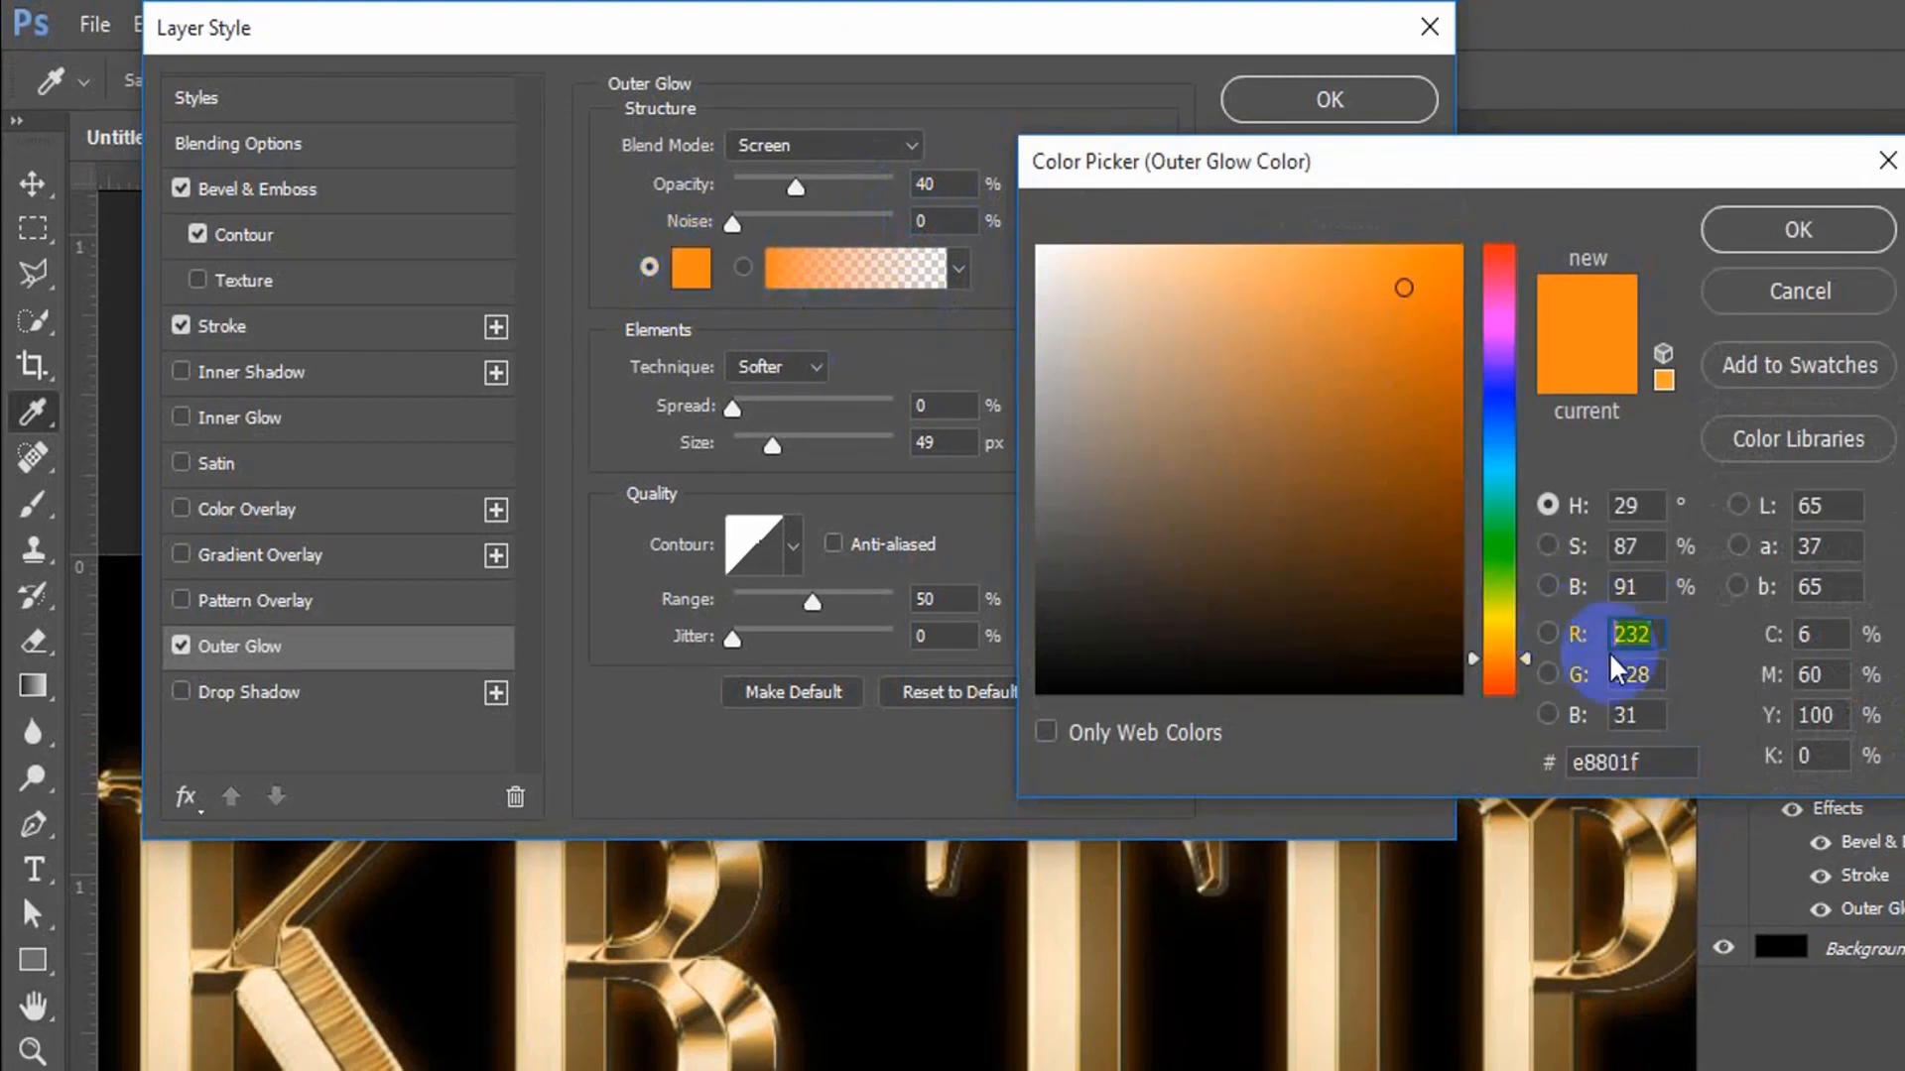
text(232)
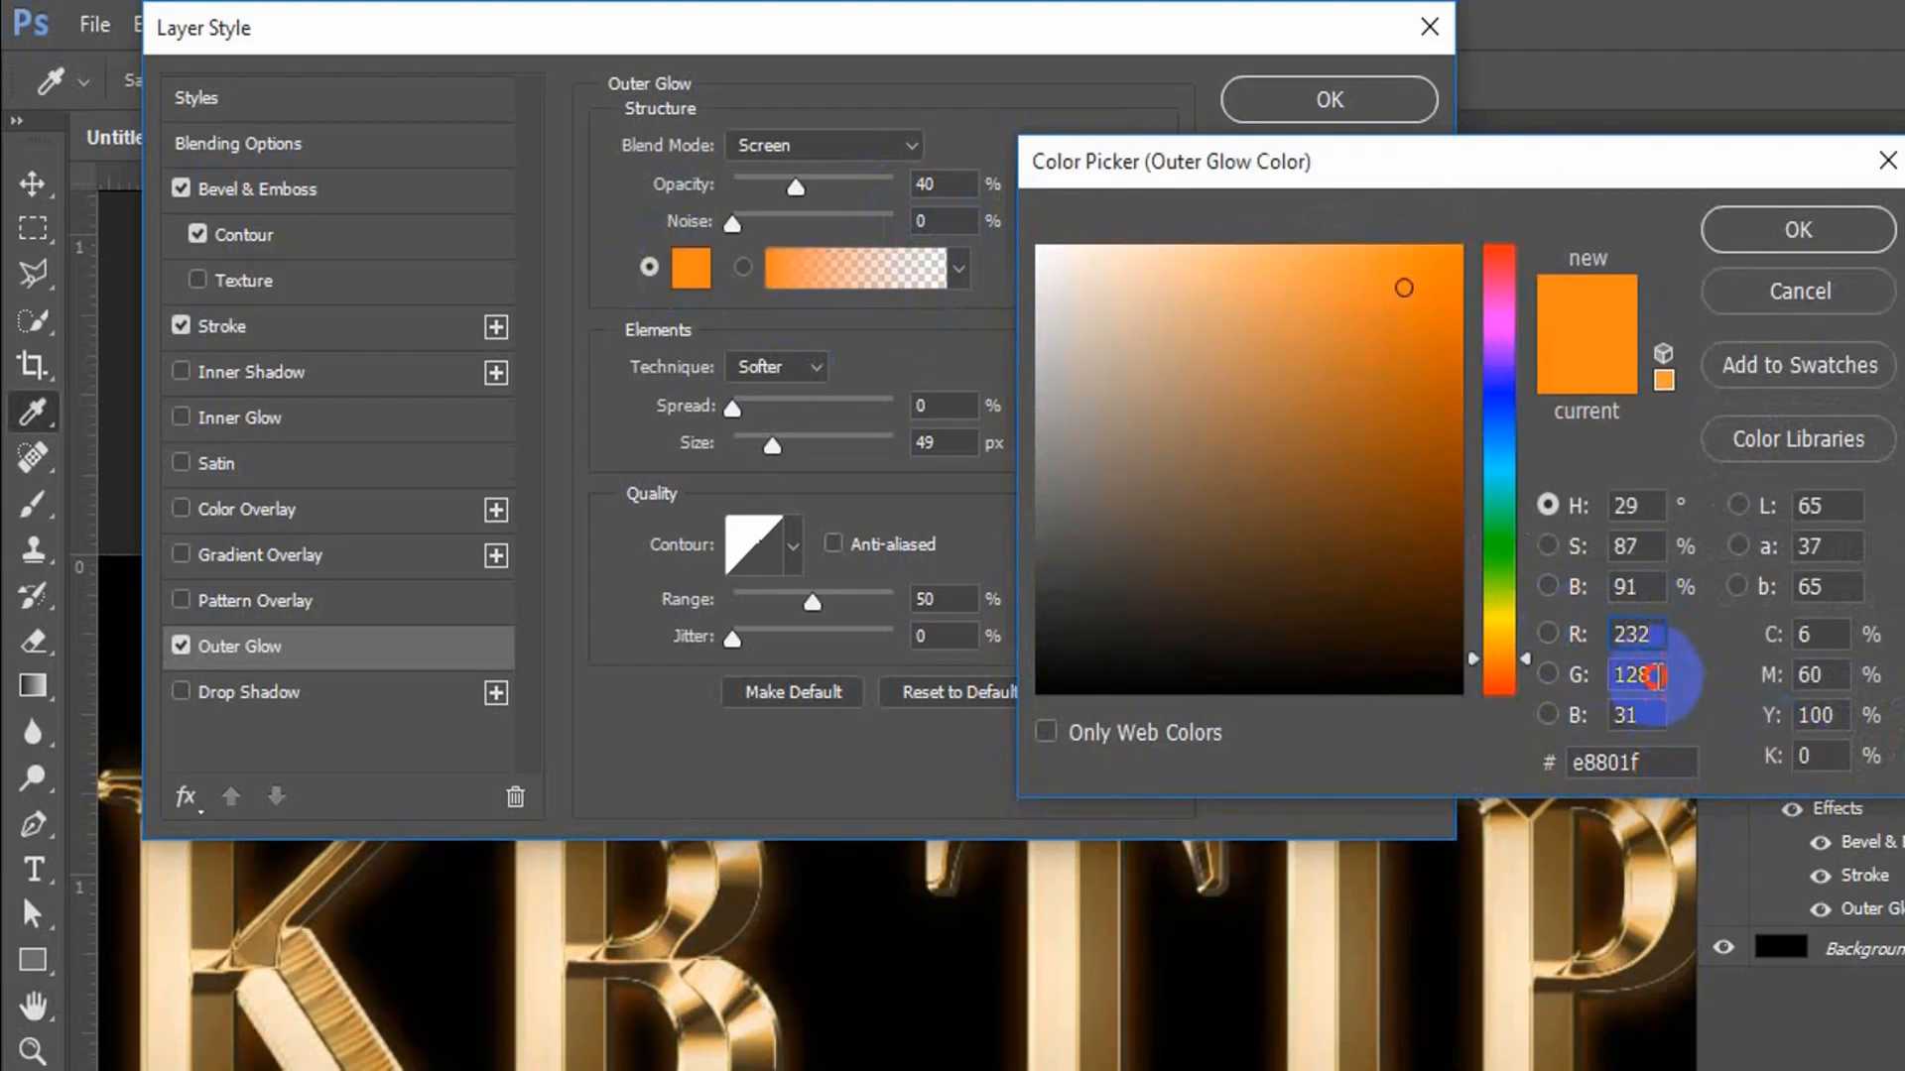
click(1609, 675)
text(128)
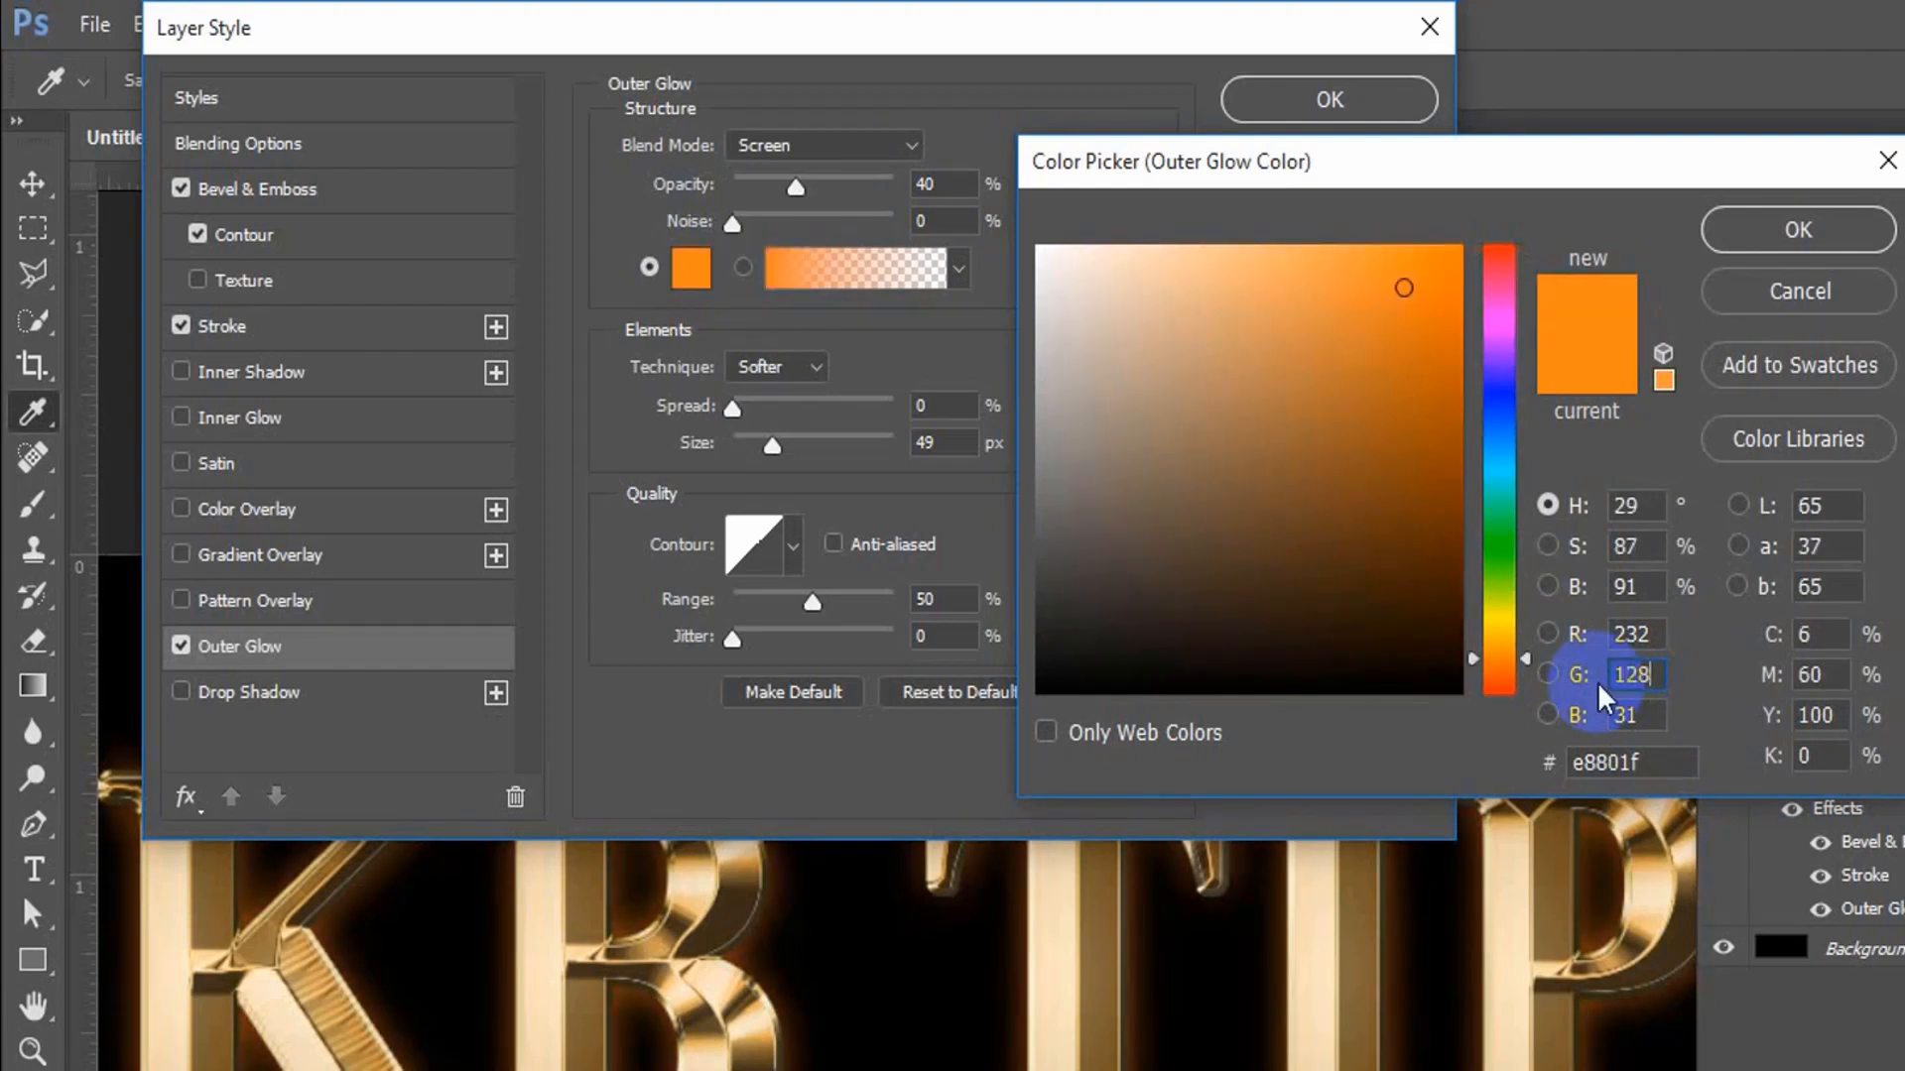
click(1602, 716)
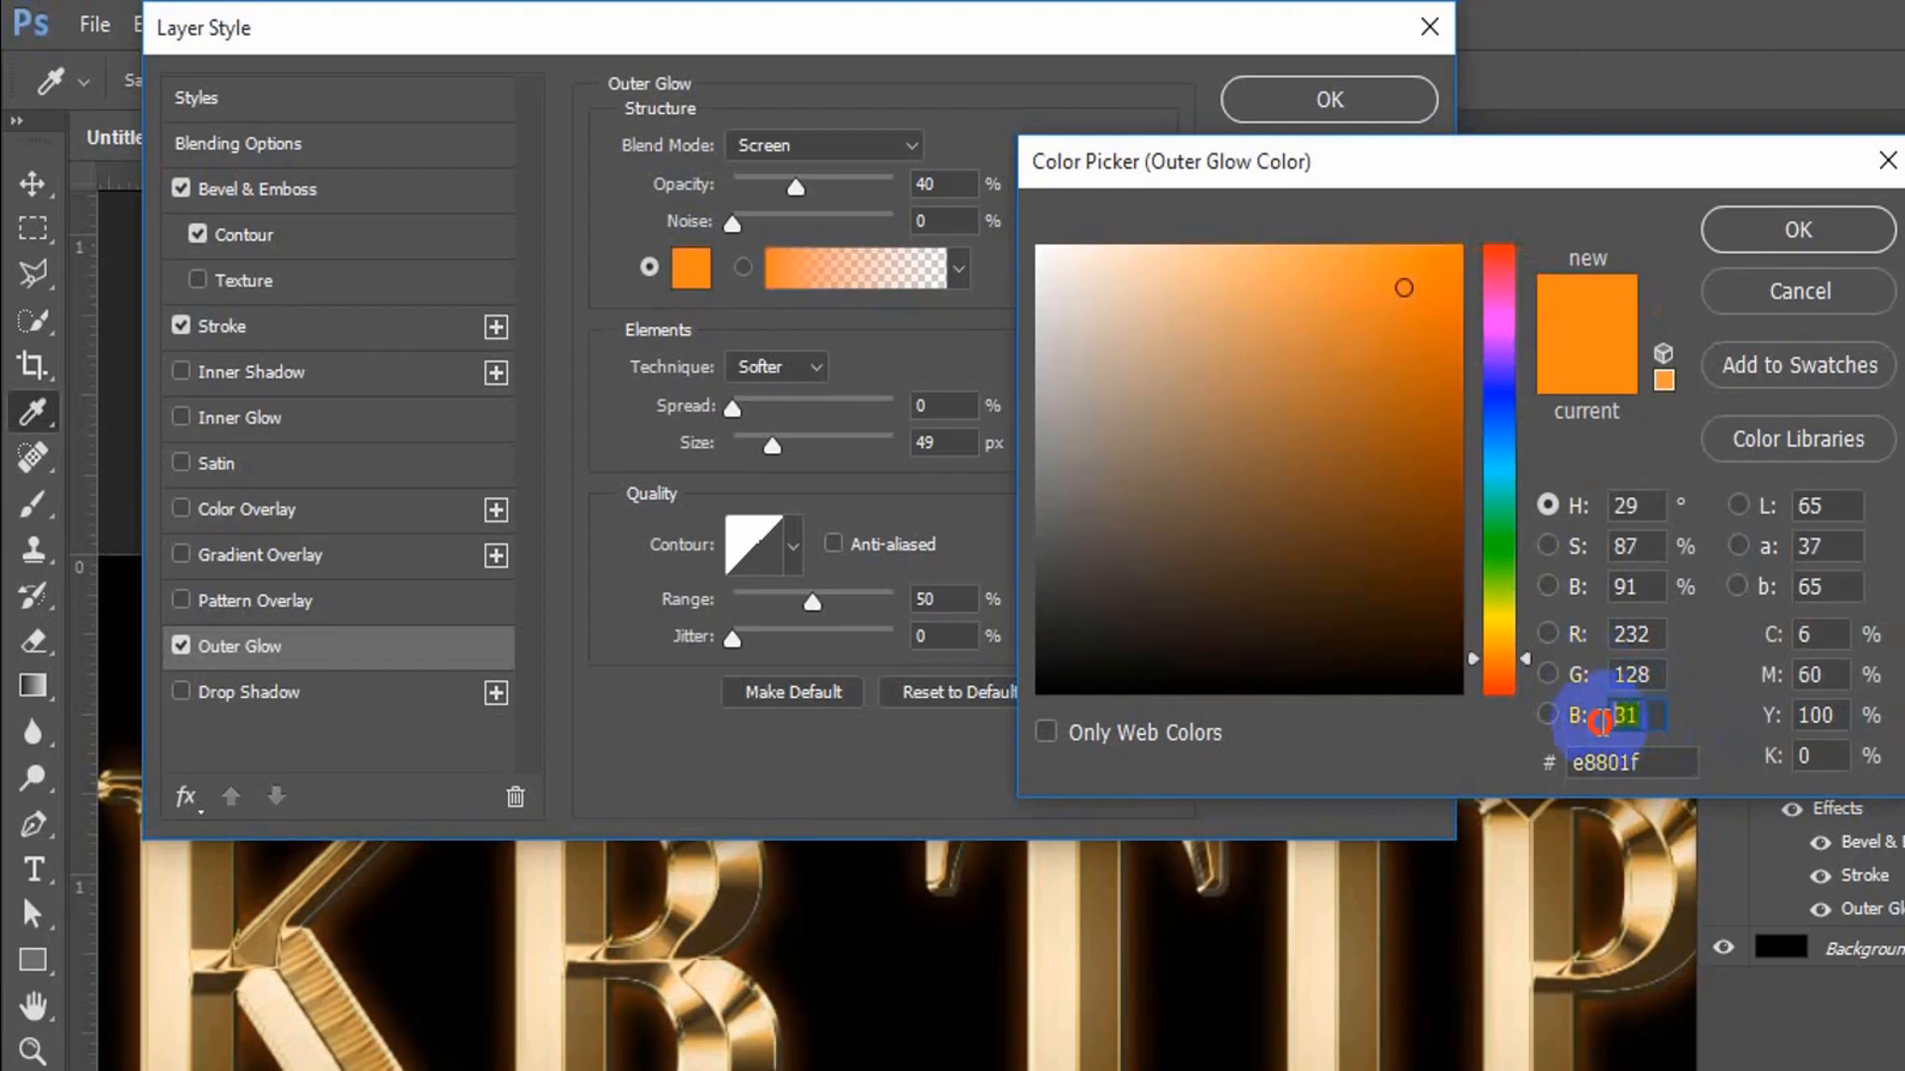
text(31)
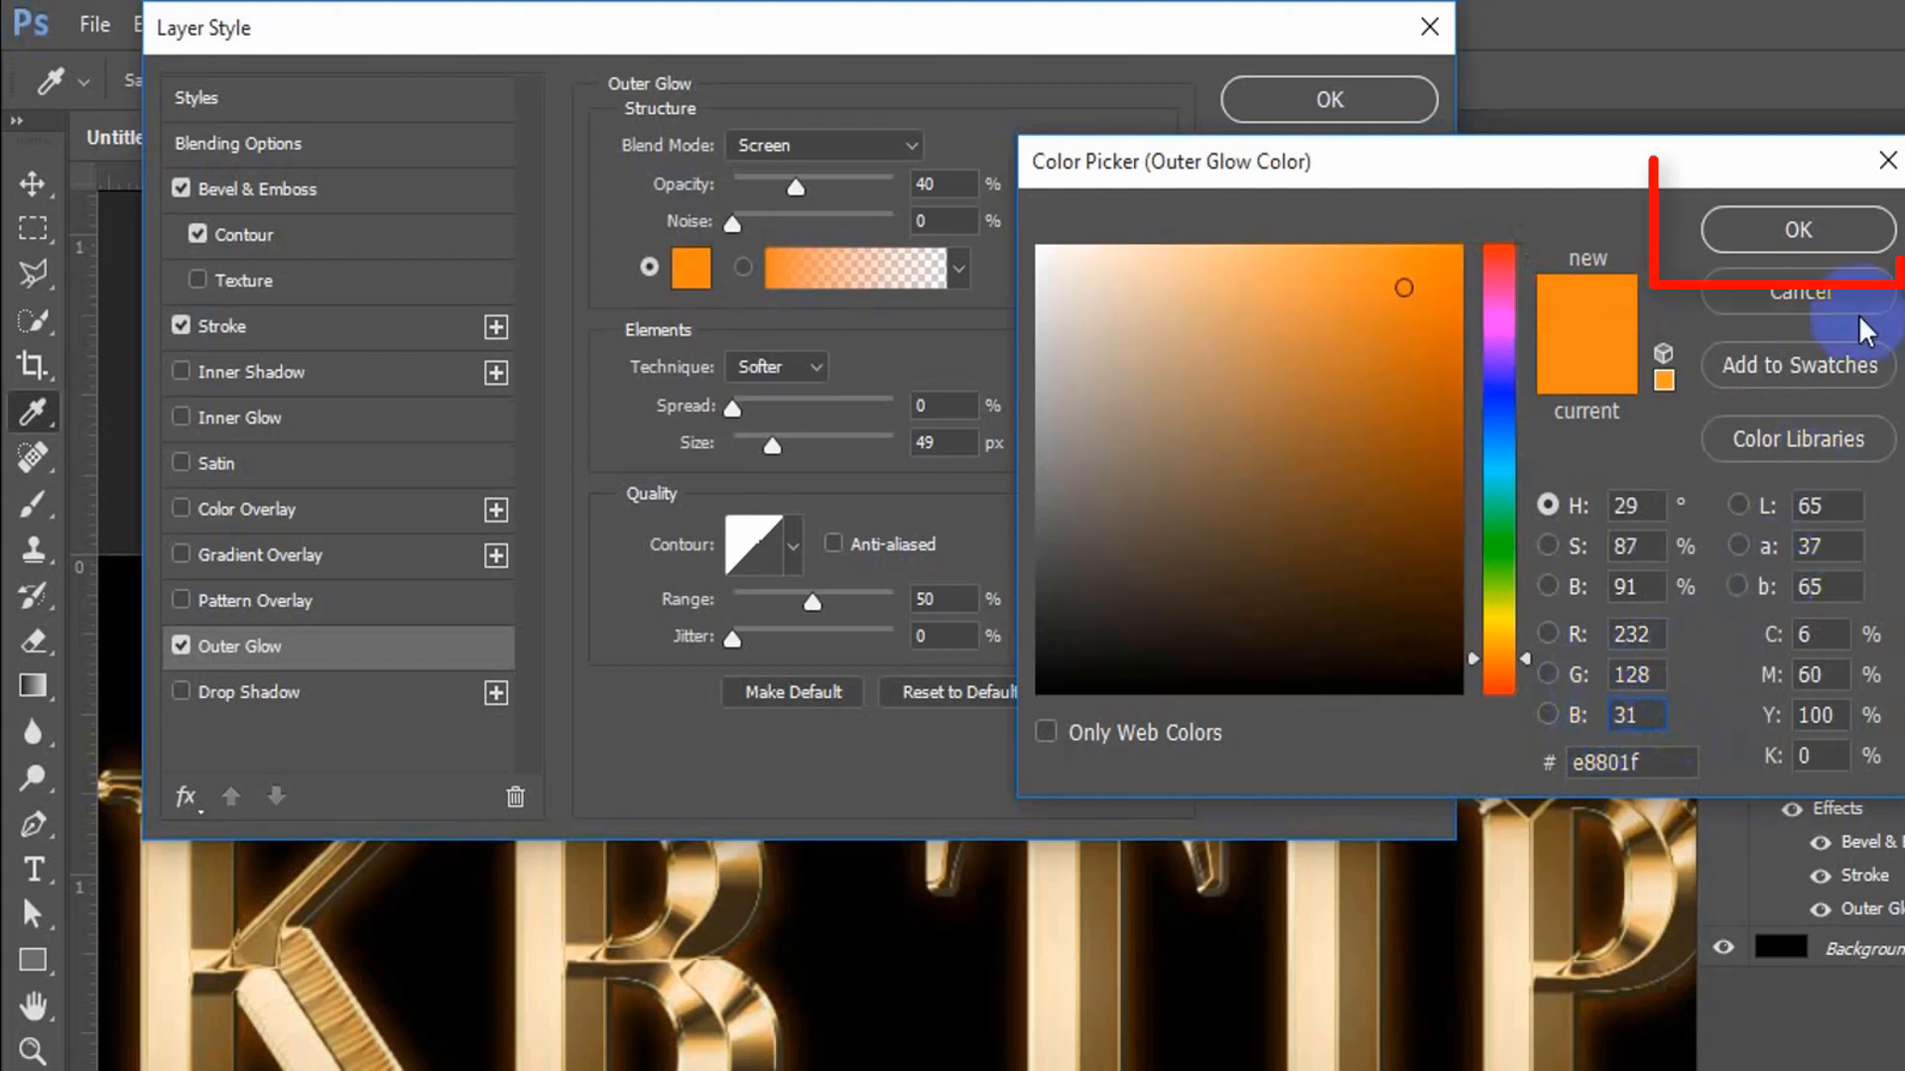
click(1798, 236)
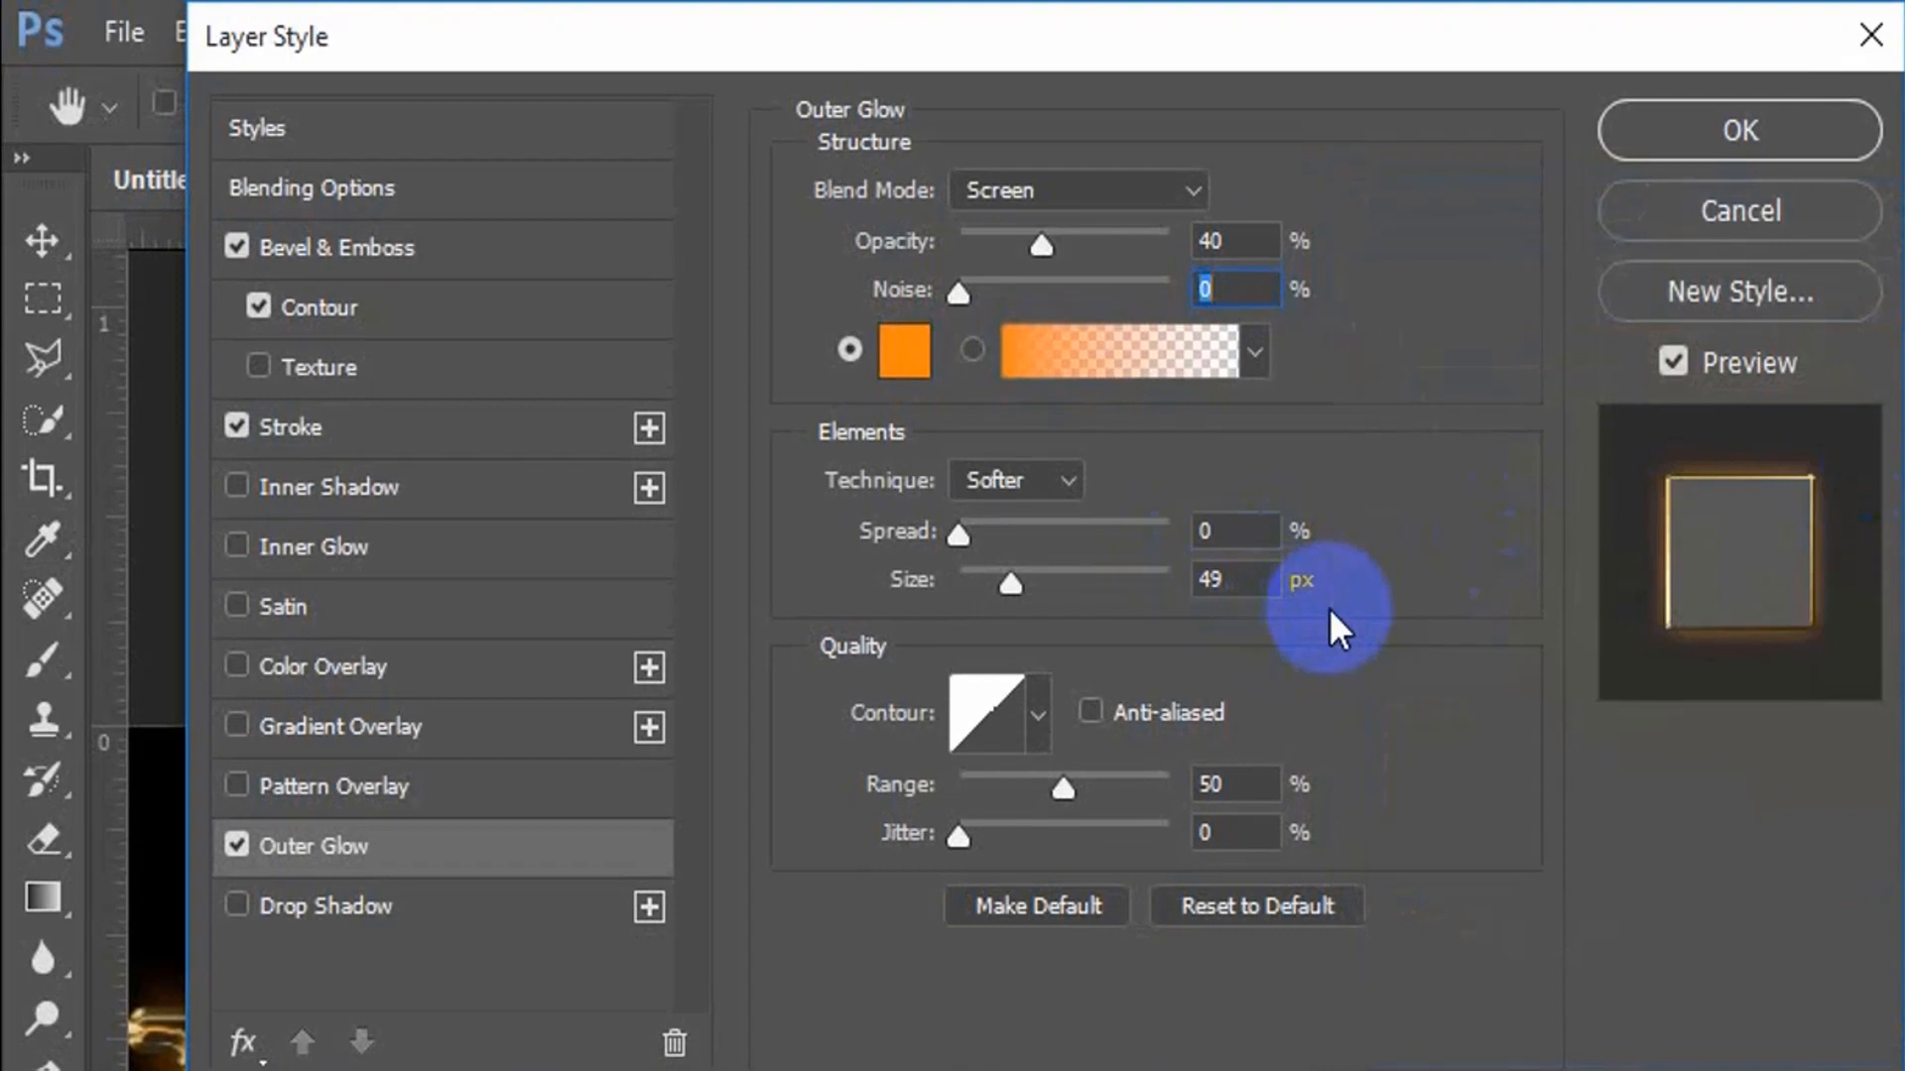
Set the outer glow size to 50 px and apply the layer style to the KB TIPS layer.
drag(1224, 579, 1136, 582)
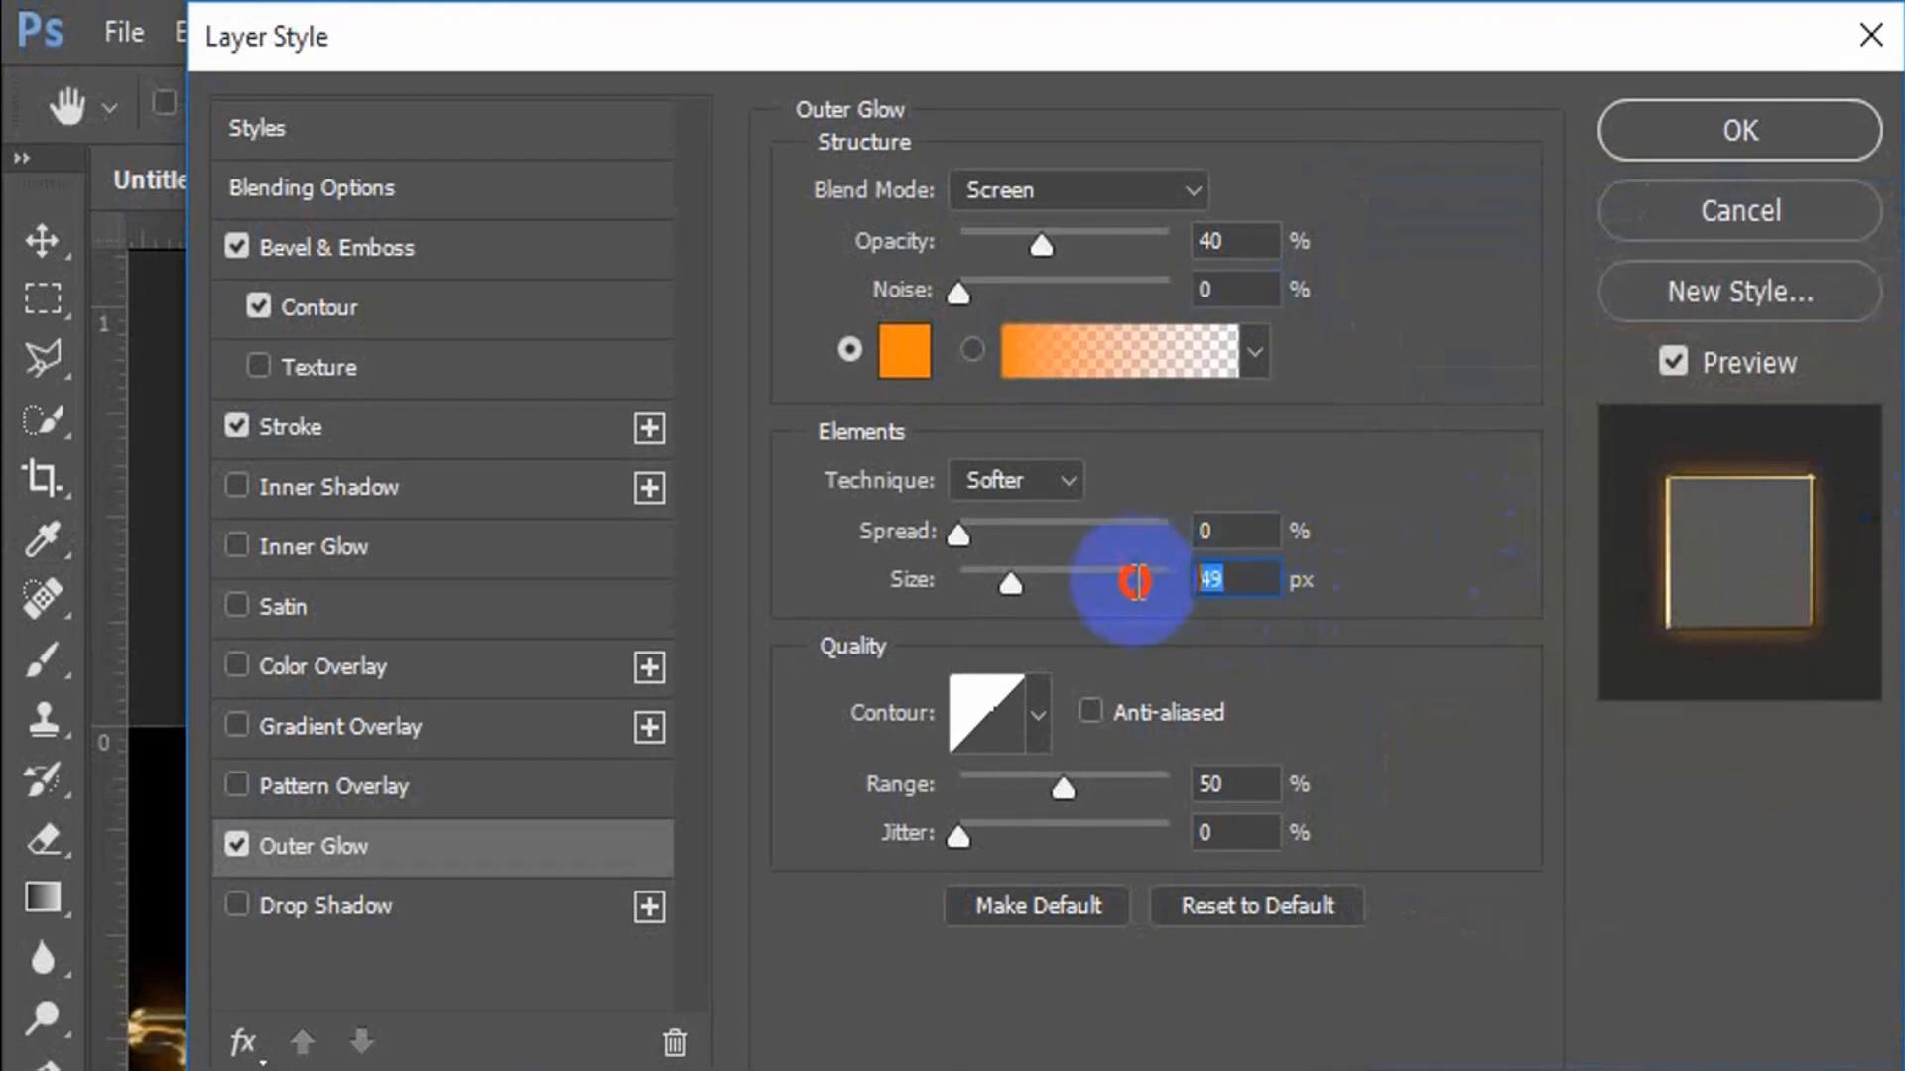
text(50)
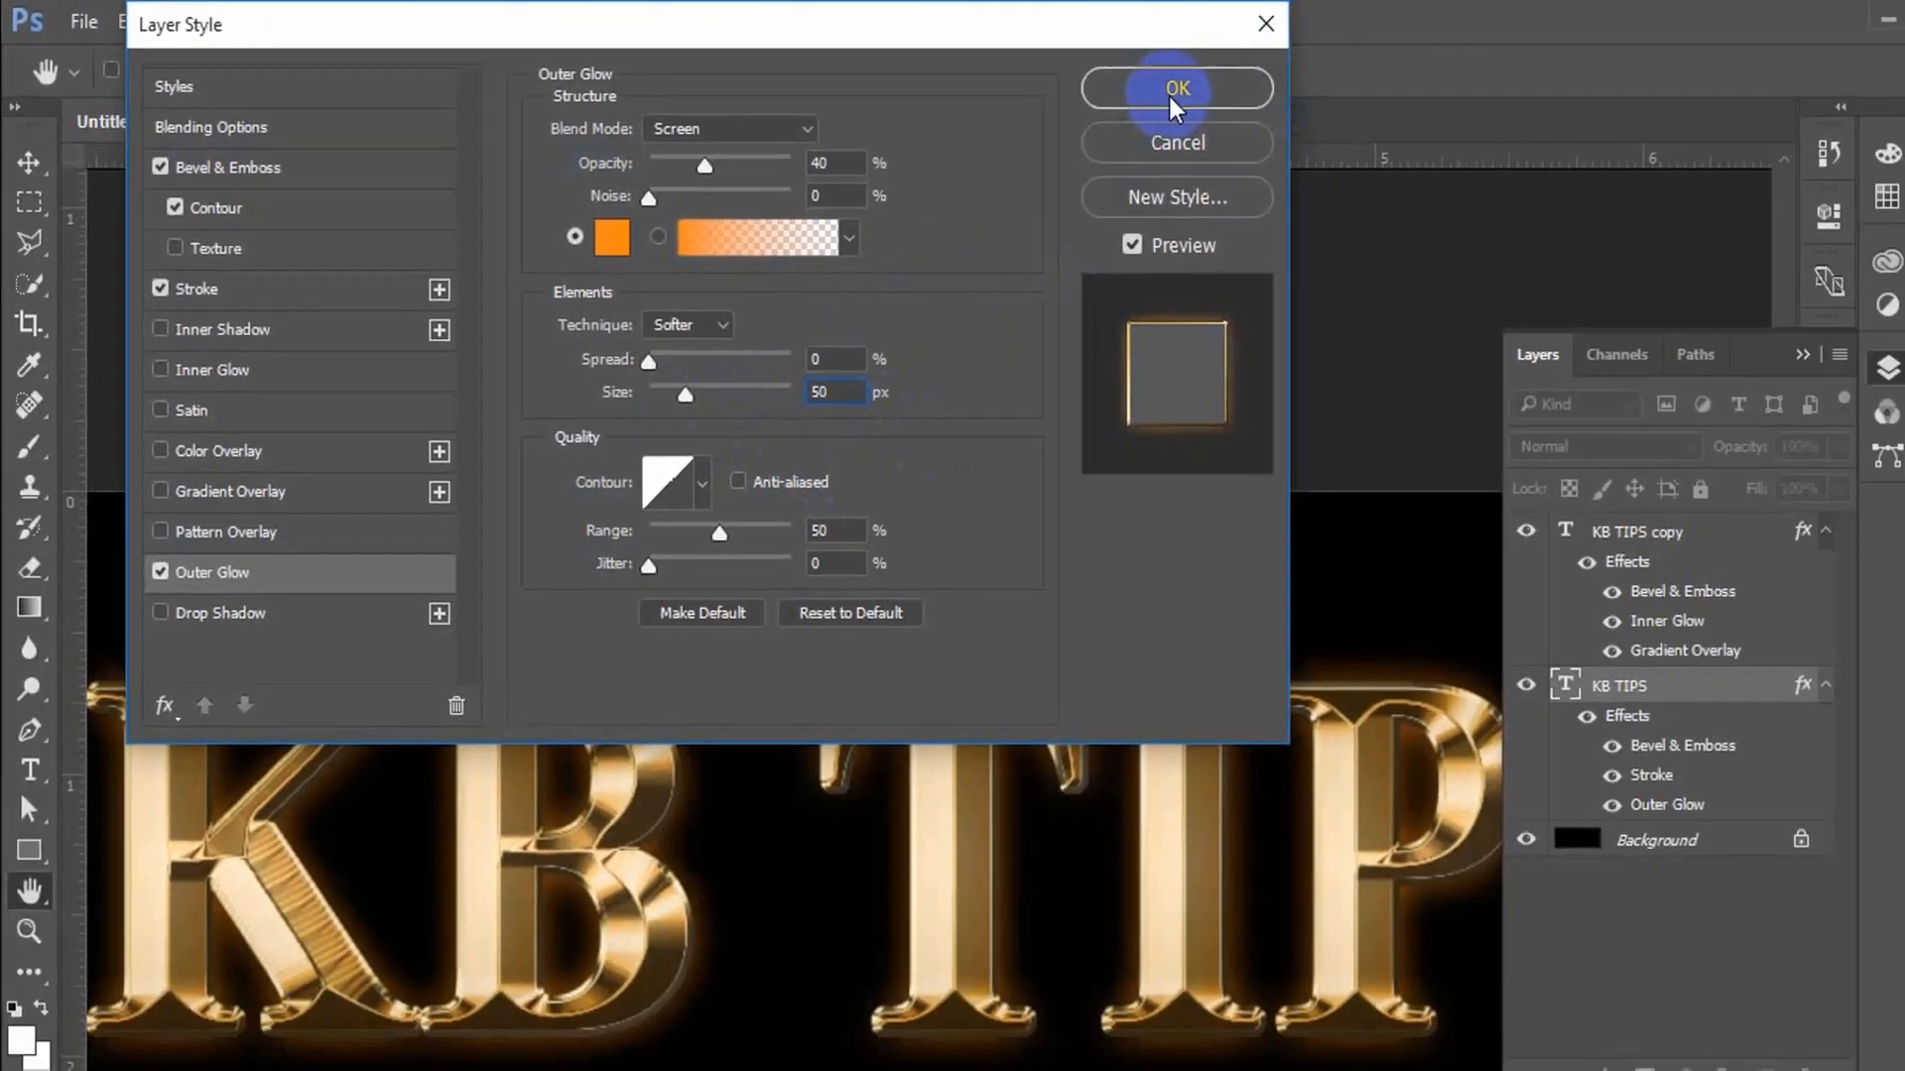
click(1173, 91)
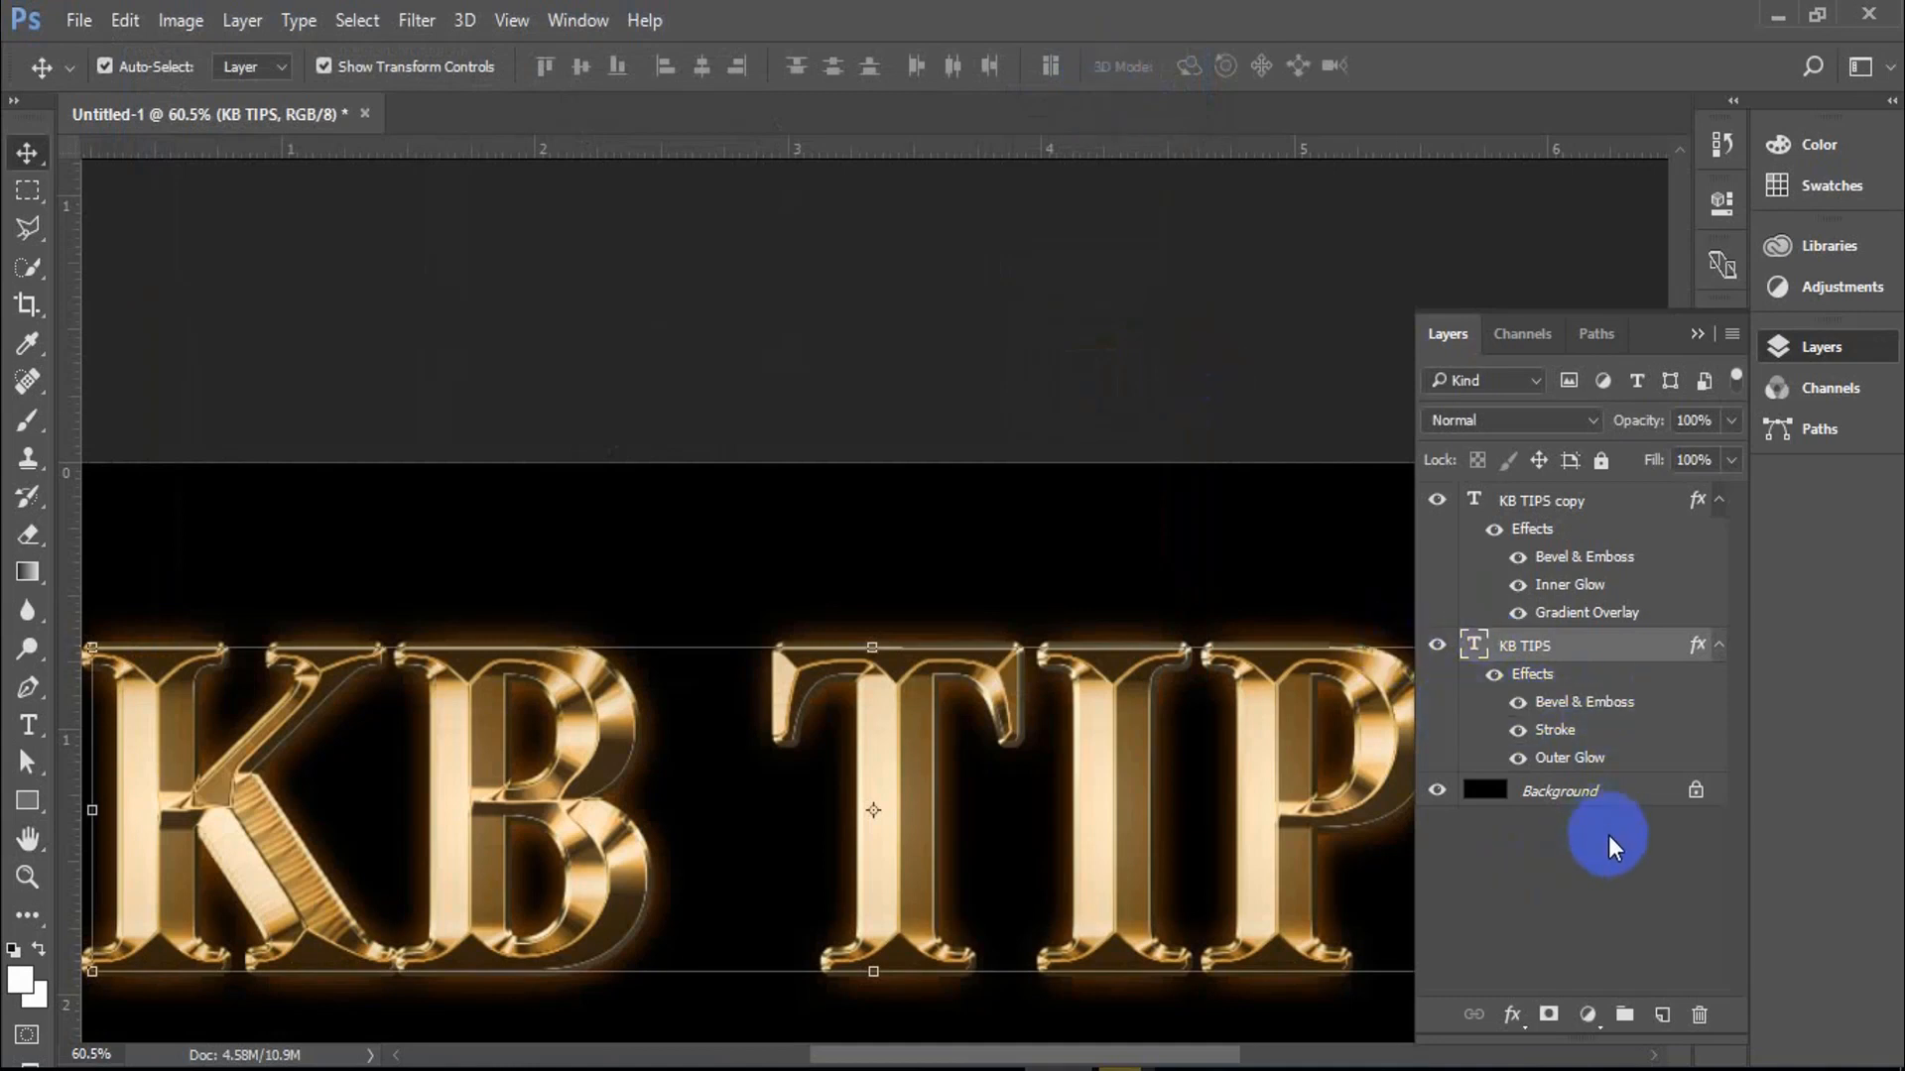
Add a new empty layer above the KB TIPS copy layer and activate the Brush tool.
click(1564, 505)
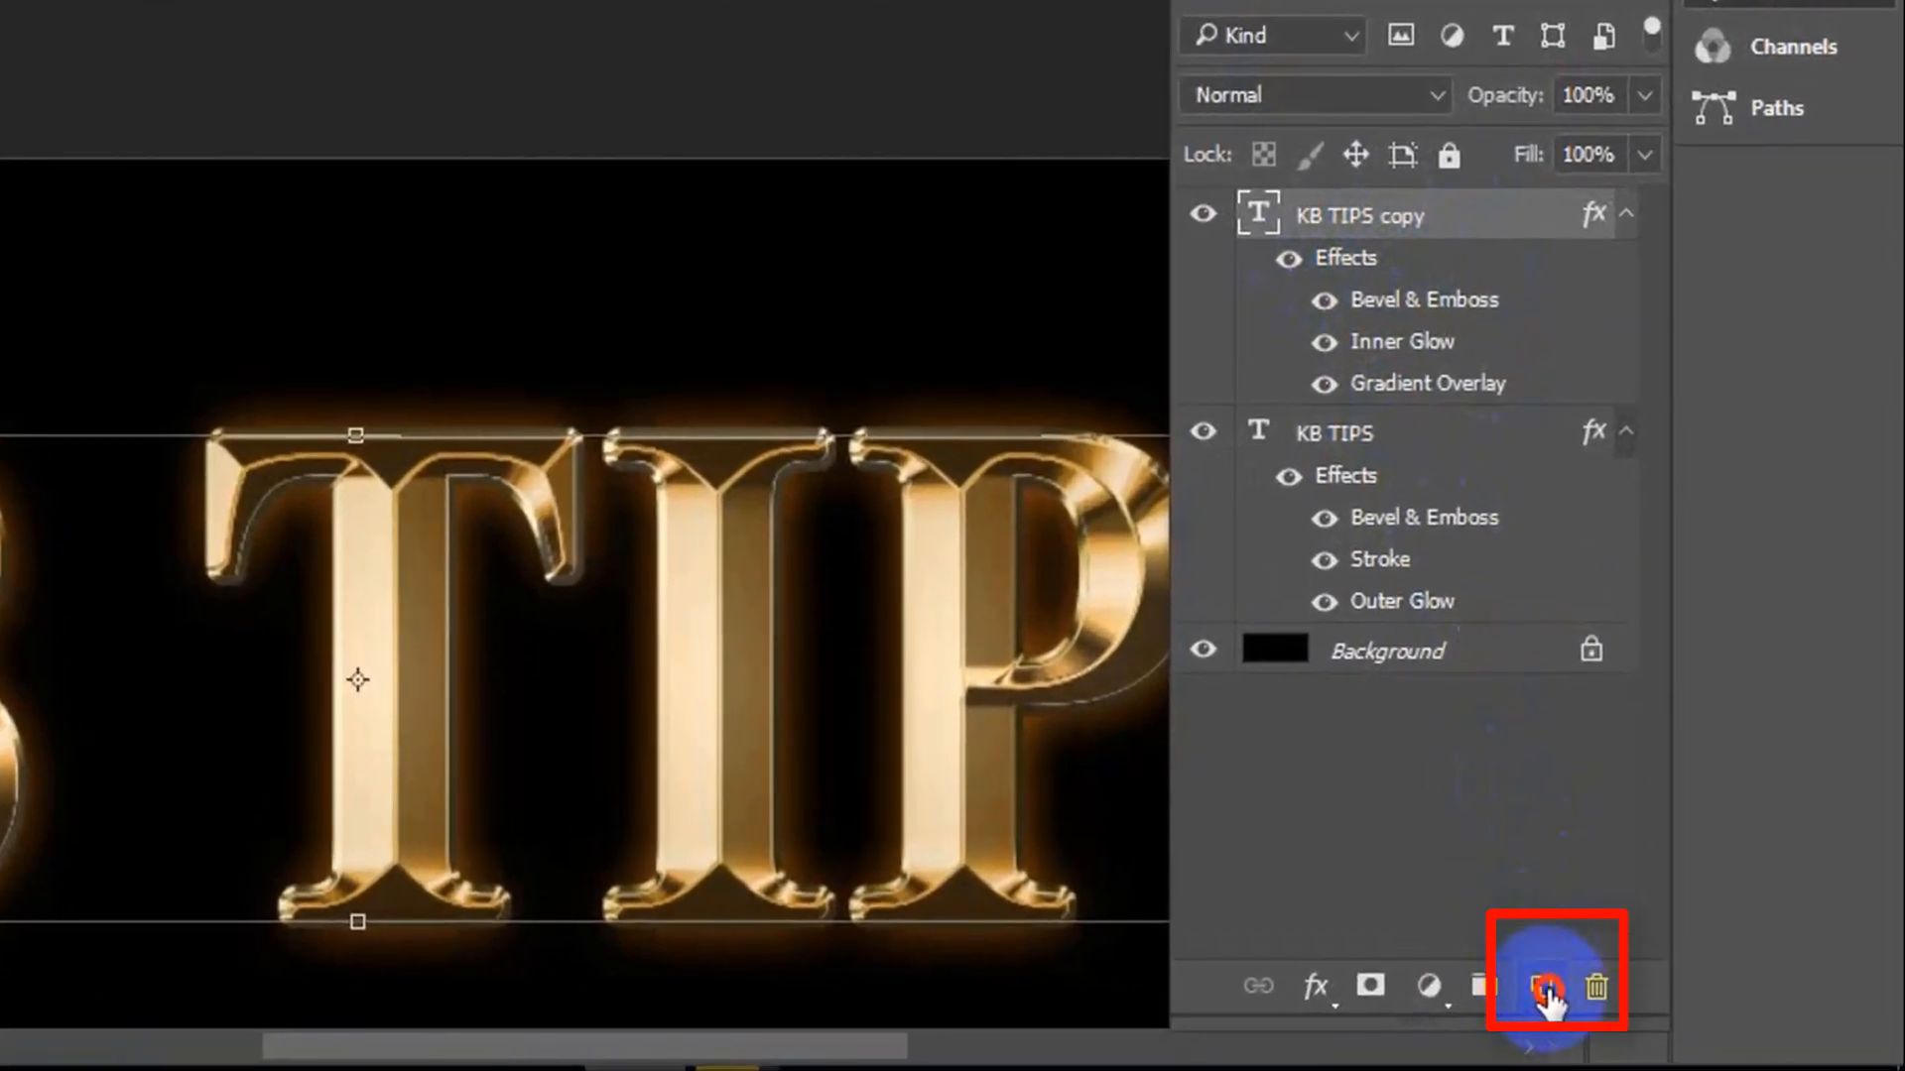
click(1542, 985)
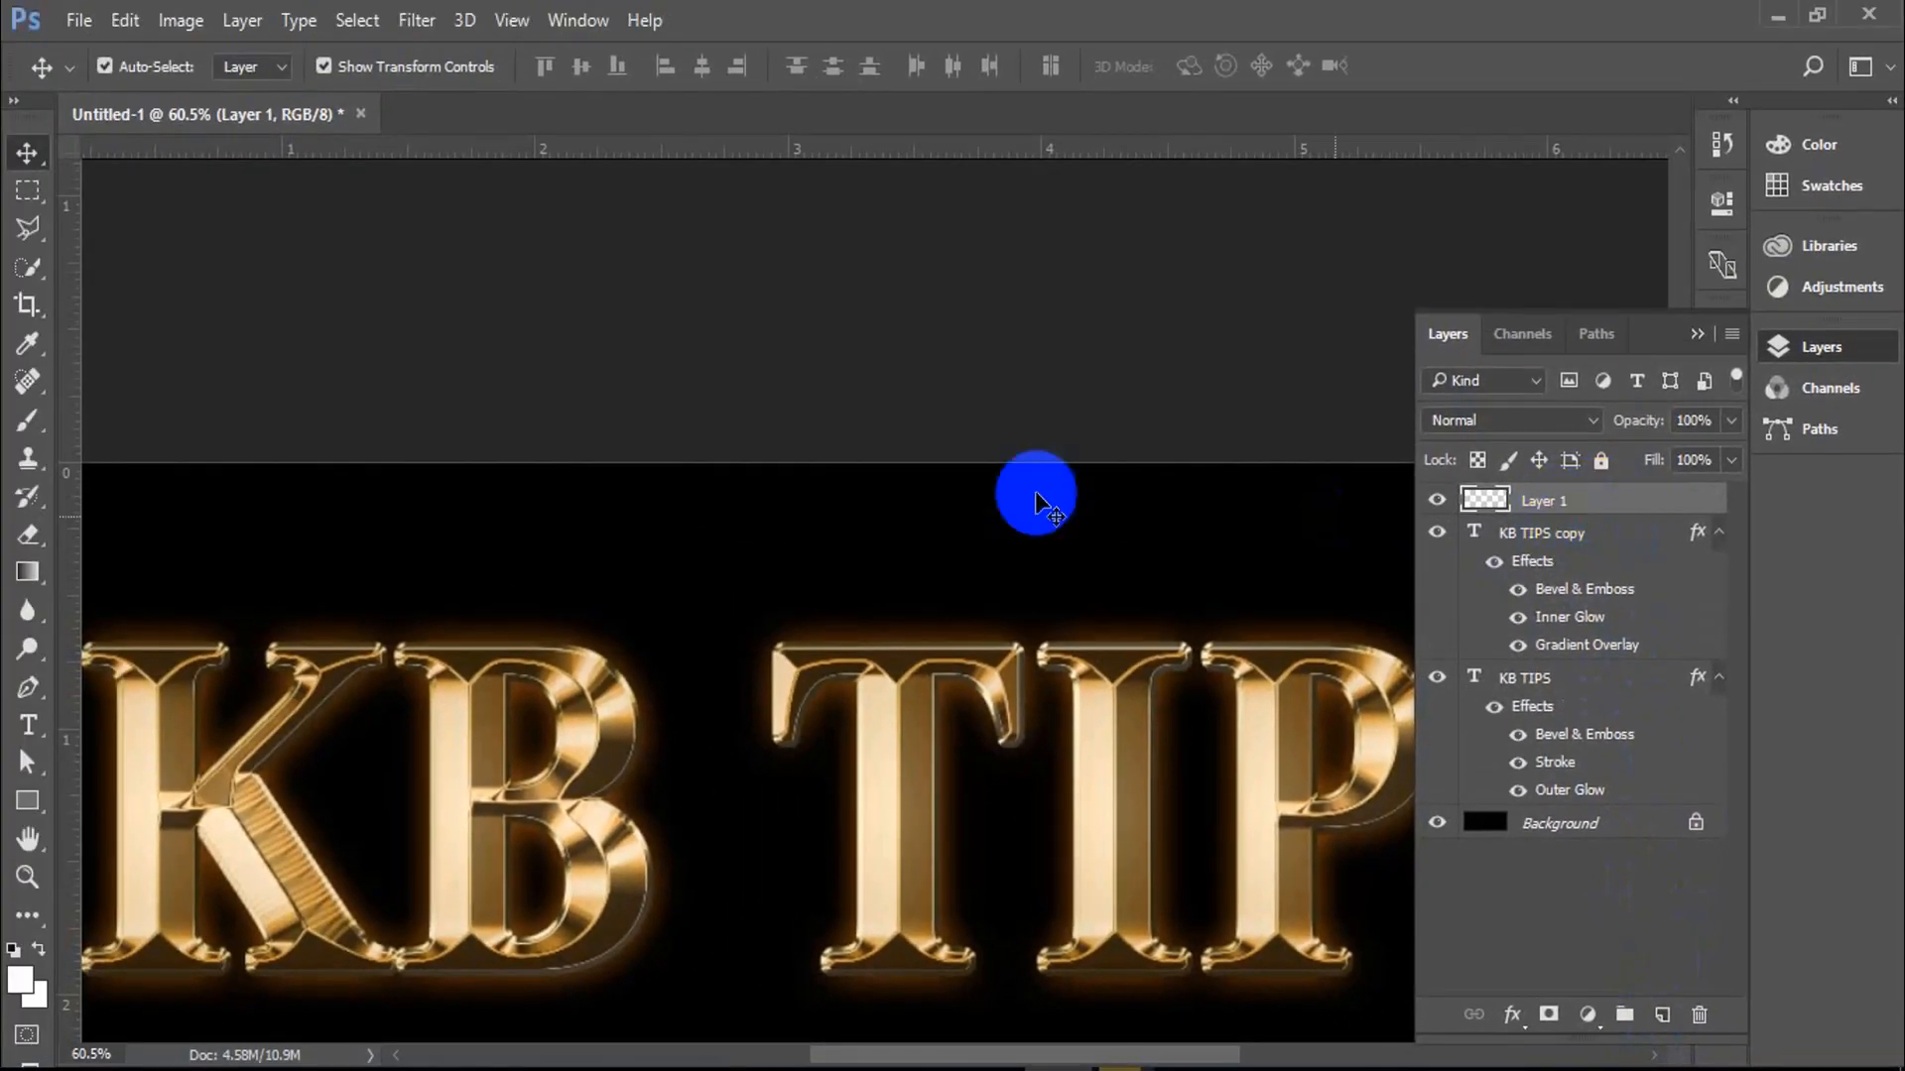
click(28, 424)
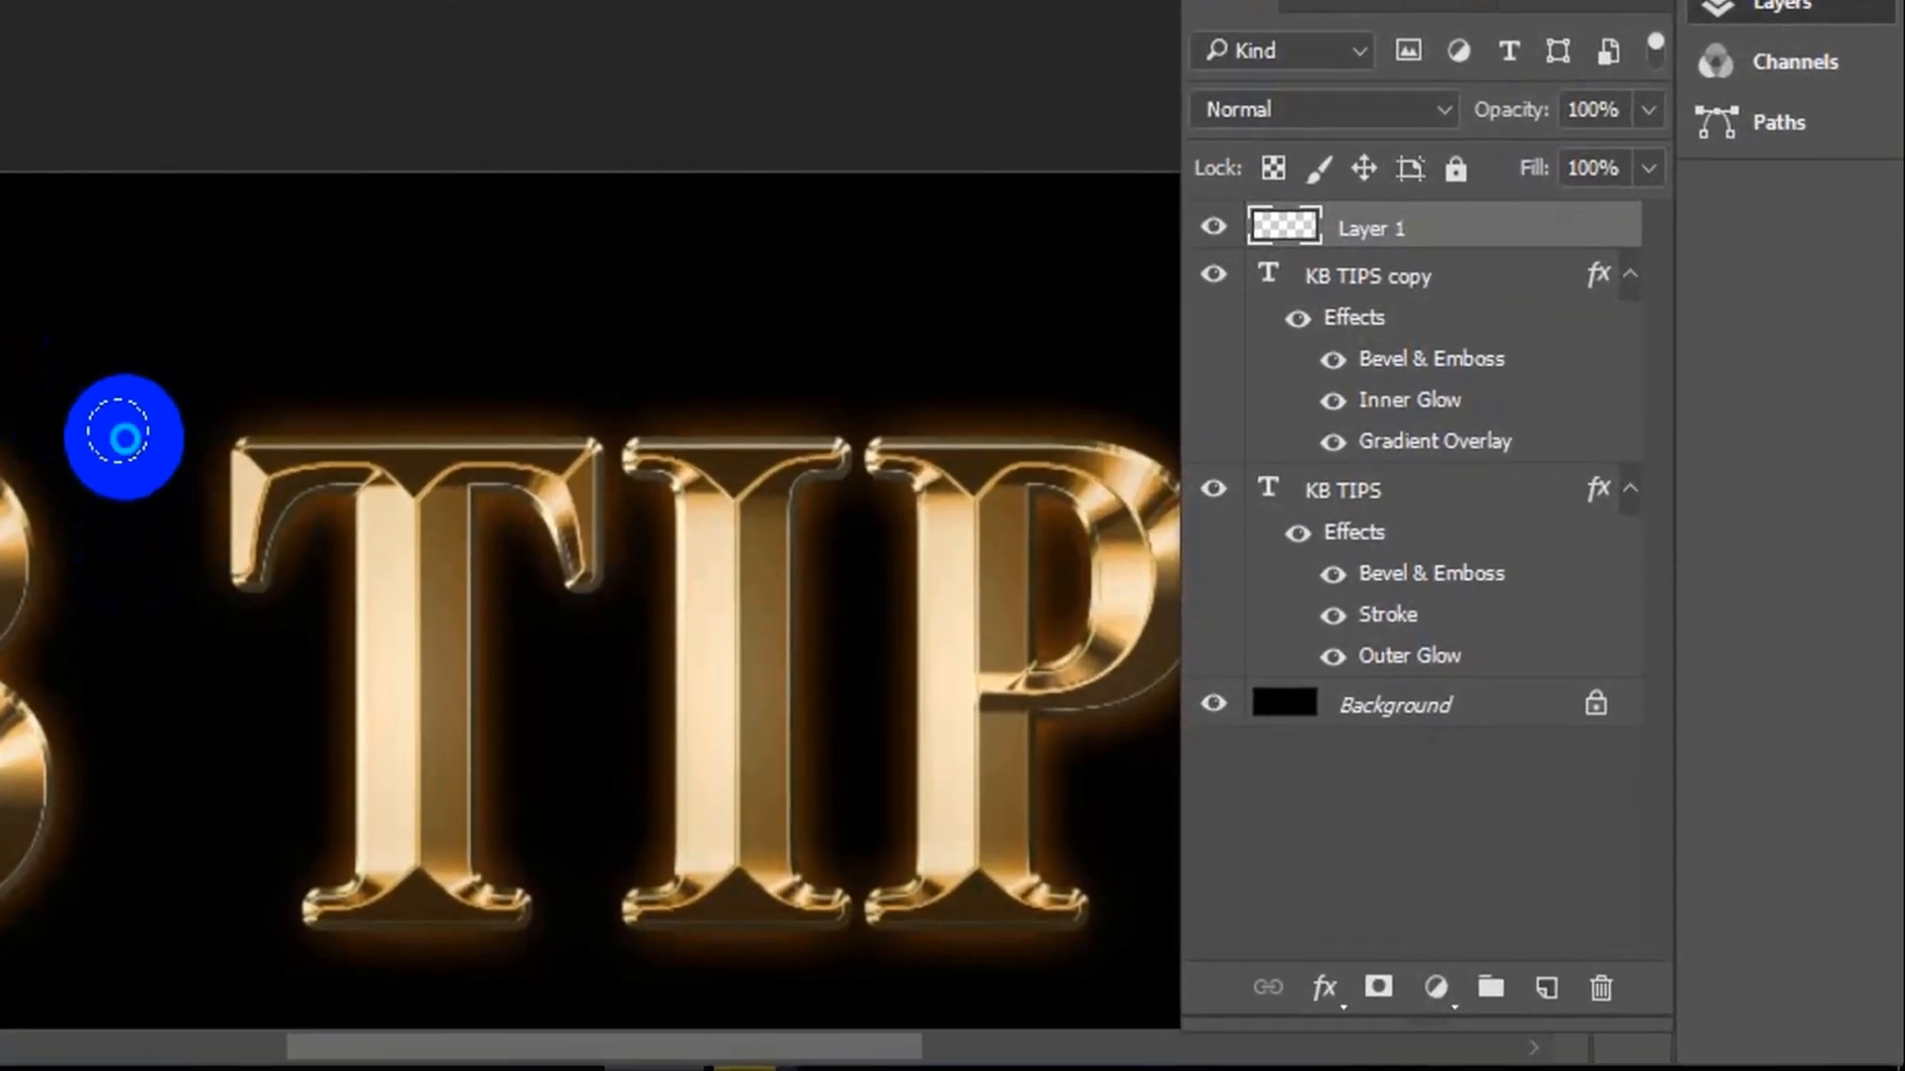
Append the Assorted Brushes set to the brush presets and display the presets as a small list.
right_click(119, 434)
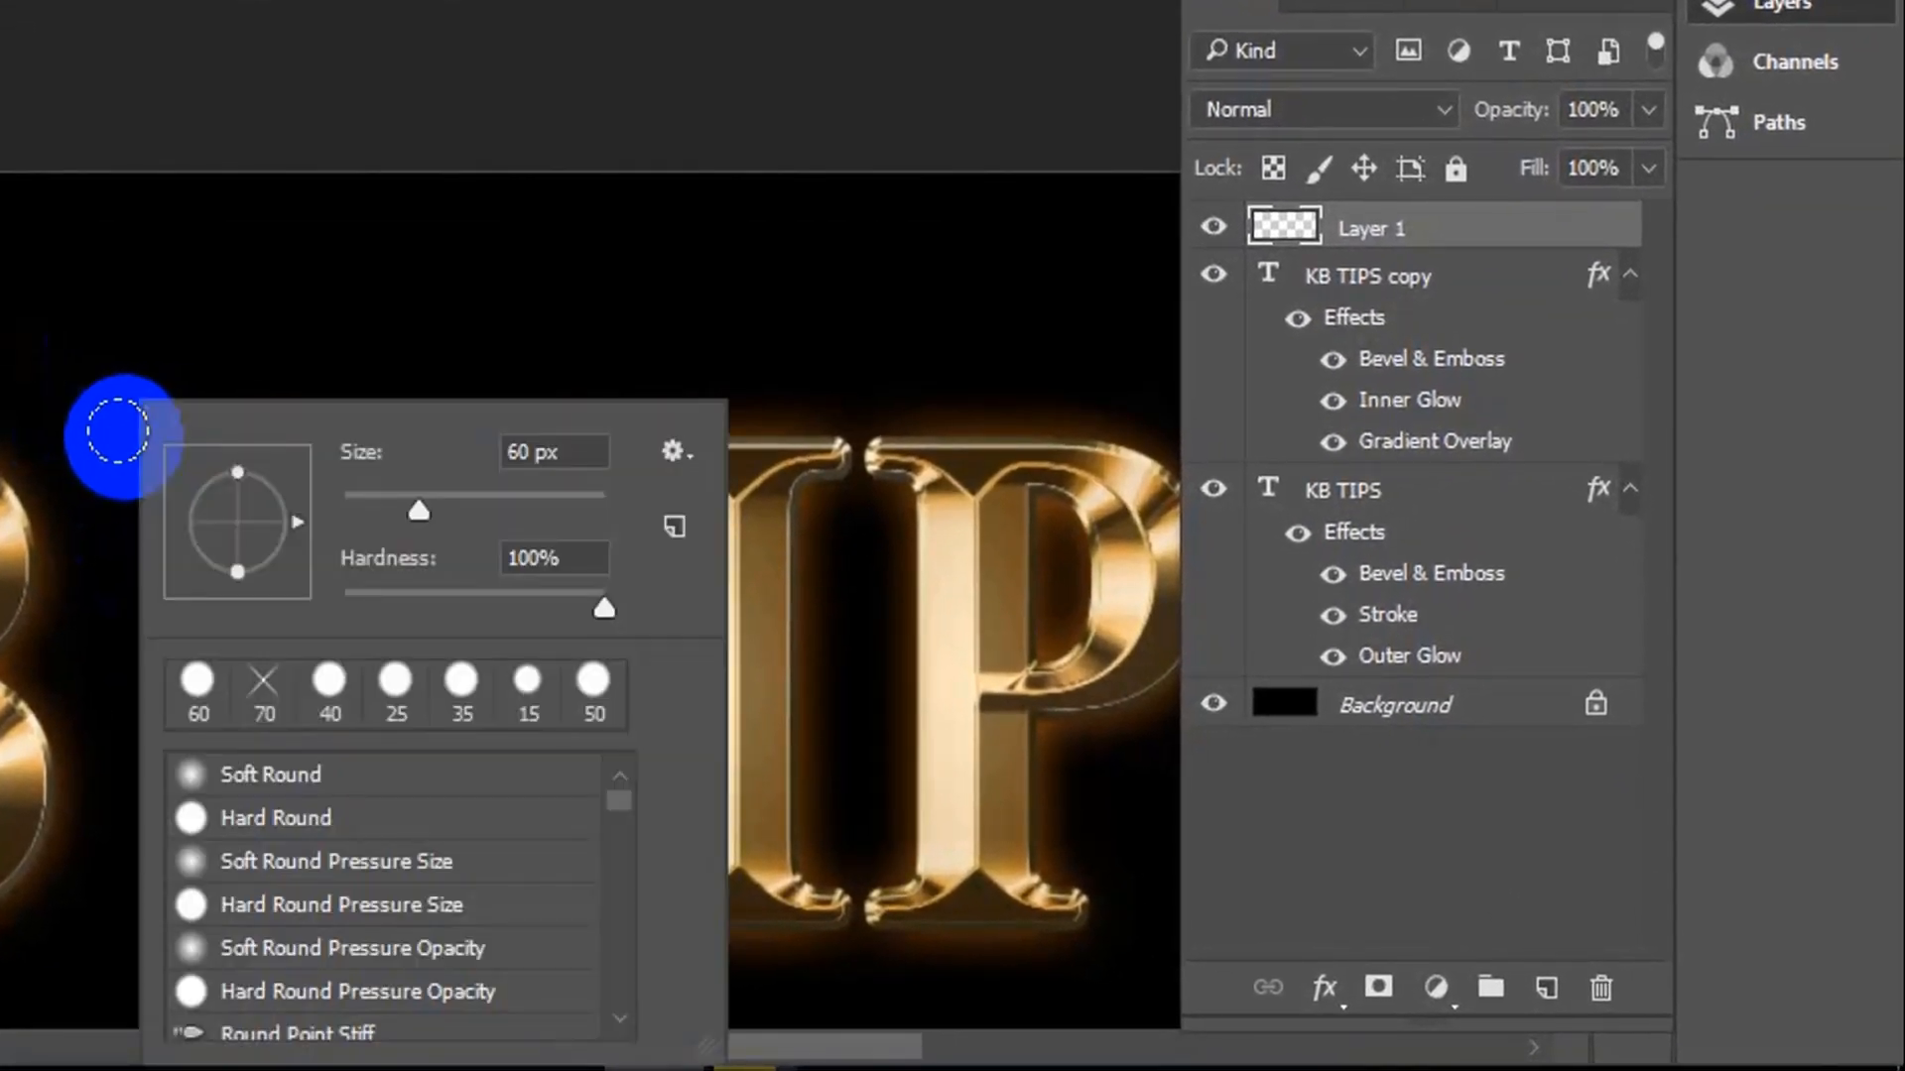
click(672, 451)
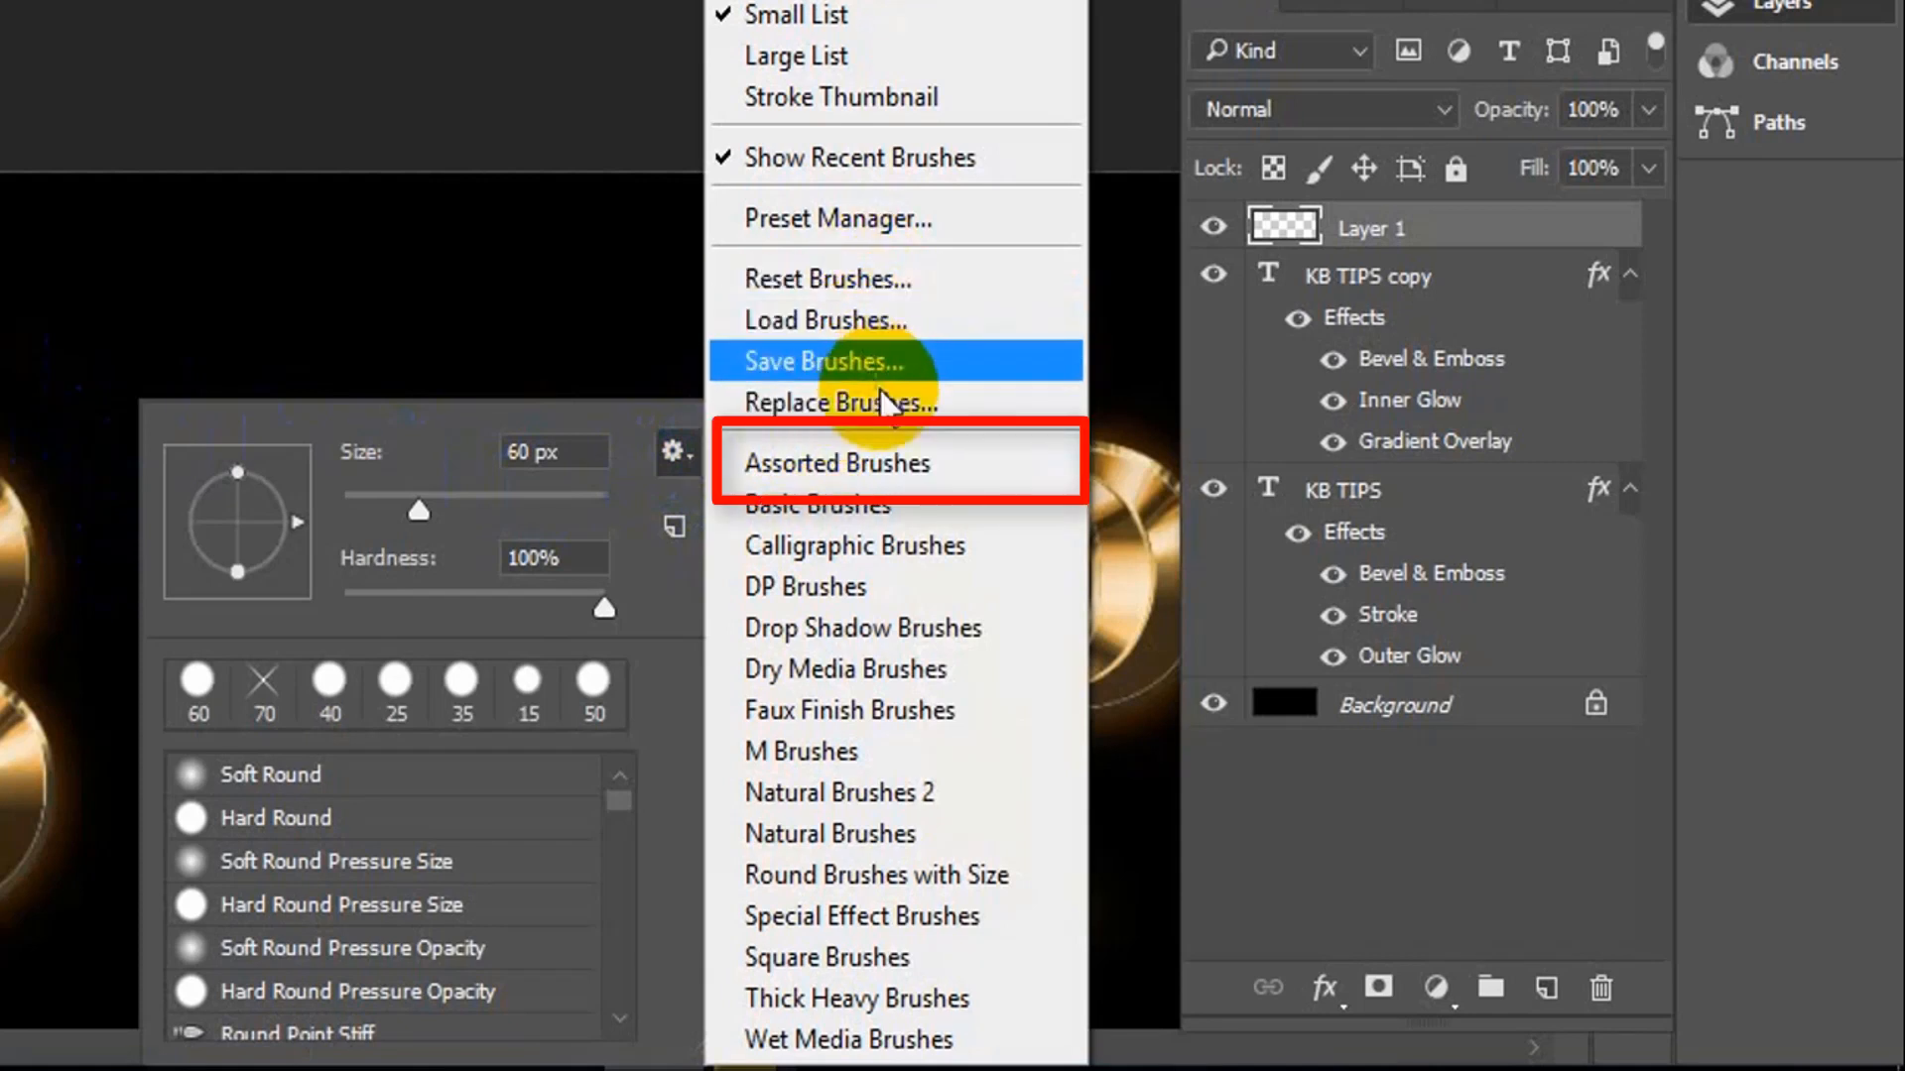
click(894, 461)
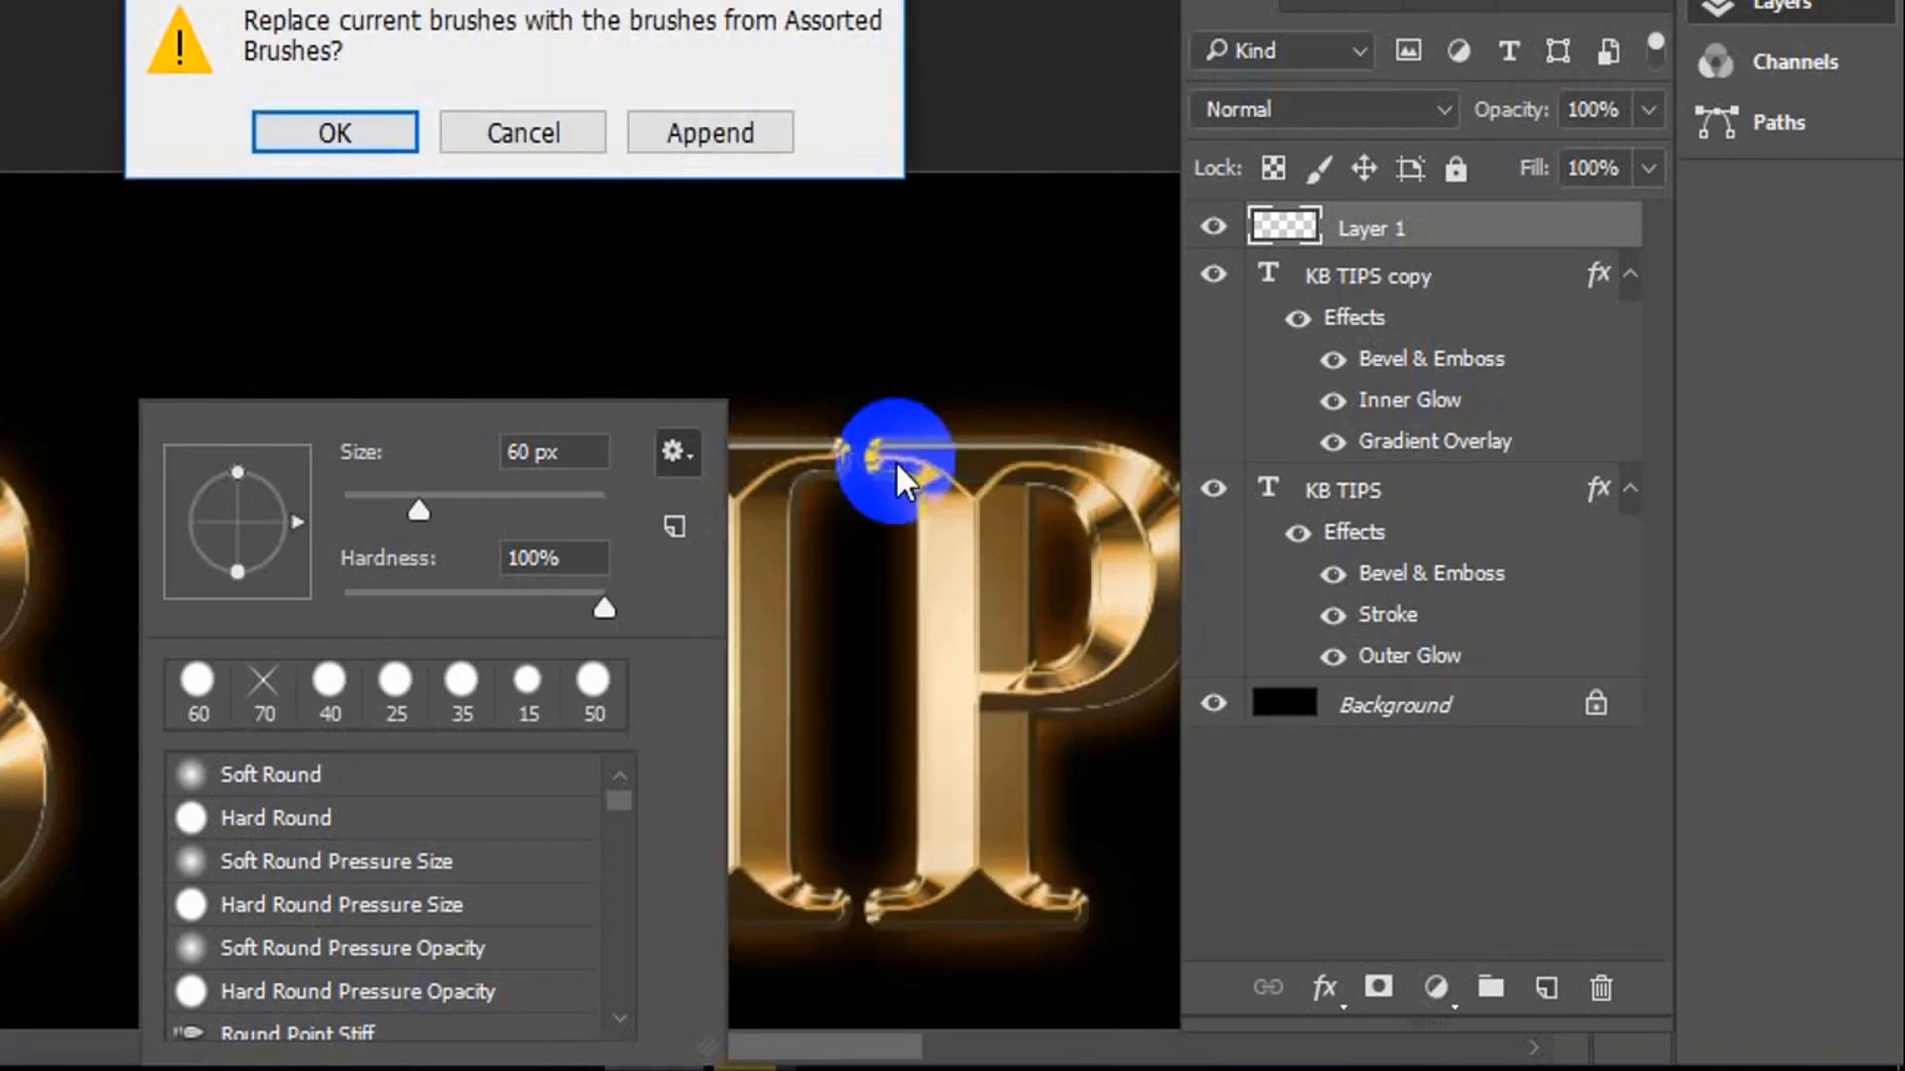
click(723, 141)
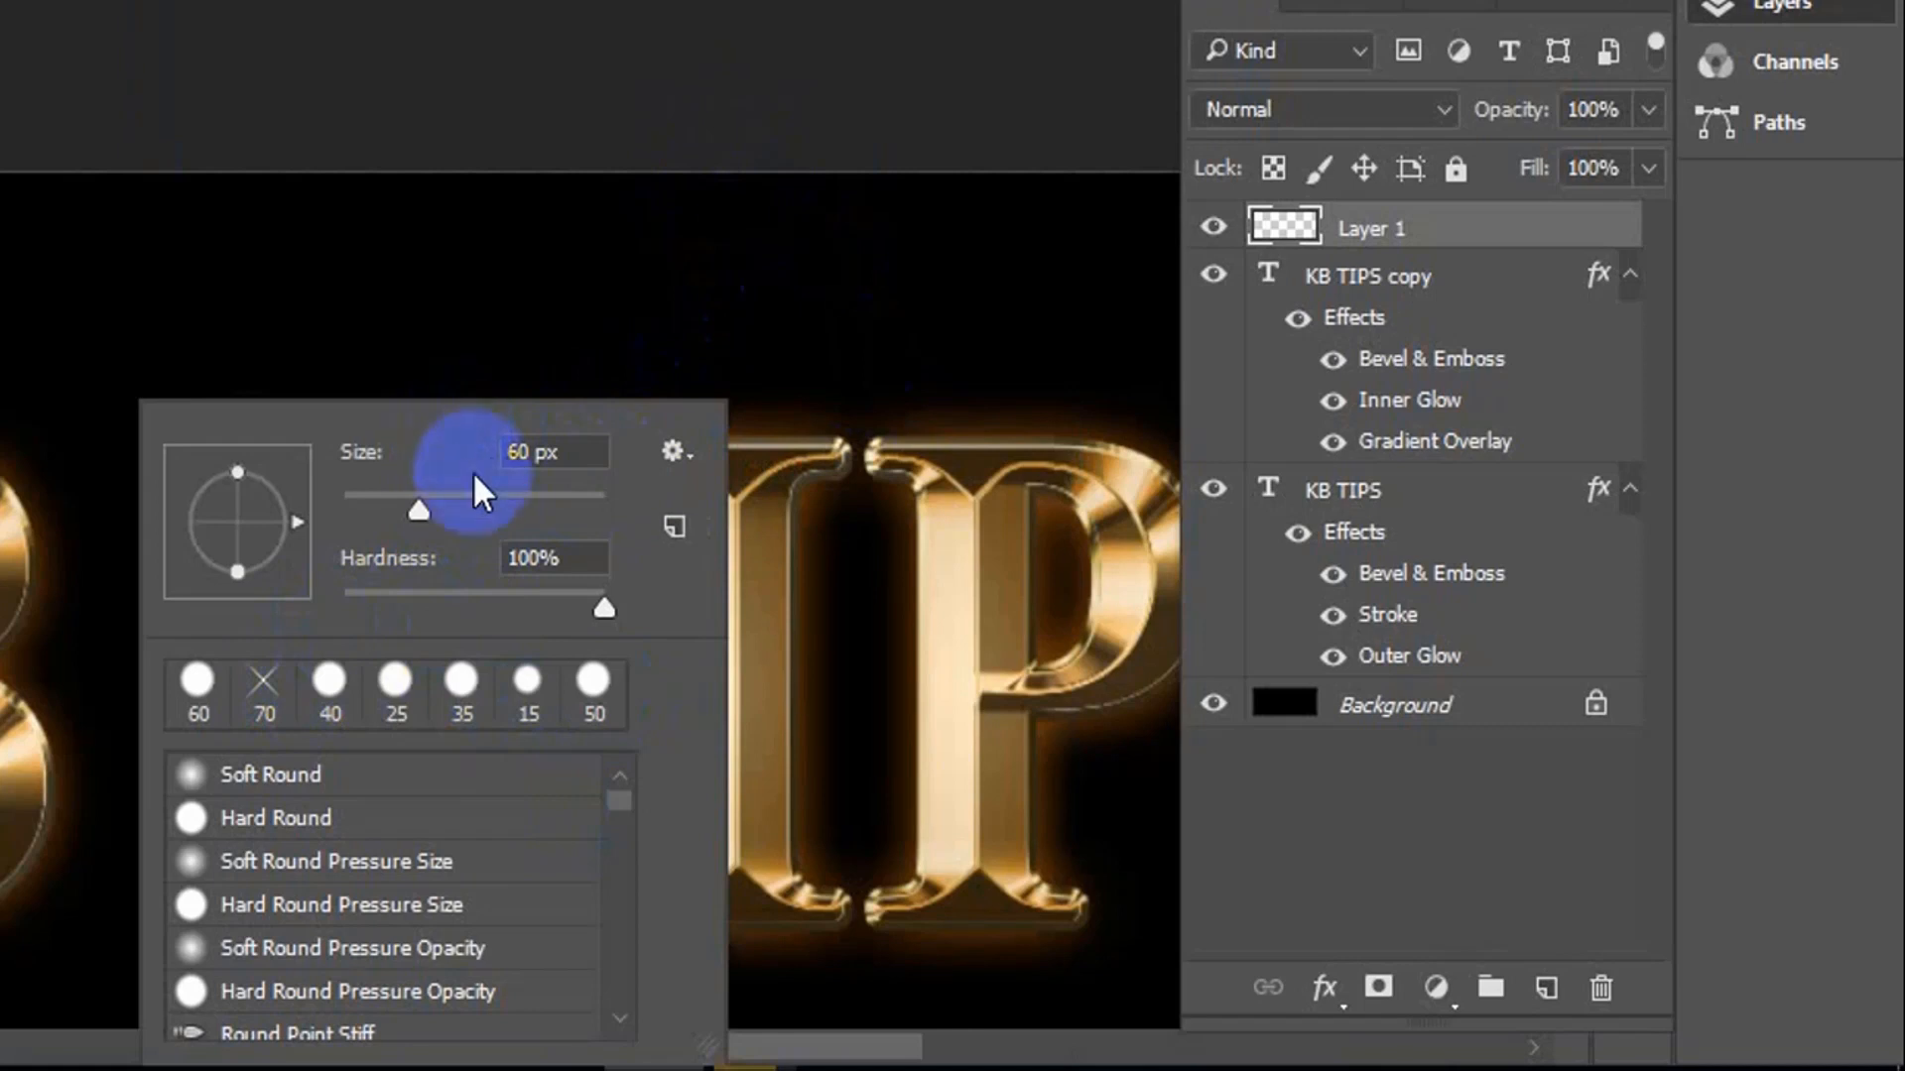
click(675, 455)
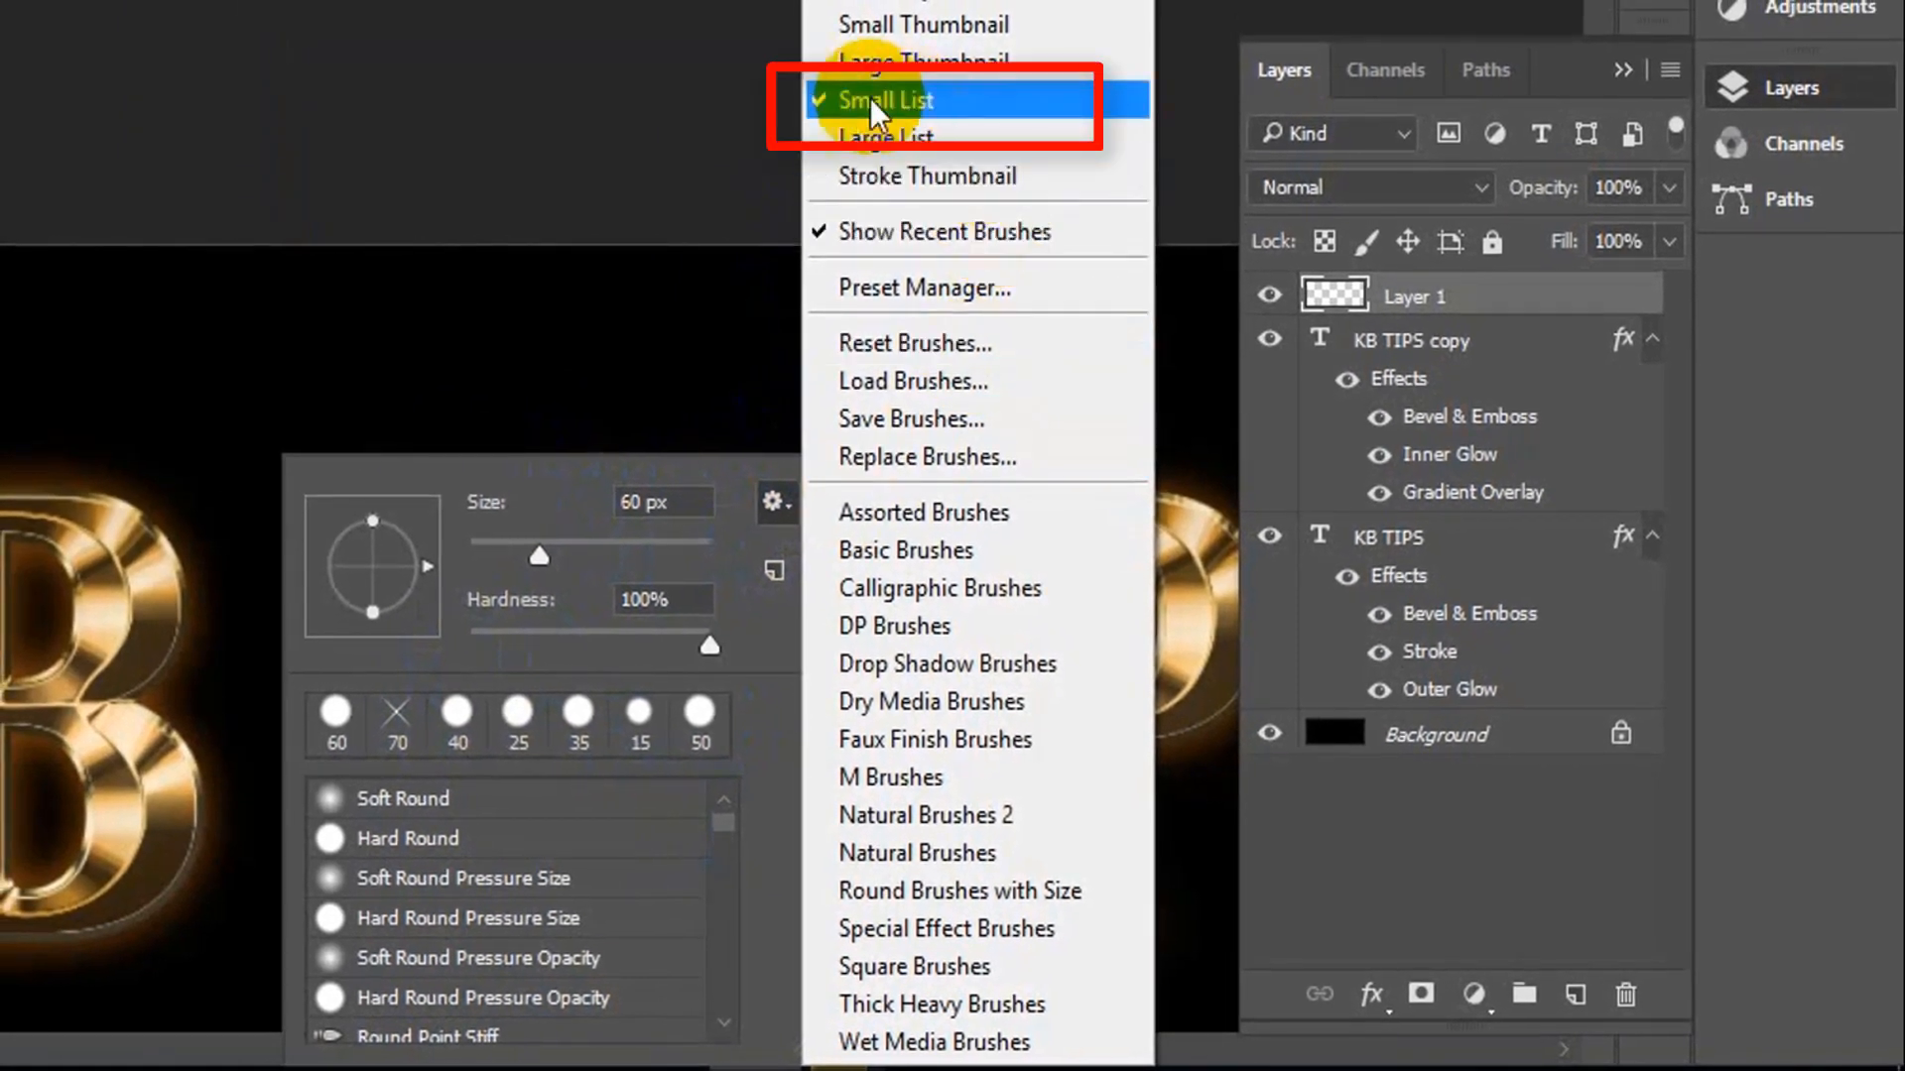
click(877, 100)
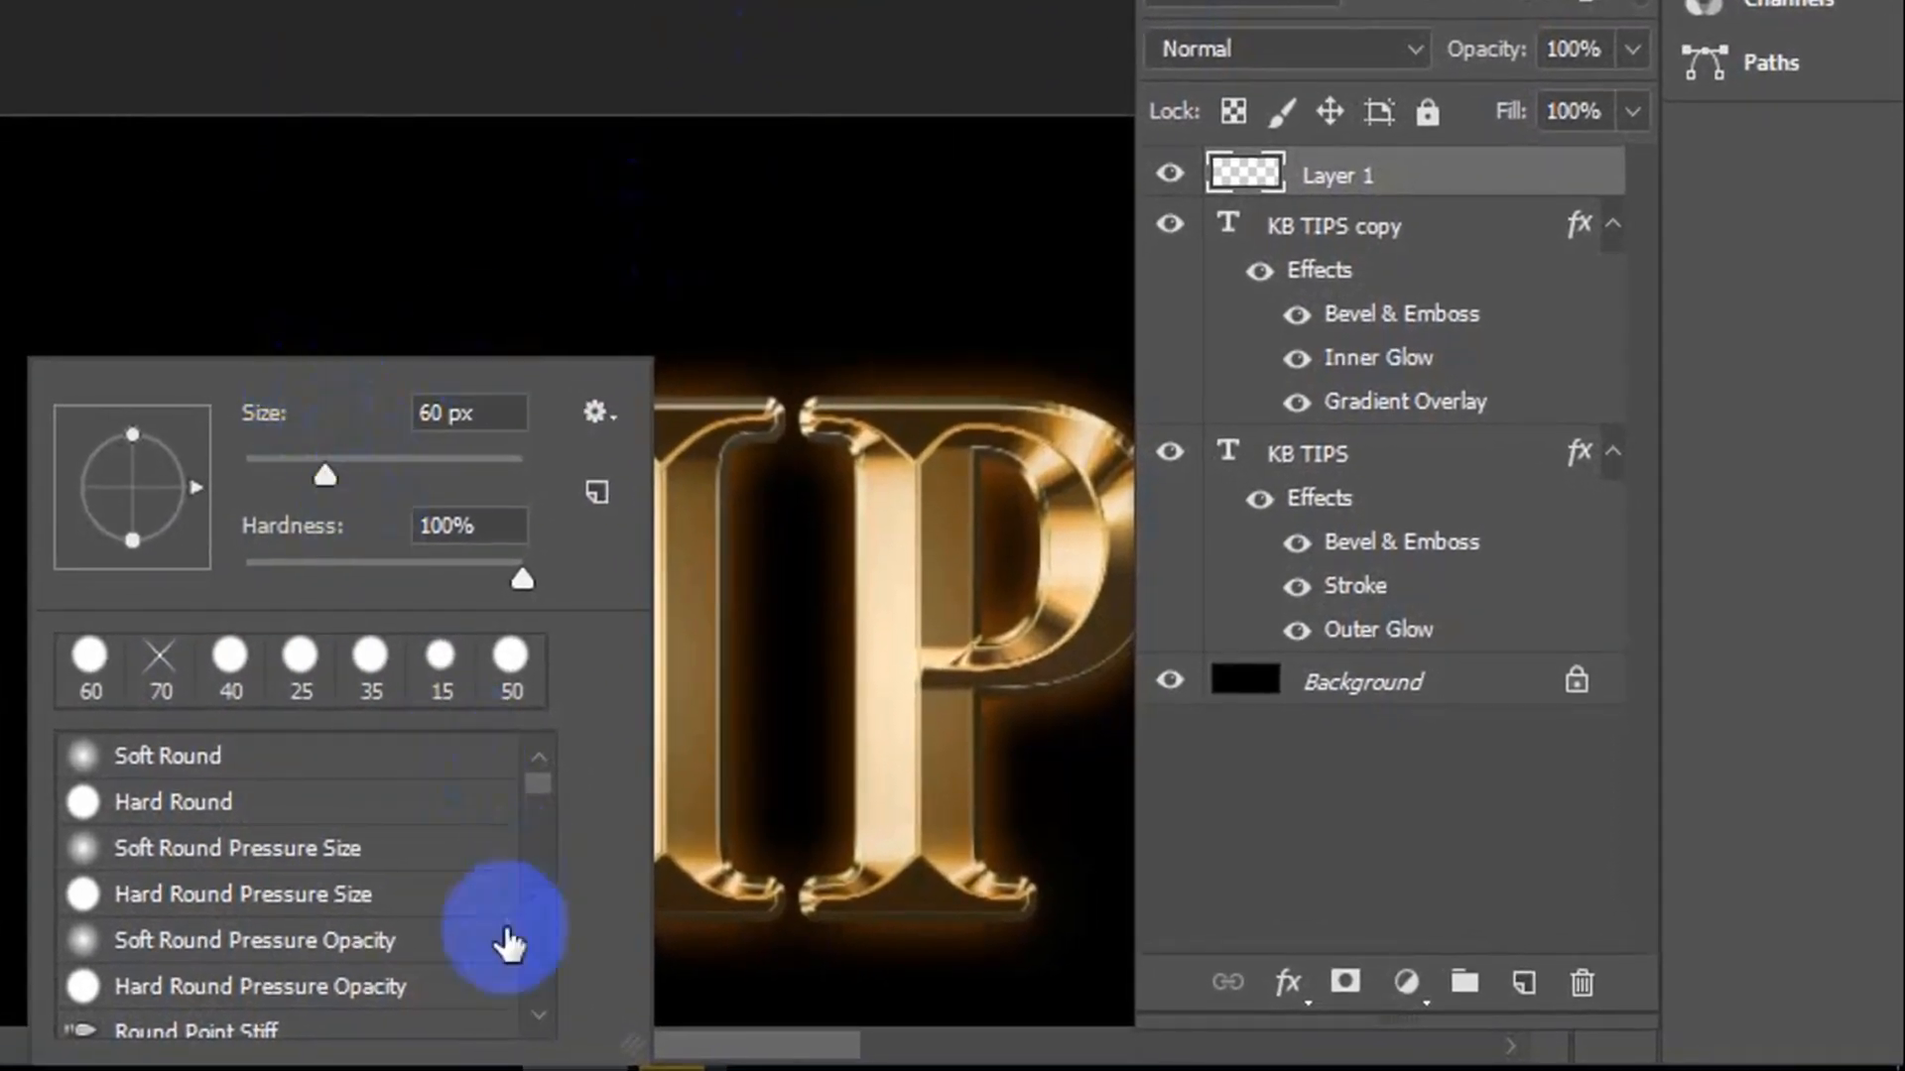
Choose the 59 px Circle 4 brush preset.
scroll(545, 1012, down, 3)
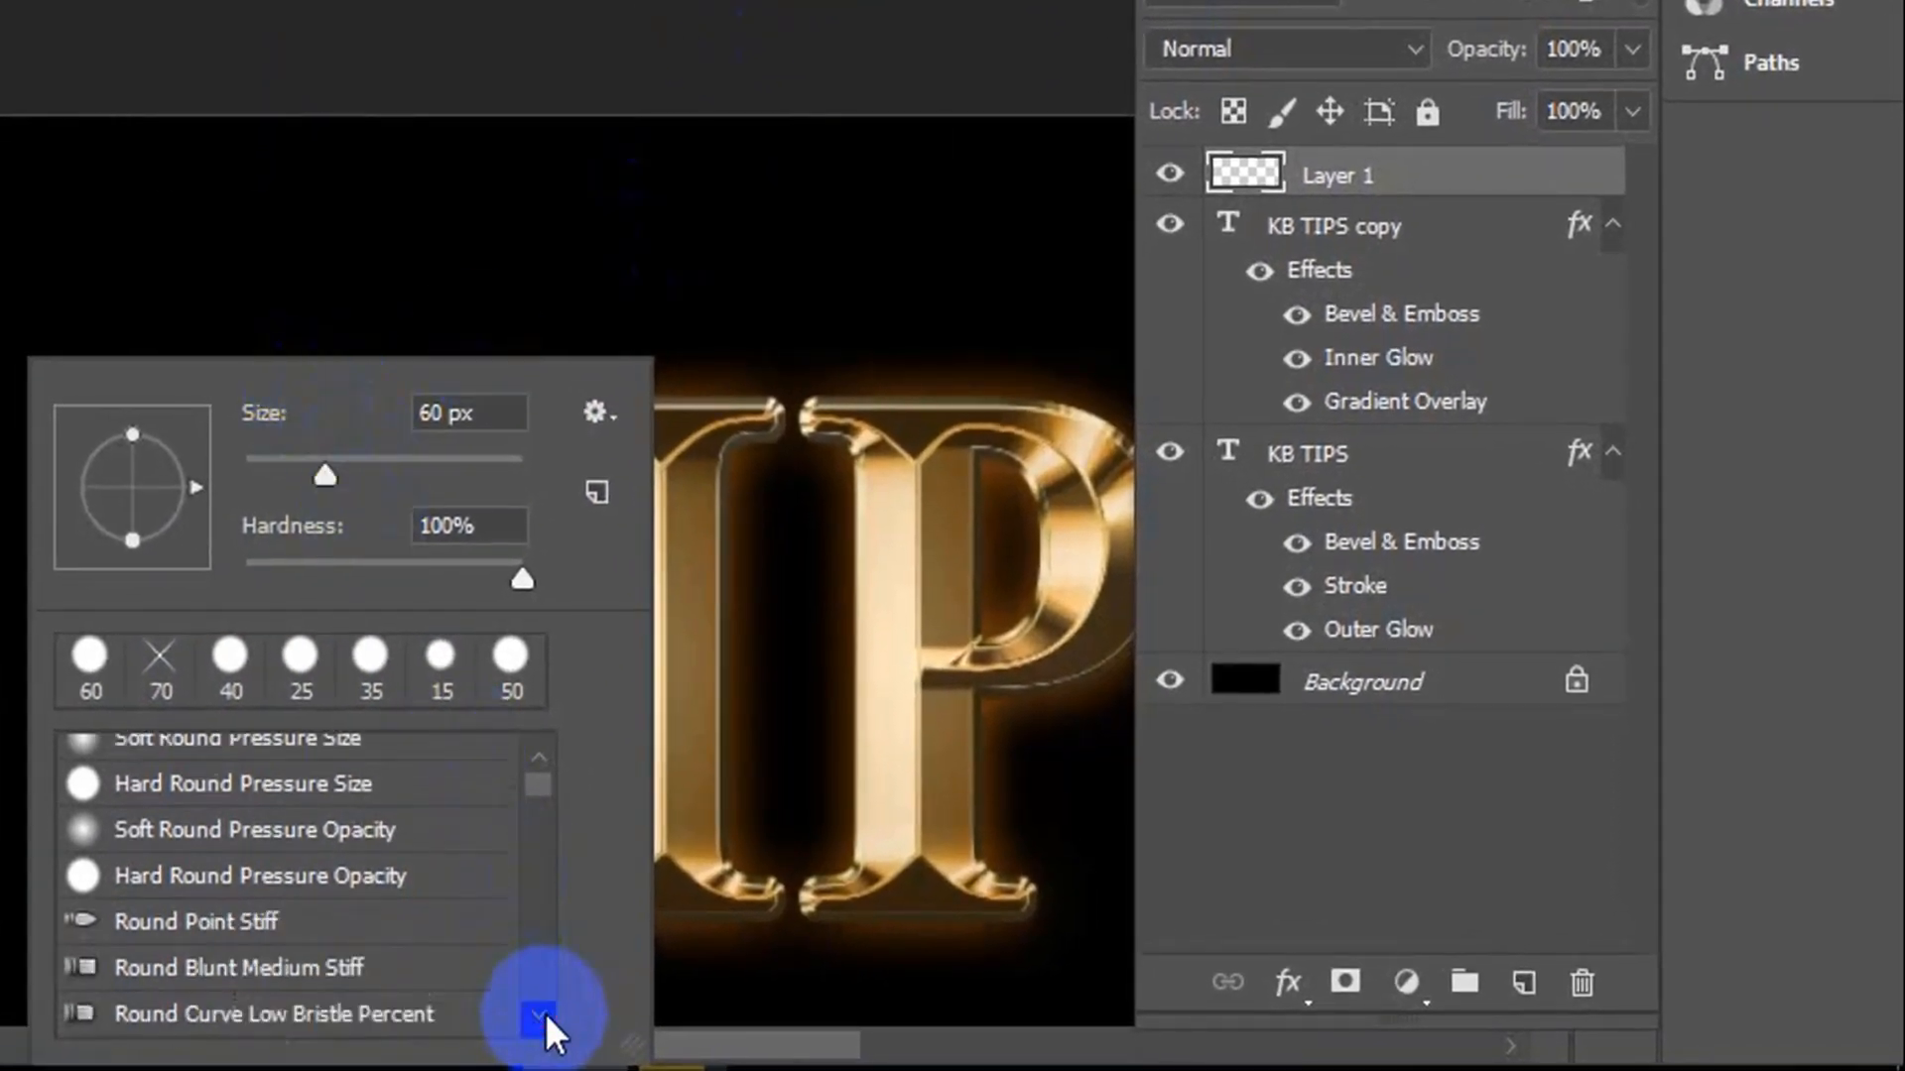
scroll(210, 953, down, 5)
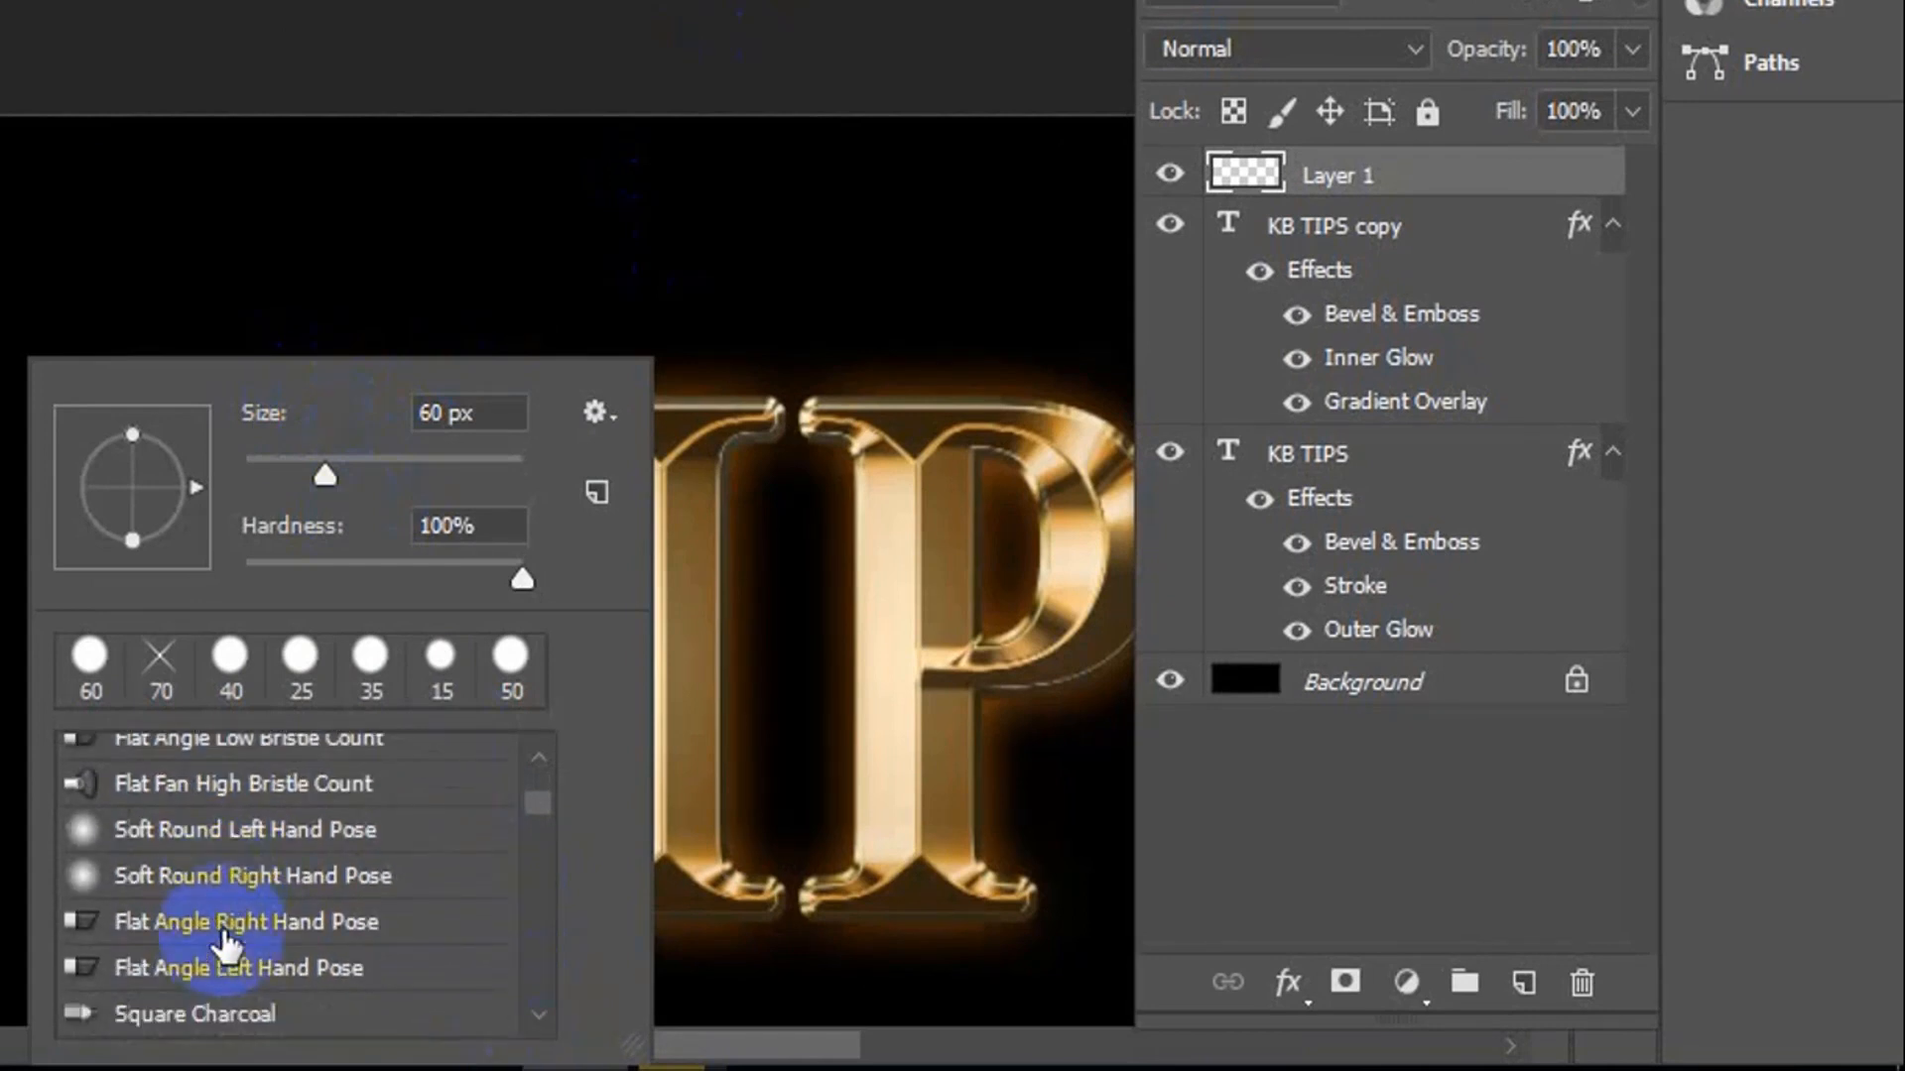
scroll(235, 933, down, 5)
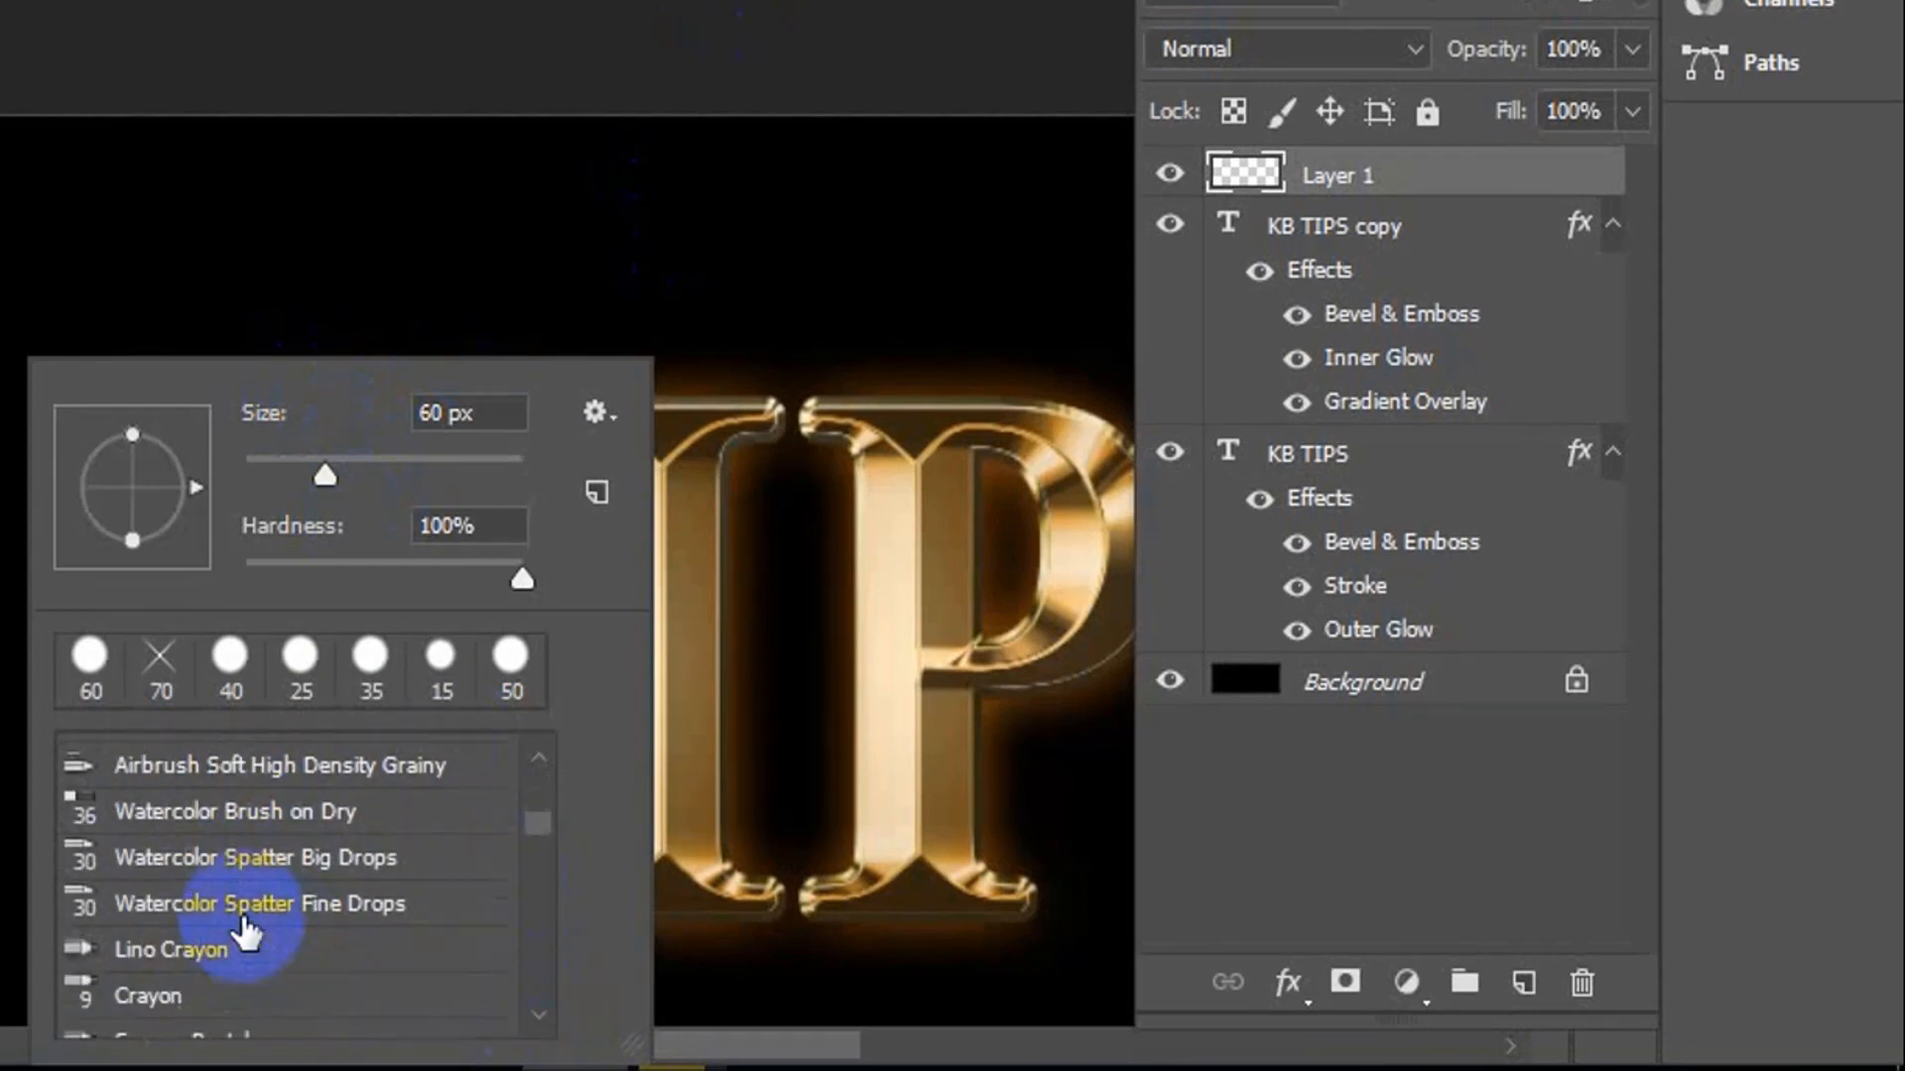
scroll(255, 933, down, 3)
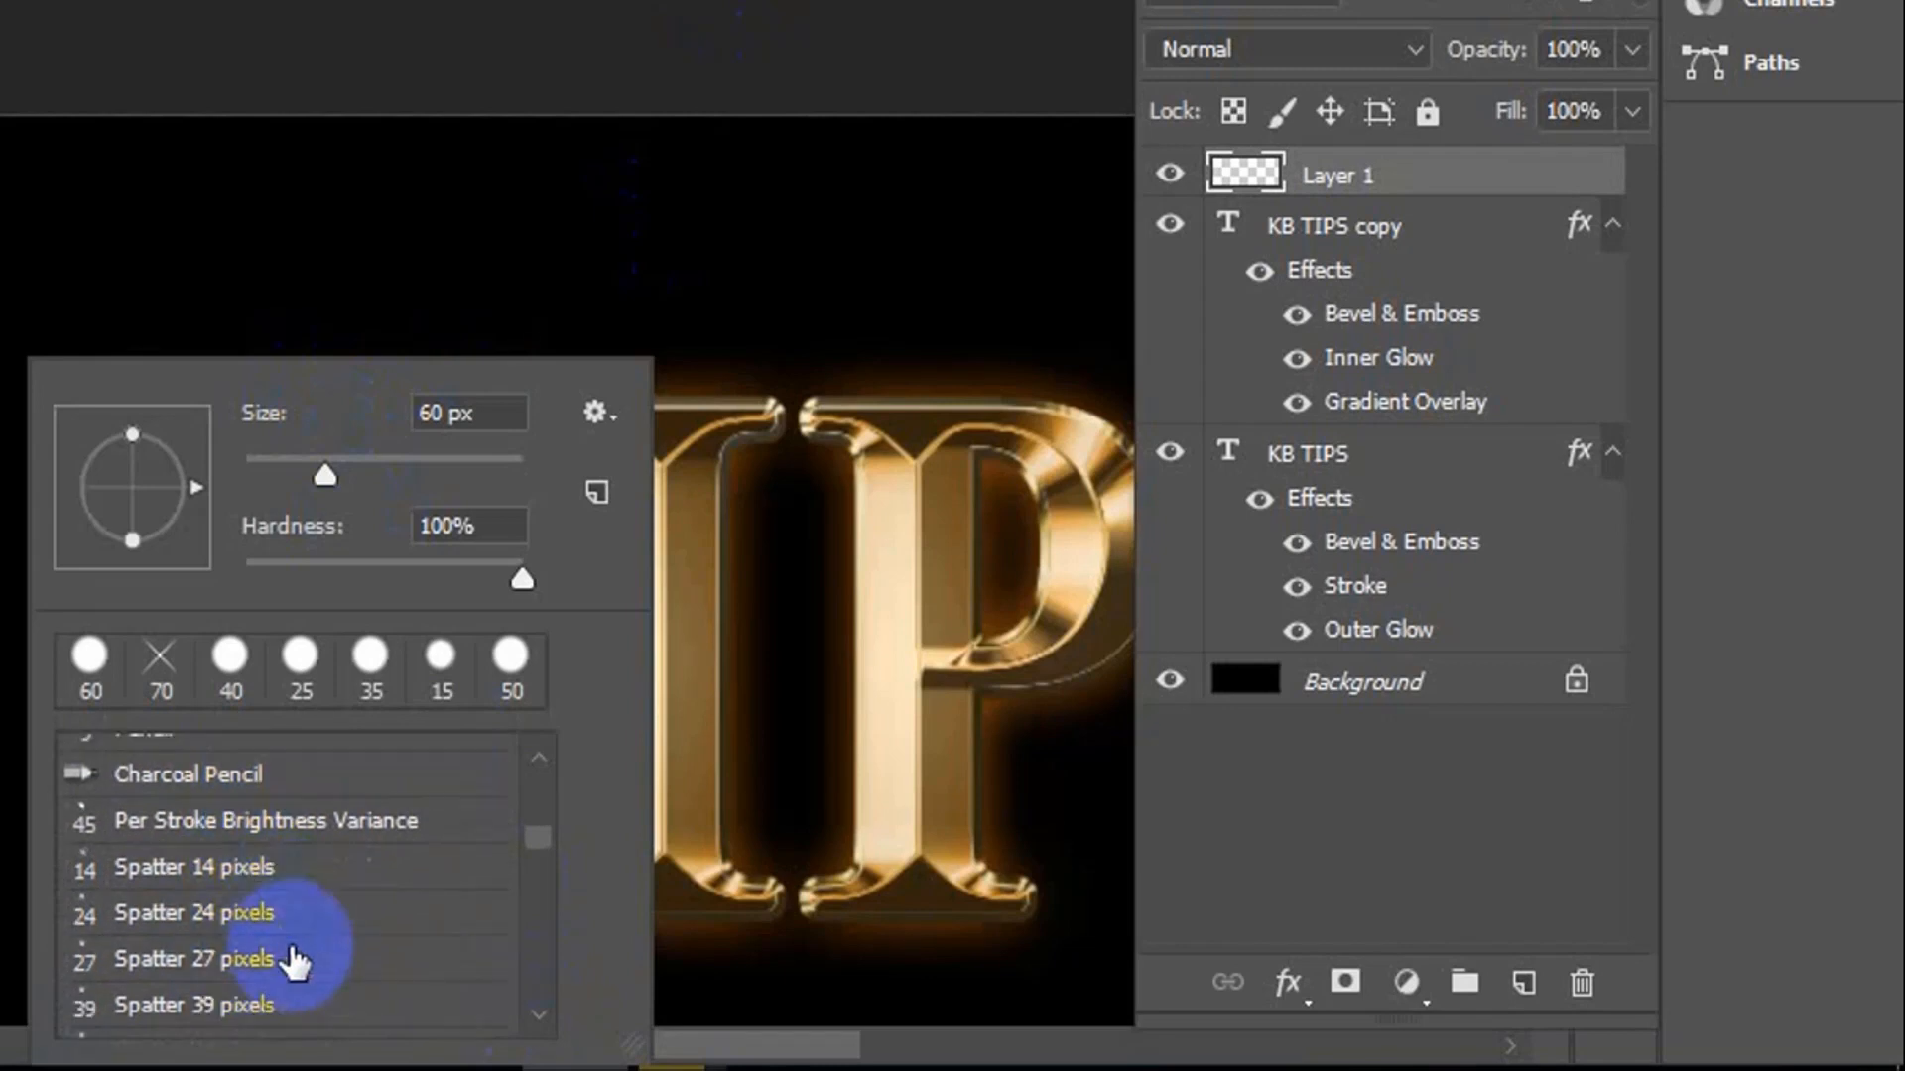
scroll(380, 945, down, 4)
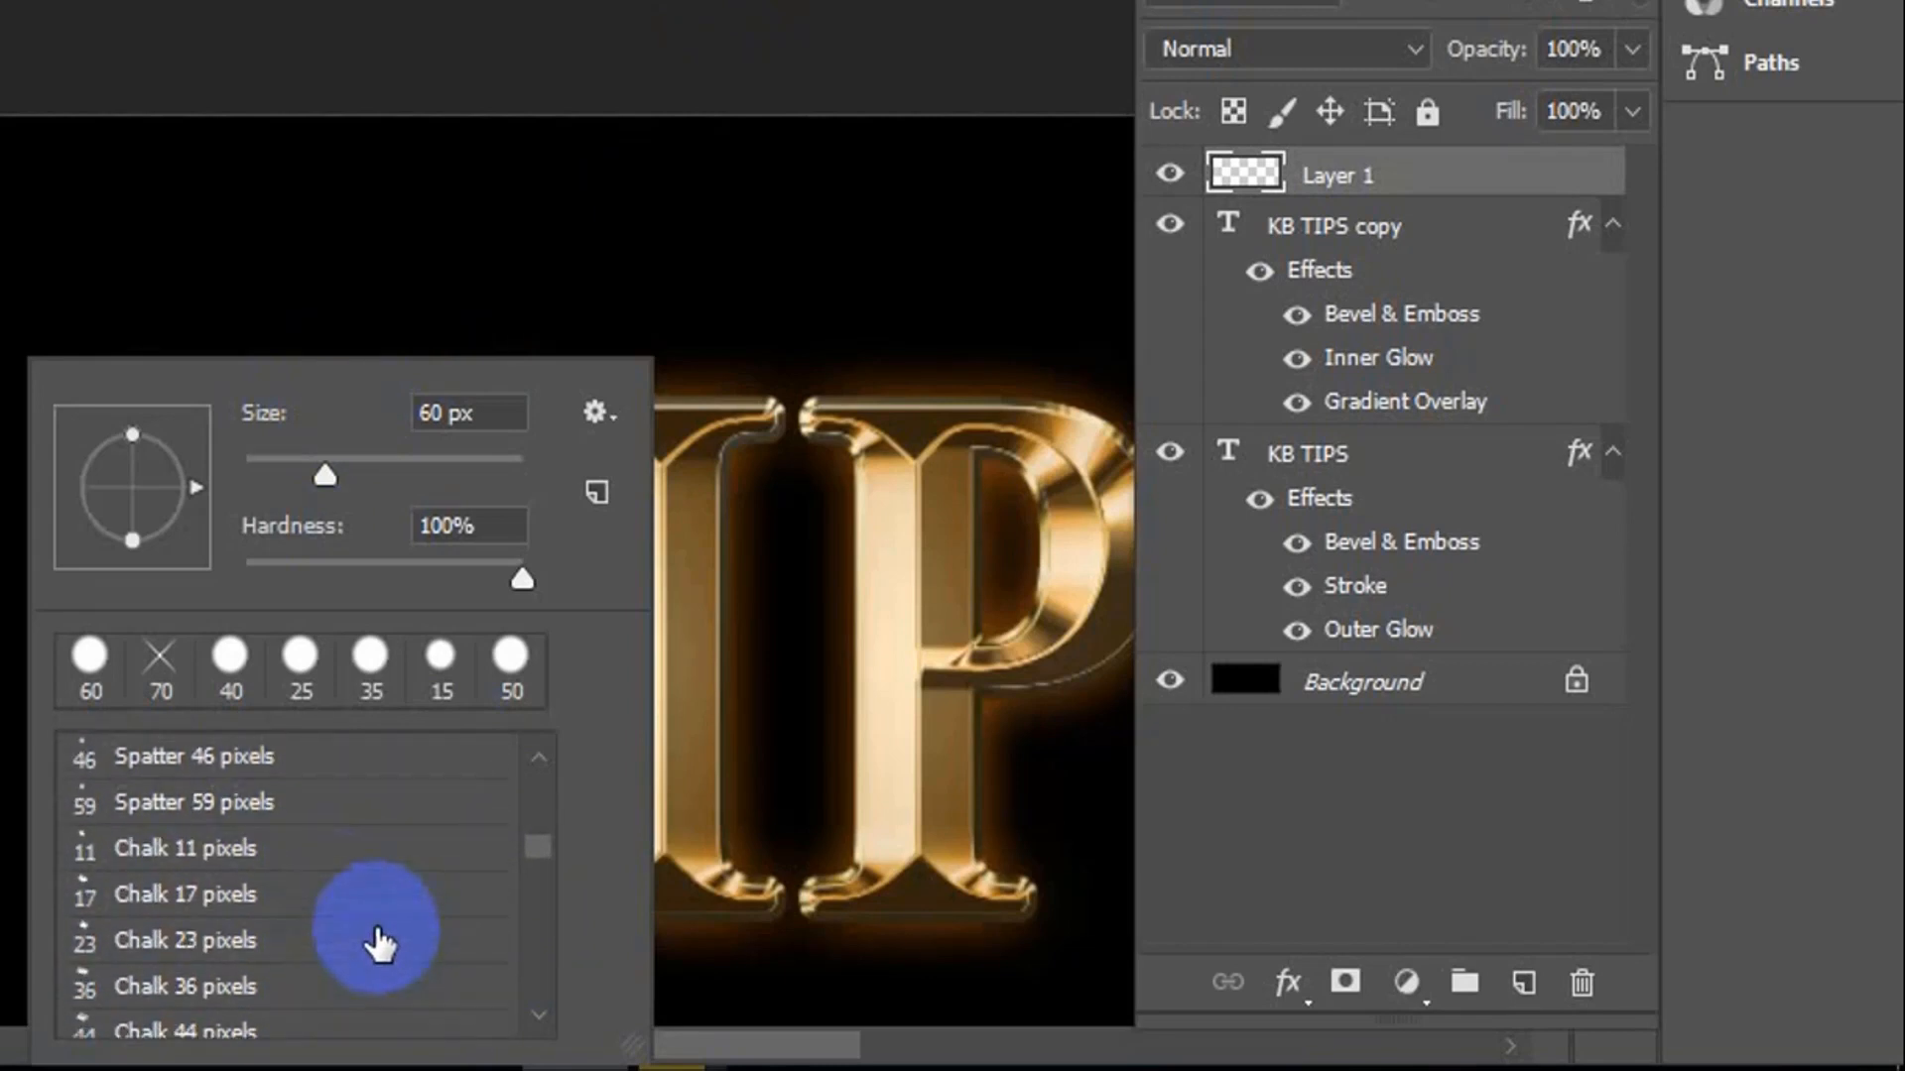
scroll(380, 945, down, 6)
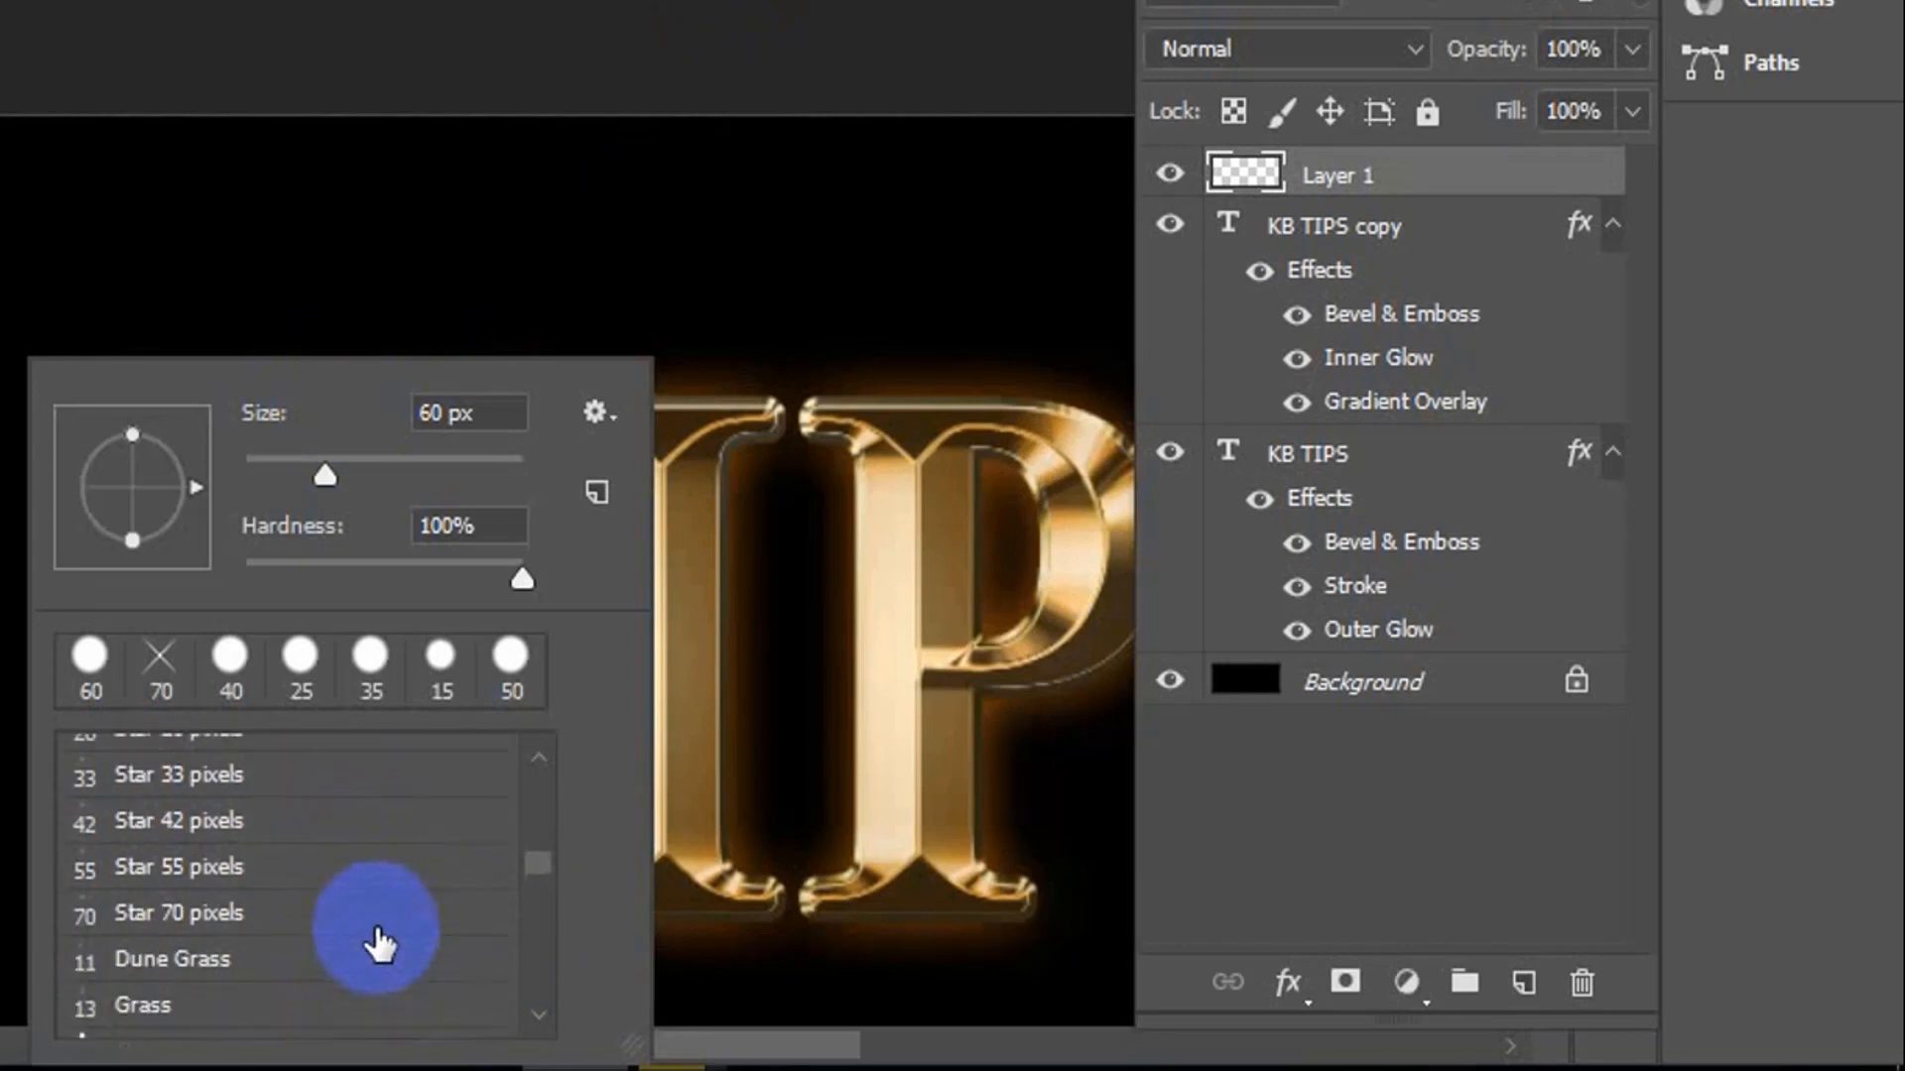
scroll(380, 946, down, 6)
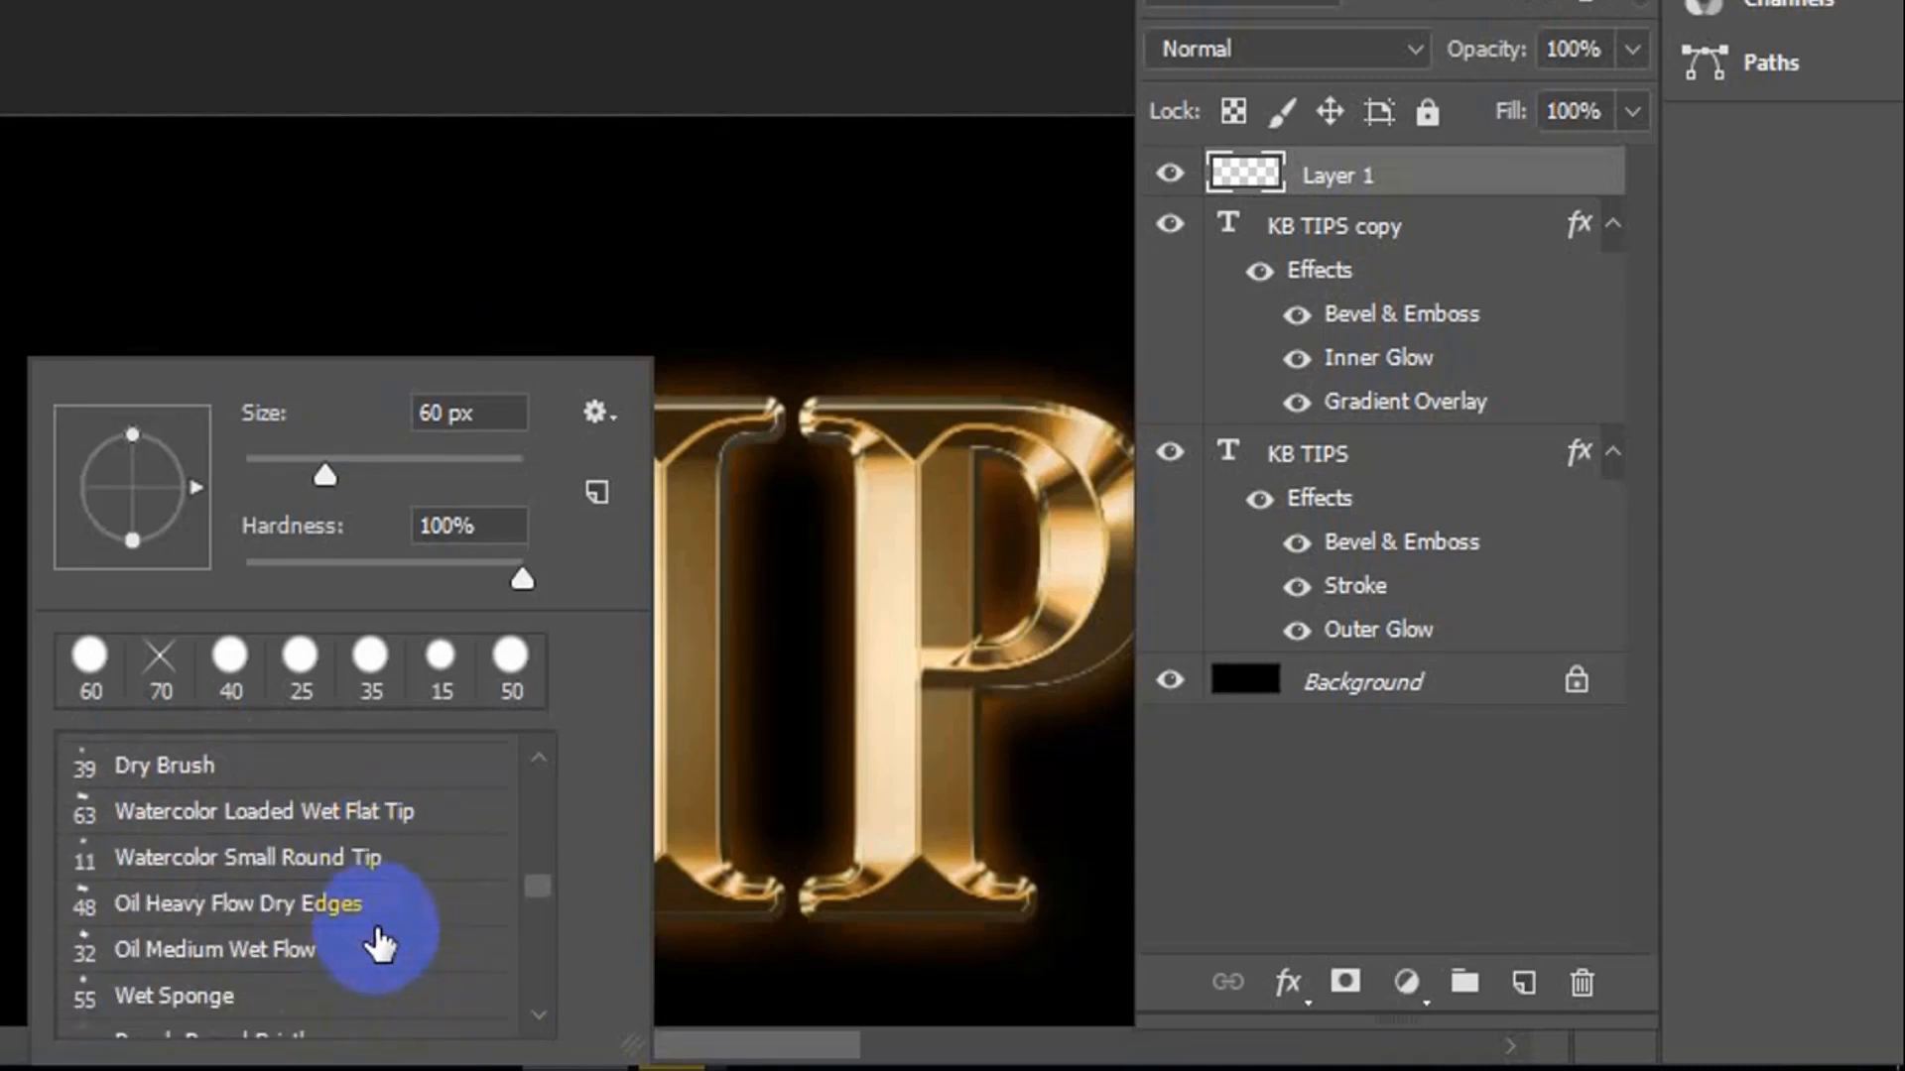
scroll(380, 938, down, 2)
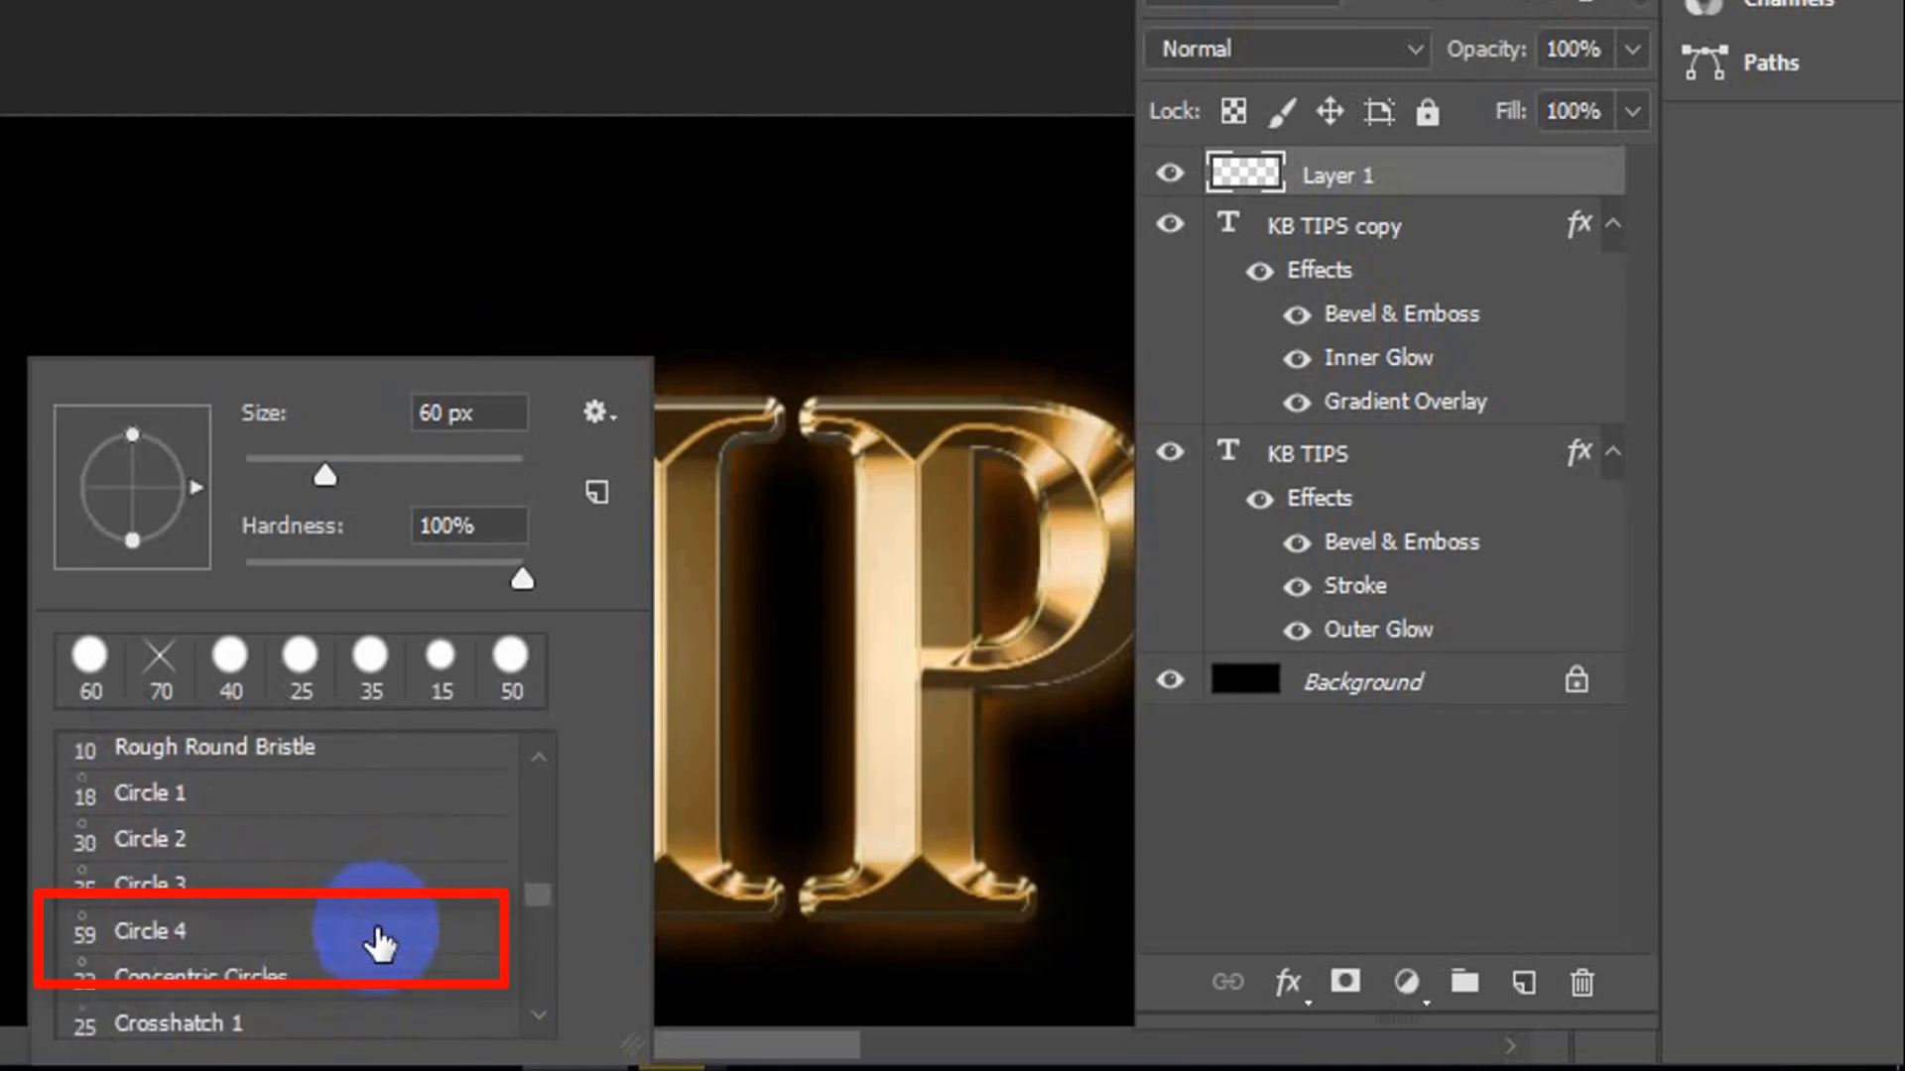
click(210, 937)
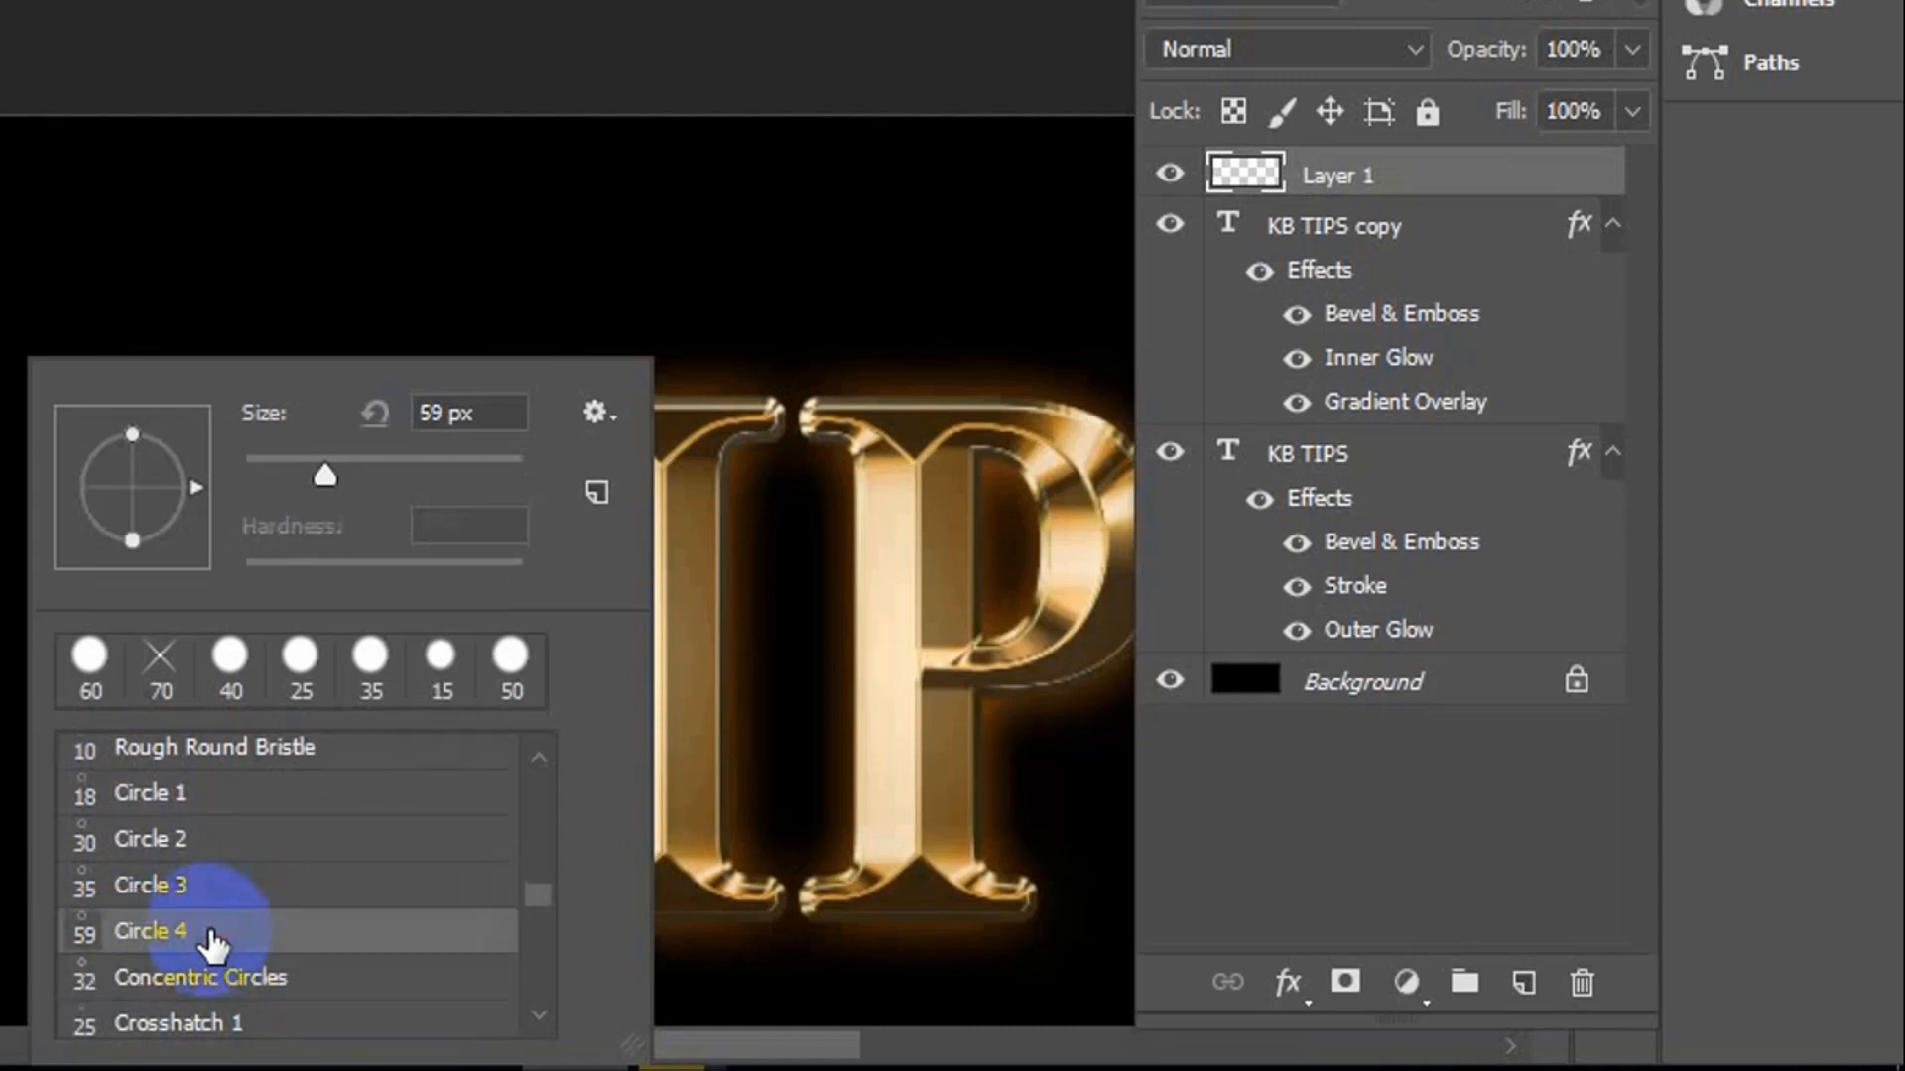
Switch to the recently used 70 px cross-shaped sparkle brush and collapse the layer list to uncover the whole text.
click(160, 666)
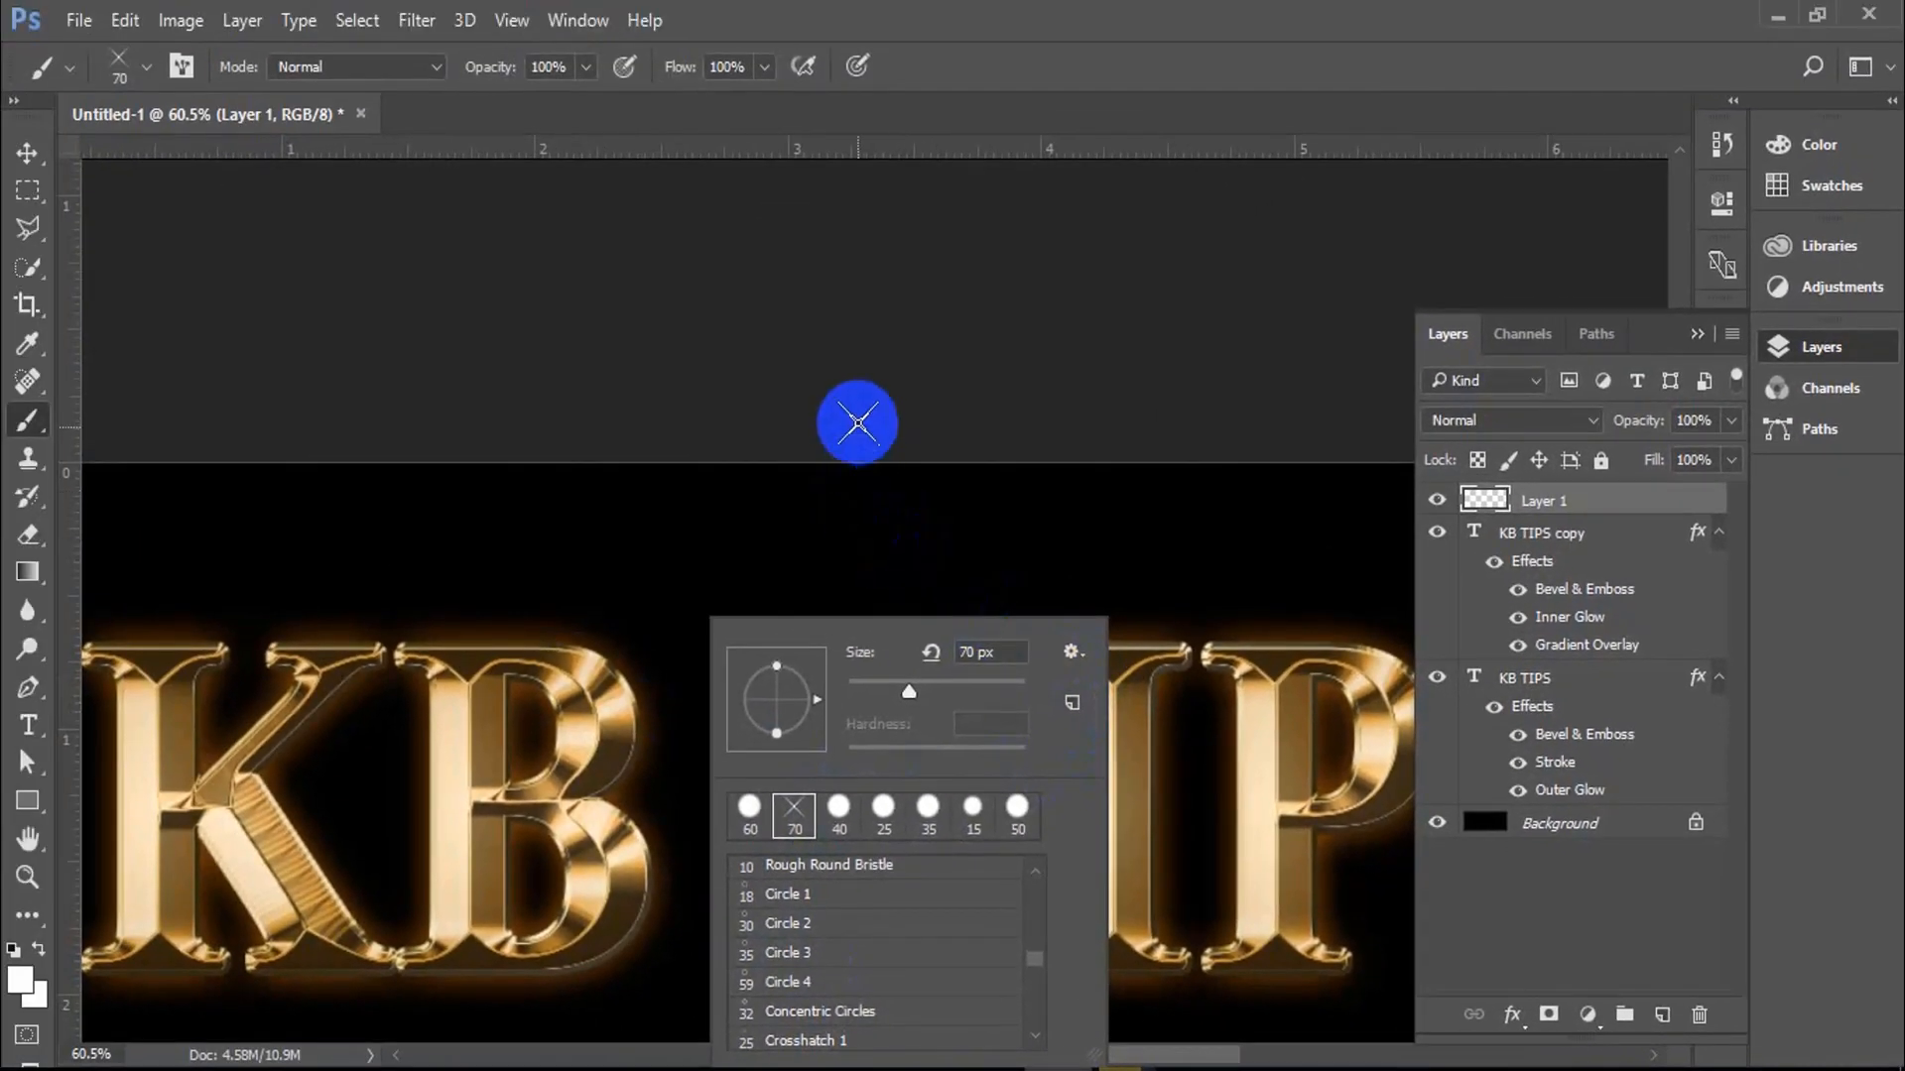
click(27, 425)
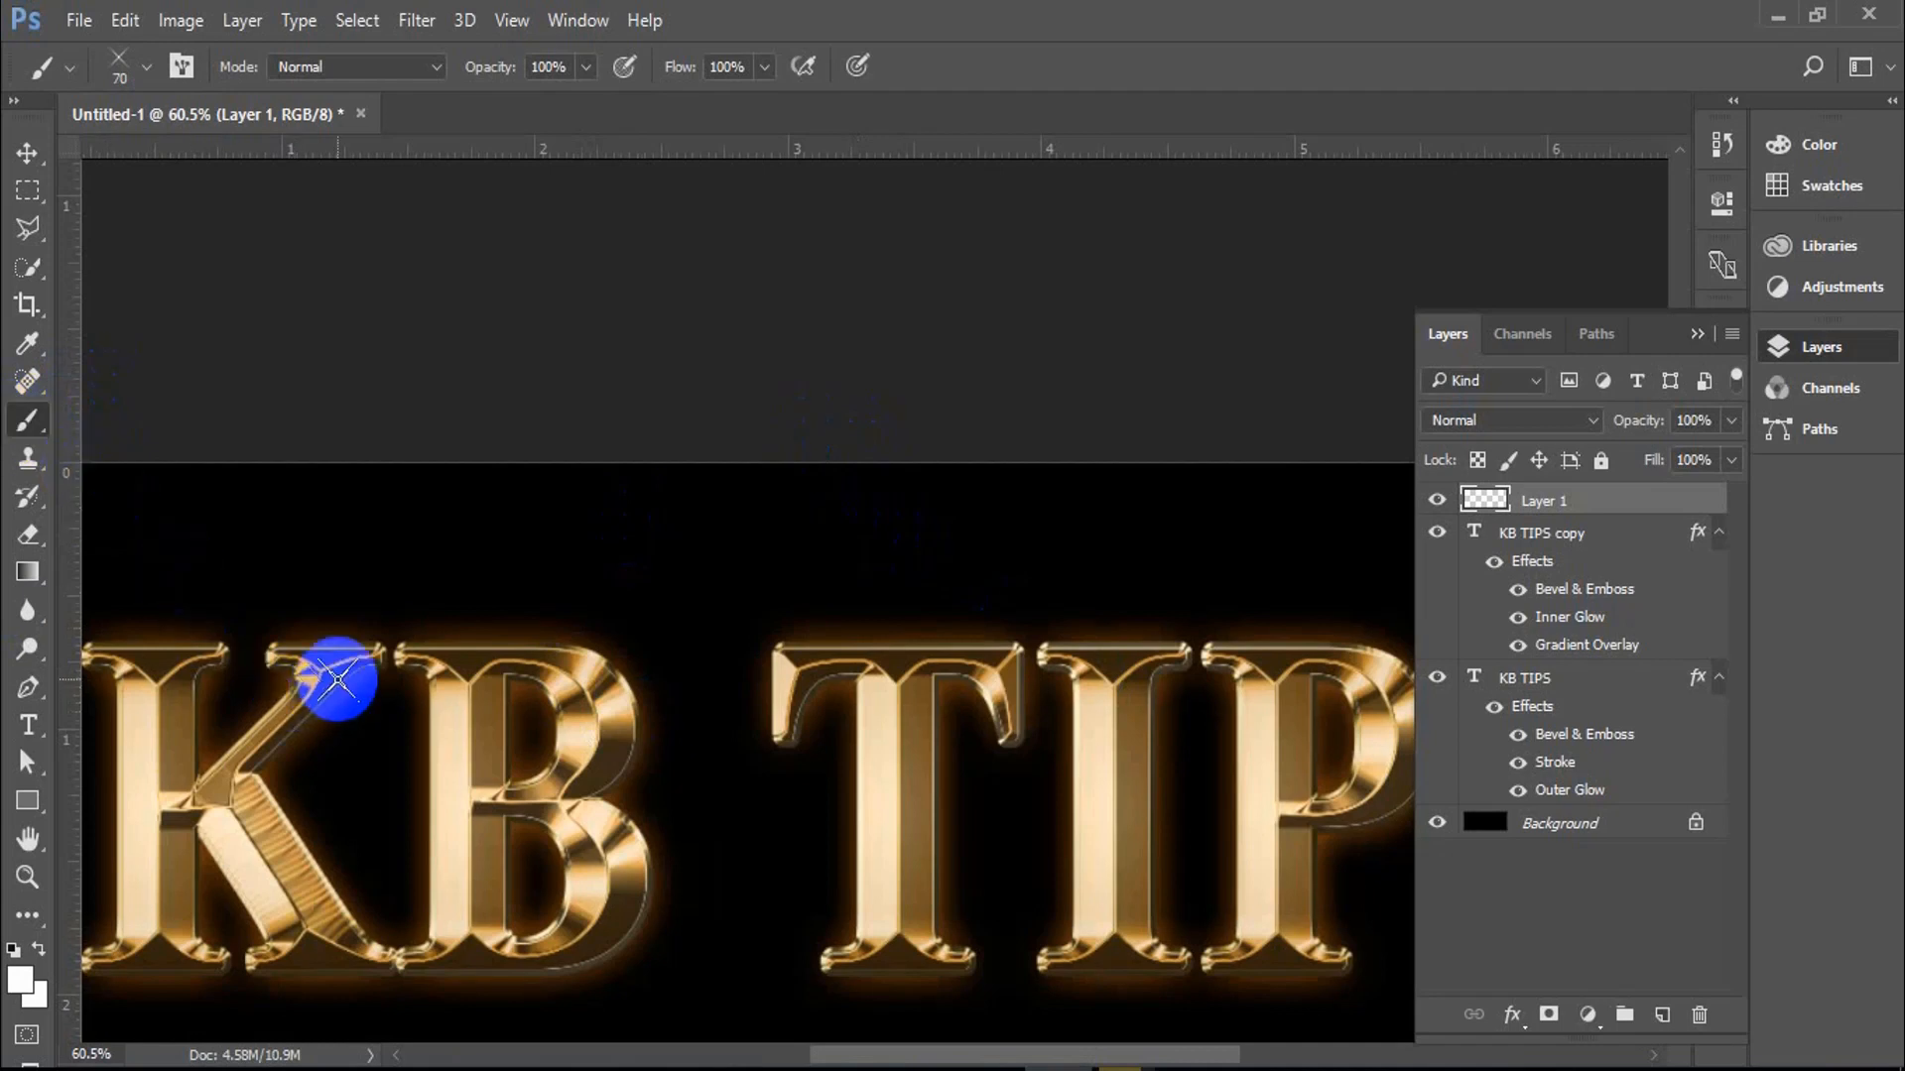
key(ctrl+minus)
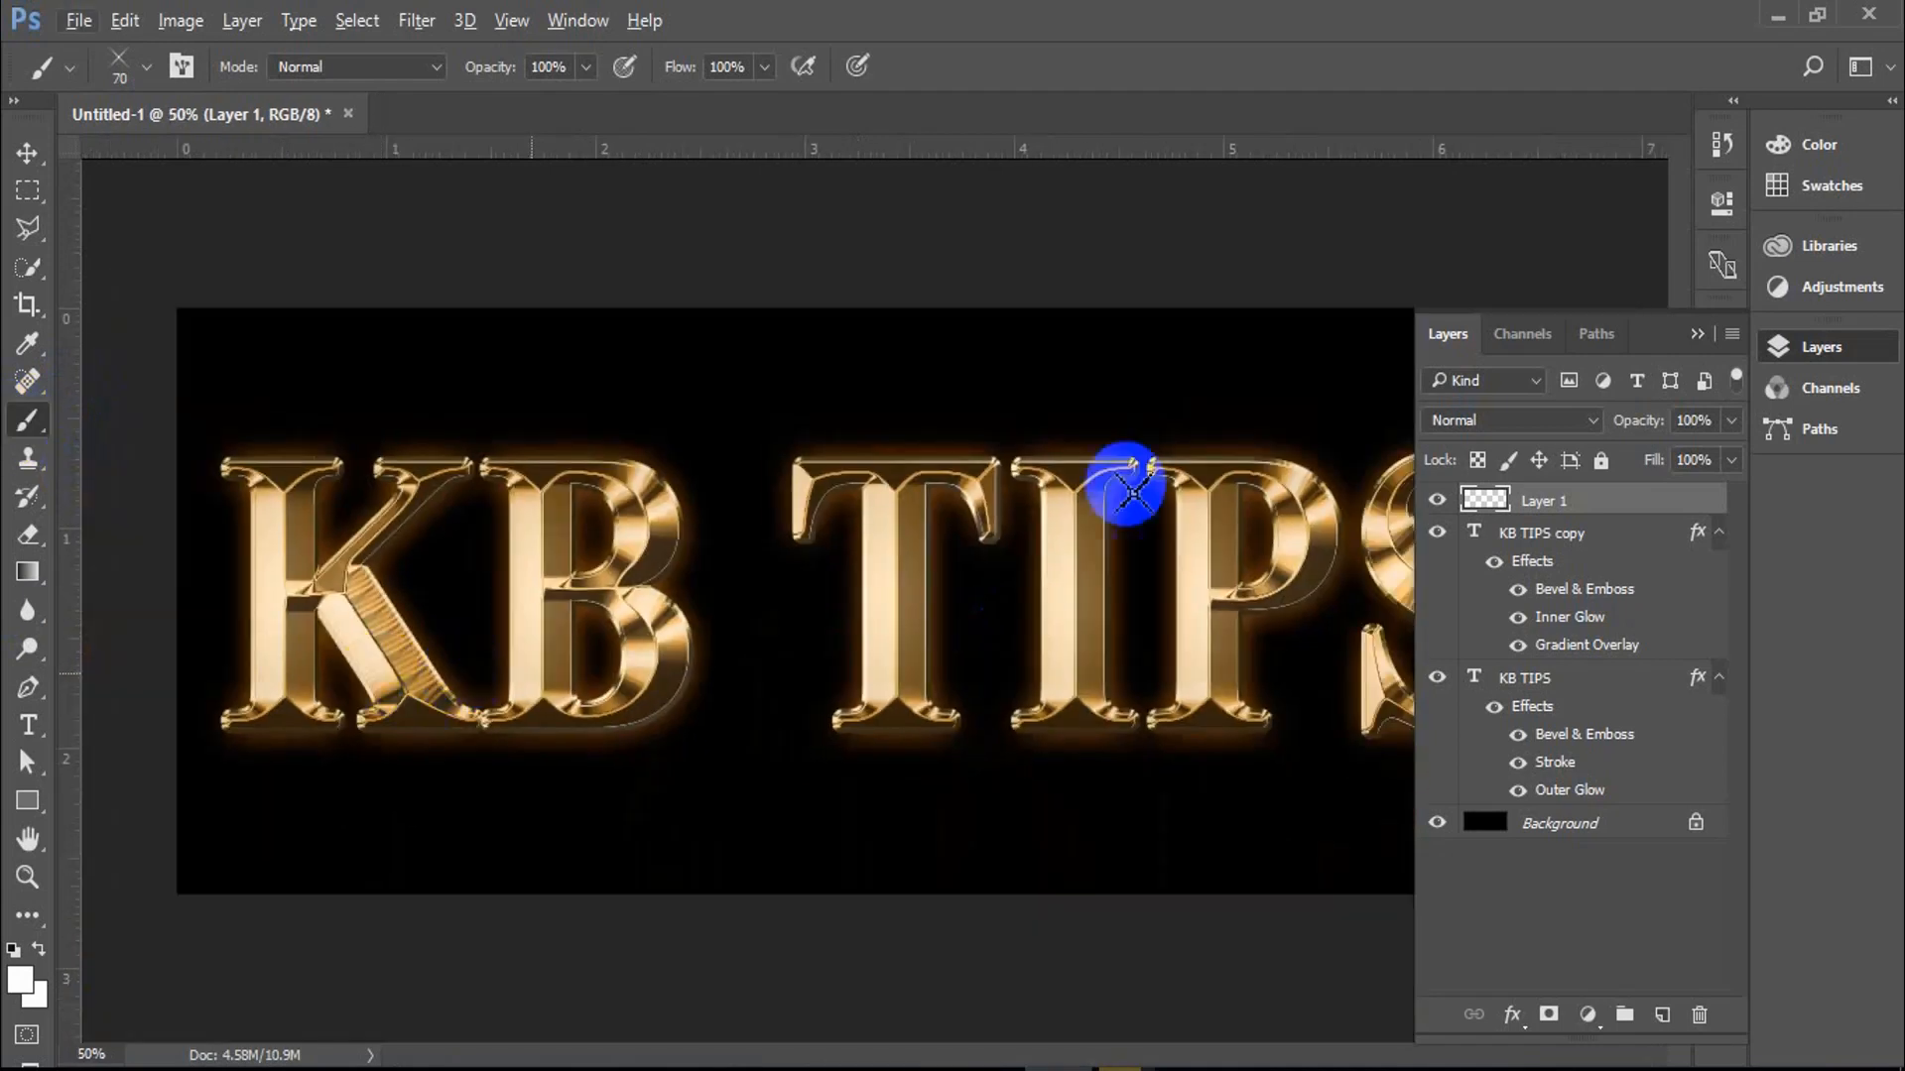
click(1698, 337)
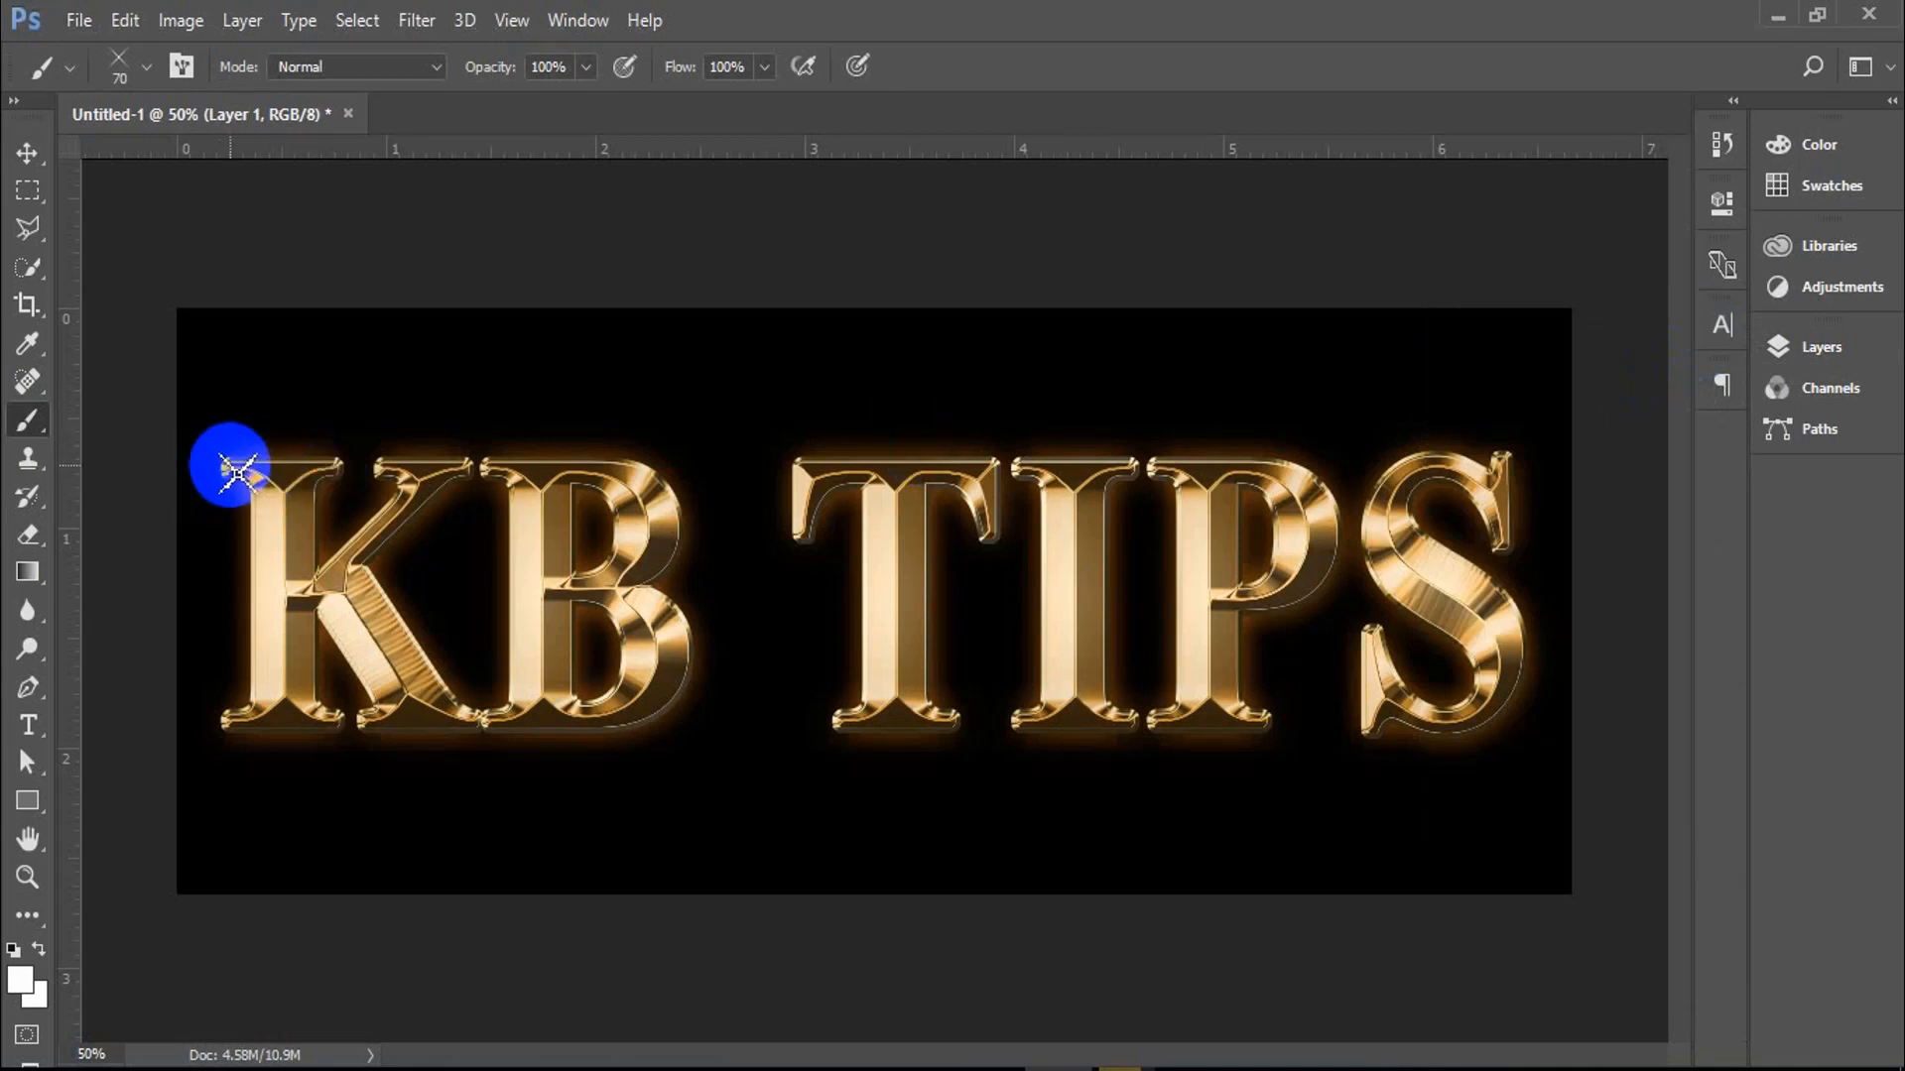
Stamp single white 90 px sparkles on the serif tips and corners of the letters K, B, T, I, P and S.
click(807, 474)
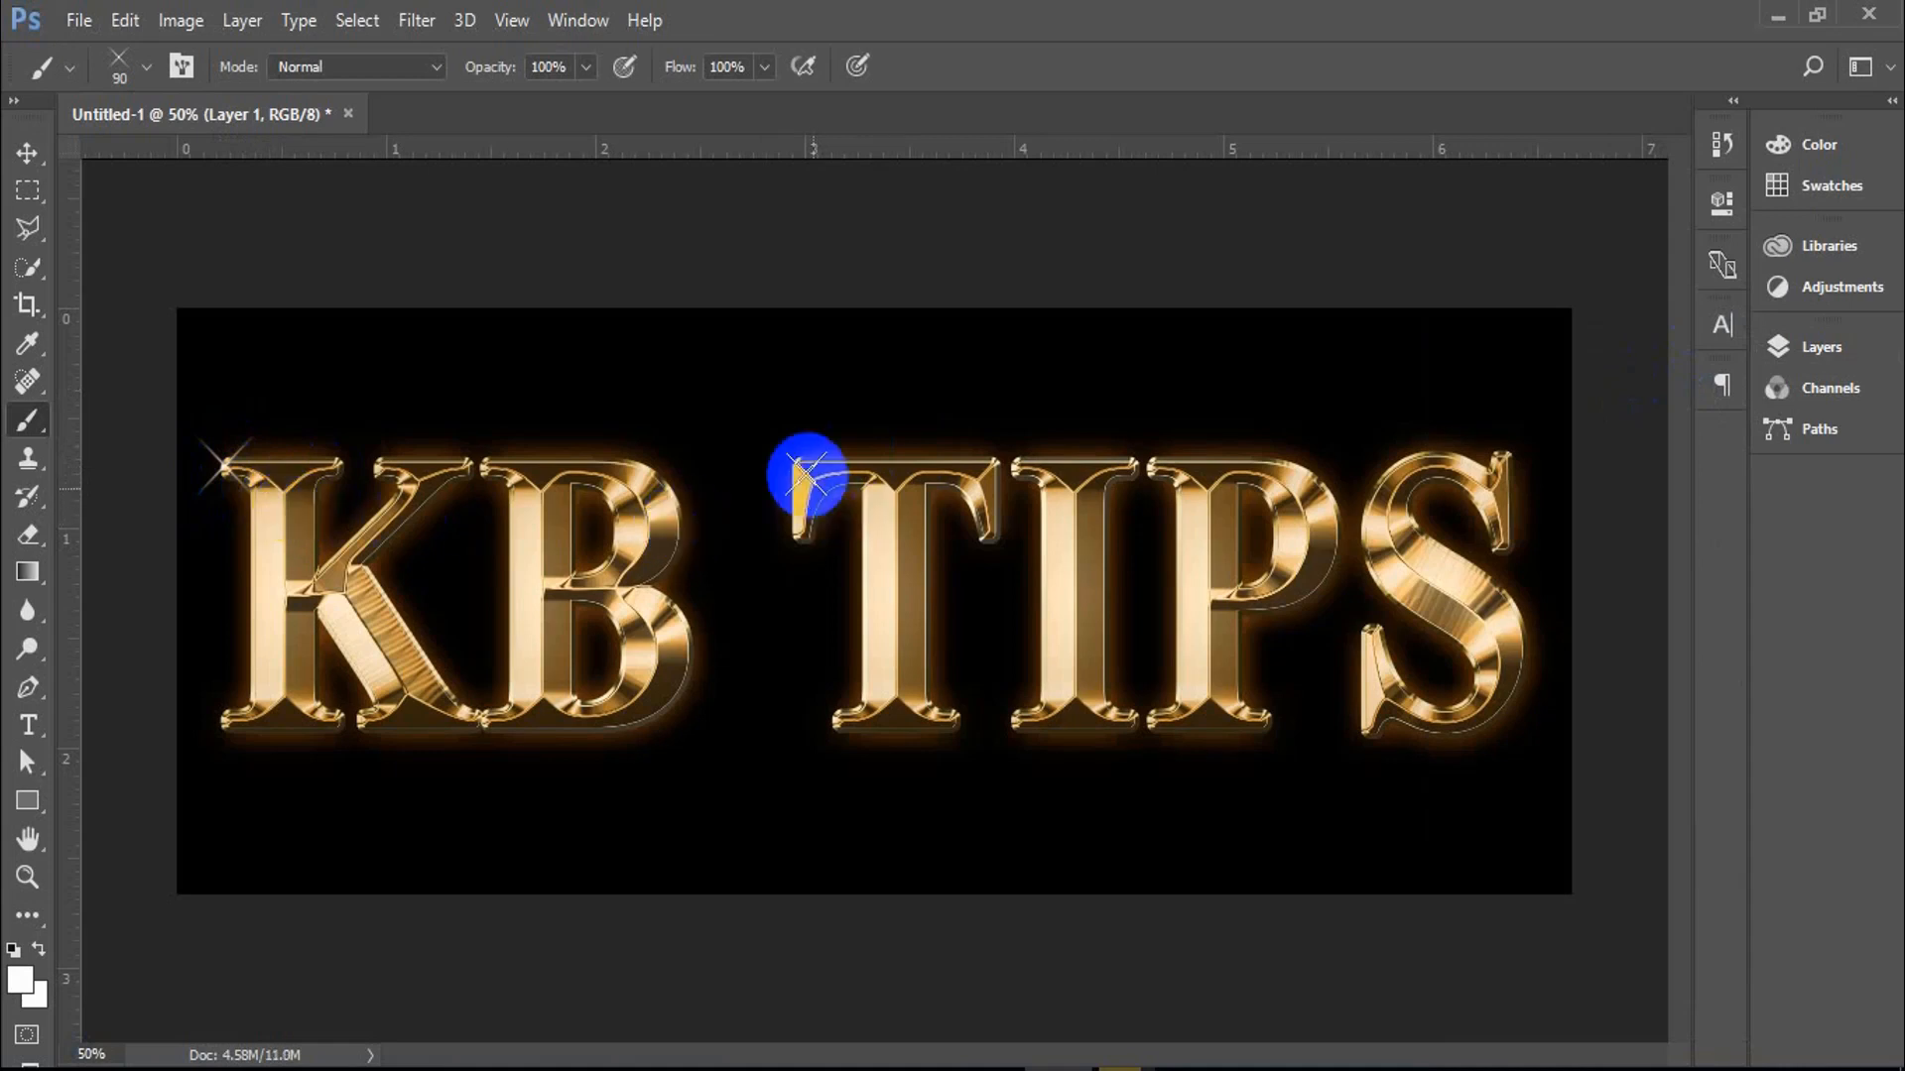
click(1497, 447)
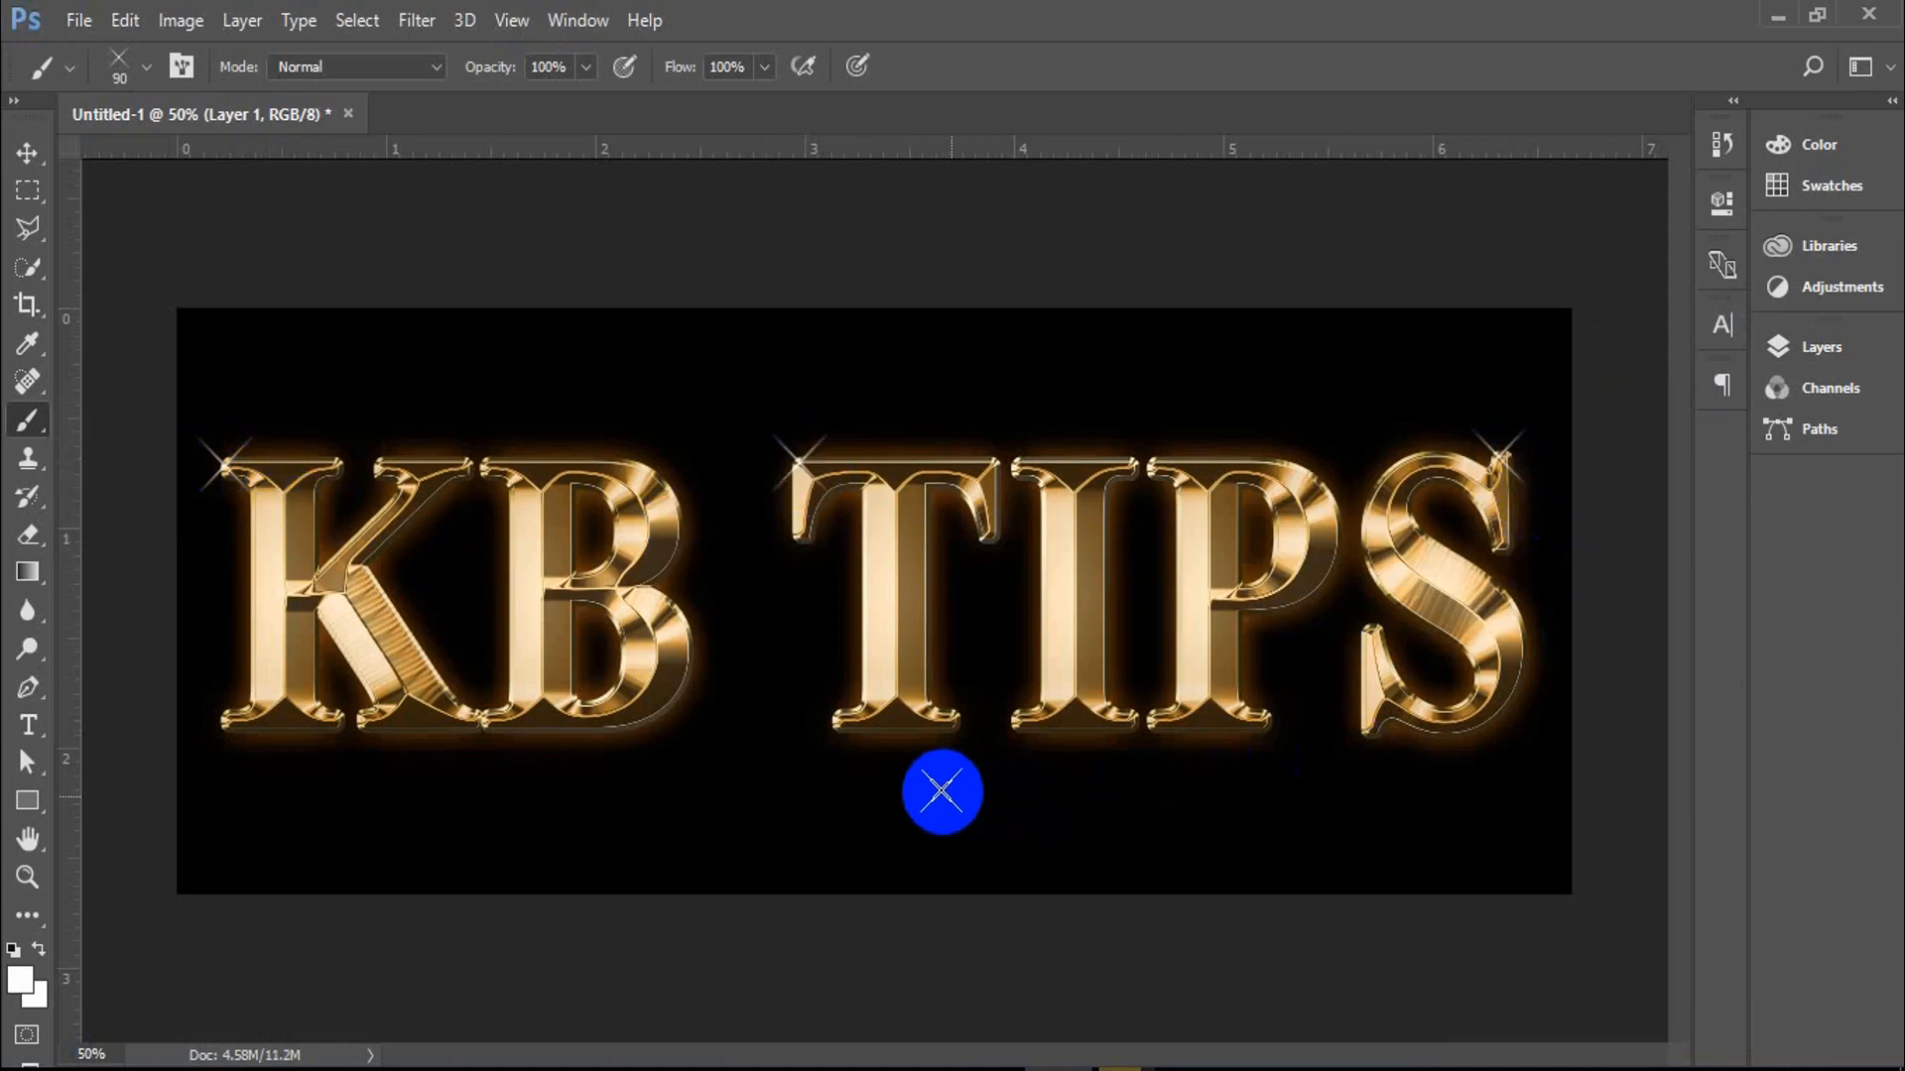
click(951, 719)
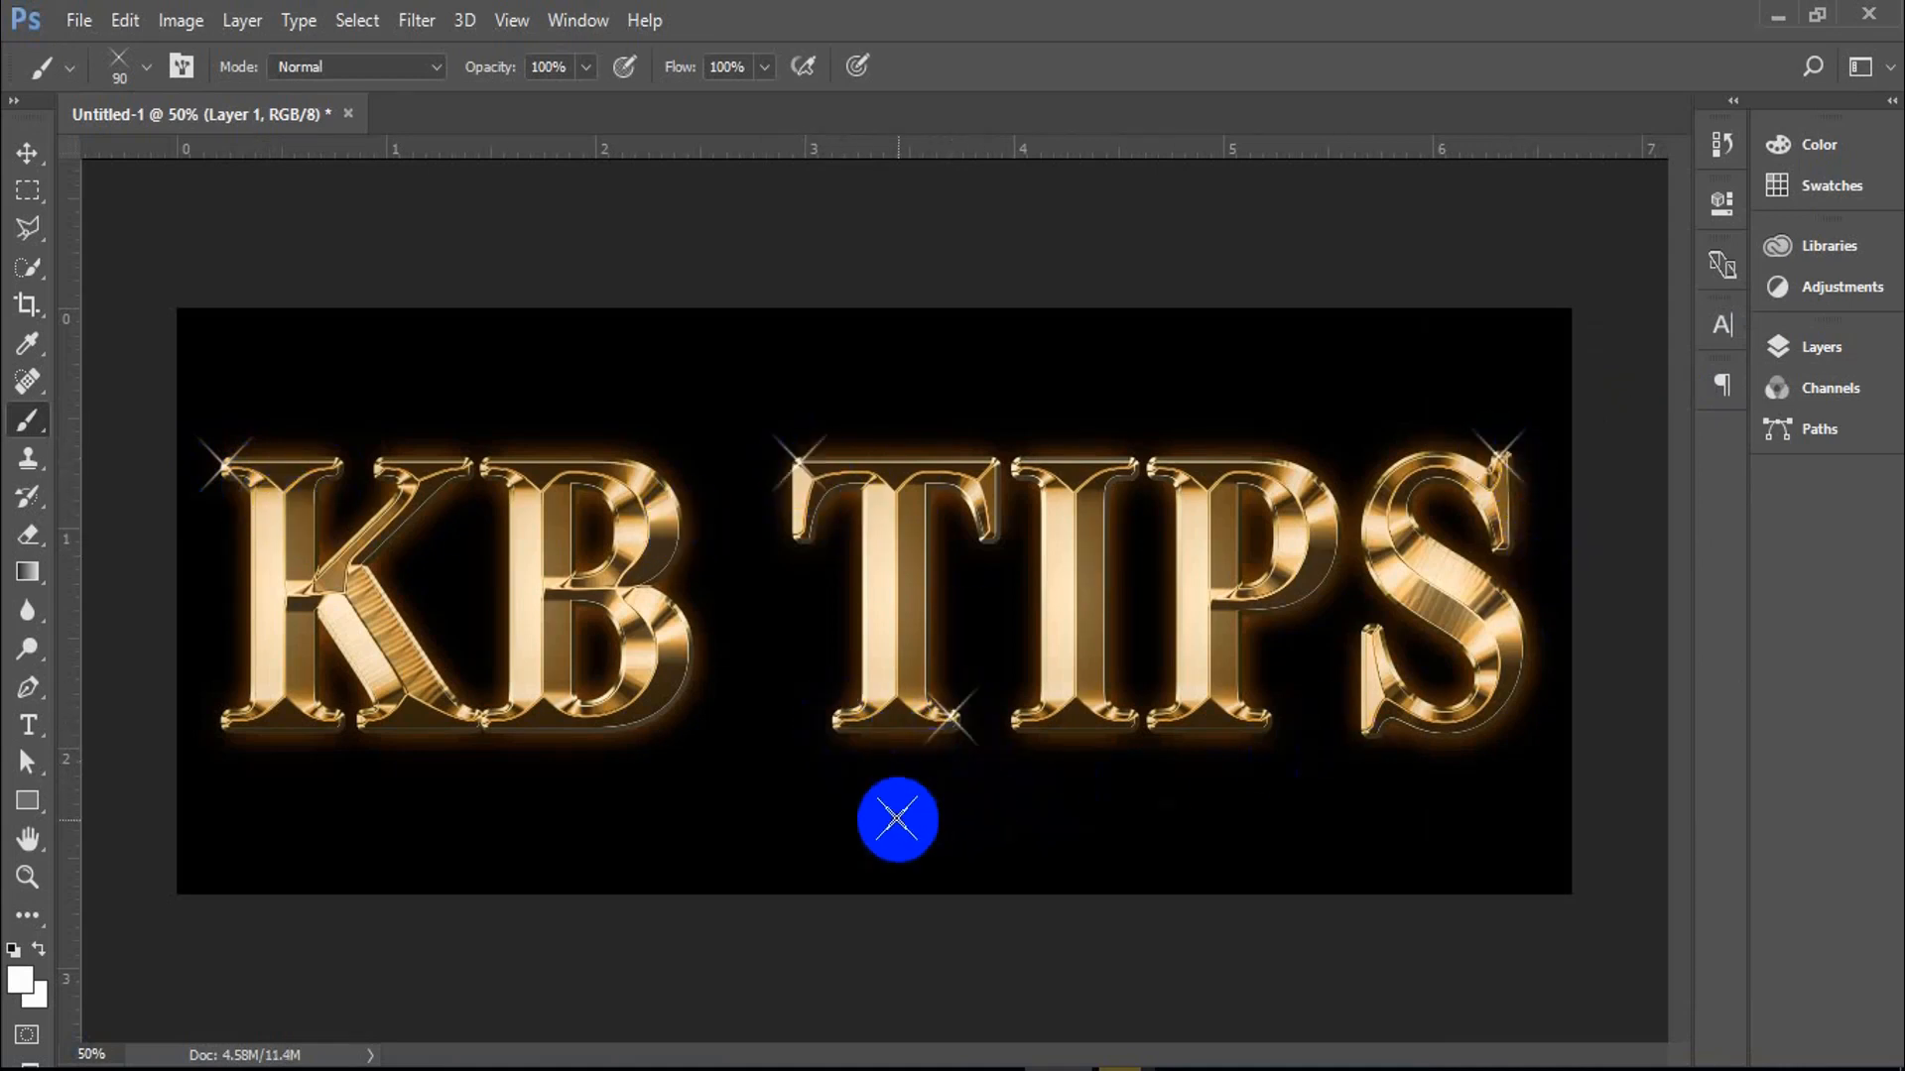
click(362, 716)
click(1151, 458)
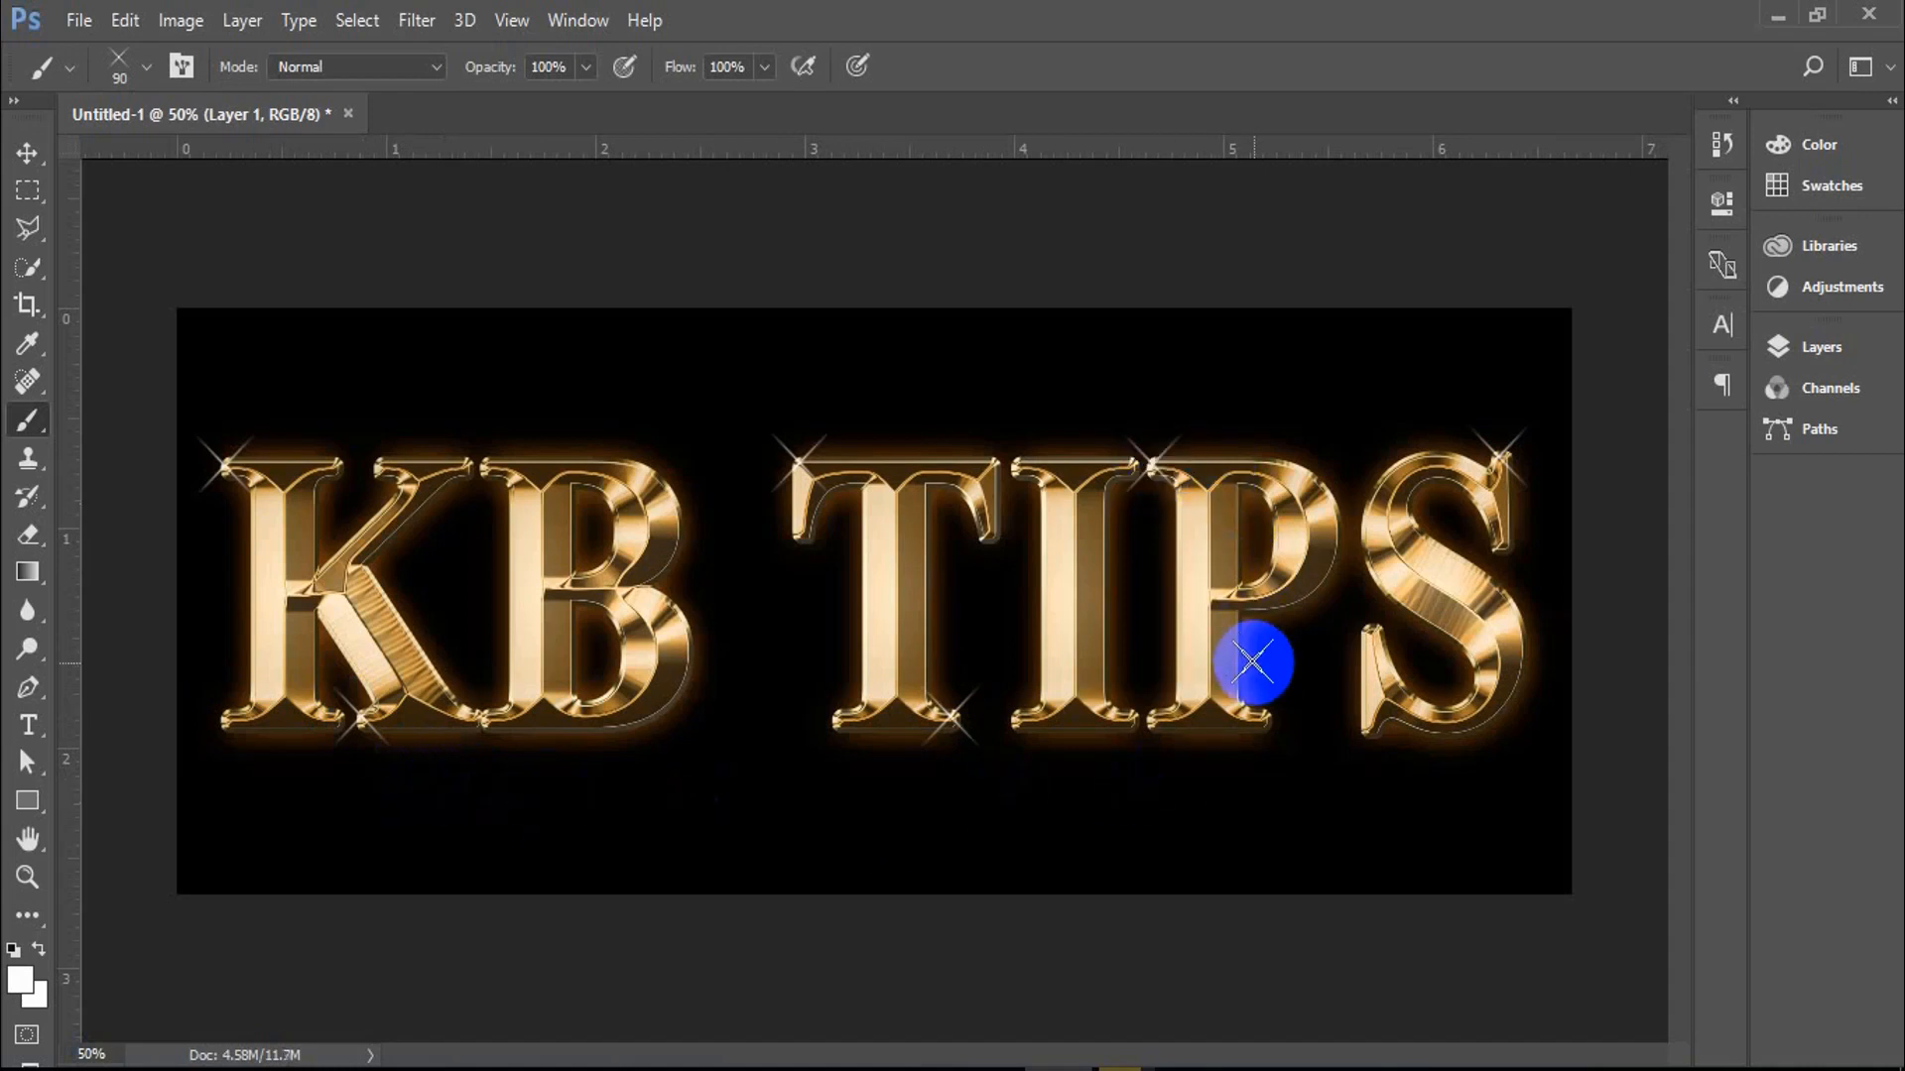
click(1375, 632)
click(481, 450)
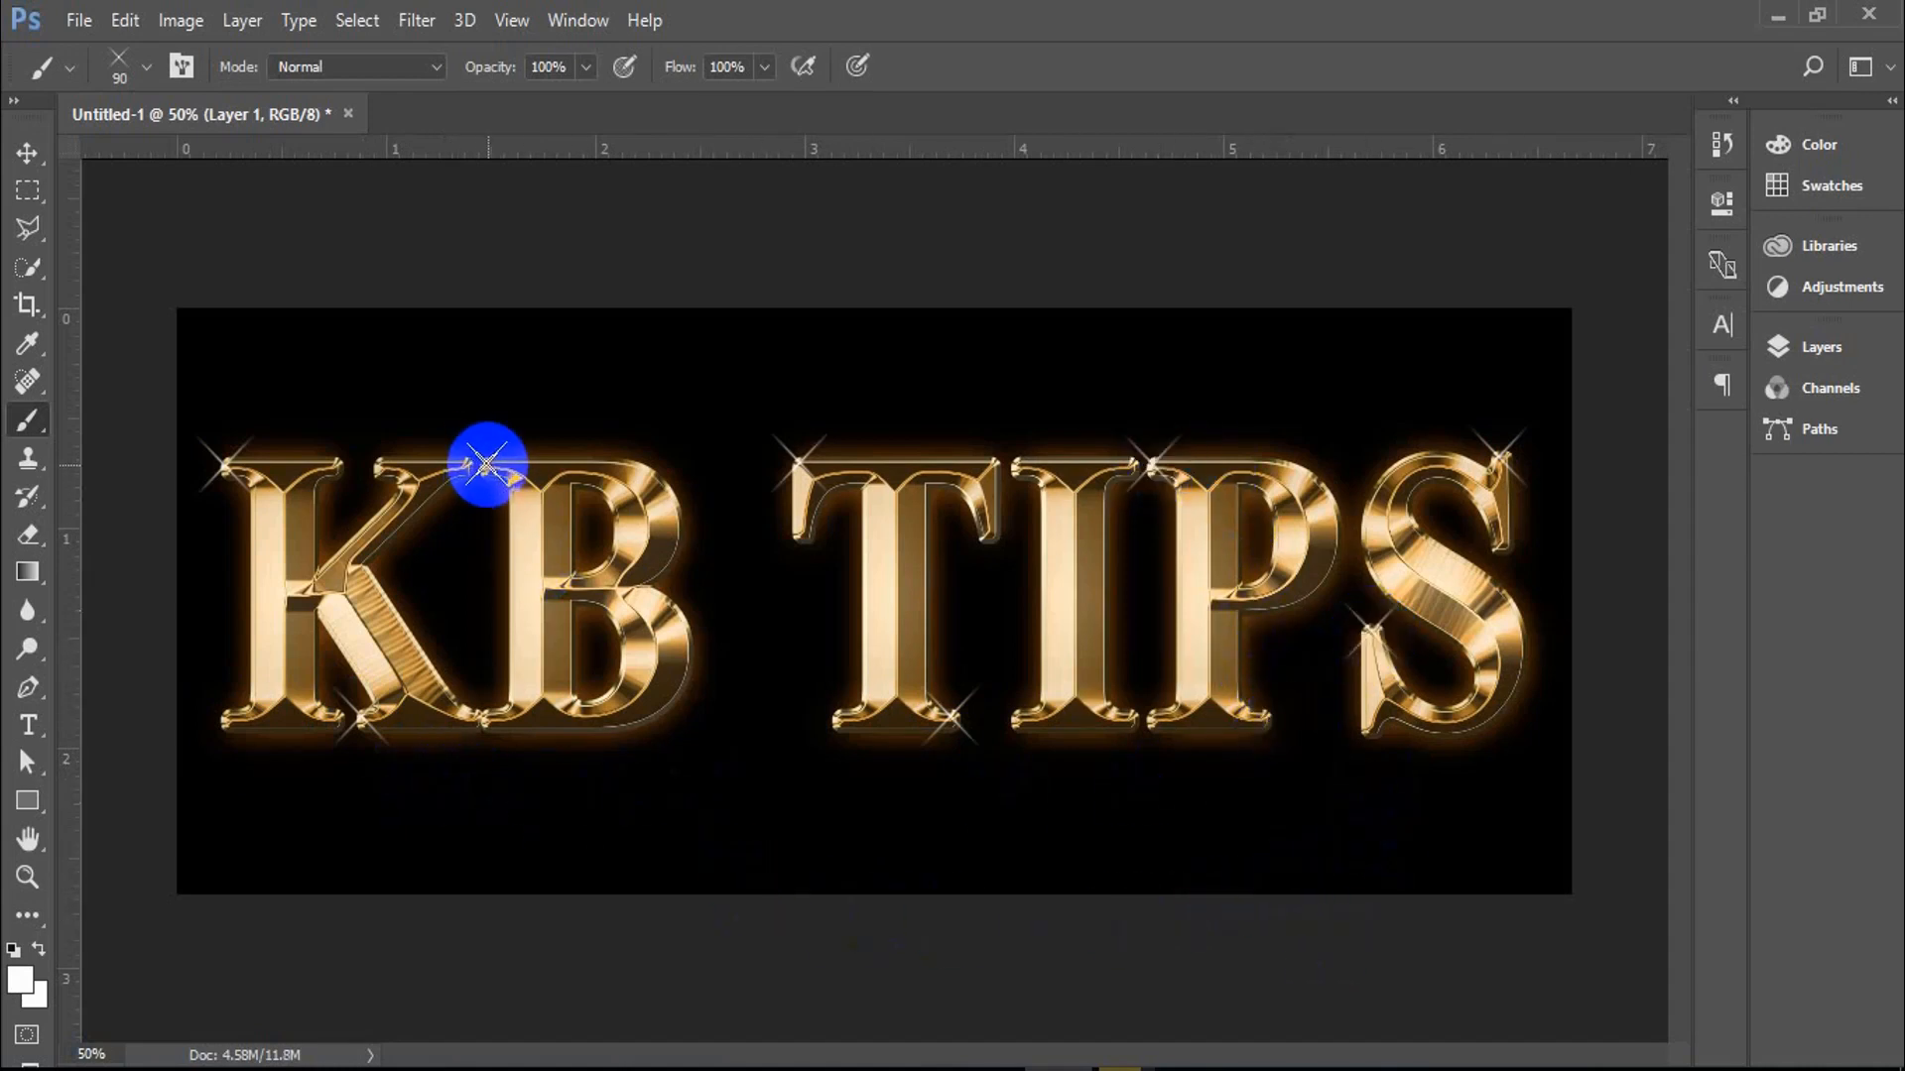
click(480, 714)
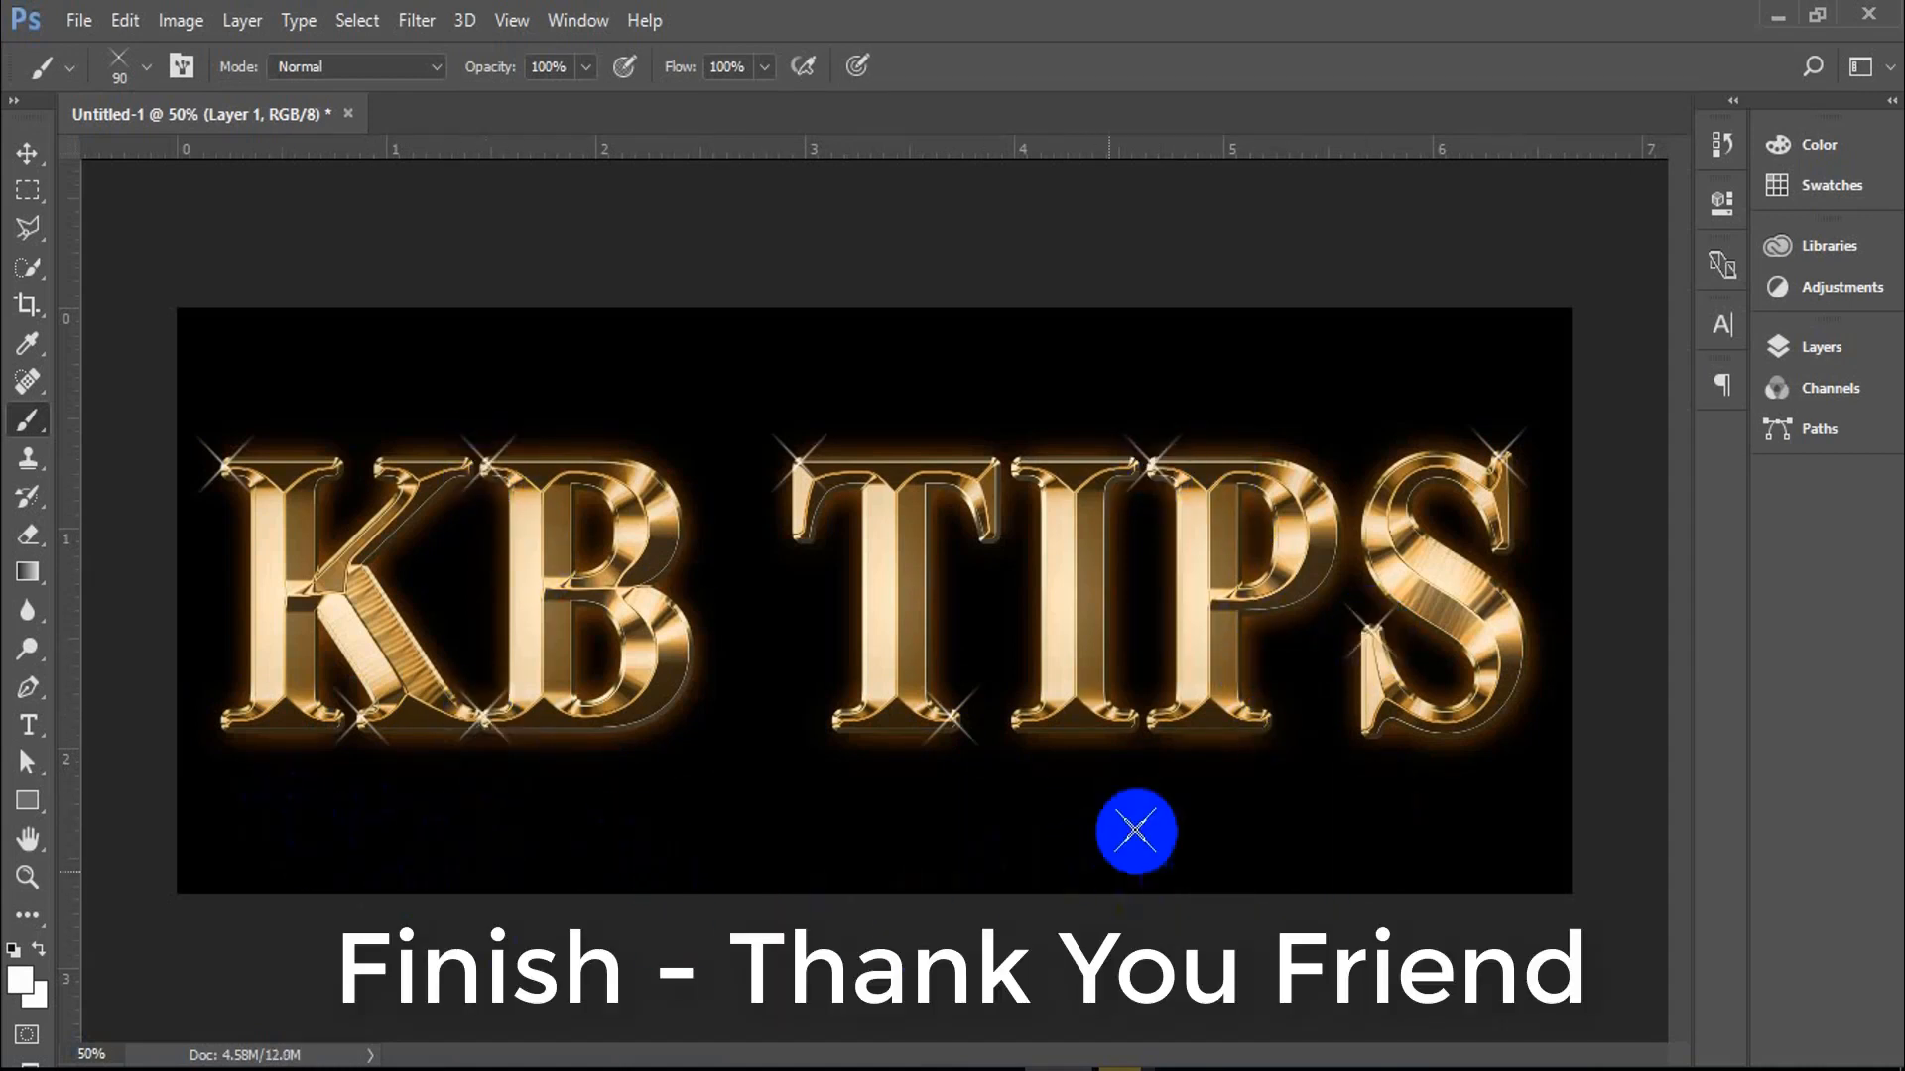
click(1133, 712)
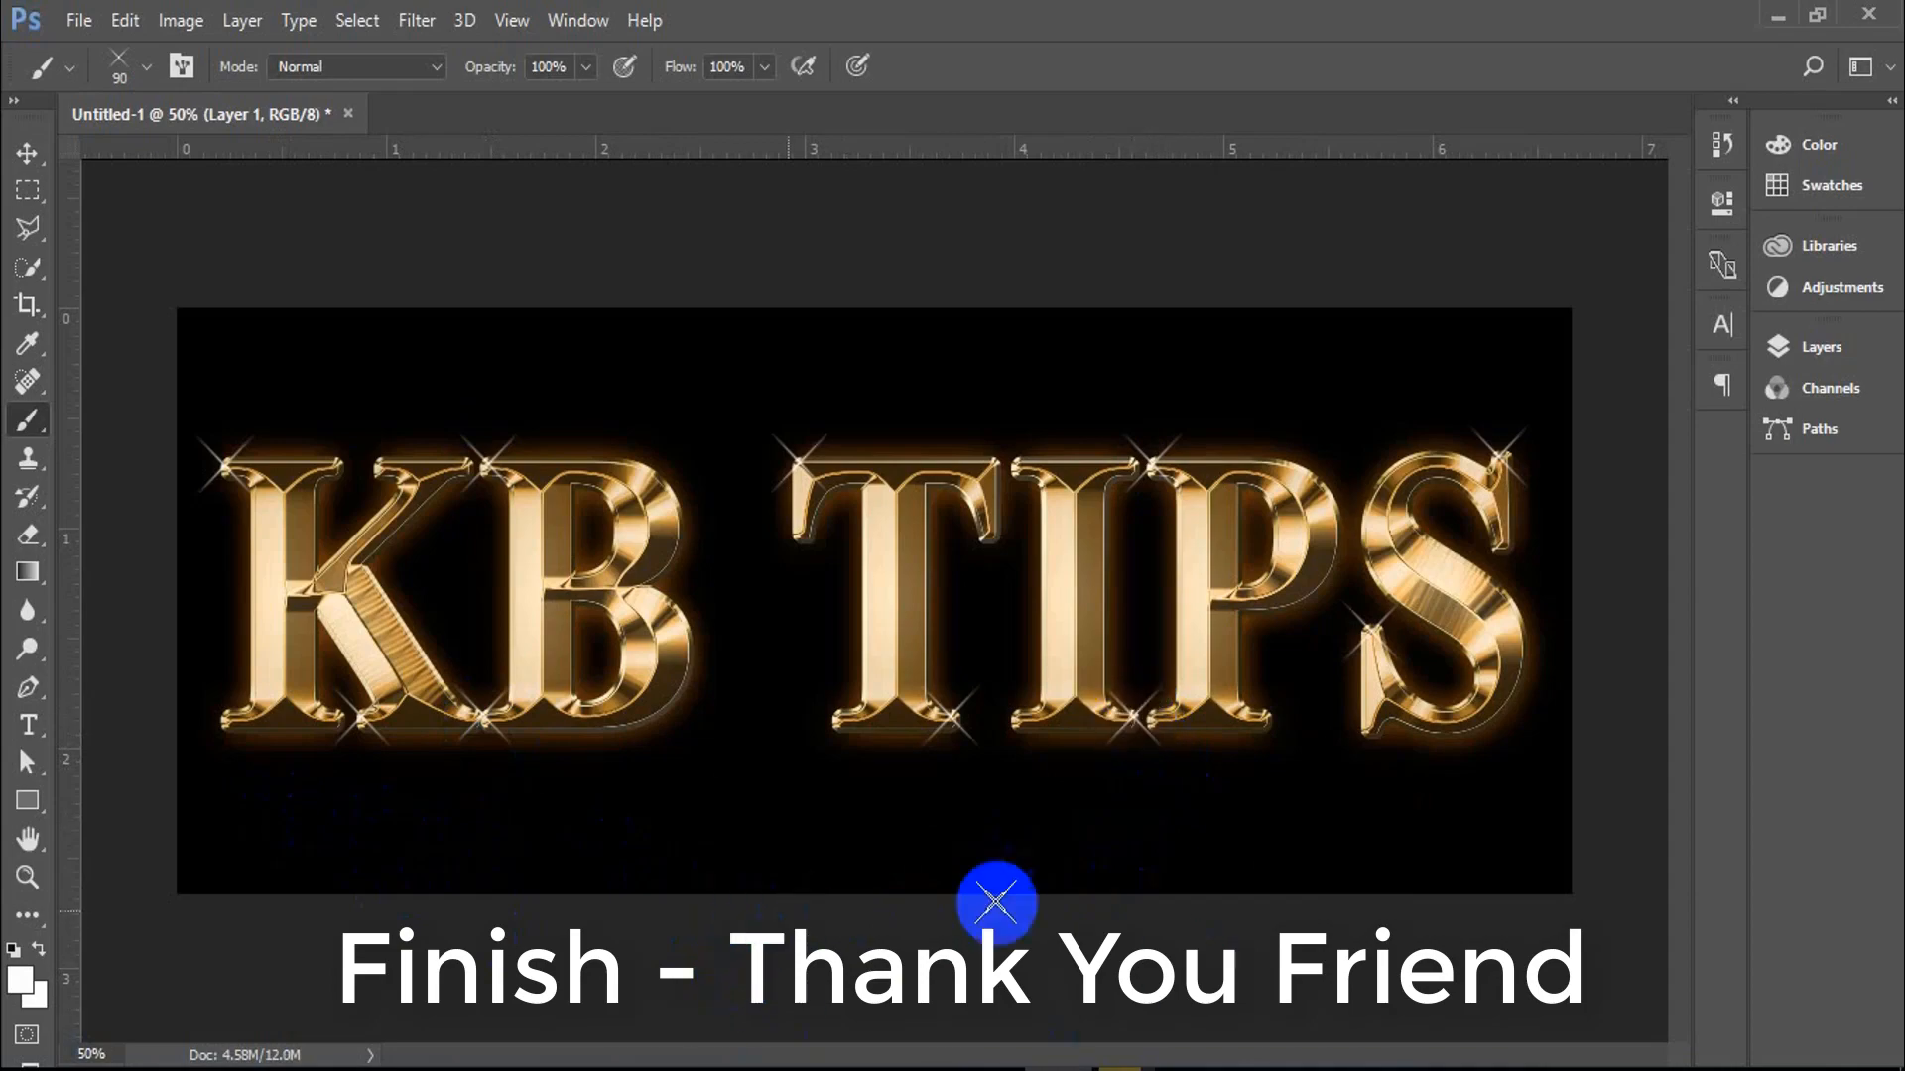